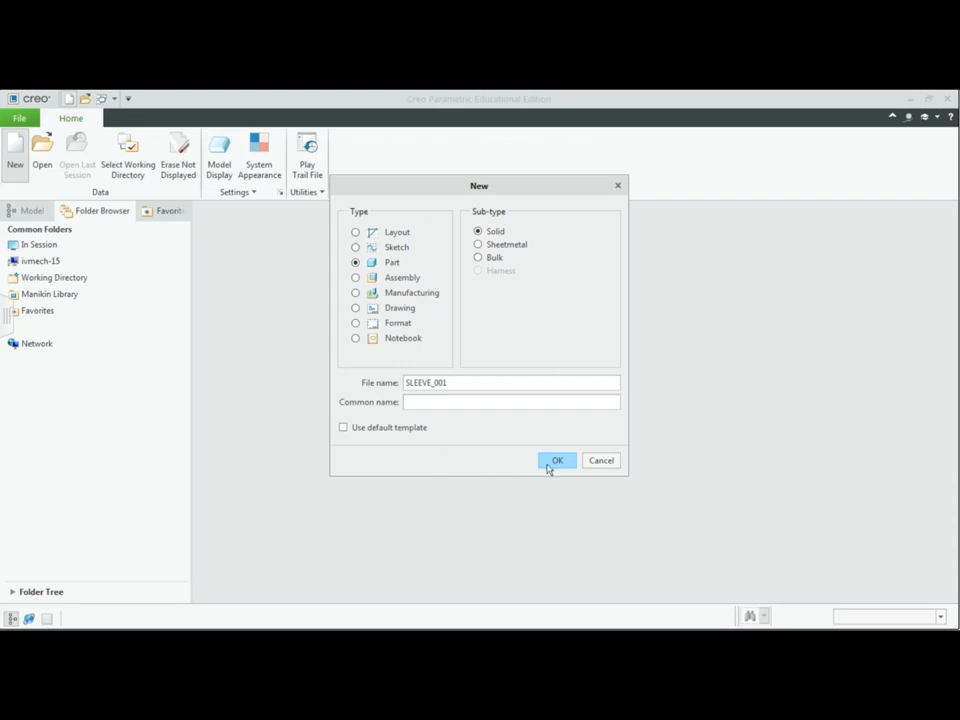
Create the solid part SLEEVE_001 from the mmns_part_solid_abs template
{"action": "left_click", "coordinate": [555, 461]}
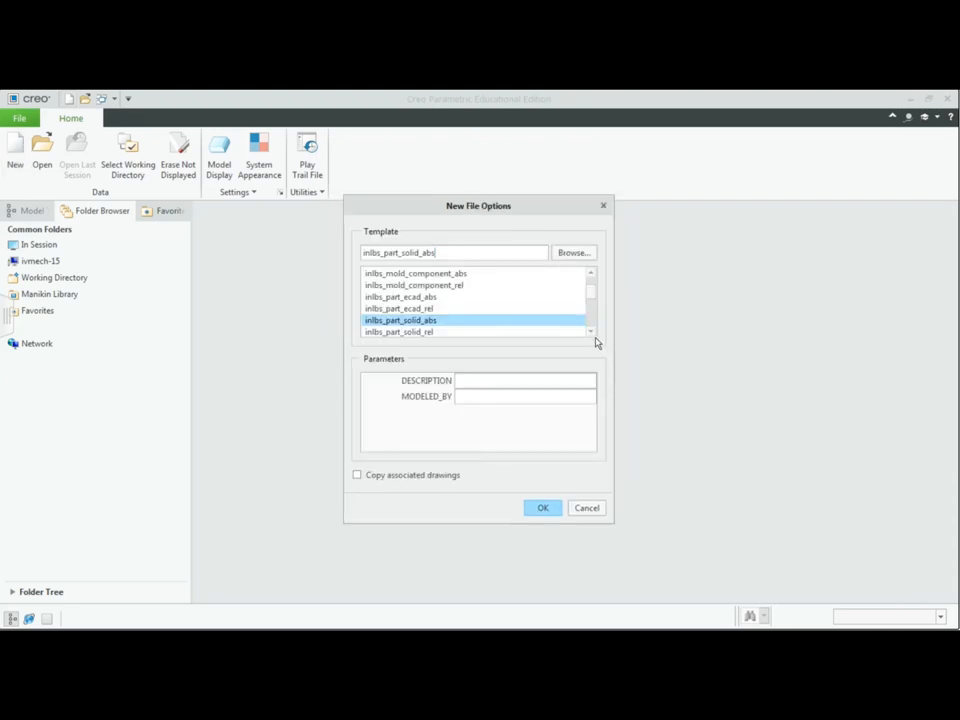
{"action": "scroll", "coordinate": [585, 330], "scroll_direction": "down", "scroll_amount": 2}
{"action": "left_click", "coordinate": [406, 333]}
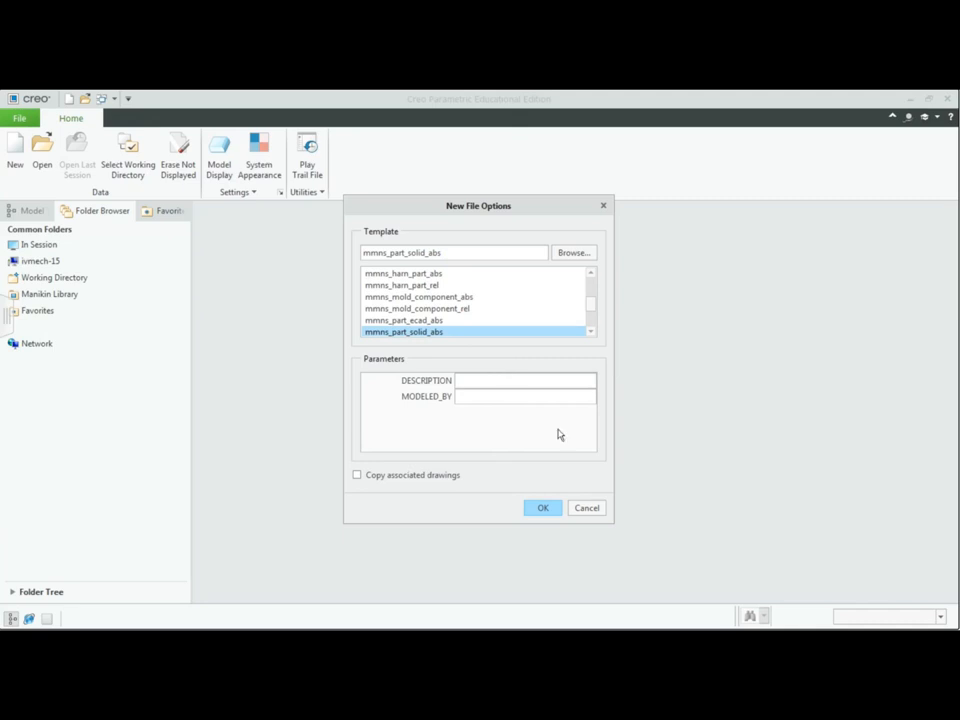
{"action": "left_click", "coordinate": [553, 507]}
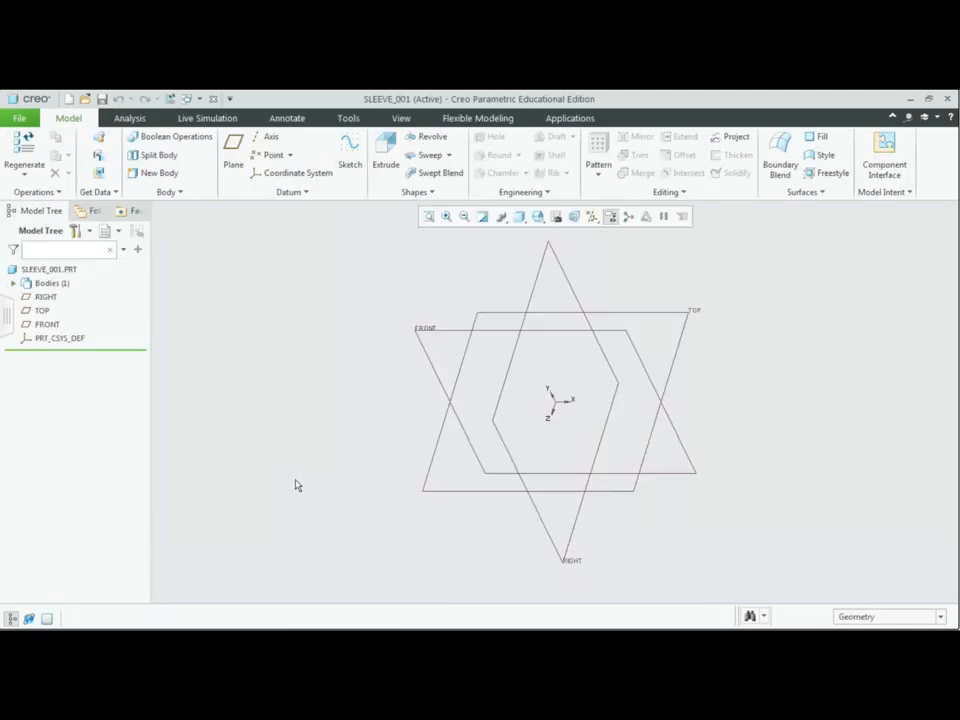
Start an Extrude sketch on the RIGHT datum plane and orient the view parallel to the screen
{"action": "left_click", "coordinate": [544, 536]}
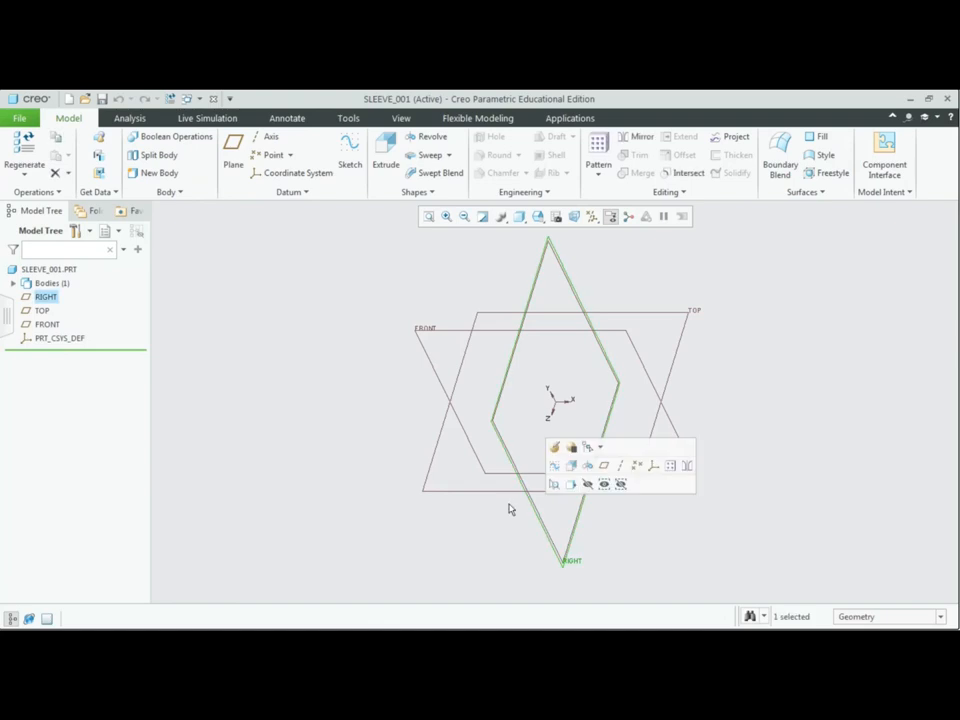
{"action": "left_click", "coordinate": [391, 152]}
{"action": "left_click", "coordinate": [17, 173]}
Hide the datum features, their name tags and the annotations, and return to the sketch tools
{"action": "left_click", "coordinate": [400, 118]}
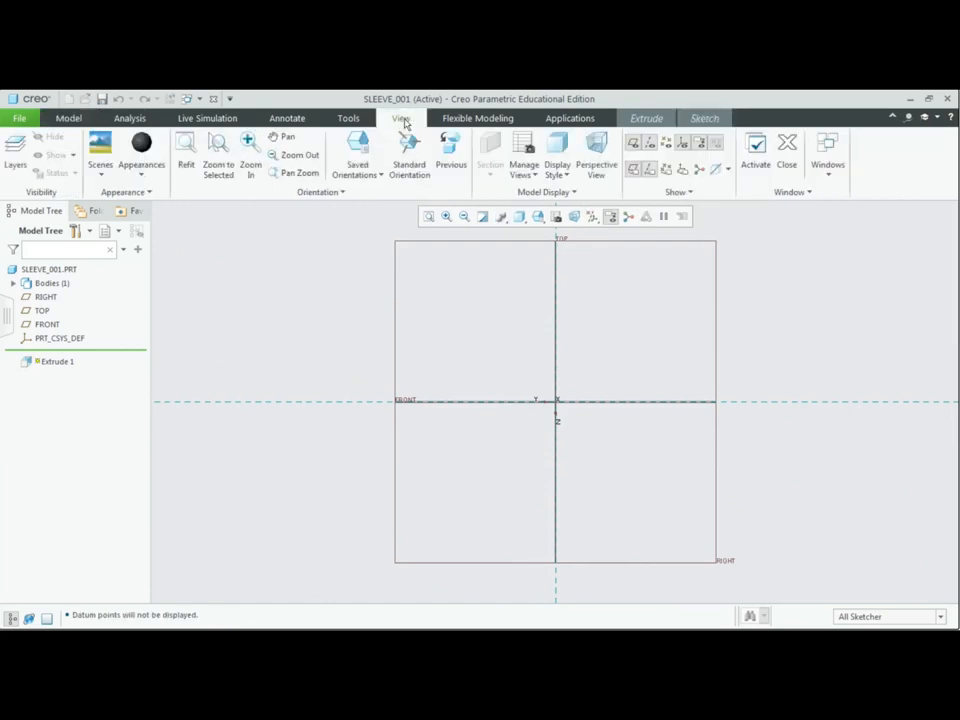
{"action": "left_click", "coordinate": [633, 170]}
{"action": "left_click", "coordinate": [649, 143]}
{"action": "left_click", "coordinate": [666, 143]}
{"action": "left_click", "coordinate": [681, 145]}
{"action": "left_click", "coordinate": [699, 143]}
{"action": "left_click", "coordinate": [715, 143]}
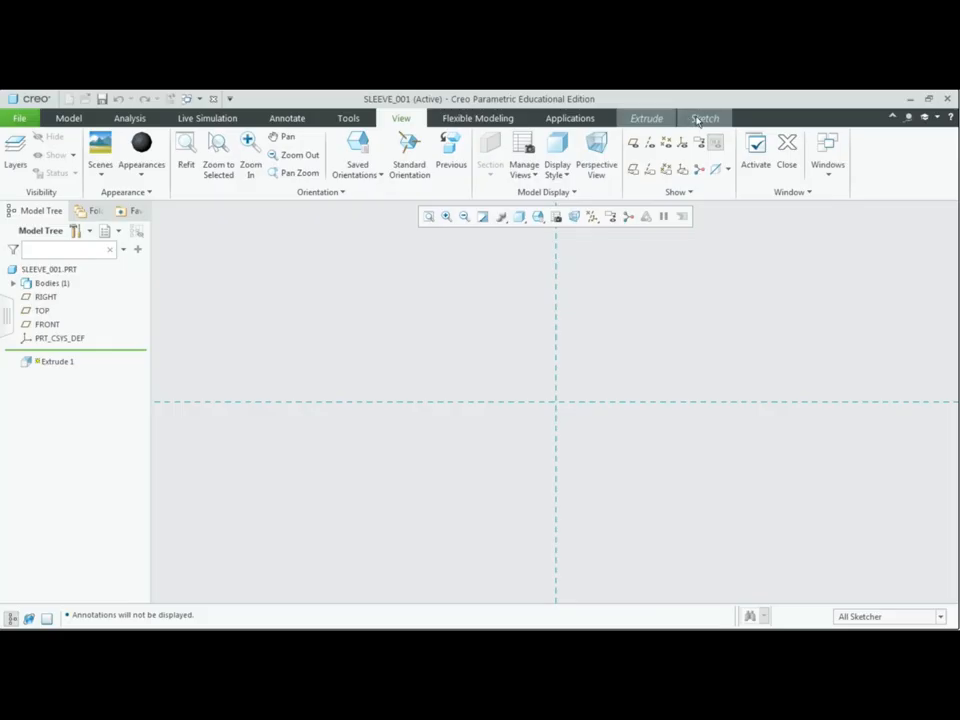
{"action": "left_click", "coordinate": [705, 118]}
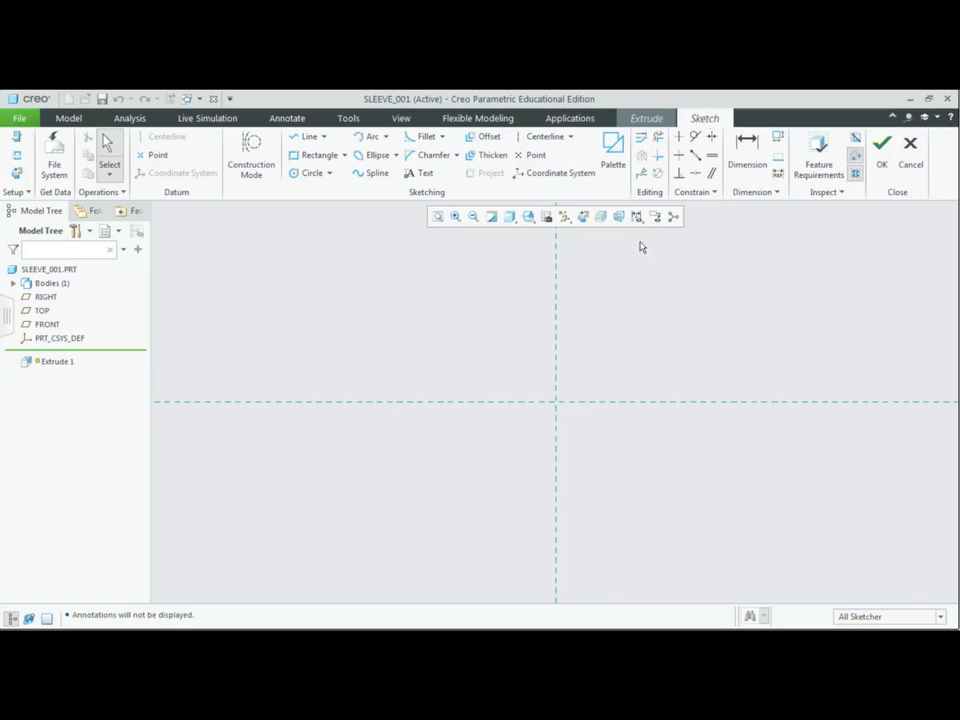
Sketch a horizontal and a vertical centerline through the sketch origin
{"action": "left_click", "coordinate": [540, 136]}
{"action": "left_click", "coordinate": [345, 401]}
{"action": "left_click", "coordinate": [420, 402]}
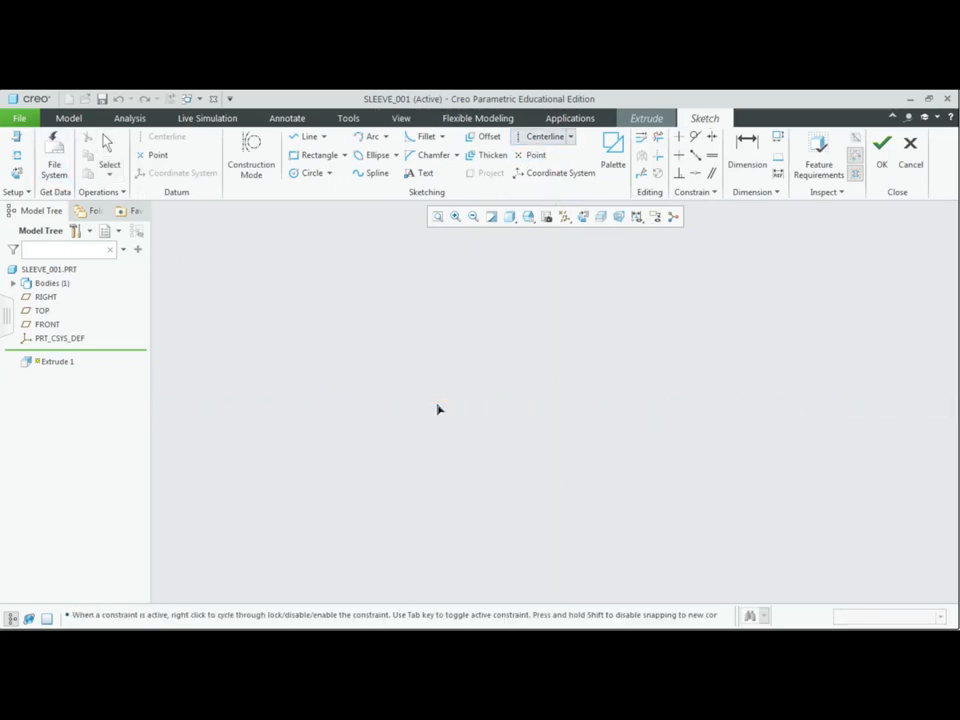
{"action": "middle_click", "coordinate": [540, 297]}
Sketch two concentric circles centred on the origin, about 260 mm and 480 mm in diameter
{"action": "left_click", "coordinate": [329, 173]}
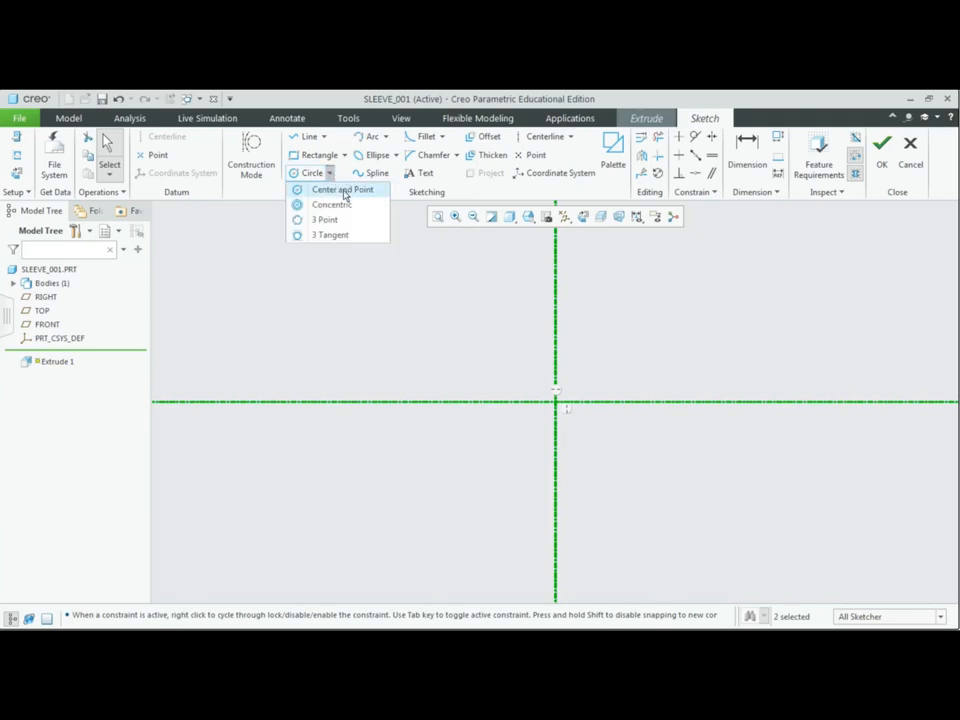
{"action": "left_click", "coordinate": [343, 190]}
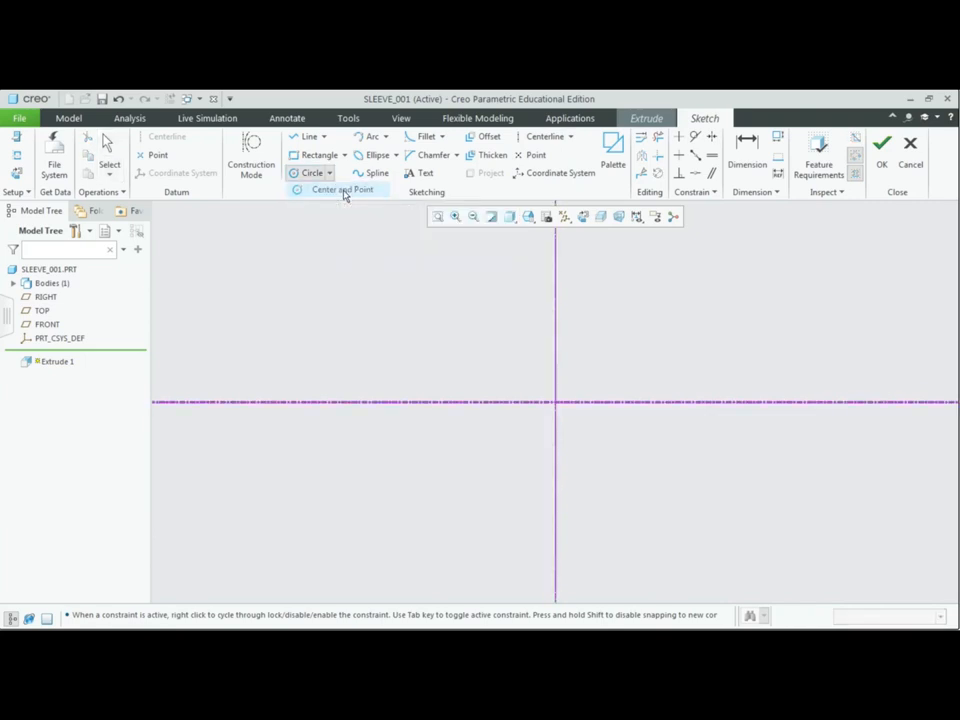
{"action": "left_click", "coordinate": [555, 401]}
{"action": "left_click", "coordinate": [610, 466]}
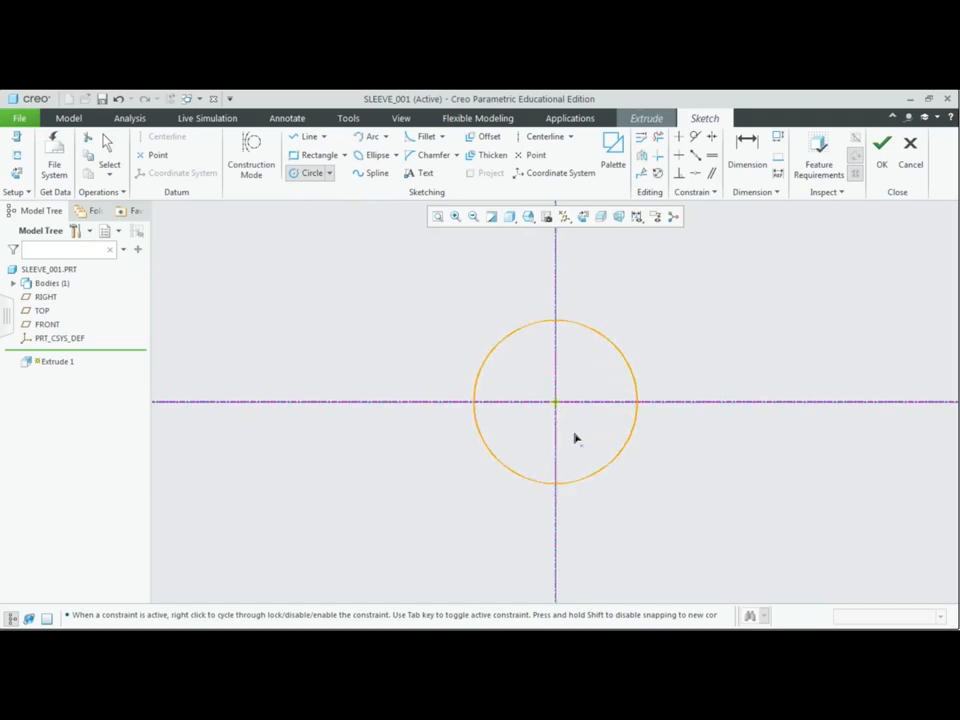
{"action": "left_click", "coordinate": [555, 401]}
{"action": "left_click", "coordinate": [638, 531]}
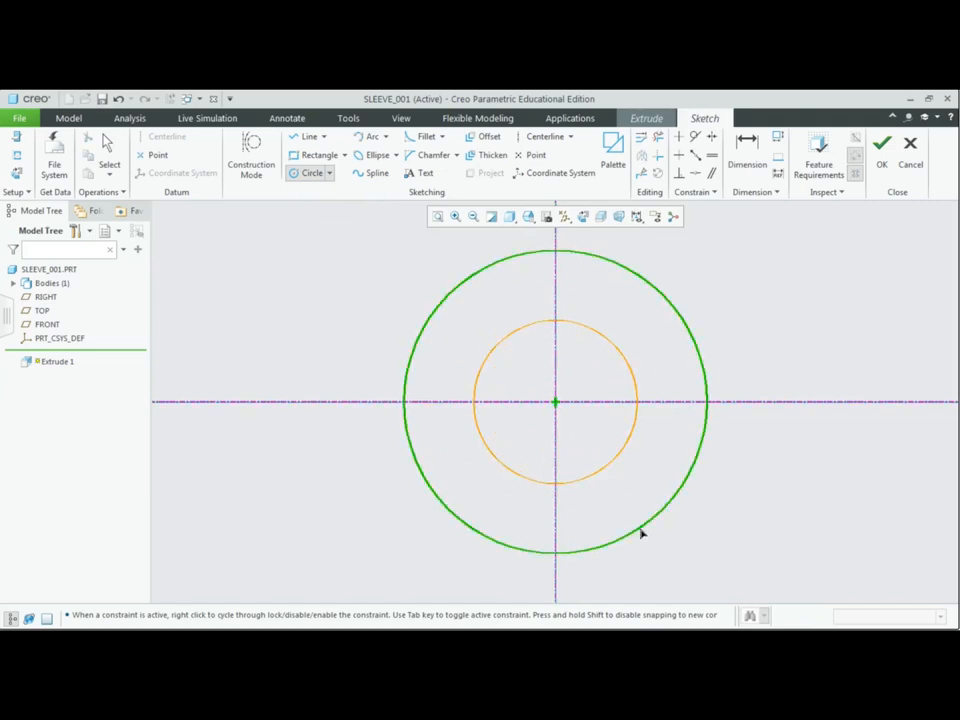
{"action": "middle_click", "coordinate": [762, 514]}
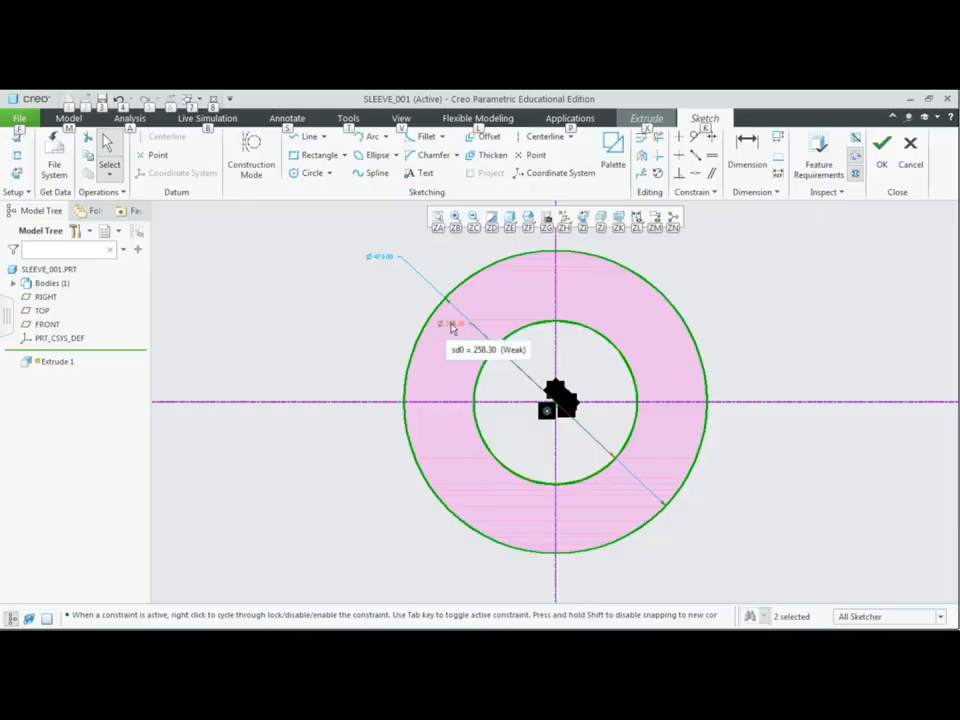
Set the inner circle's diameter to 25 mm and the outer circle's diameter to 44 mm
{"action": "double_click", "coordinate": [451, 322]}
{"action": "type", "text": "35"}
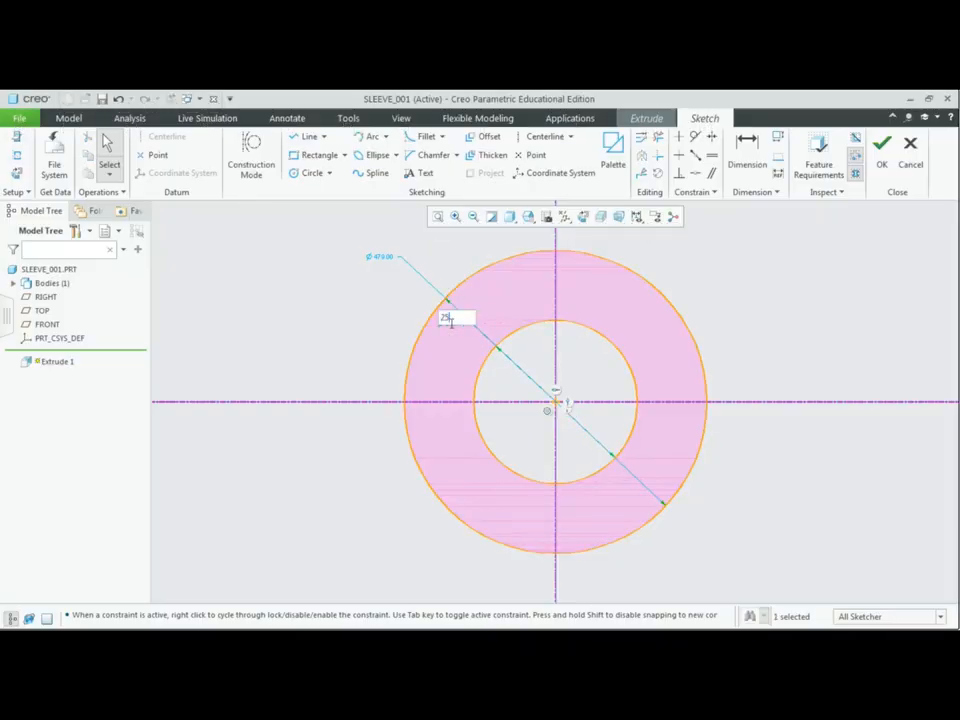
{"action": "key", "text": "Return"}
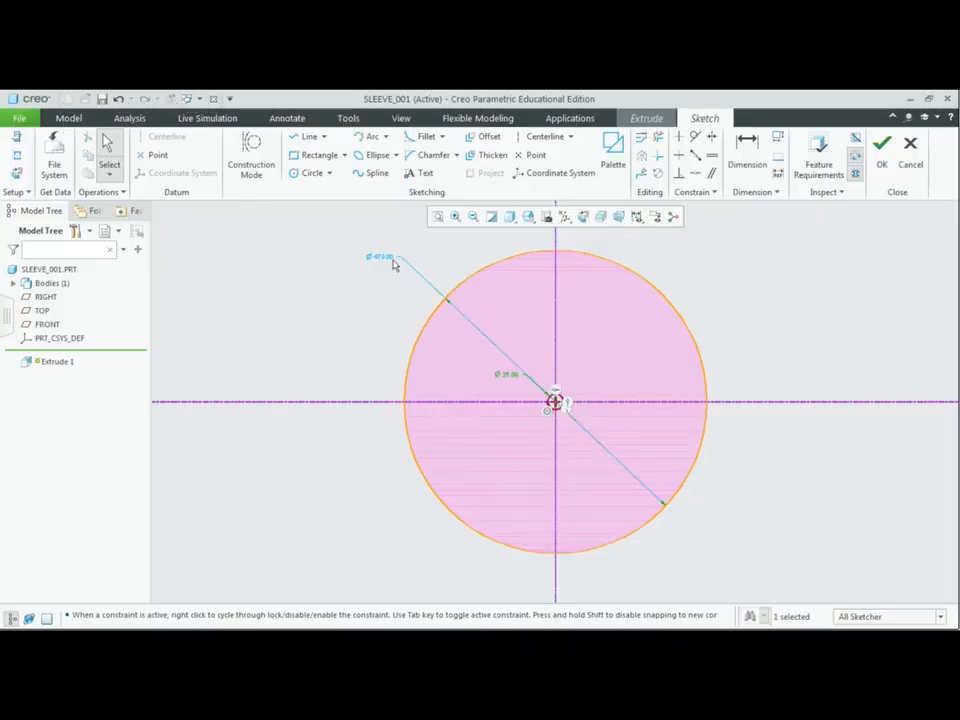
{"action": "double_click", "coordinate": [388, 259]}
{"action": "type", "text": "44"}
{"action": "key", "text": "Return"}
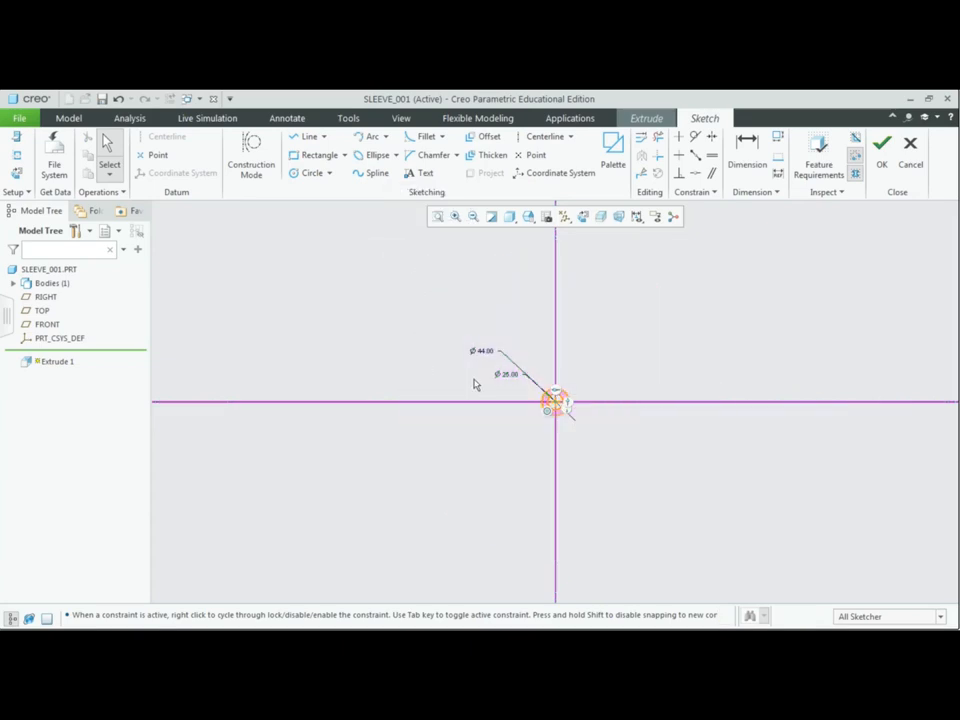
Move both diameter dimensions close to the circles and finish the sketch
{"action": "mouse_move", "coordinate": [509, 376]}
{"action": "left_mouse_down"}
{"action": "mouse_move", "coordinate": [531, 398]}
{"action": "mouse_move", "coordinate": [589, 379]}
{"action": "mouse_move", "coordinate": [572, 386]}
{"action": "left_mouse_up"}
{"action": "left_click", "coordinate": [437, 217]}
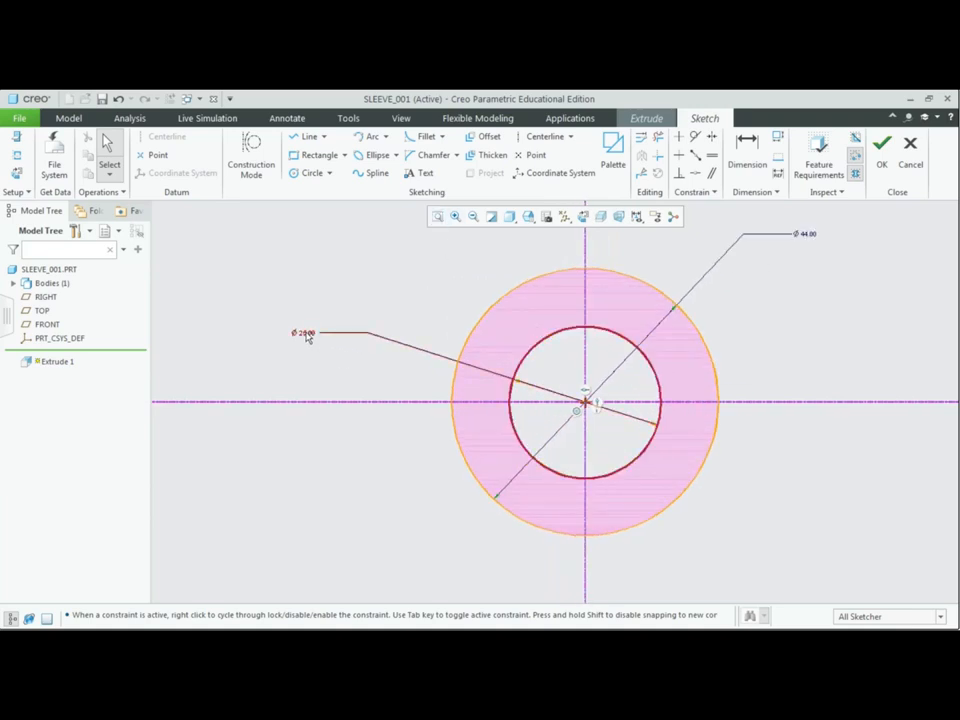
{"action": "left_click_drag", "start_coordinate": [358, 343], "coordinate": [495, 394]}
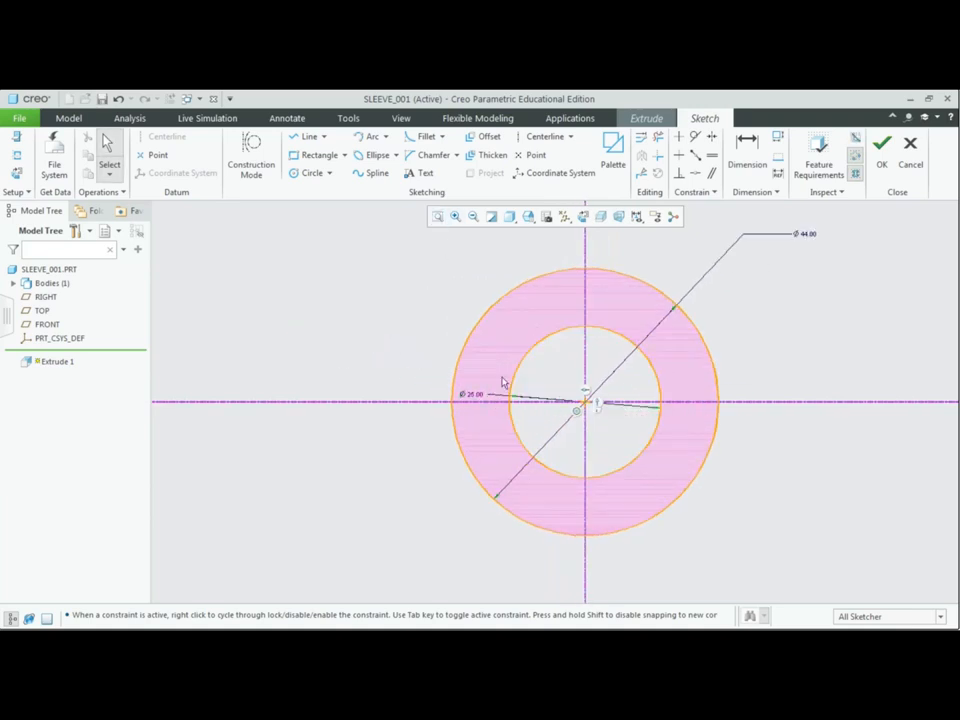
{"action": "left_click_drag", "start_coordinate": [801, 240], "coordinate": [716, 317]}
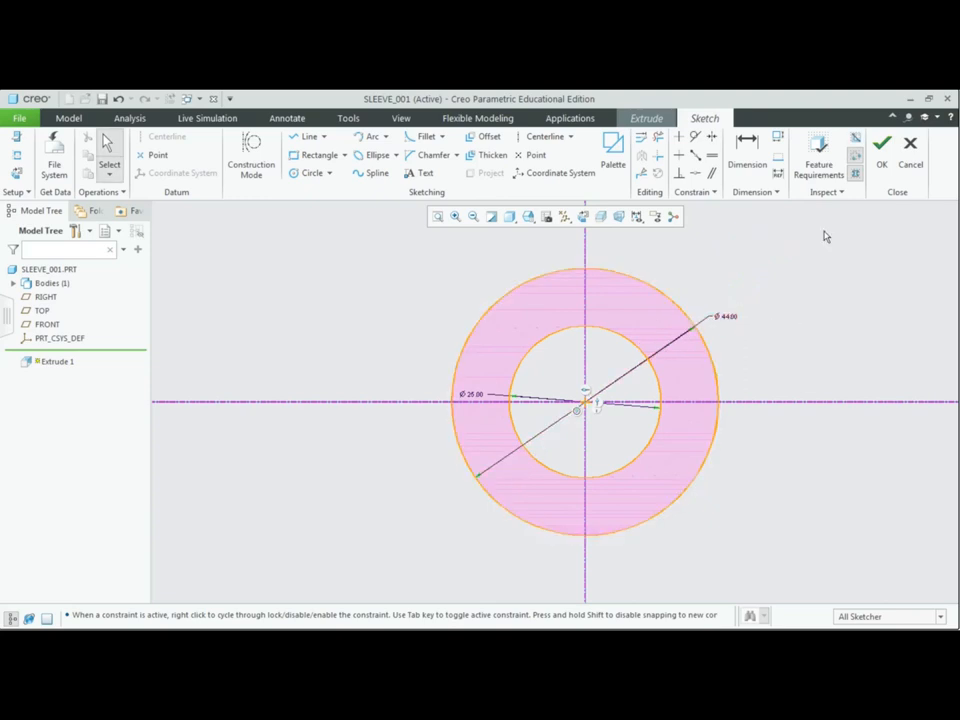
{"action": "left_click", "coordinate": [883, 150]}
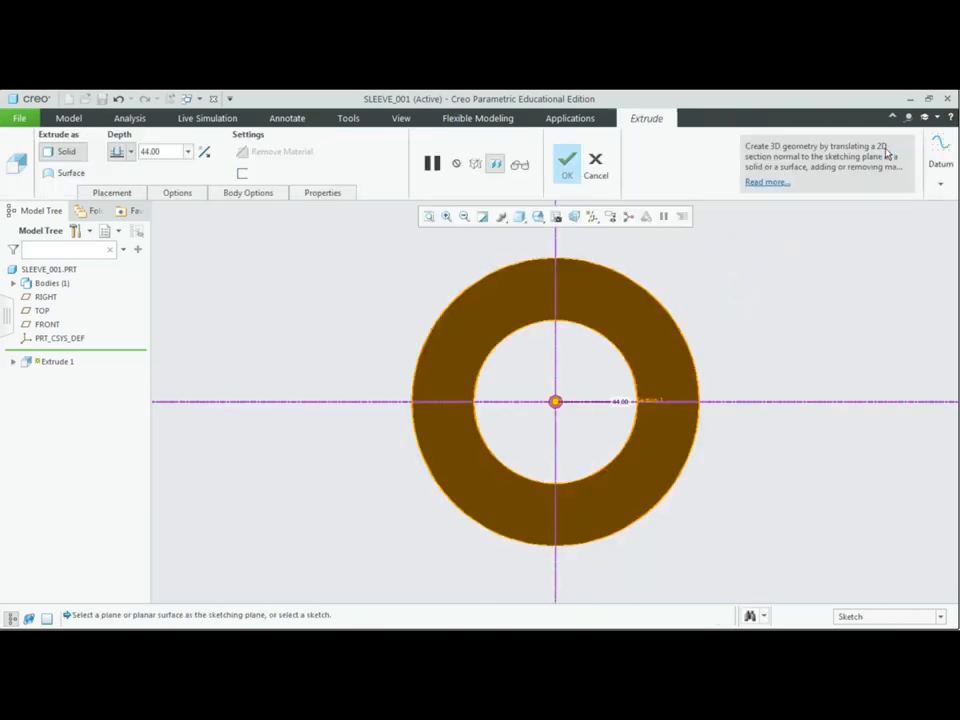
Extrude the ring section symmetrically about the sketch plane to a total depth of 150 mm
{"action": "key", "text": "ctrl+d"}
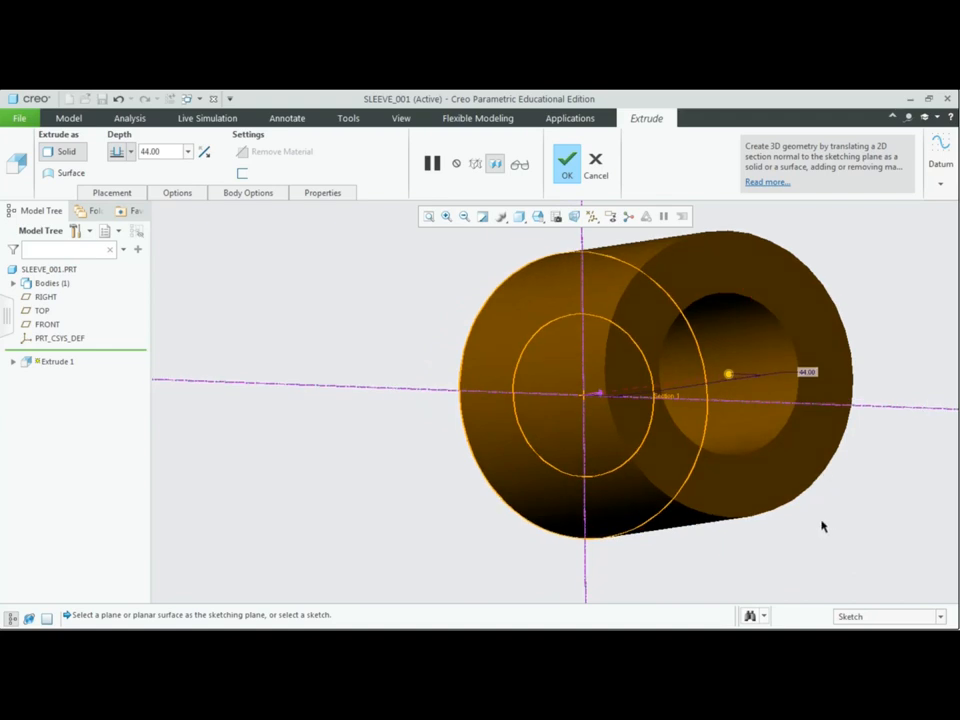
{"action": "mouse_move", "coordinate": [797, 535]}
{"action": "middle_mouse_down"}
{"action": "mouse_move", "coordinate": [786, 529]}
{"action": "mouse_move", "coordinate": [799, 521]}
{"action": "middle_mouse_up"}
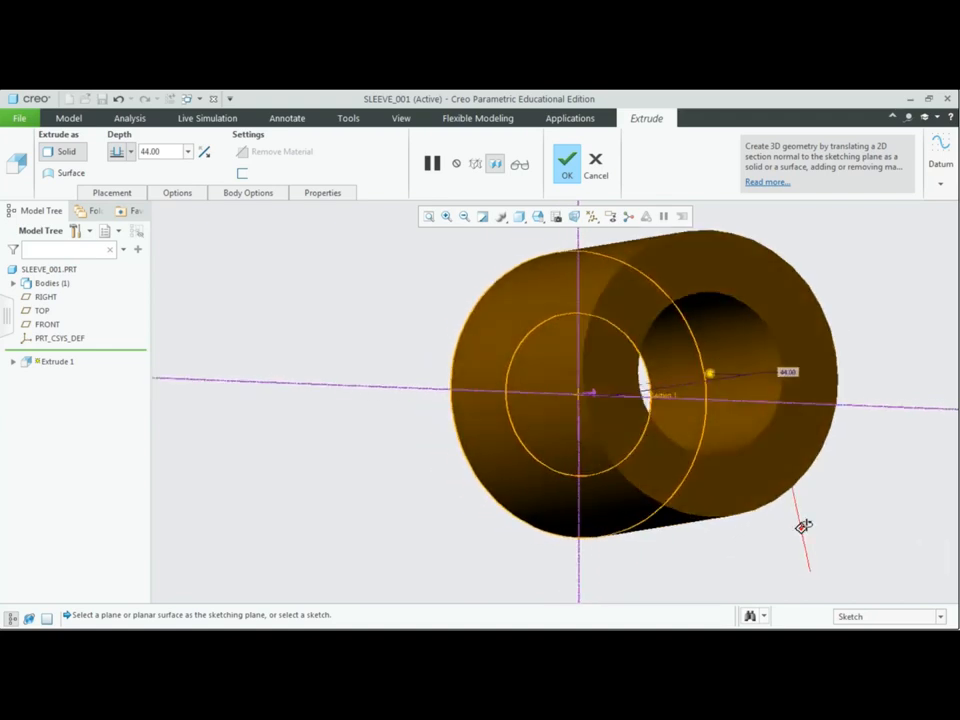
{"action": "left_click", "coordinate": [131, 151]}
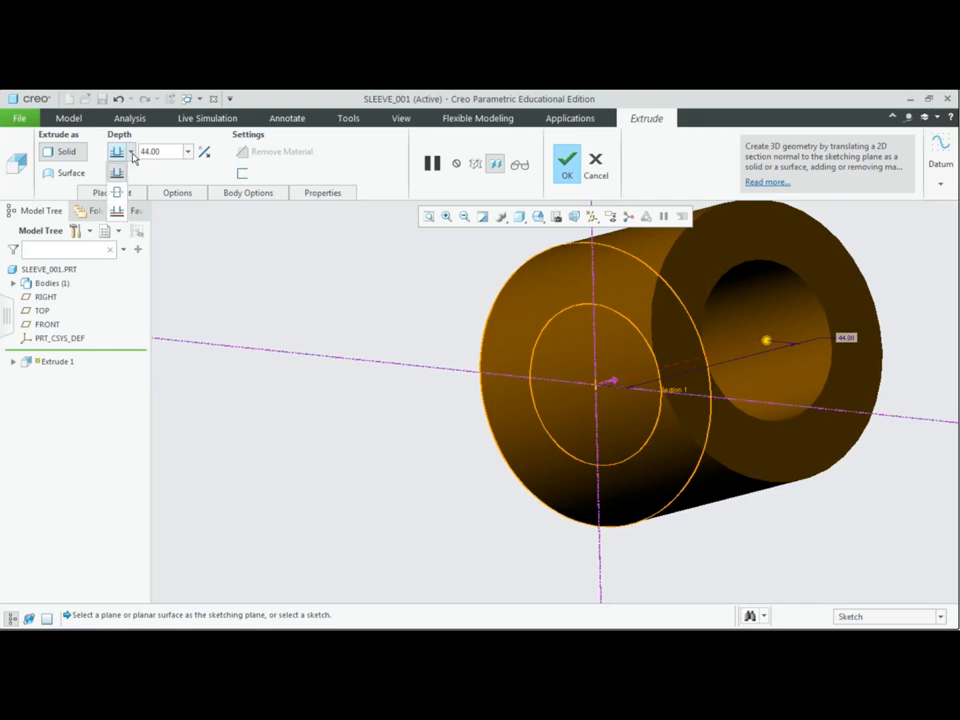
{"action": "left_click", "coordinate": [117, 192]}
{"action": "double_click", "coordinate": [169, 152]}
{"action": "type", "text": "150"}
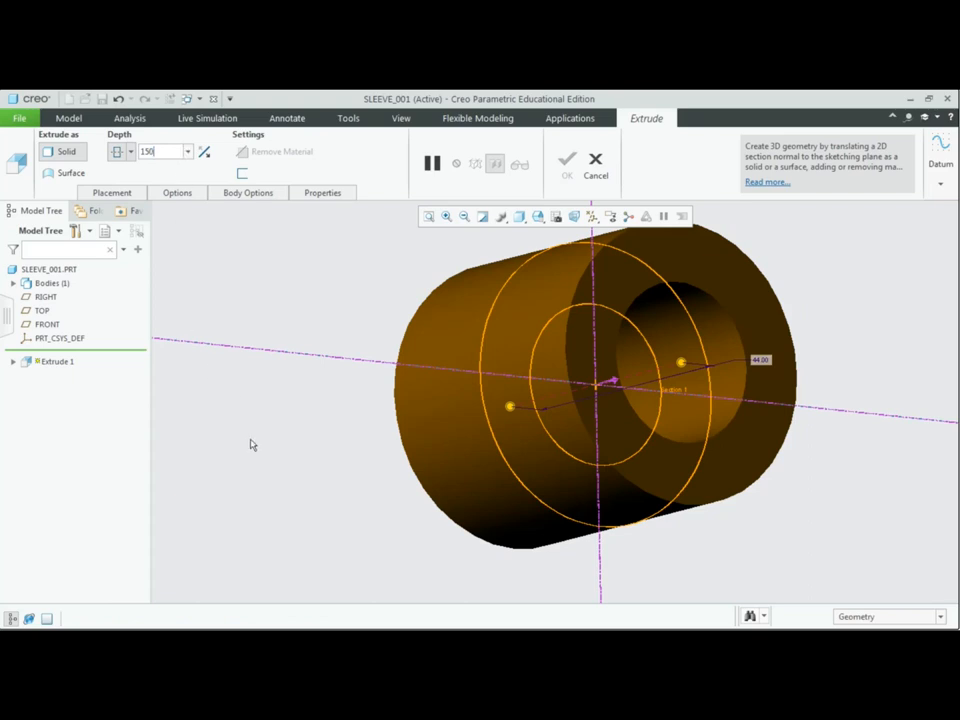
{"action": "key", "text": "Return"}
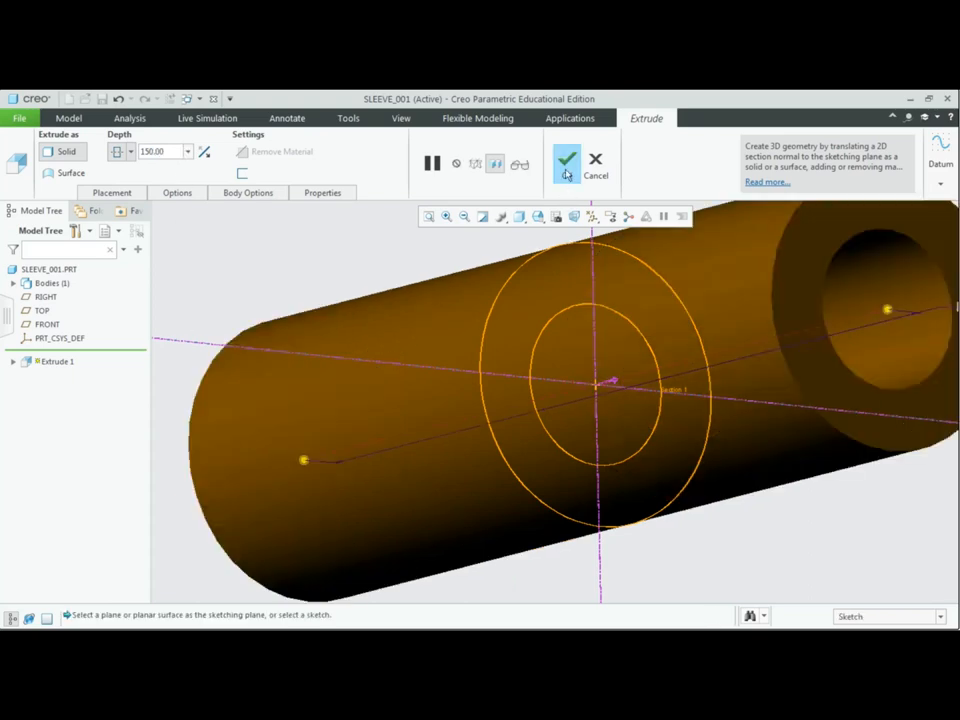
{"action": "left_click", "coordinate": [566, 170]}
{"action": "scroll", "coordinate": [581, 379], "scroll_direction": "down", "scroll_amount": 4}
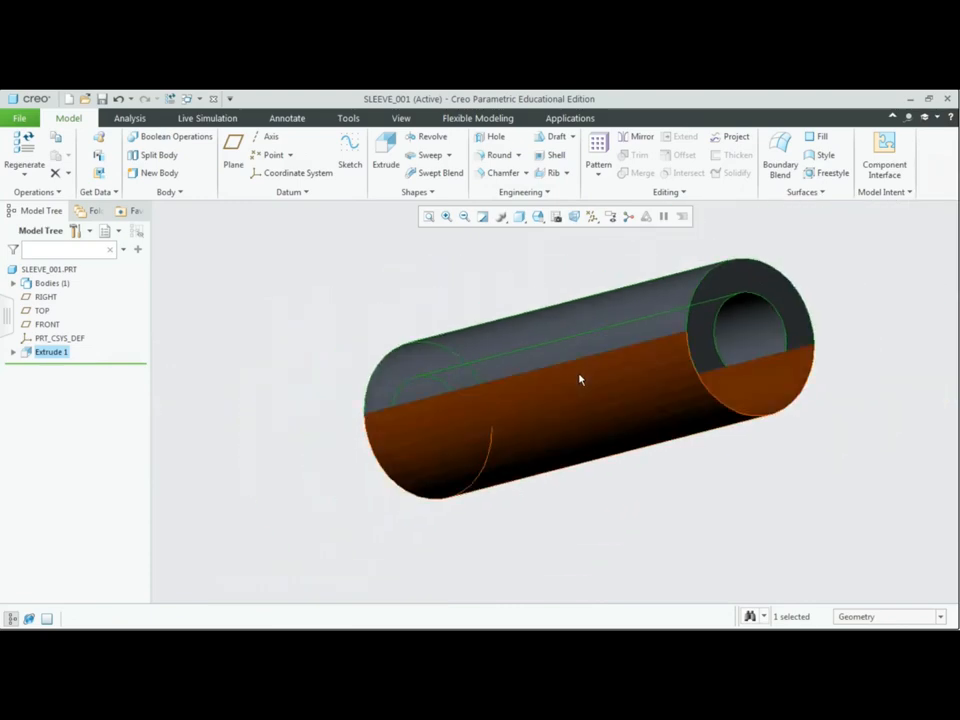
{"action": "mouse_move", "coordinate": [730, 487]}
{"action": "middle_mouse_down"}
{"action": "mouse_move", "coordinate": [707, 476]}
{"action": "mouse_move", "coordinate": [724, 482]}
{"action": "mouse_move", "coordinate": [727, 499]}
{"action": "middle_mouse_up"}
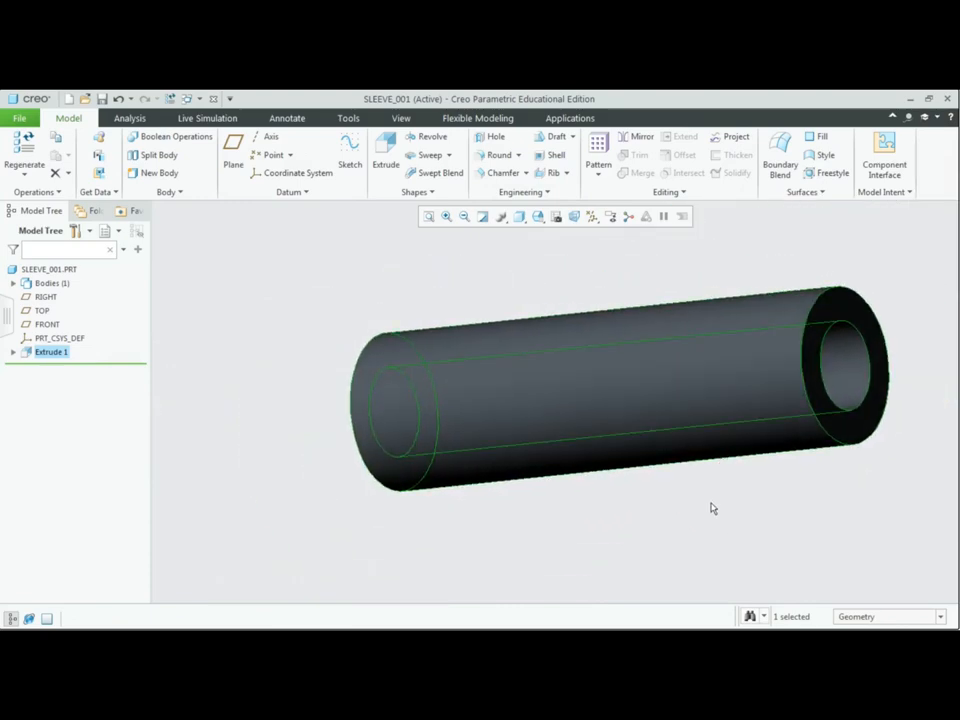
Show the datum planes with their name tags and set the model to Standard Orientation
{"action": "left_click", "coordinate": [400, 118]}
{"action": "left_click", "coordinate": [633, 143]}
{"action": "left_click", "coordinate": [633, 169]}
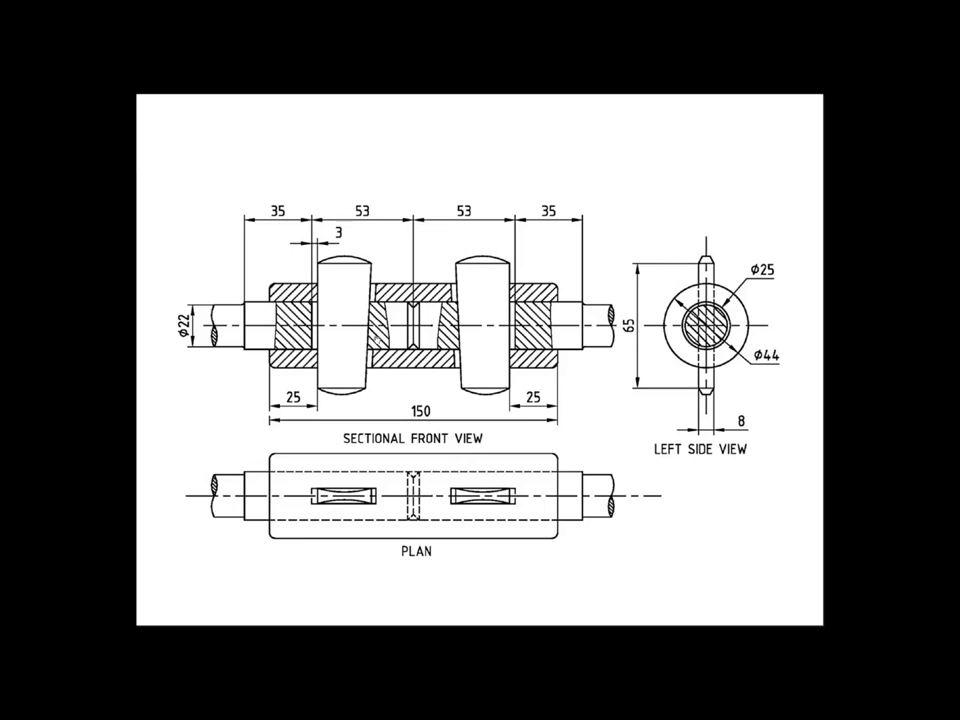
{"action": "scroll", "coordinate": [397, 396], "scroll_direction": "up", "scroll_amount": 1}
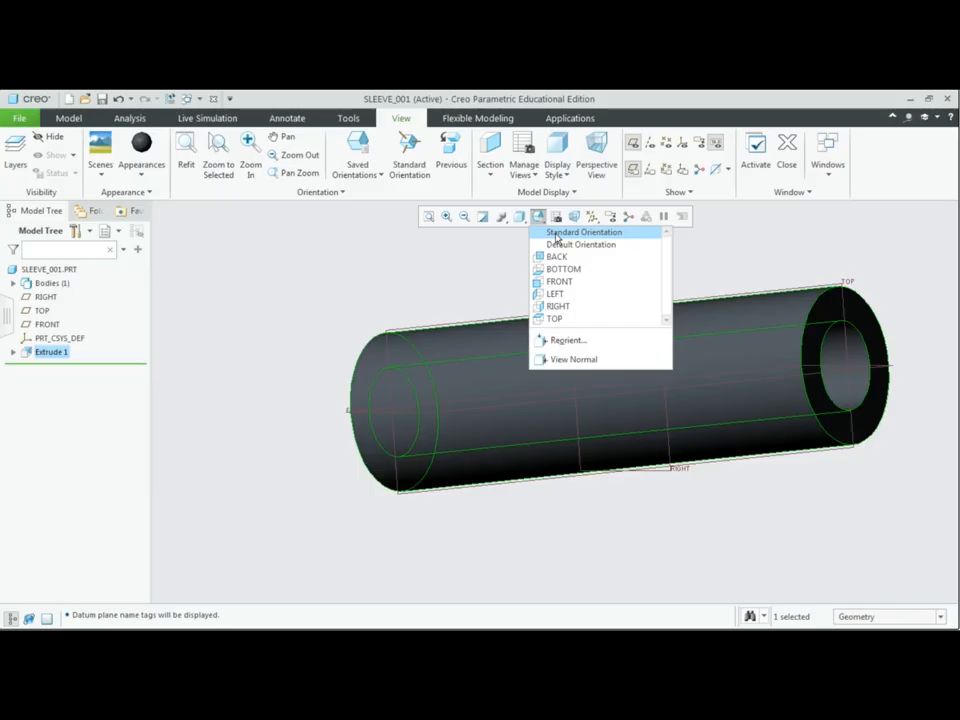
{"action": "left_click", "coordinate": [557, 234]}
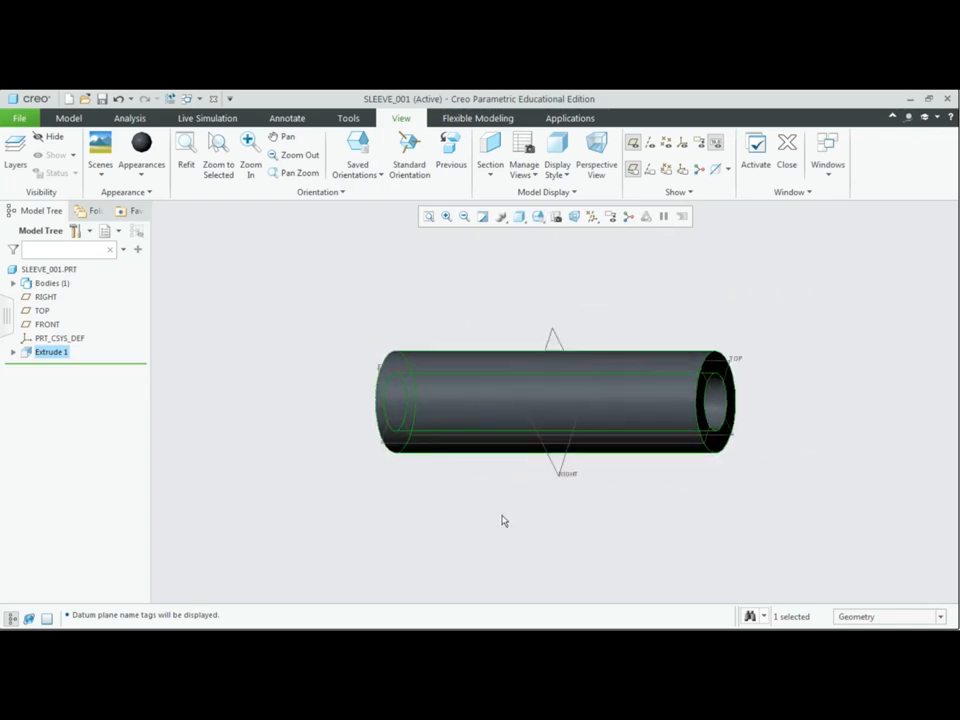
Start a new Extrude with its section sketched on the FRONT plane and orient the sketch to a flat 2D view
{"action": "left_click", "coordinate": [66, 119]}
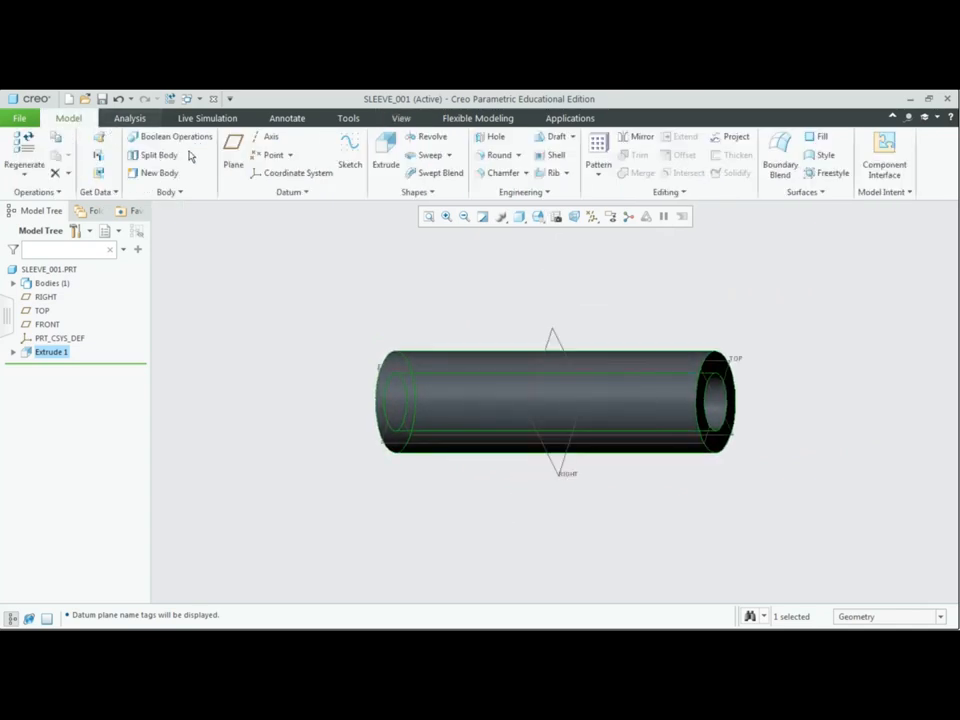
{"action": "left_click", "coordinate": [386, 152]}
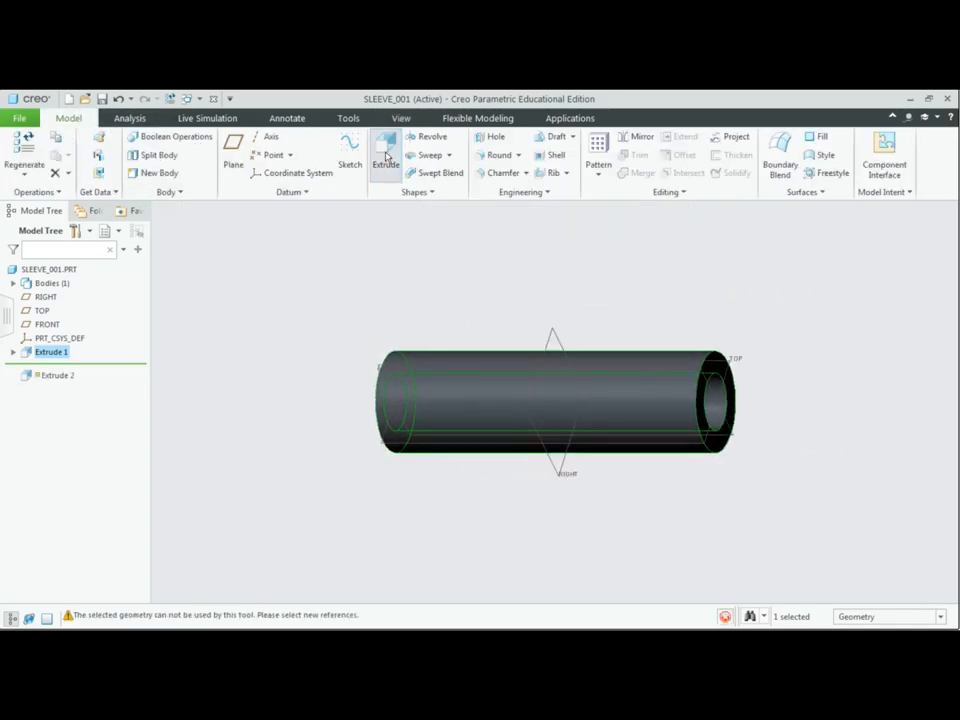
{"action": "left_click", "coordinate": [388, 368]}
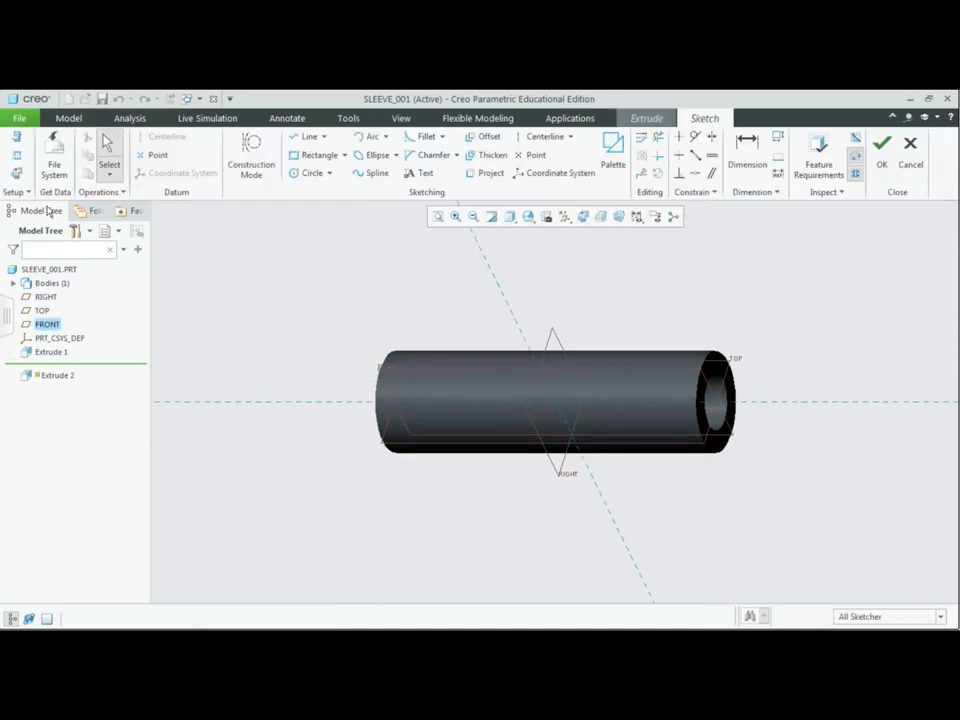
{"action": "left_click", "coordinate": [18, 175]}
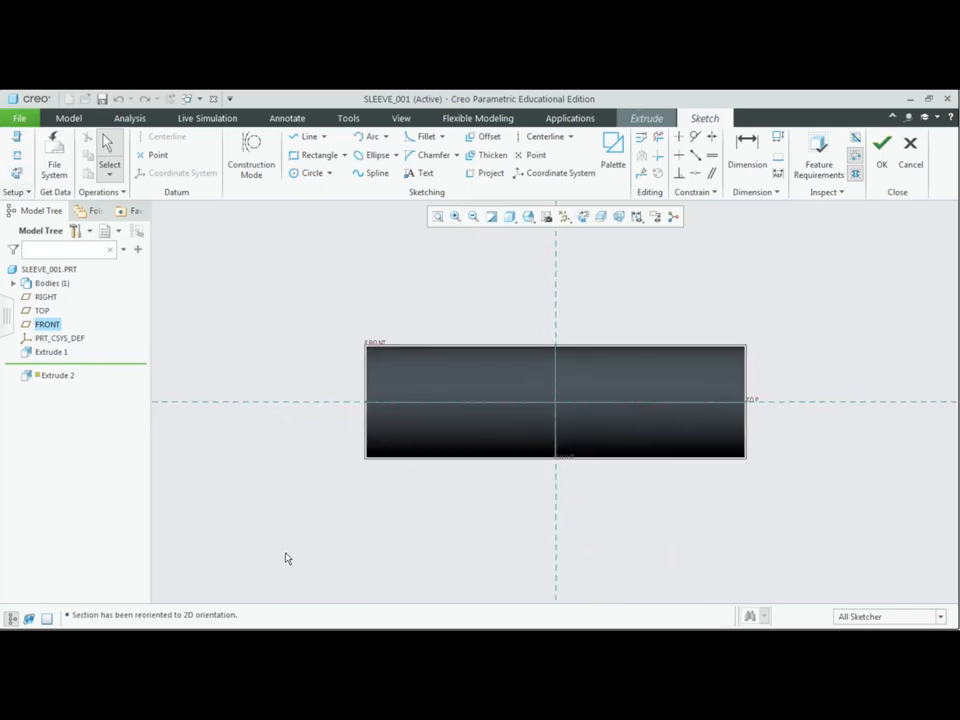
Add the sleeve's two end faces and its outer silhouette edges as sketch references
{"action": "left_click", "coordinate": [366, 388]}
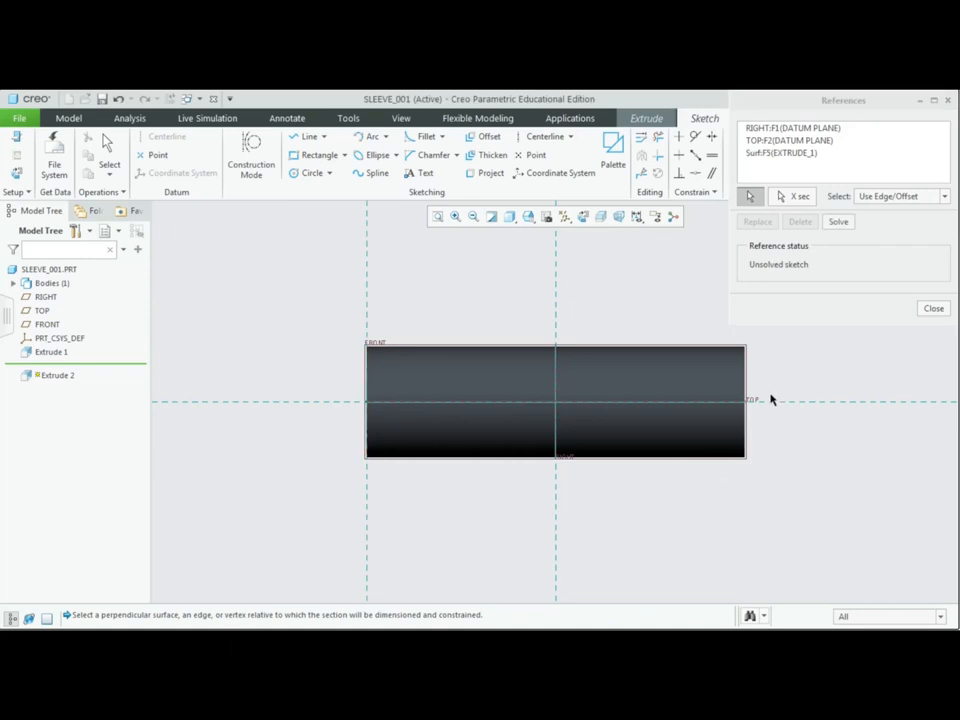
{"action": "left_click", "coordinate": [746, 380]}
{"action": "left_click", "coordinate": [465, 458]}
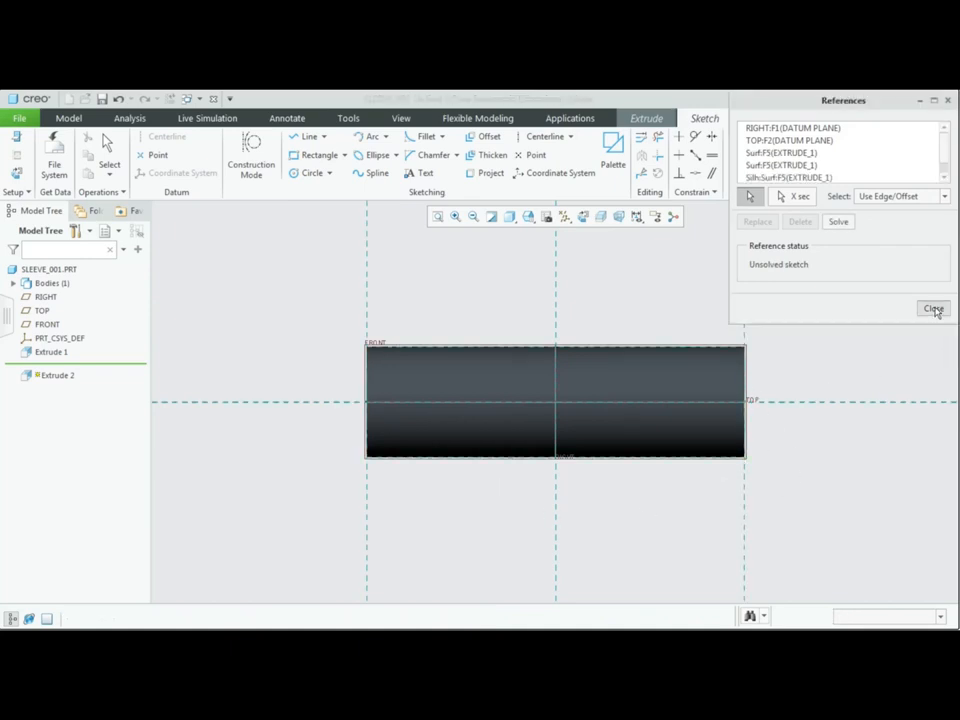
{"action": "left_click", "coordinate": [933, 309]}
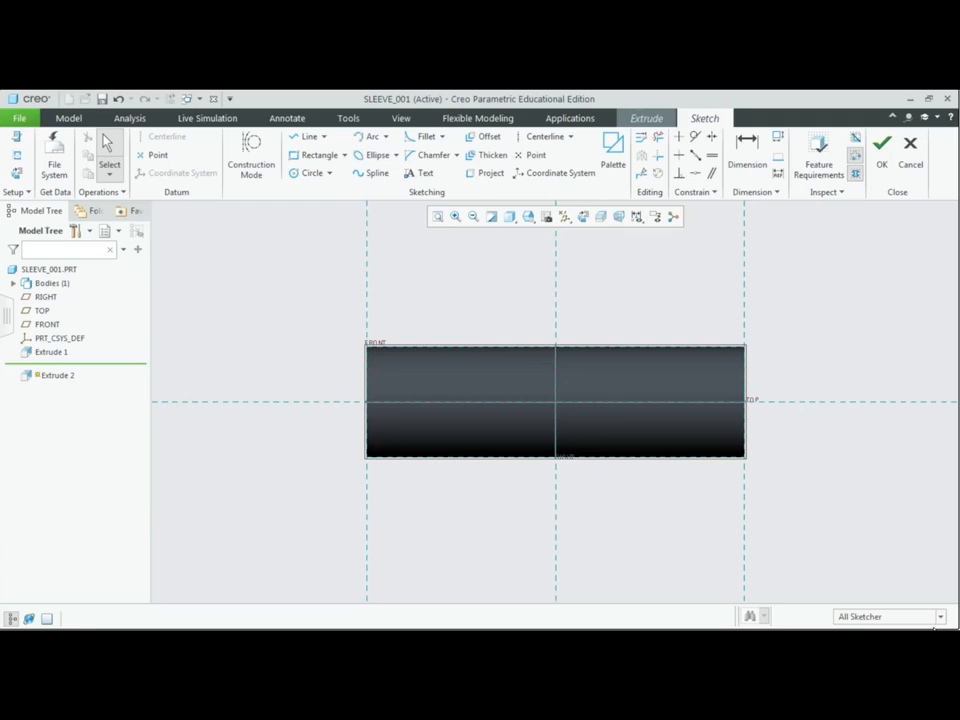
Sketch a closed tapered four-sided slot outline across the sleeve, about 83 mm tall, 37 mm wide at its upper edge and 28 mm at its lower edge
{"action": "left_click", "coordinate": [305, 136]}
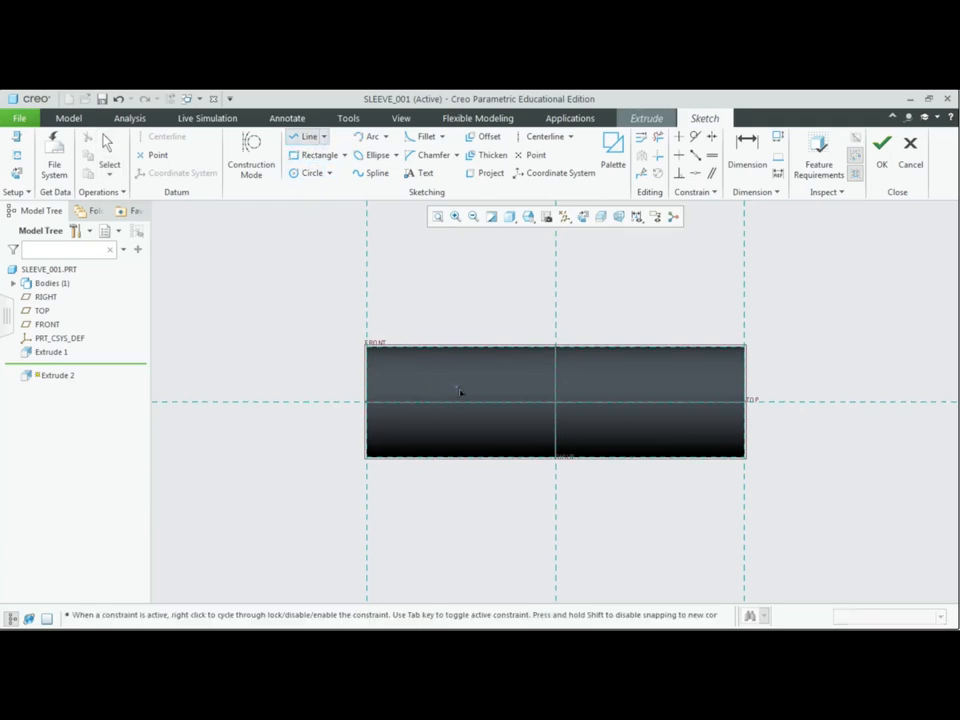
{"action": "left_click", "coordinate": [446, 305]}
{"action": "left_click", "coordinate": [446, 513]}
{"action": "left_click", "coordinate": [518, 513]}
{"action": "middle_click", "coordinate": [541, 310]}
{"action": "left_click", "coordinate": [540, 306]}
{"action": "left_click", "coordinate": [446, 305]}
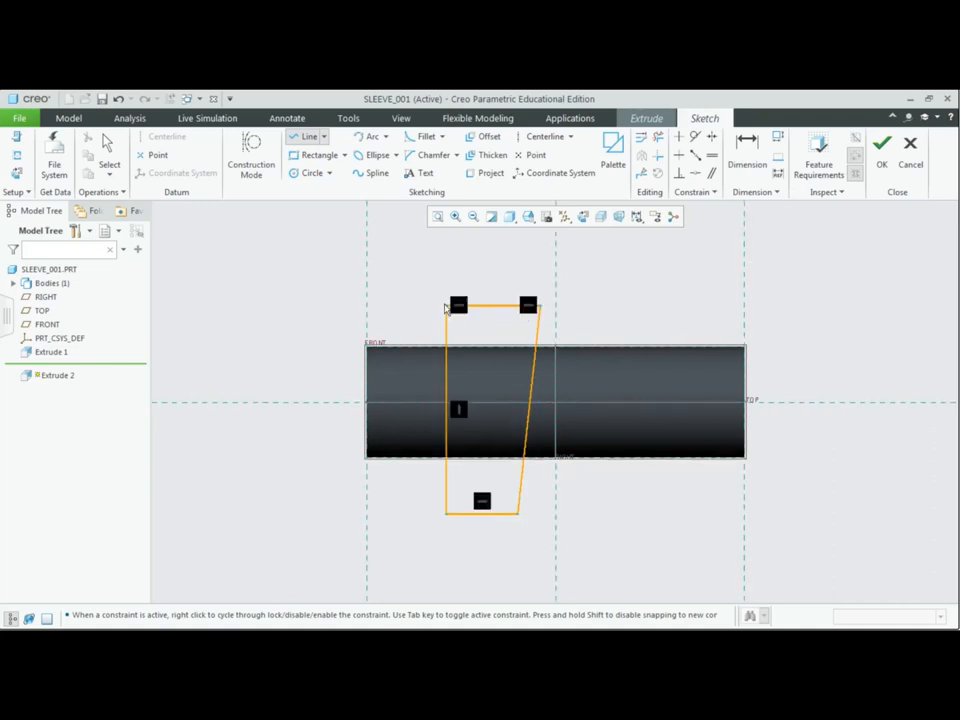
{"action": "middle_click", "coordinate": [465, 266]}
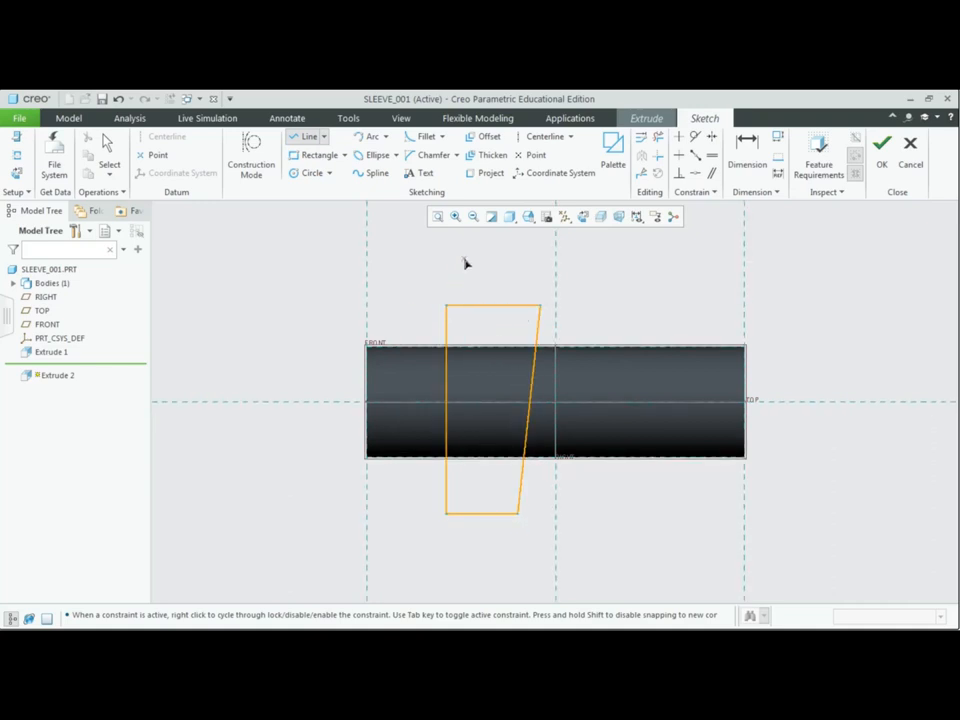
{"action": "middle_click", "coordinate": [474, 568]}
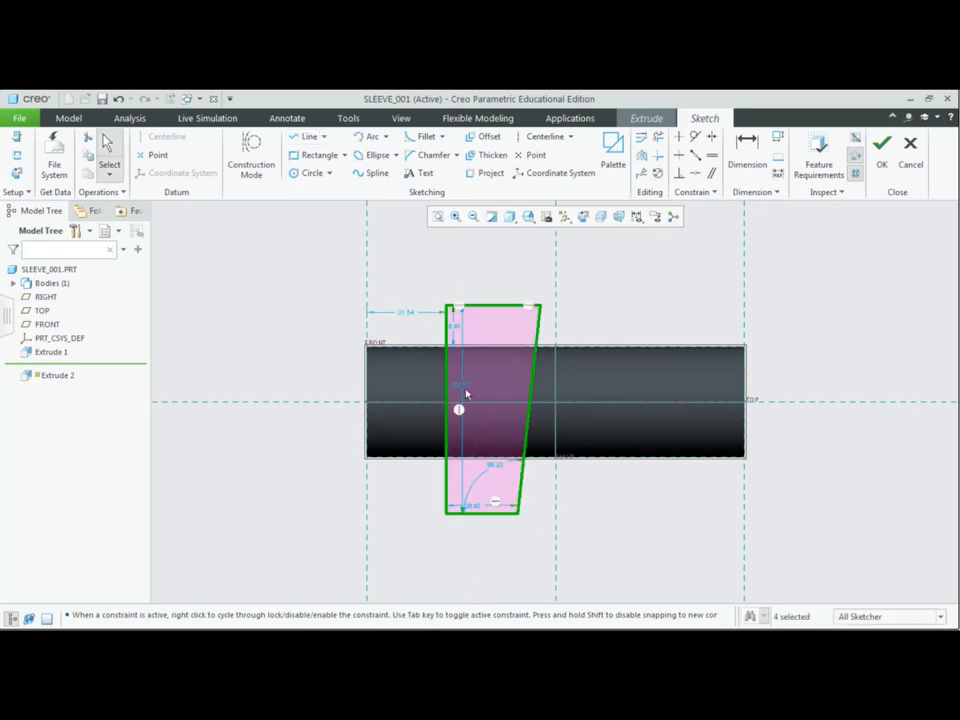
Move the slot outline's height and lower width dimensions outside the outline
{"action": "left_click_drag", "start_coordinate": [461, 389], "coordinate": [408, 388]}
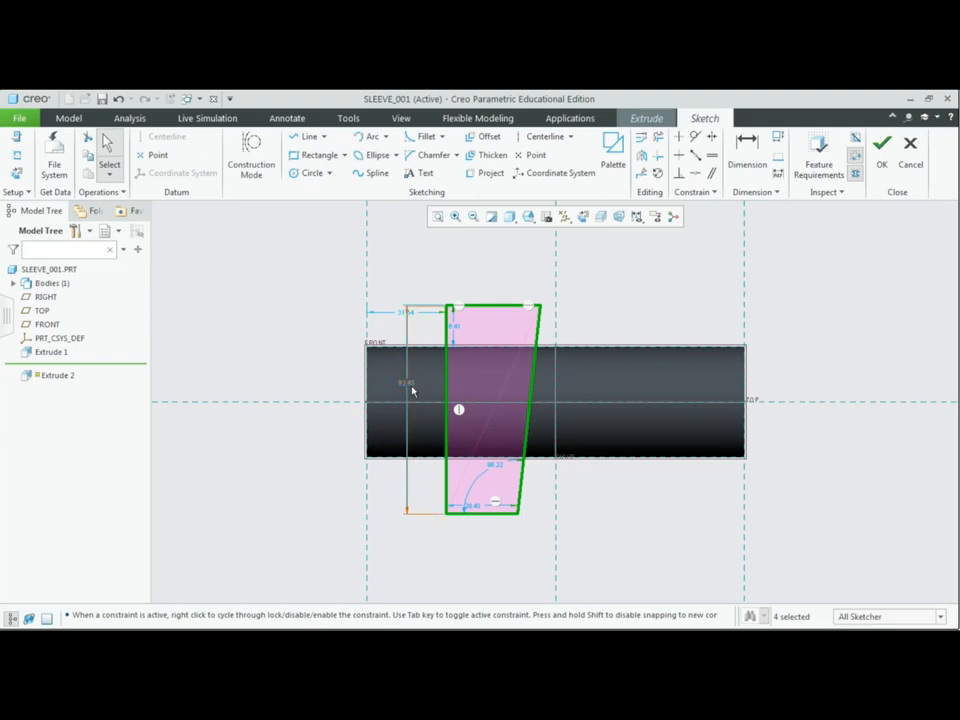
{"action": "left_click_drag", "start_coordinate": [410, 397], "coordinate": [409, 484]}
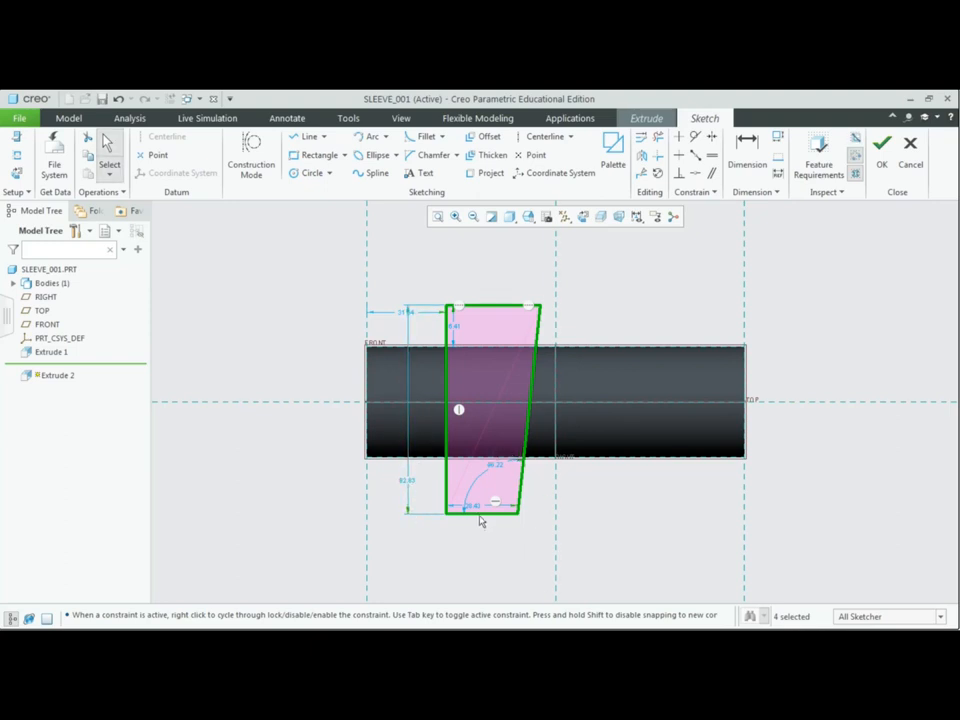
{"action": "left_click_drag", "start_coordinate": [479, 511], "coordinate": [478, 526]}
Dimension the slot outline's upper edge width and its distance from the horizontal centre reference, and reposition the end offset dimension
{"action": "left_click", "coordinate": [747, 158]}
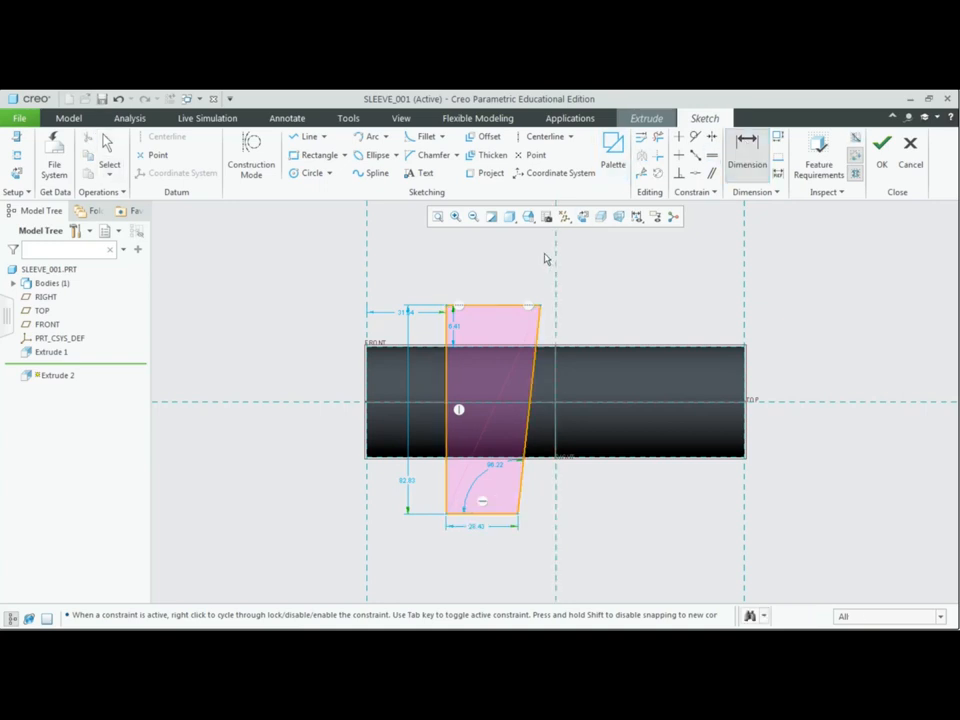
{"action": "left_click", "coordinate": [496, 305]}
{"action": "middle_click", "coordinate": [506, 270]}
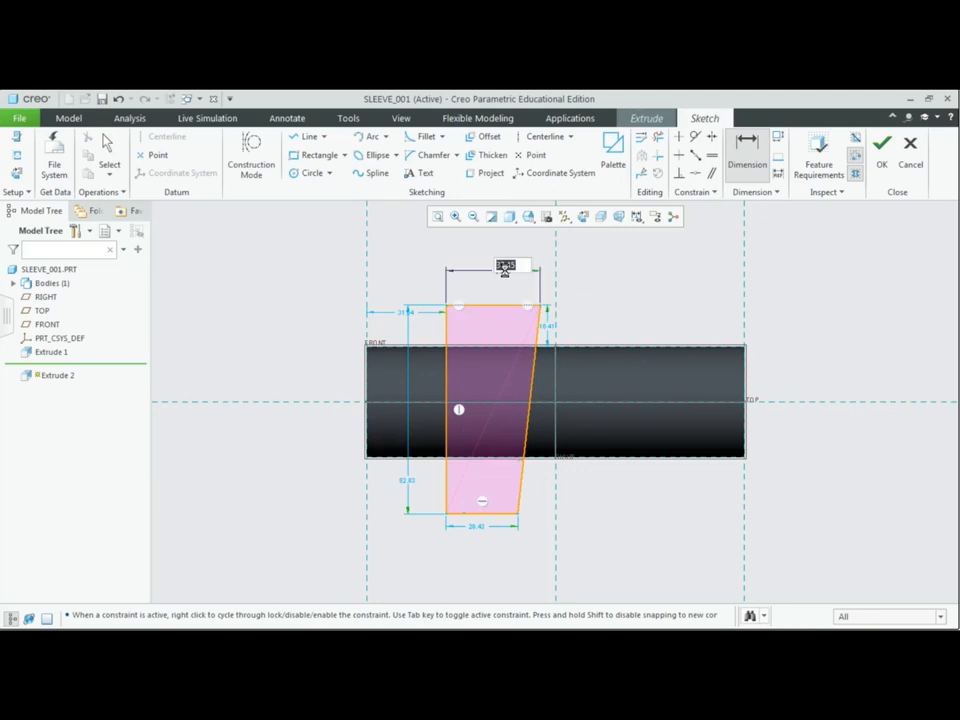
{"action": "middle_click", "coordinate": [642, 288]}
{"action": "left_click", "coordinate": [501, 308]}
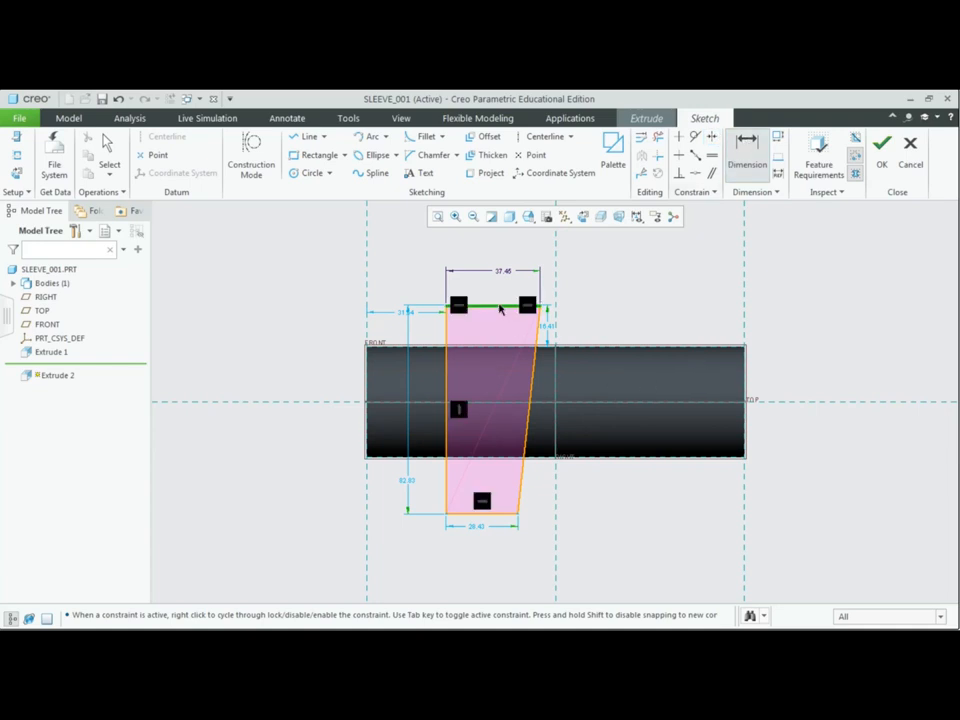
{"action": "middle_click", "coordinate": [617, 357]}
{"action": "middle_click", "coordinate": [684, 286]}
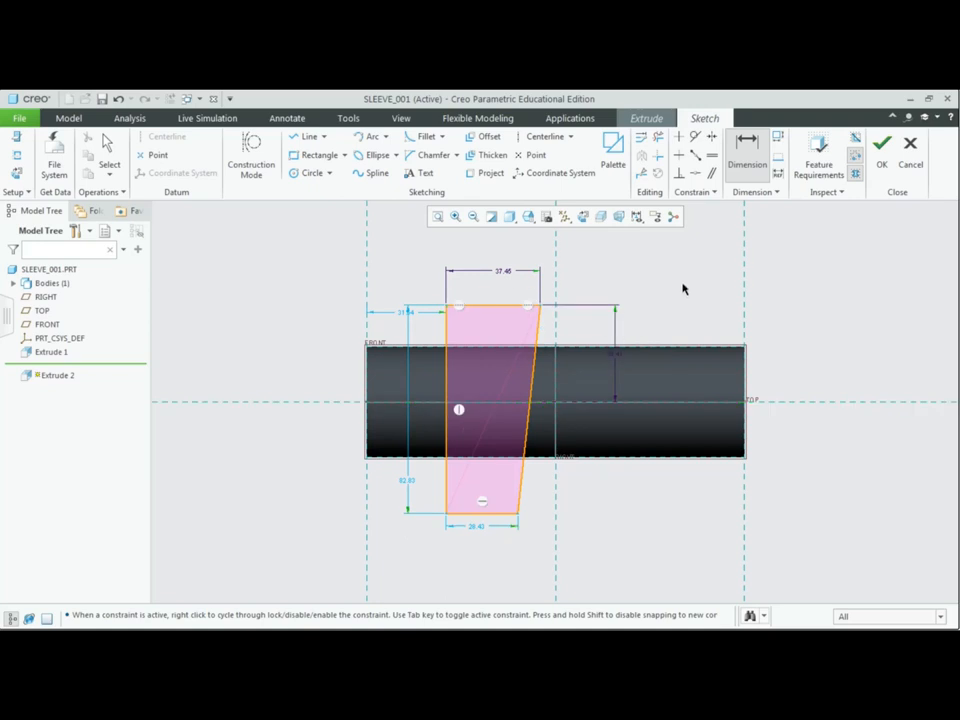
{"action": "middle_click", "coordinate": [400, 316]}
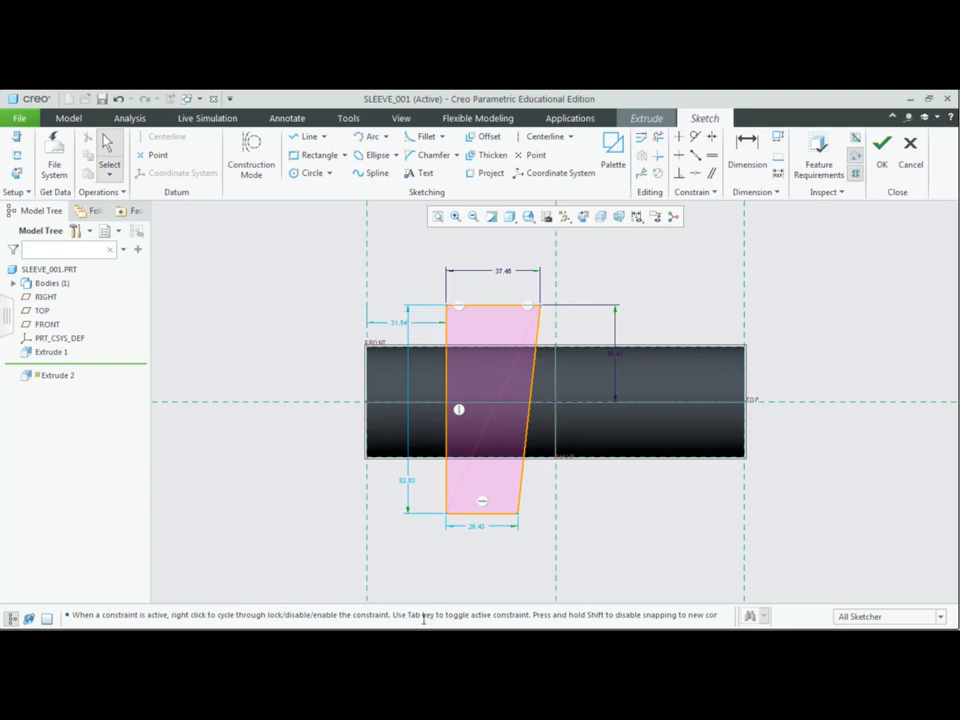
Consult the joint drawing for the cotter widths, and set the slot outline's upper width to 28+3 mm and lower width to 25+3 mm
{"action": "key", "text": "alt+Tab"}
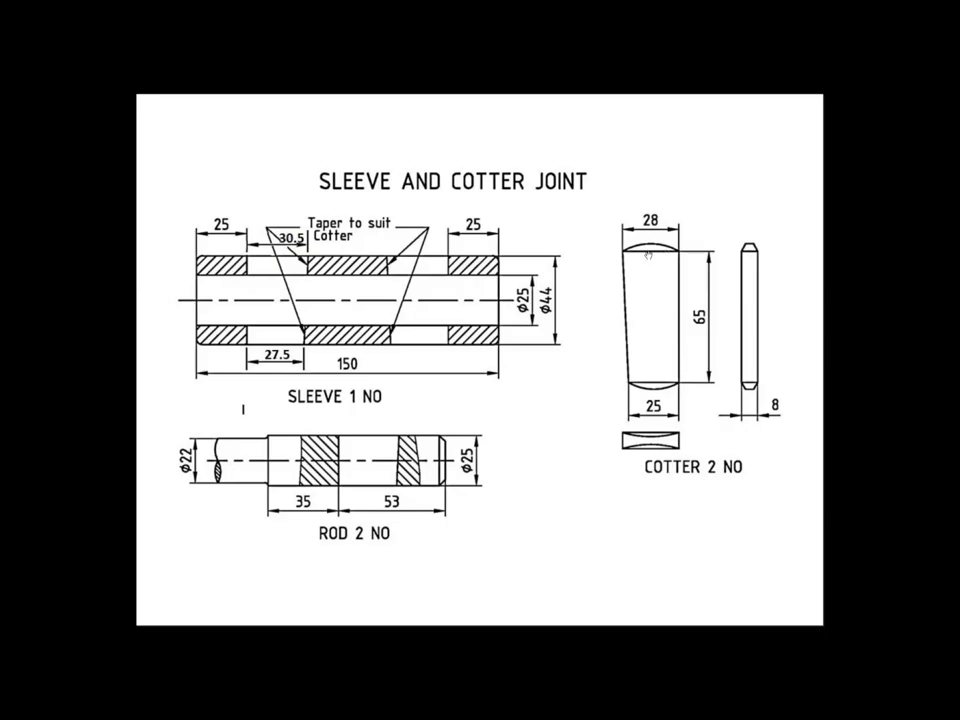
{"action": "key", "text": "alt+Tab"}
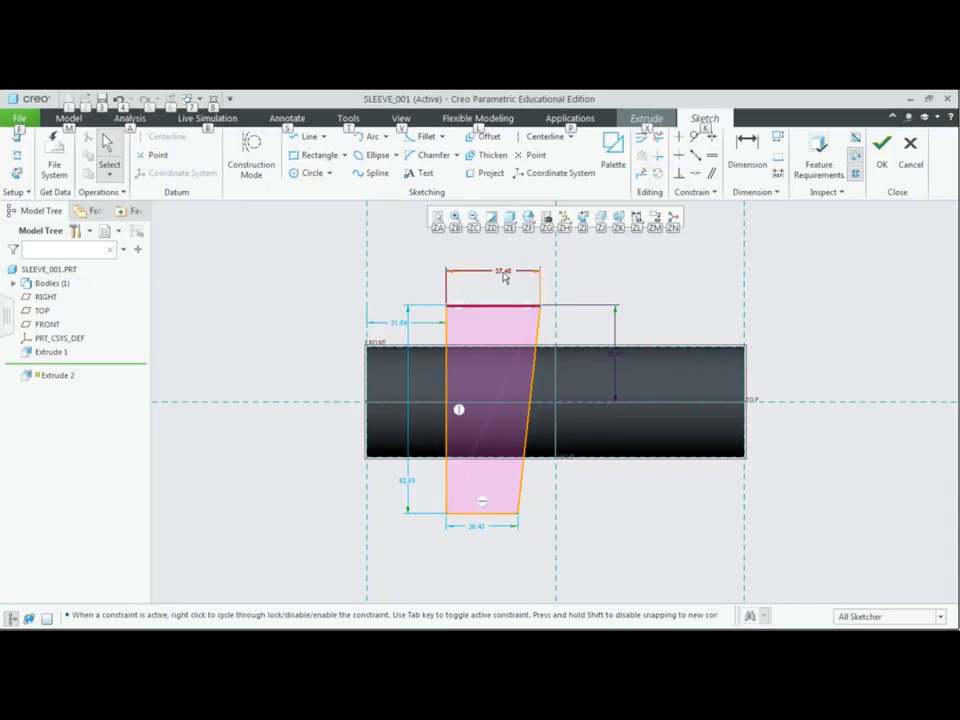
{"action": "double_click", "coordinate": [505, 276]}
{"action": "type", "text": "28"}
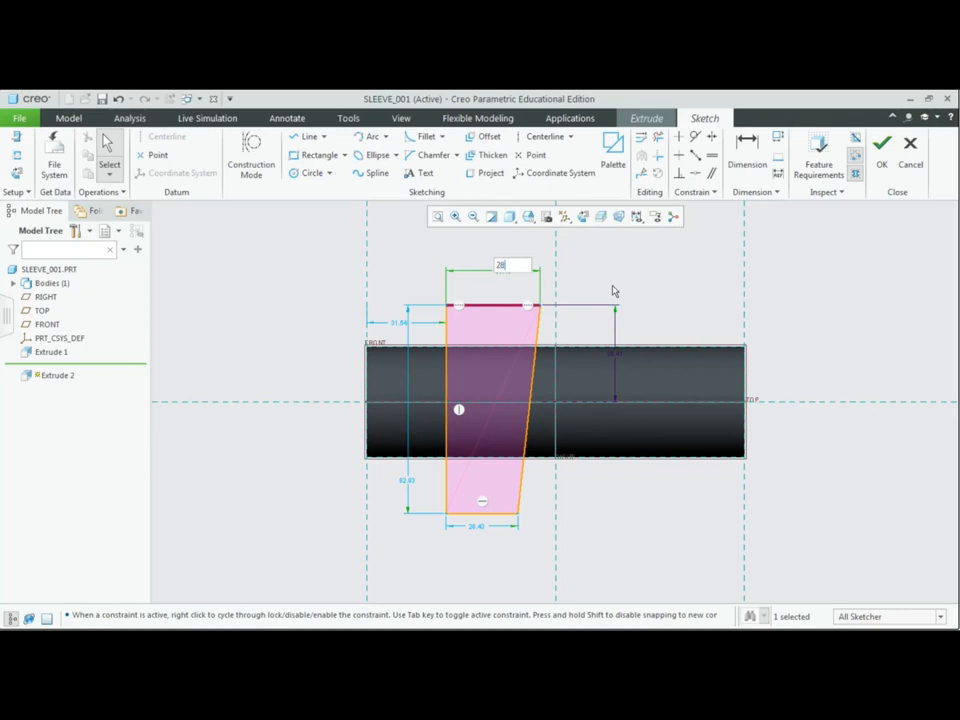
{"action": "type", "text": "+3"}
{"action": "key", "text": "Return"}
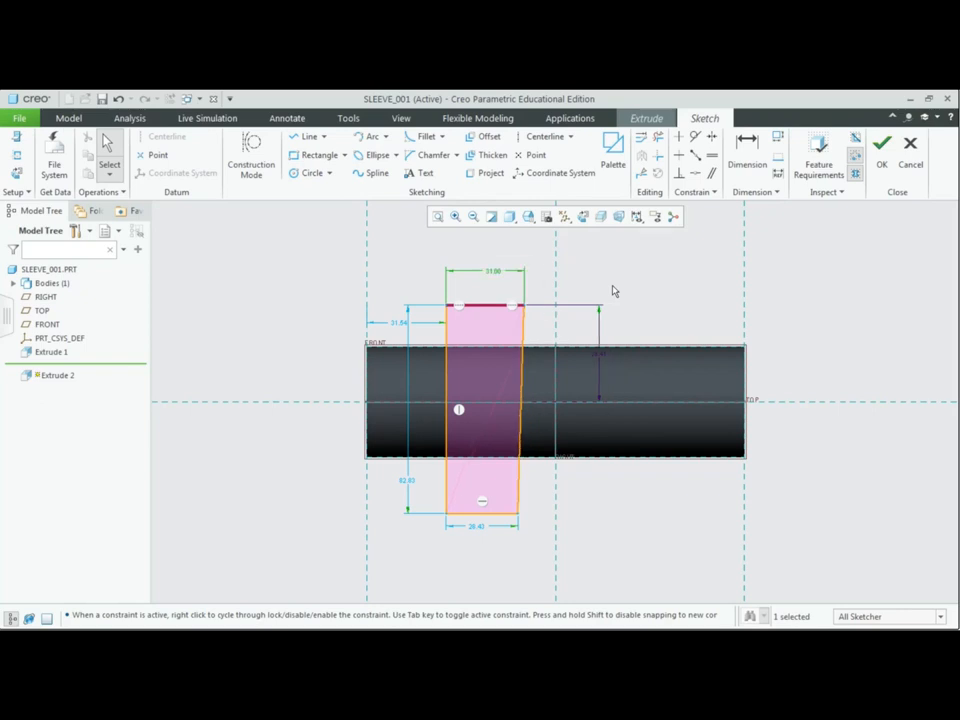
{"action": "double_click", "coordinate": [477, 526]}
{"action": "type", "text": "25+3"}
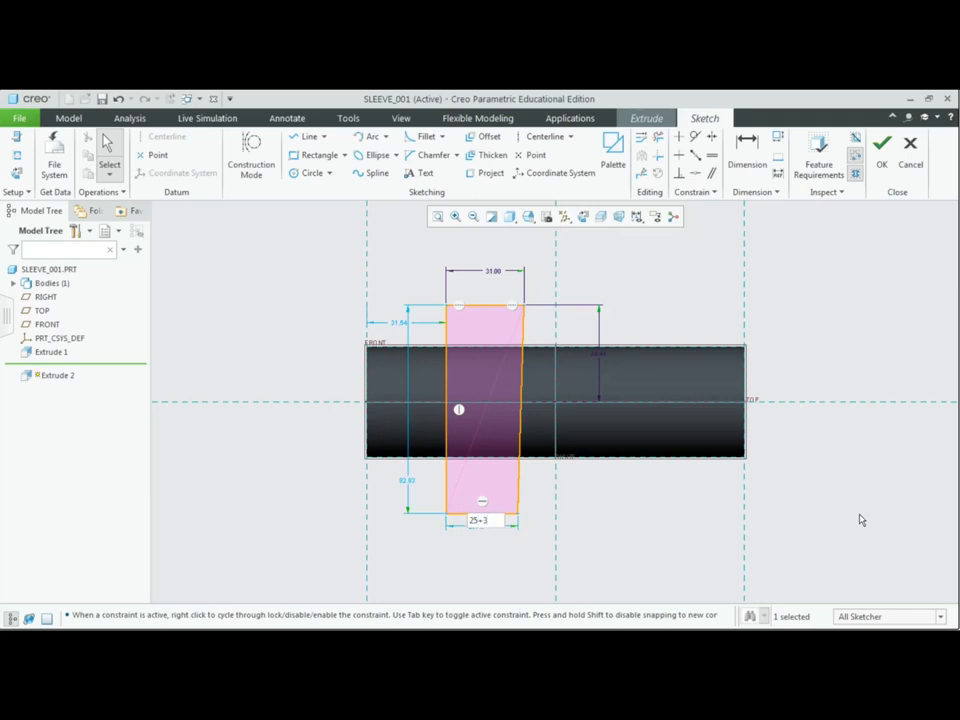
{"action": "key", "text": "Return"}
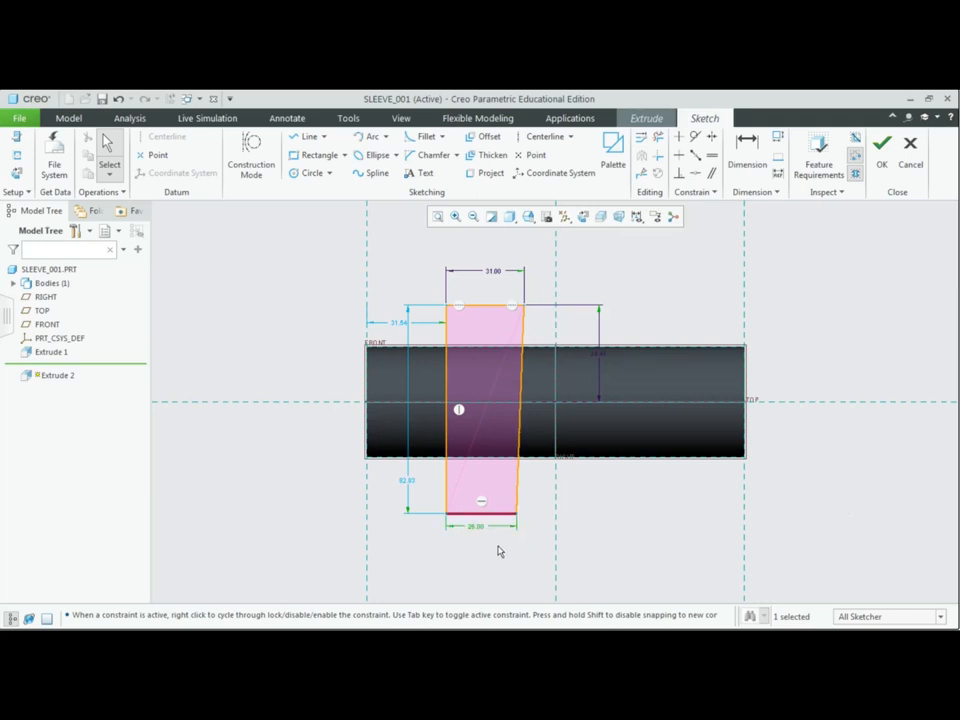
Set the upper edge's distance from the horizontal centre reference to 32.5 mm and the slot outline's height to 65 mm
{"action": "double_click", "coordinate": [600, 356]}
{"action": "type", "text": "32.5"}
{"action": "key", "text": "Return"}
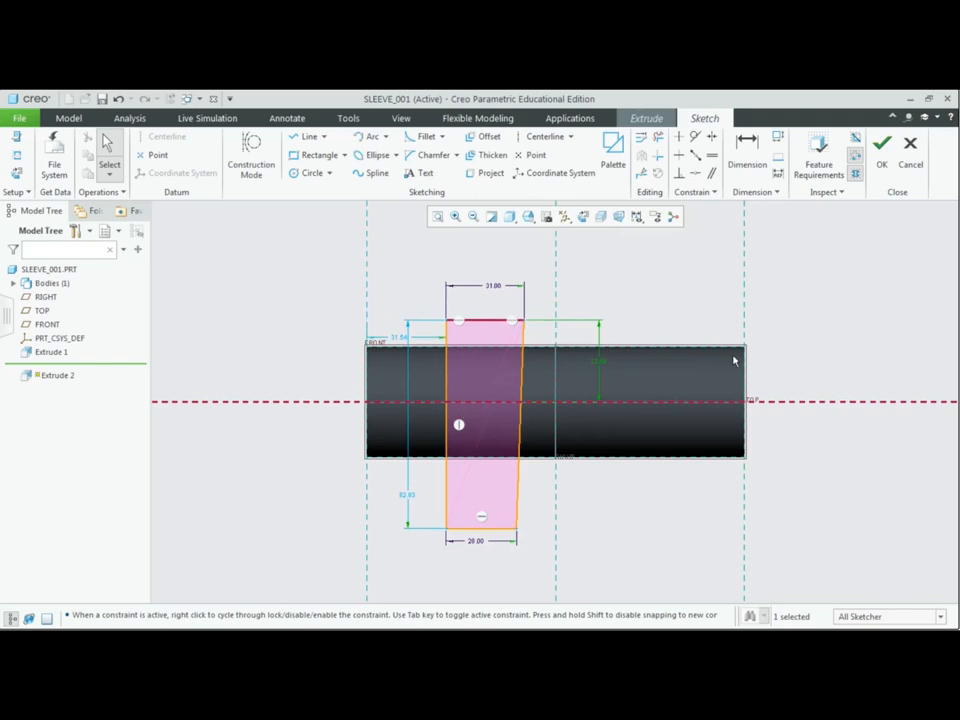
{"action": "double_click", "coordinate": [406, 495]}
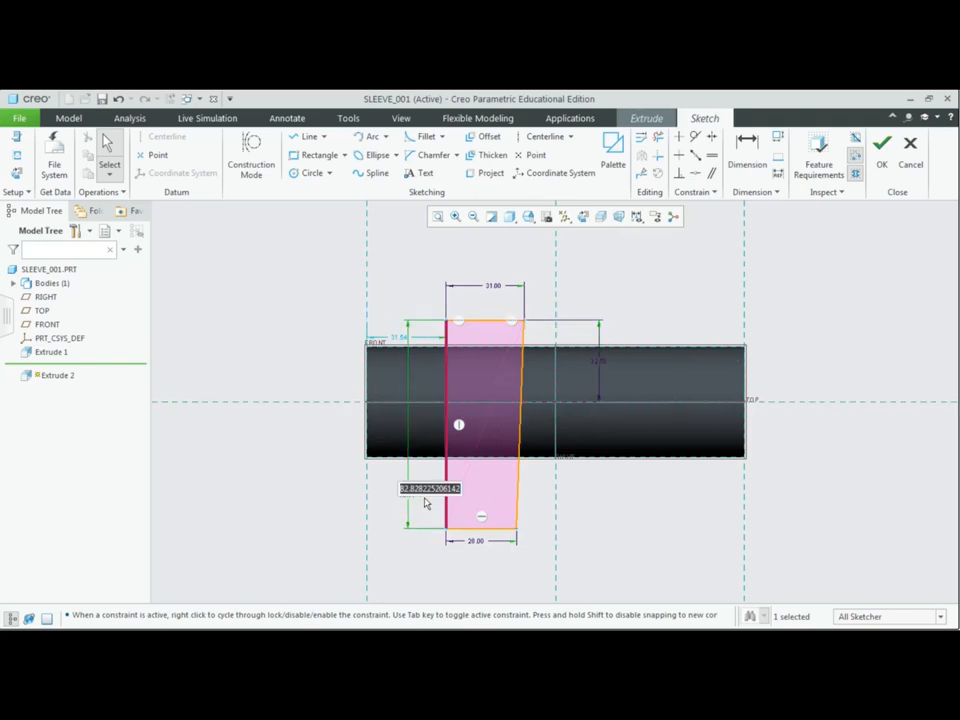
{"action": "type", "text": "65"}
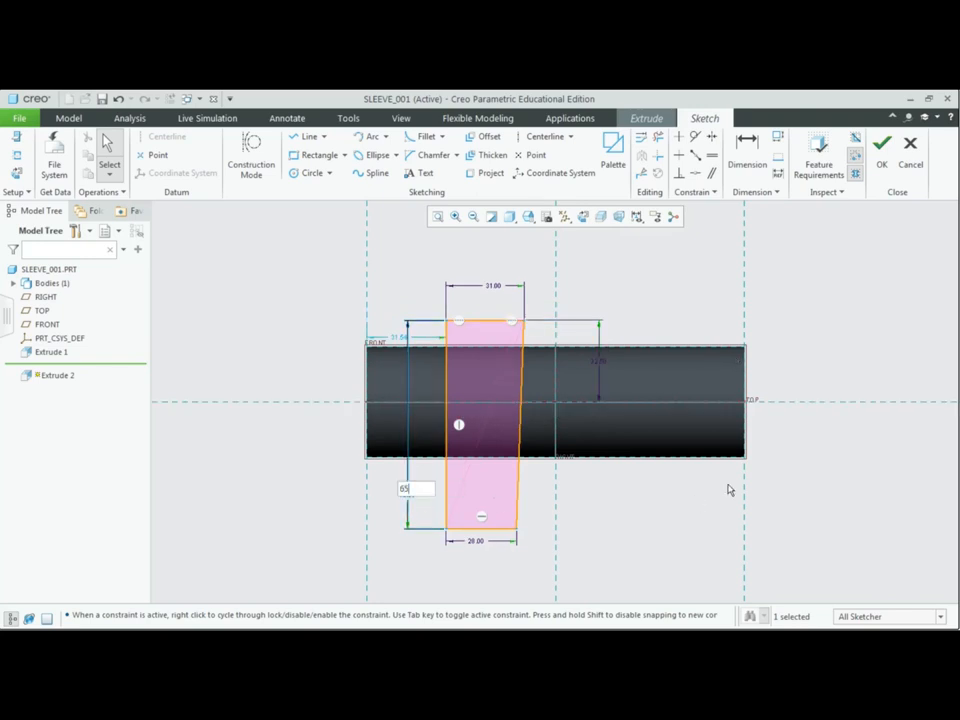
{"action": "key", "text": "Return"}
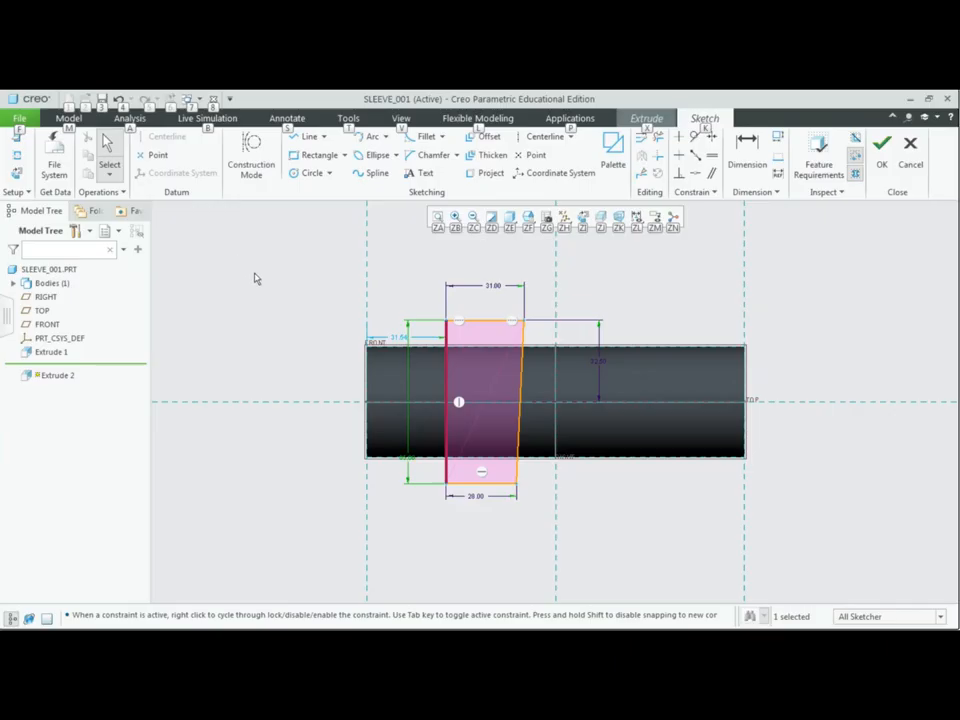
Set the vertical slot side's offset from the nearest sleeve end to 25 mm
{"action": "double_click", "coordinate": [400, 341]}
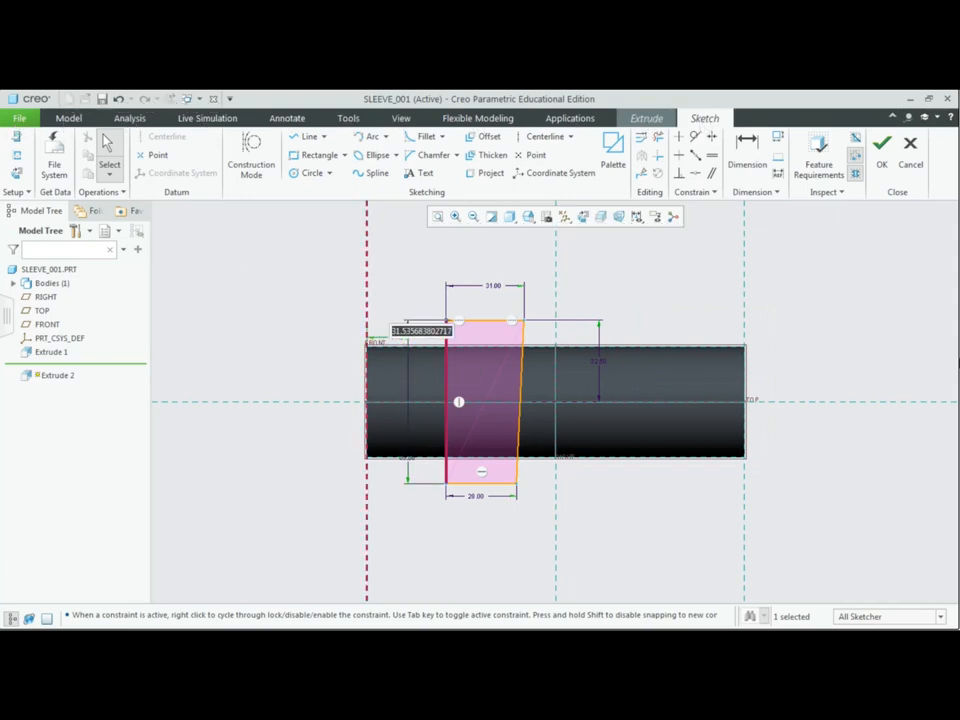
{"action": "type", "text": "25"}
{"action": "key", "text": "Return"}
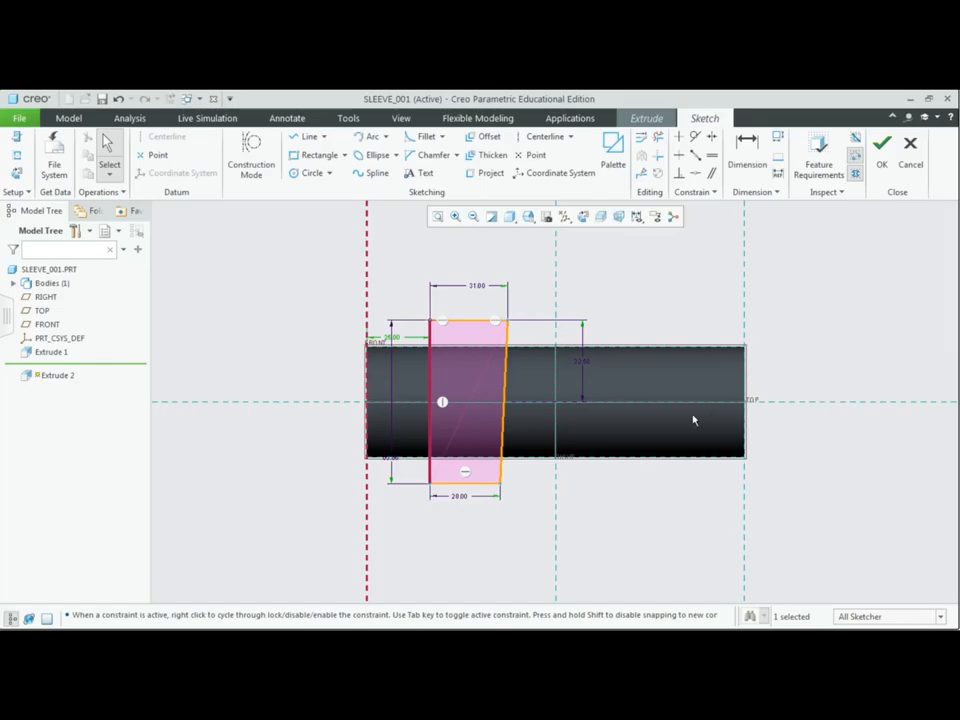
Compare the slot outline's widths, height and end offset against the sleeve and cotter dimensions in the joint drawing
{"action": "key", "text": "alt+Tab"}
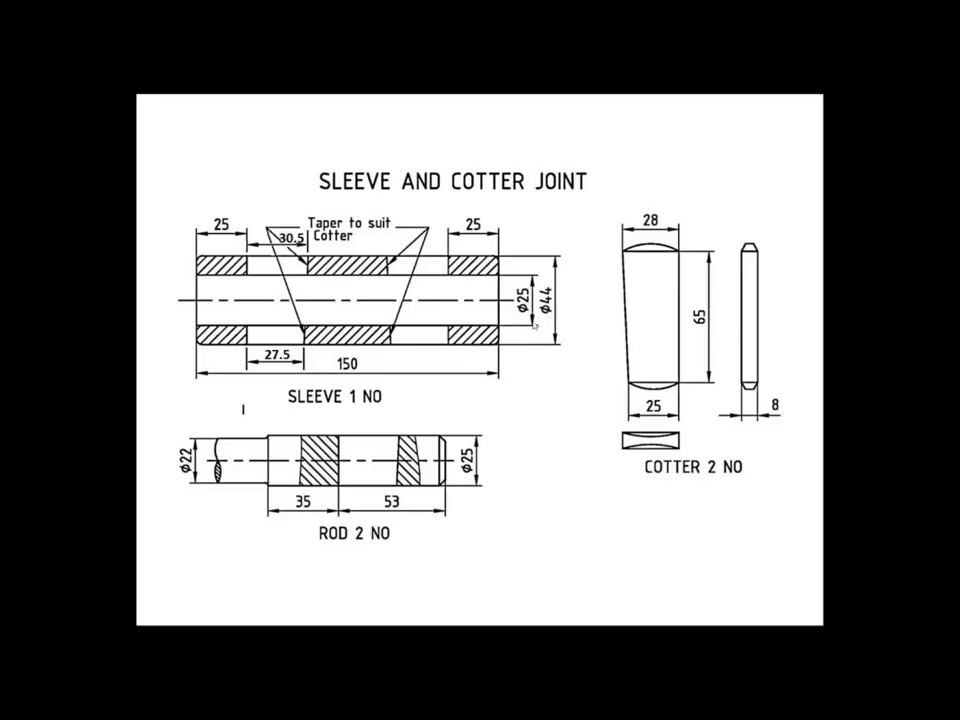
{"action": "key", "text": "alt+Tab"}
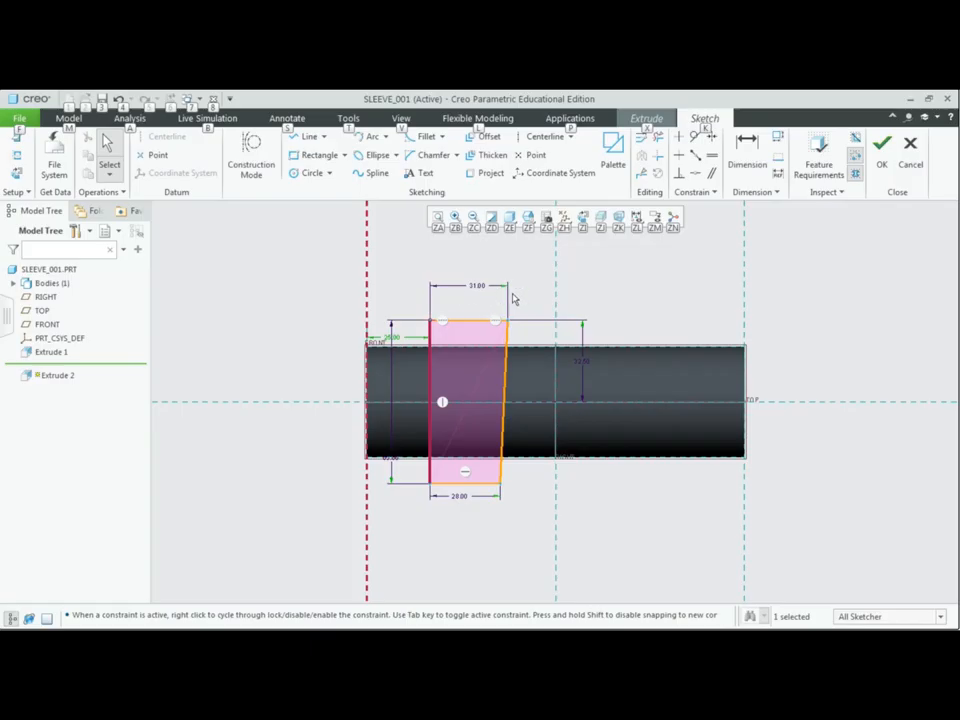
{"action": "key", "text": "alt+Tab"}
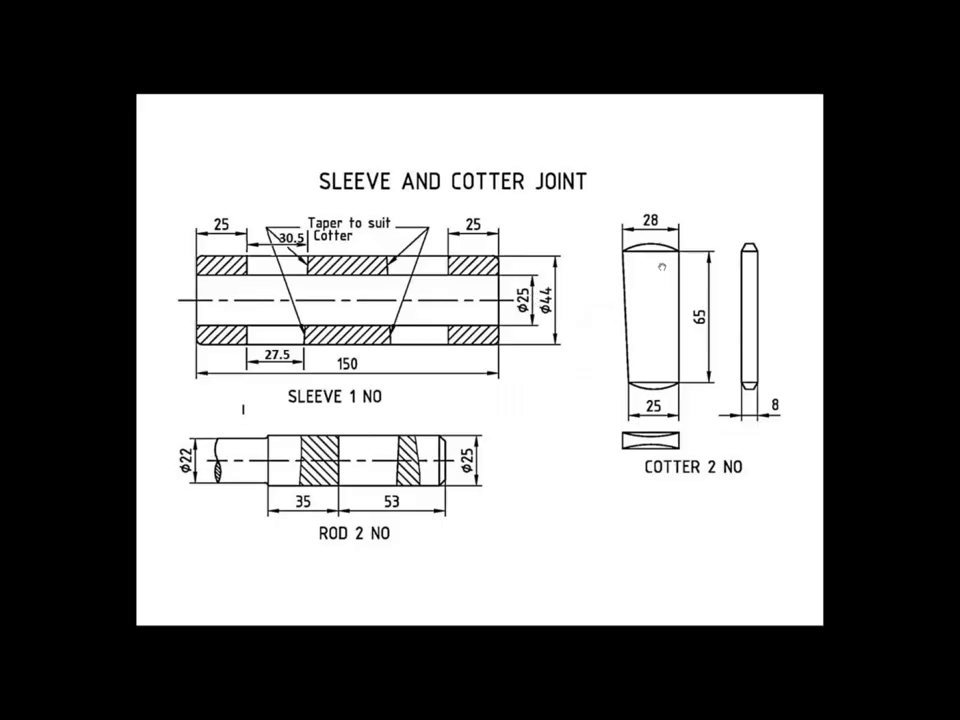
{"action": "key", "text": "alt+Tab"}
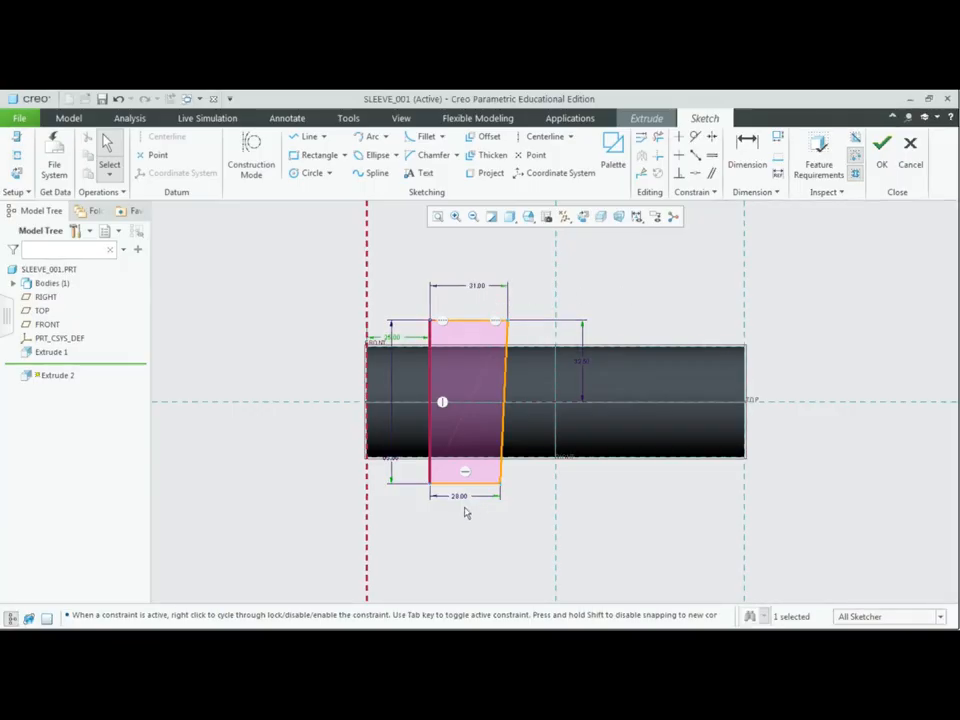
{"action": "key", "text": "alt+Tab"}
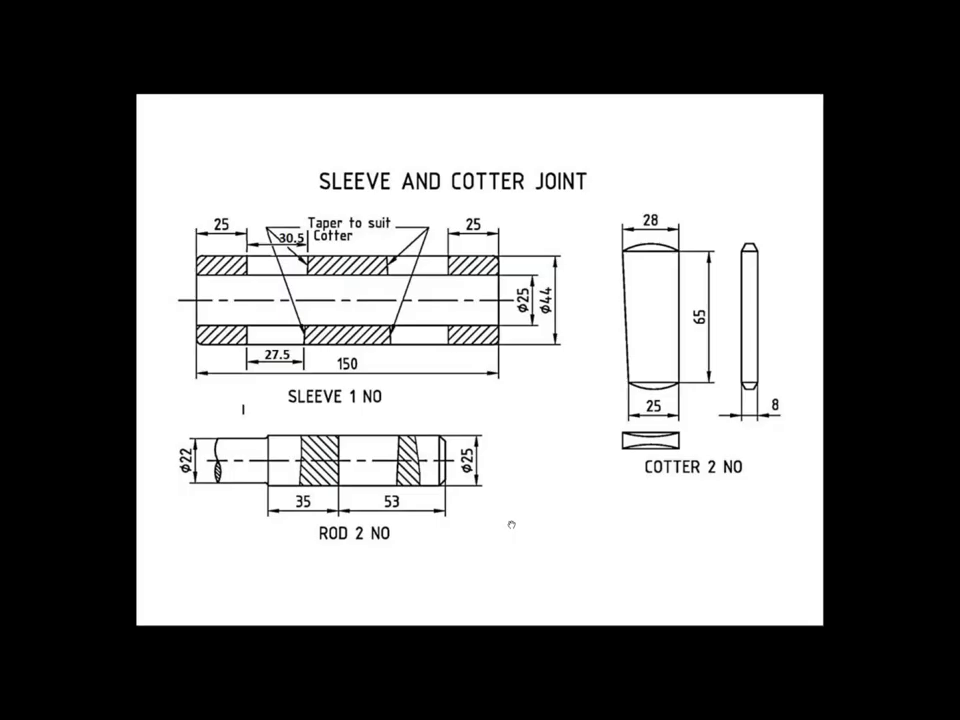
{"action": "key", "text": "alt+Tab"}
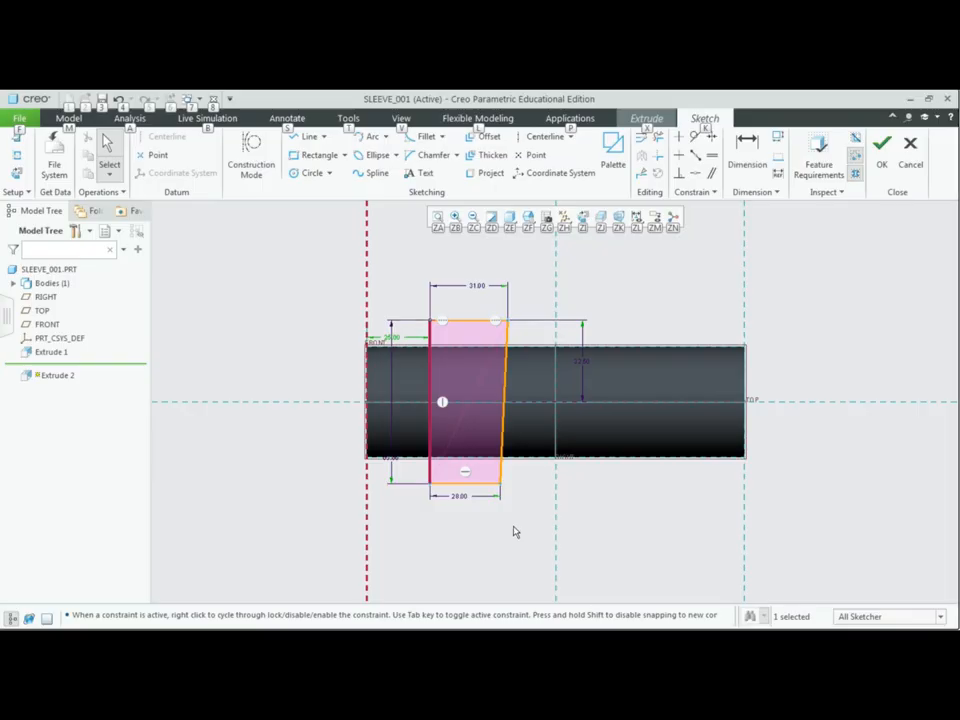
{"action": "key", "text": "alt+Tab"}
{"action": "key", "text": "alt+Tab"}
{"action": "key", "text": "alt+Tab"}
{"action": "key", "text": "alt+Tab"}
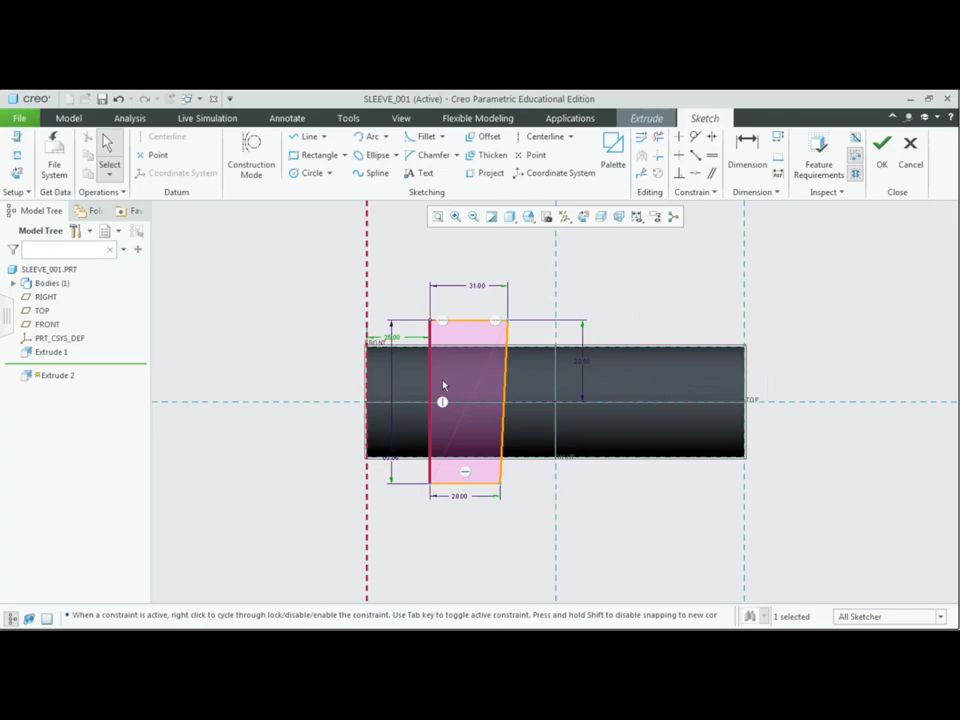
{"action": "key", "text": "alt+Tab"}
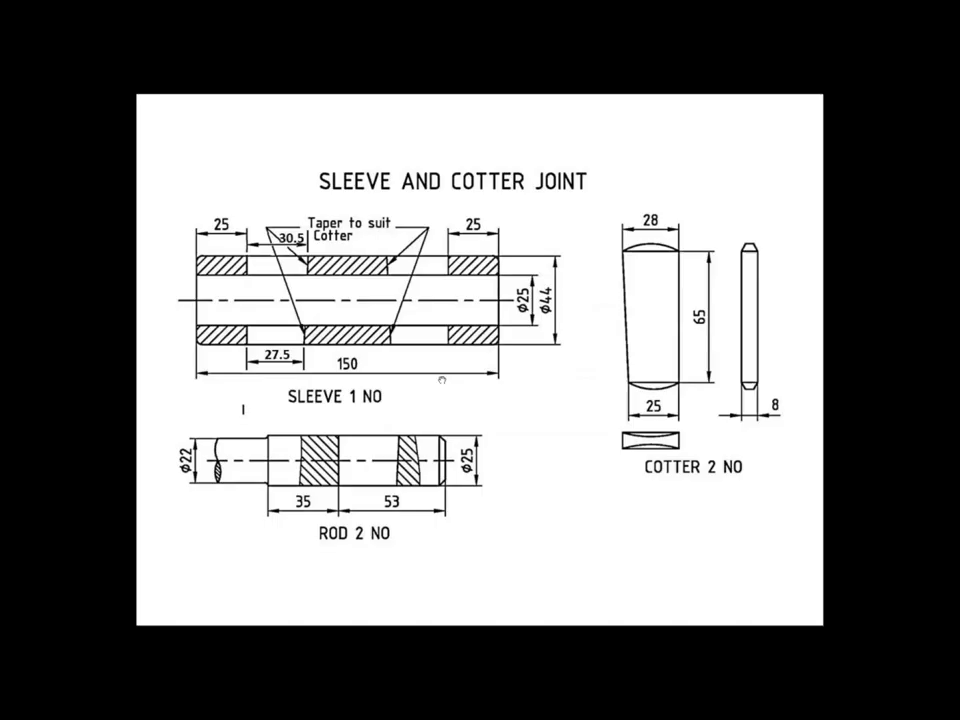
{"action": "key", "text": "alt+Tab"}
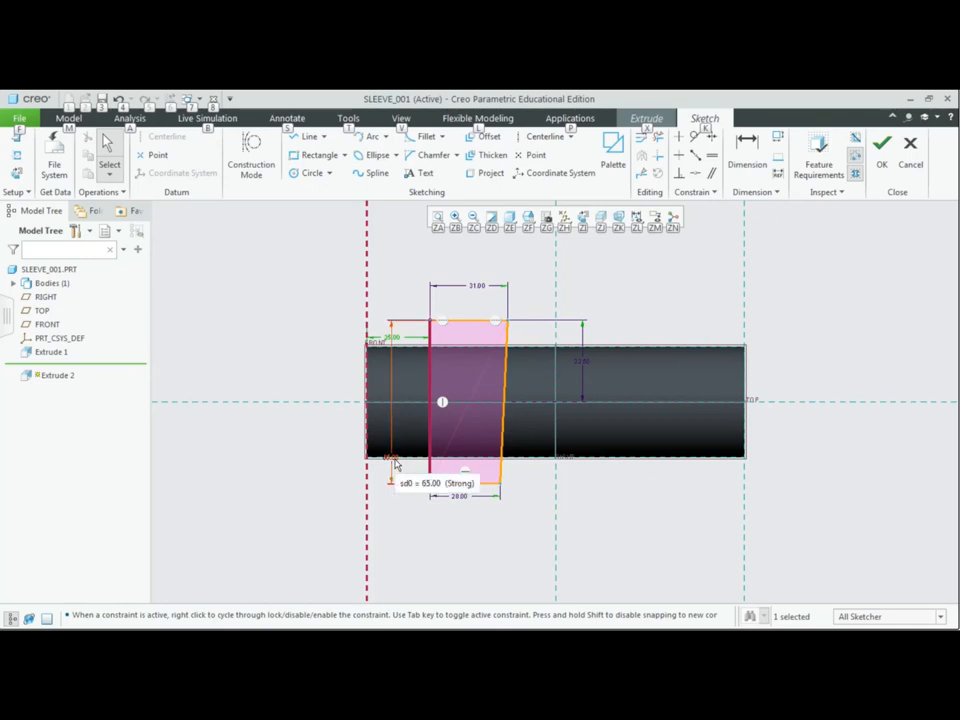
Reposition the slot outline's height and upper-edge offset dimensions clear of the sleeve edges, and finish the sketch
{"action": "left_click_drag", "start_coordinate": [395, 462], "coordinate": [396, 475]}
{"action": "left_click_drag", "start_coordinate": [585, 369], "coordinate": [587, 338]}
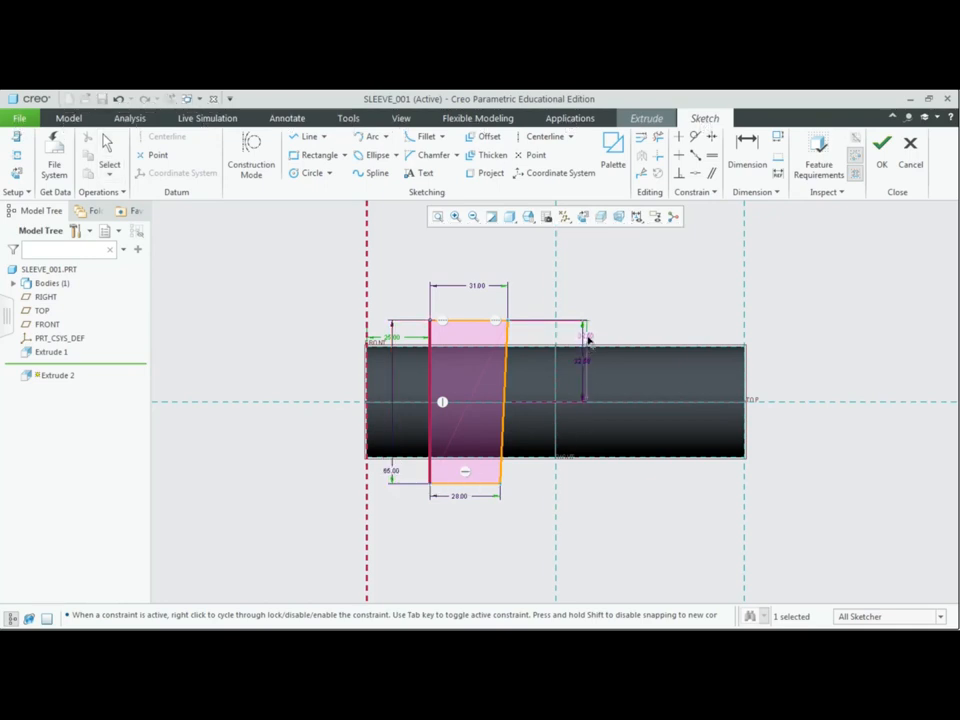
{"action": "left_click", "coordinate": [613, 488]}
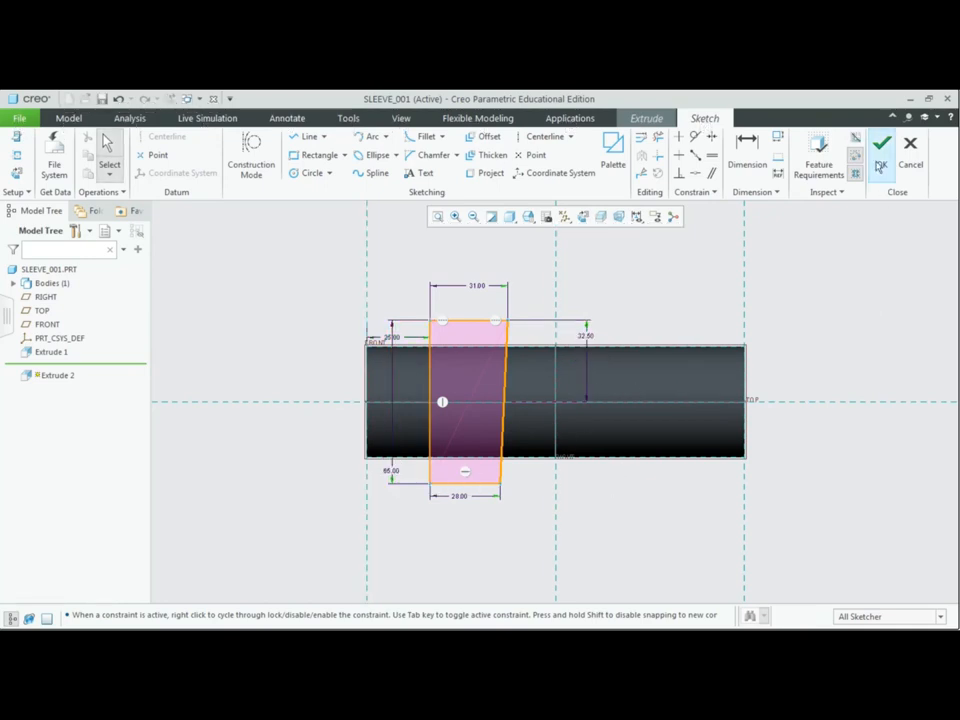
{"action": "left_click", "coordinate": [881, 152]}
Cut the slot outline through the sleeve as a symmetric extrude with an 8 mm depth, removing material
{"action": "middle_click_drag", "start_coordinate": [825, 291], "coordinate": [802, 291]}
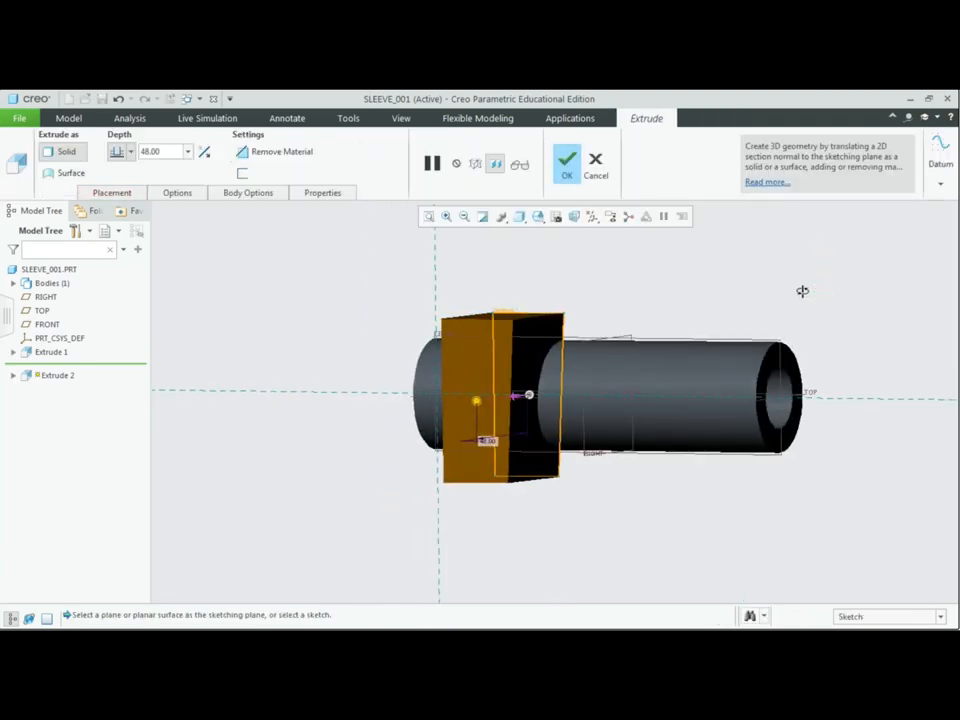
{"action": "left_click", "coordinate": [130, 152]}
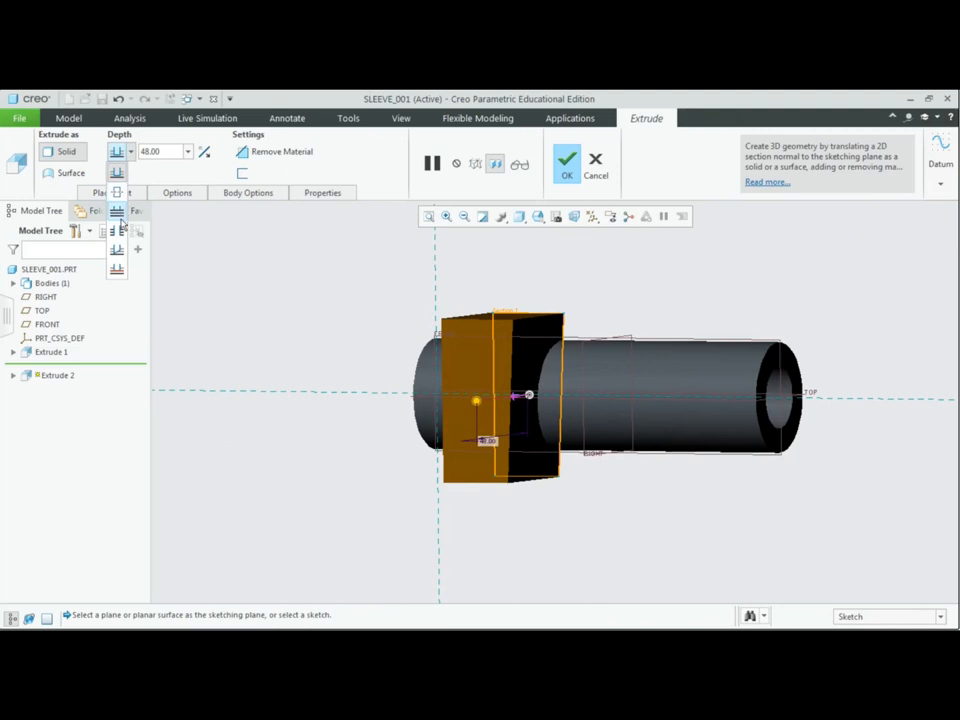
{"action": "left_click", "coordinate": [119, 192]}
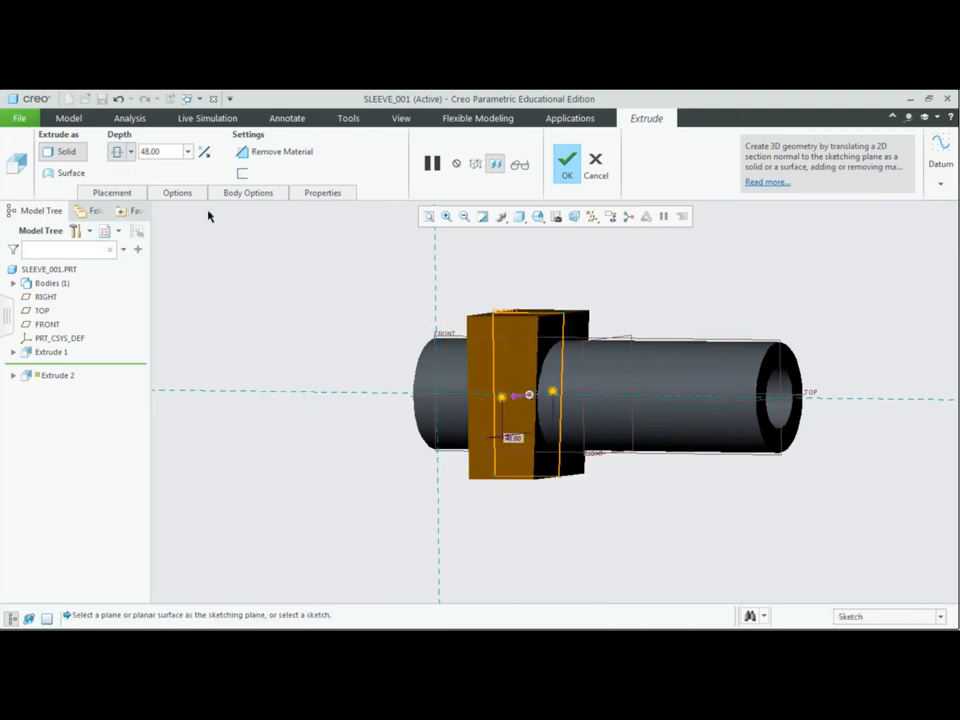
{"action": "double_click", "coordinate": [182, 152]}
{"action": "type", "text": "8"}
{"action": "key", "text": "Return"}
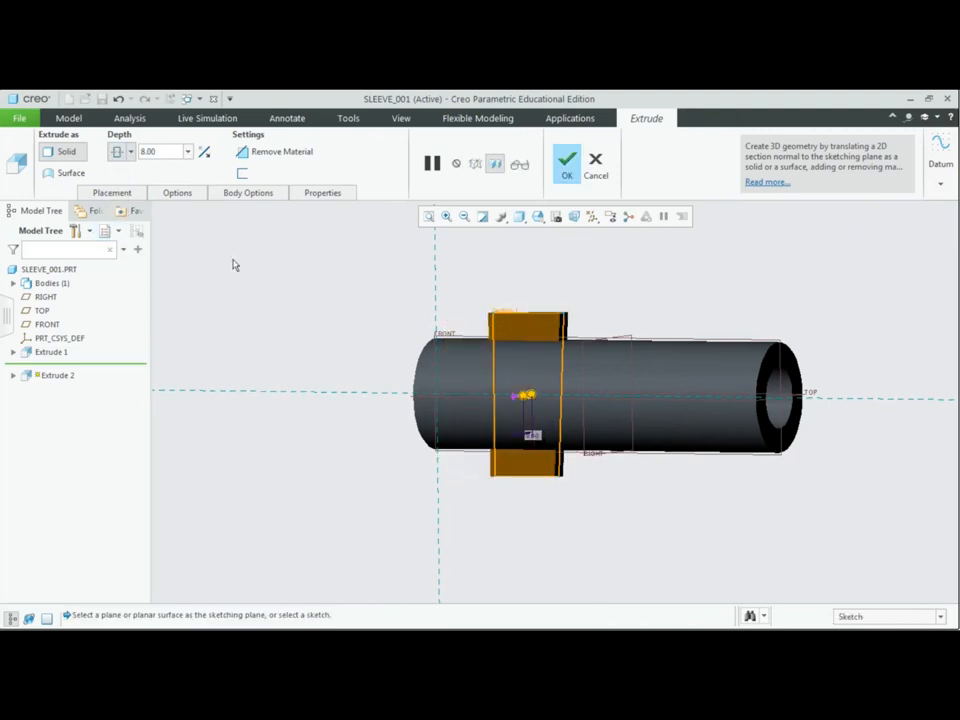
{"action": "left_click", "coordinate": [263, 156]}
{"action": "left_click", "coordinate": [566, 163]}
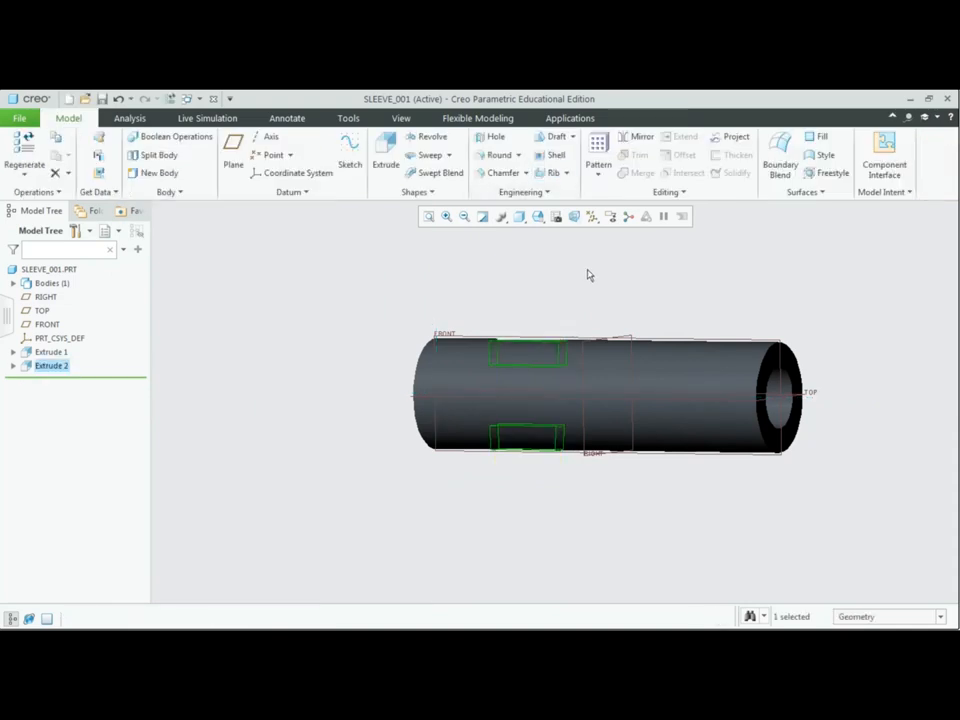
Mirror the cotter slot cut about the RIGHT plane to the sleeve's other half
{"action": "left_click", "coordinate": [538, 216]}
{"action": "left_click", "coordinate": [553, 231]}
{"action": "mouse_move", "coordinate": [470, 309]}
{"action": "middle_mouse_down"}
{"action": "mouse_move", "coordinate": [493, 328]}
{"action": "mouse_move", "coordinate": [469, 326]}
{"action": "mouse_move", "coordinate": [470, 341]}
{"action": "mouse_move", "coordinate": [478, 321]}
{"action": "mouse_move", "coordinate": [484, 326]}
{"action": "middle_mouse_up"}
{"action": "scroll", "coordinate": [524, 508], "scroll_direction": "down", "scroll_amount": 1}
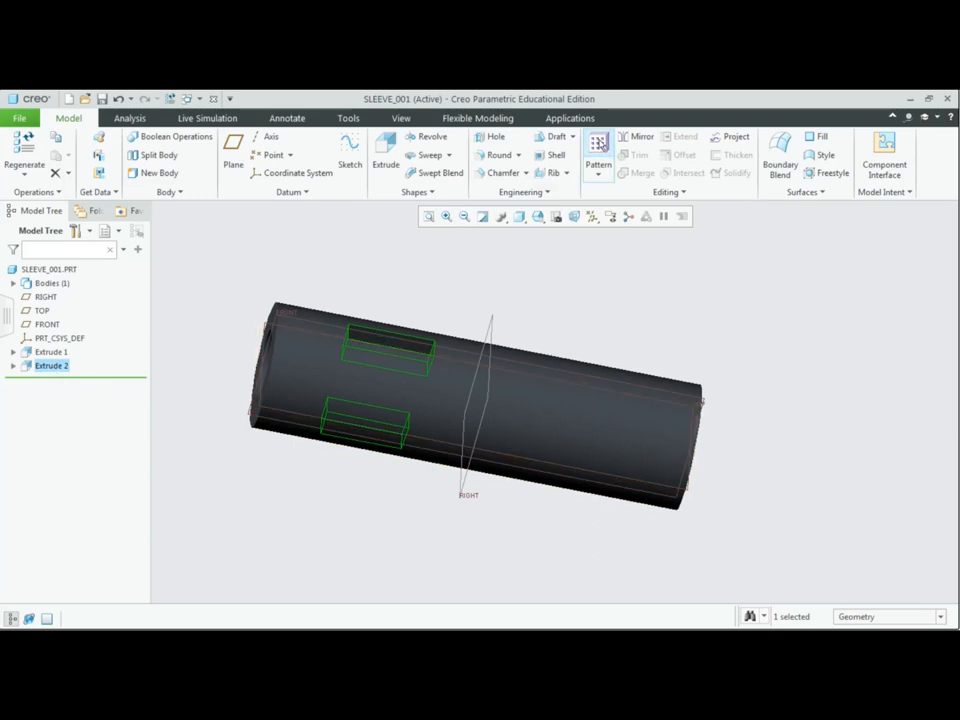
{"action": "left_click", "coordinate": [637, 140]}
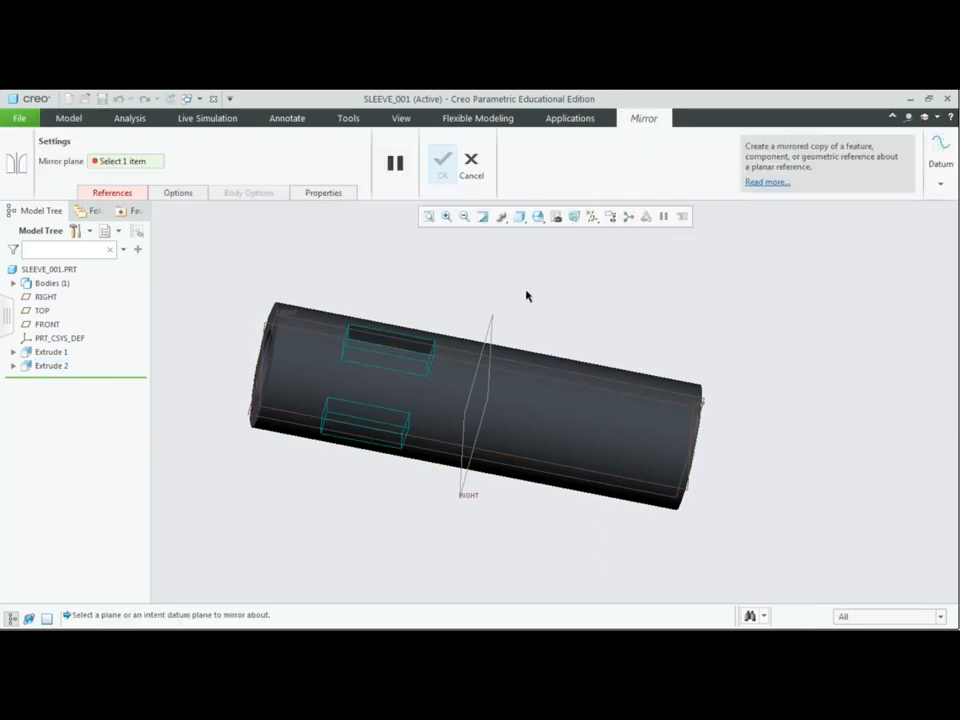
{"action": "left_click", "coordinate": [495, 326]}
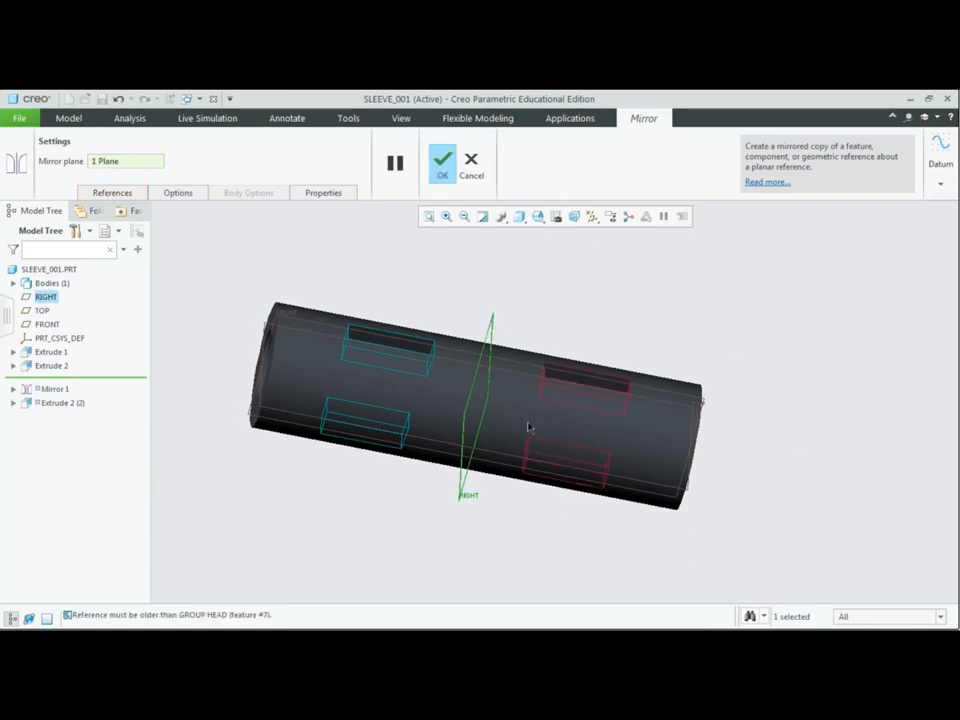
{"action": "left_click", "coordinate": [443, 163]}
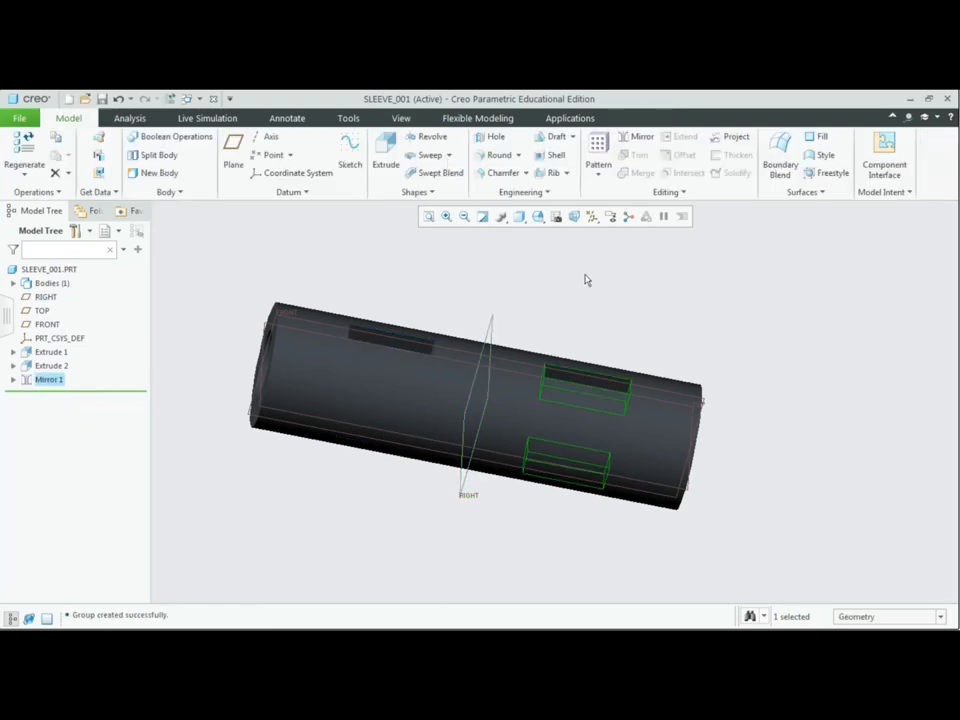
{"action": "middle_click_drag", "start_coordinate": [641, 327], "coordinate": [525, 436]}
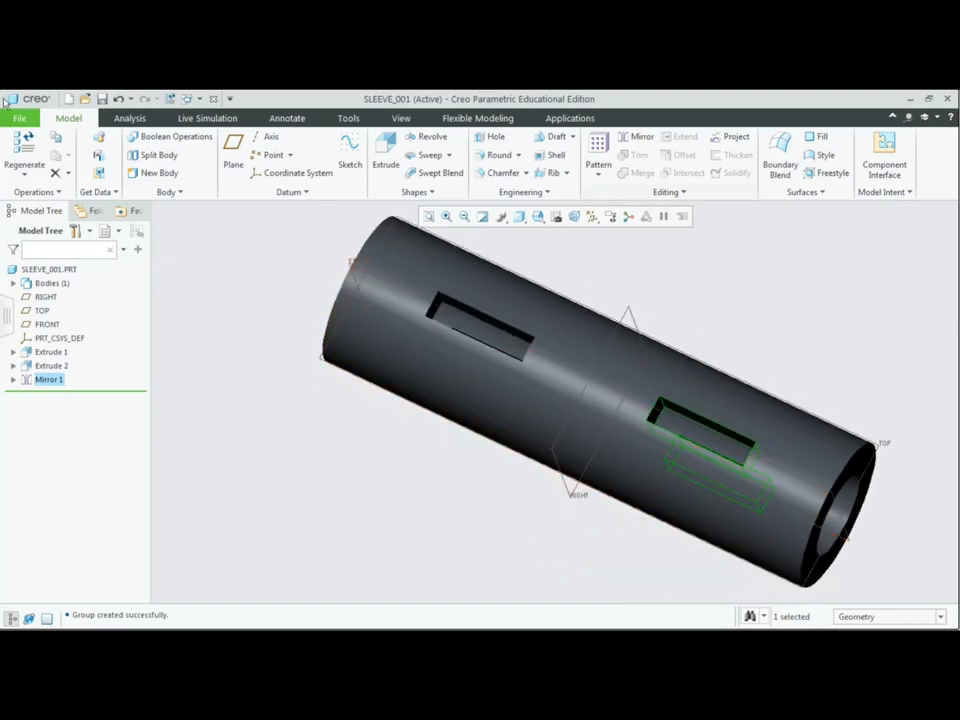
Save a copy of the sleeve part as SLEEVE_002 and close the part
{"action": "left_click", "coordinate": [20, 121]}
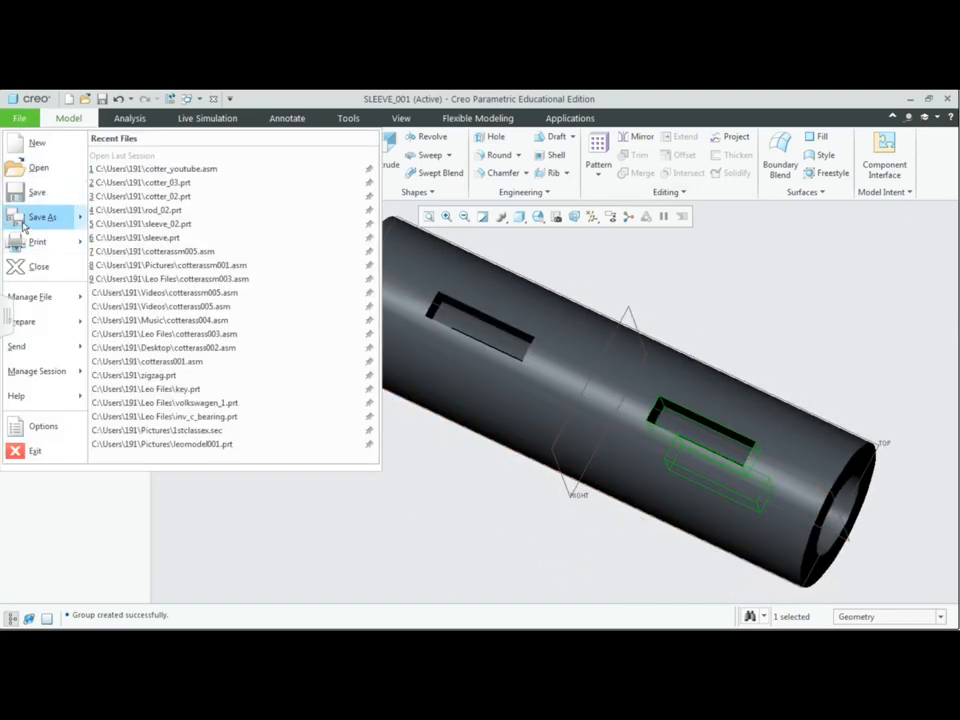
{"action": "mouse_move", "coordinate": [14, 216]}
{"action": "left_click", "coordinate": [180, 169]}
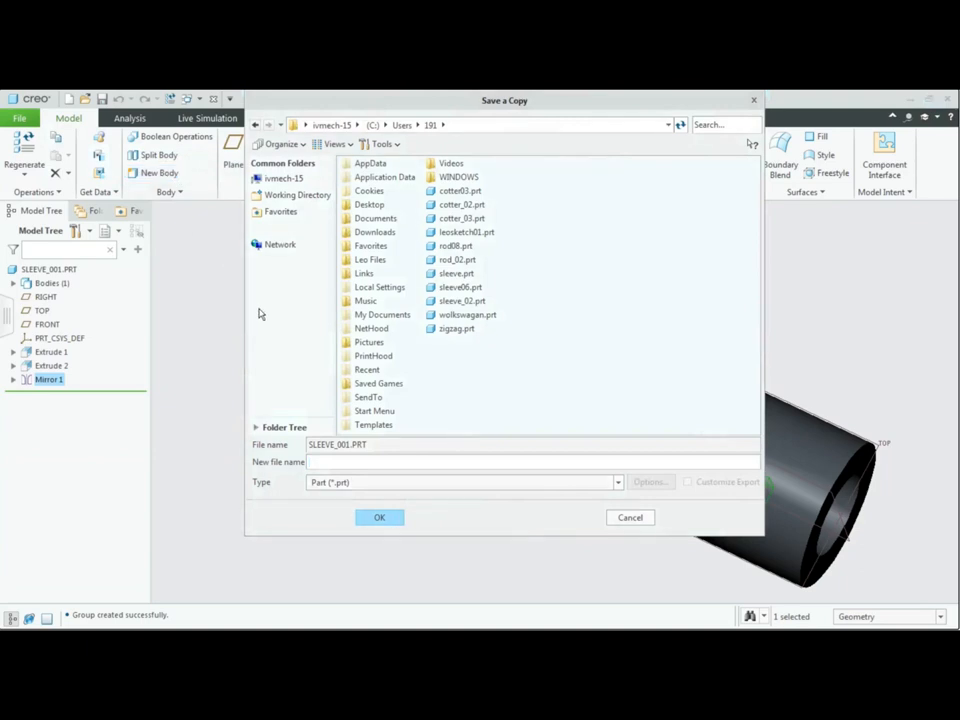
{"action": "left_click", "coordinate": [355, 461]}
{"action": "type", "text": "SLEEVE_002"}
{"action": "left_click", "coordinate": [378, 518]}
{"action": "left_click", "coordinate": [19, 118]}
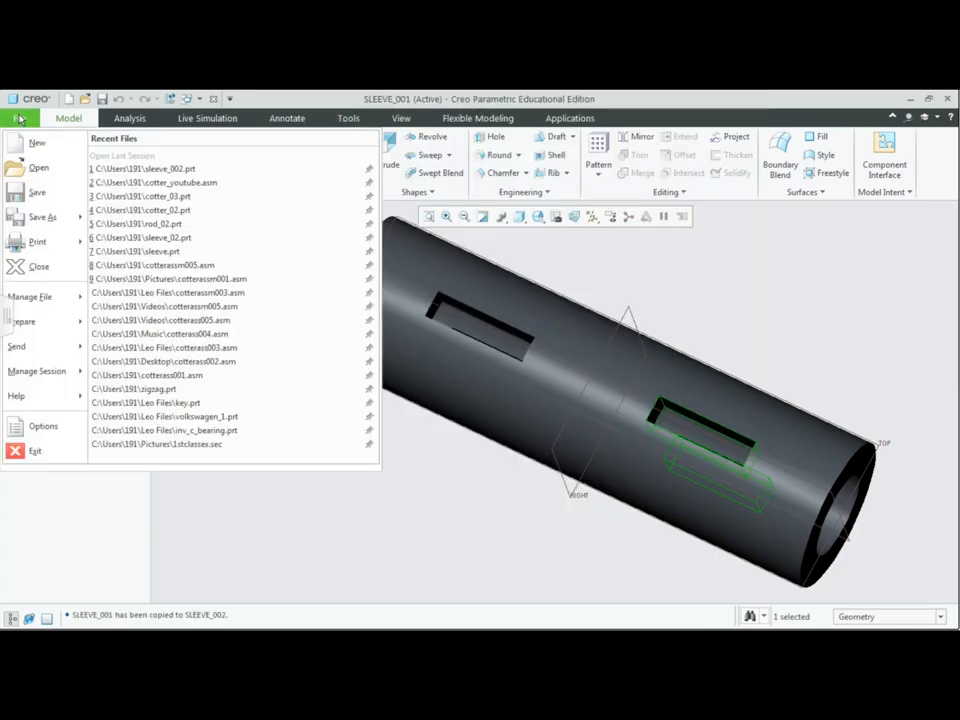
{"action": "left_click", "coordinate": [36, 266]}
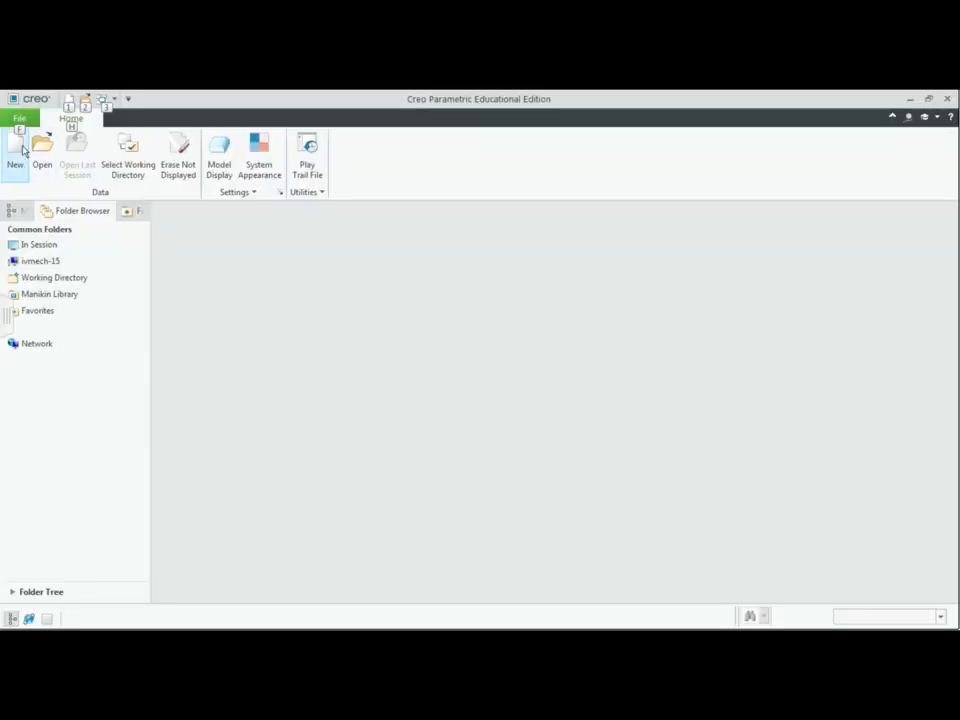
Create a new solid part named ROD_001 using the mmns_part_solid_abs template instead of the default
{"action": "left_click", "coordinate": [15, 145]}
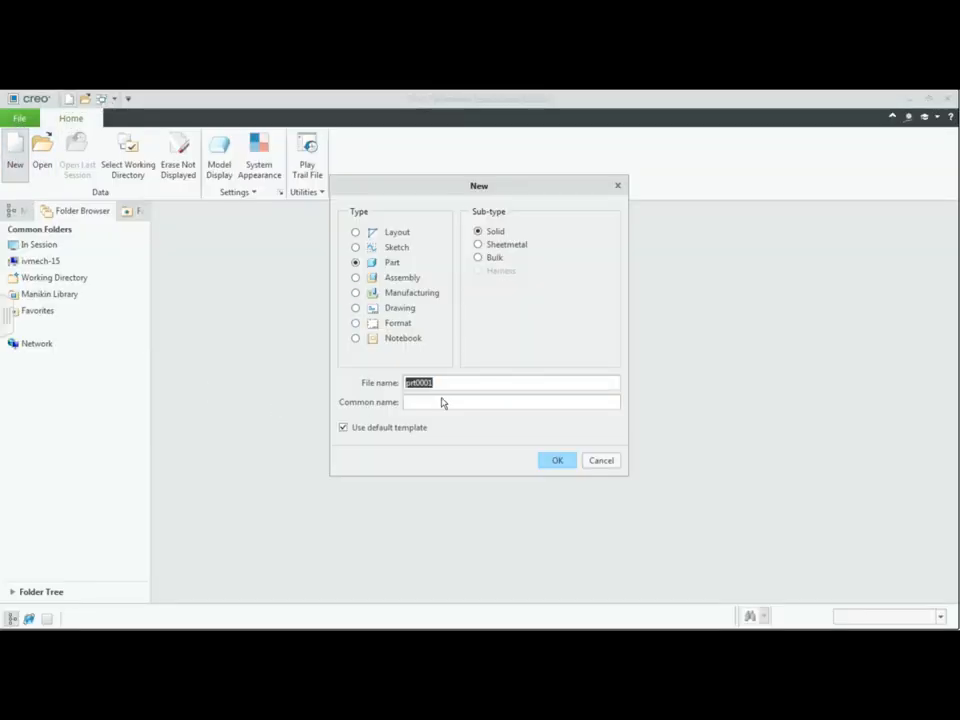
{"action": "type", "text": "R"}
{"action": "left_click", "coordinate": [557, 461]}
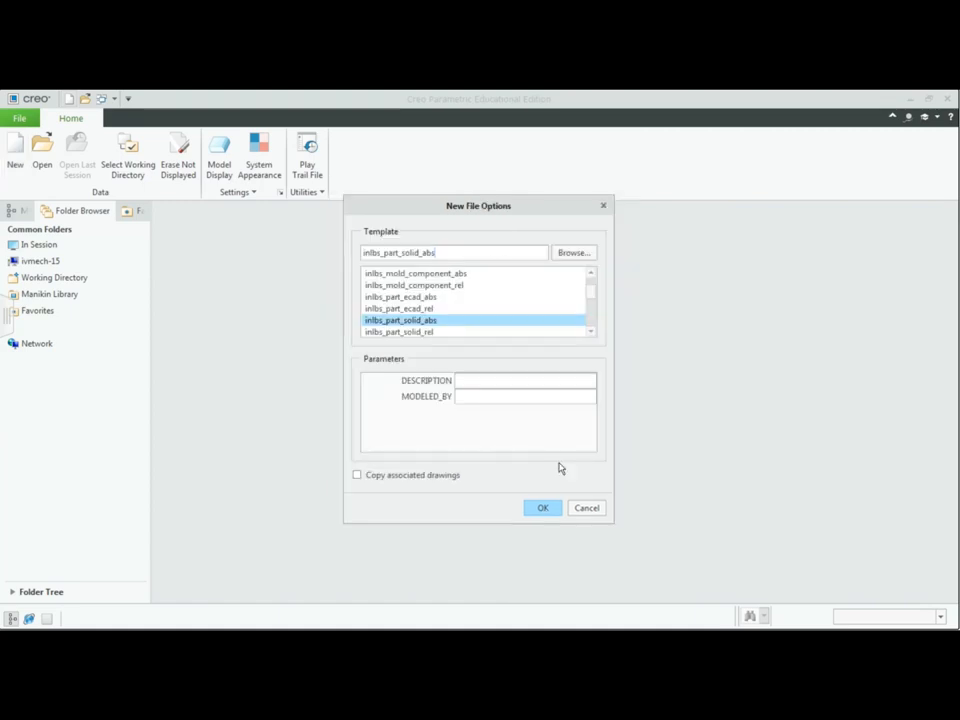
{"action": "left_click", "coordinate": [592, 332]}
{"action": "left_click", "coordinate": [592, 332]}
{"action": "left_click", "coordinate": [592, 332]}
{"action": "left_click", "coordinate": [592, 332]}
{"action": "left_click", "coordinate": [592, 332]}
{"action": "left_click", "coordinate": [592, 332]}
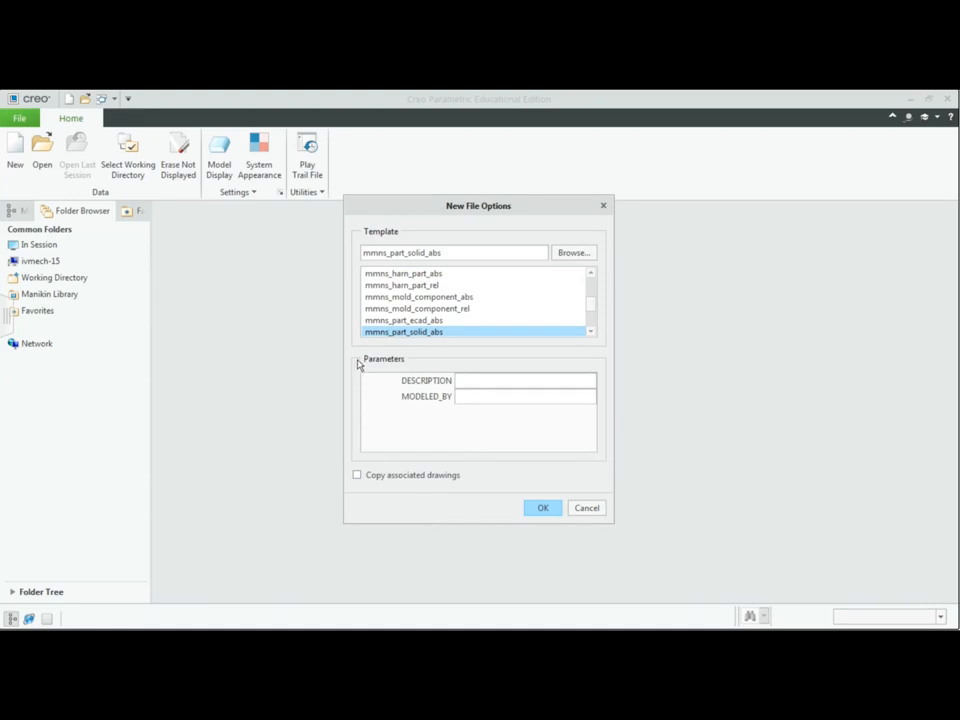
{"action": "left_click", "coordinate": [541, 510]}
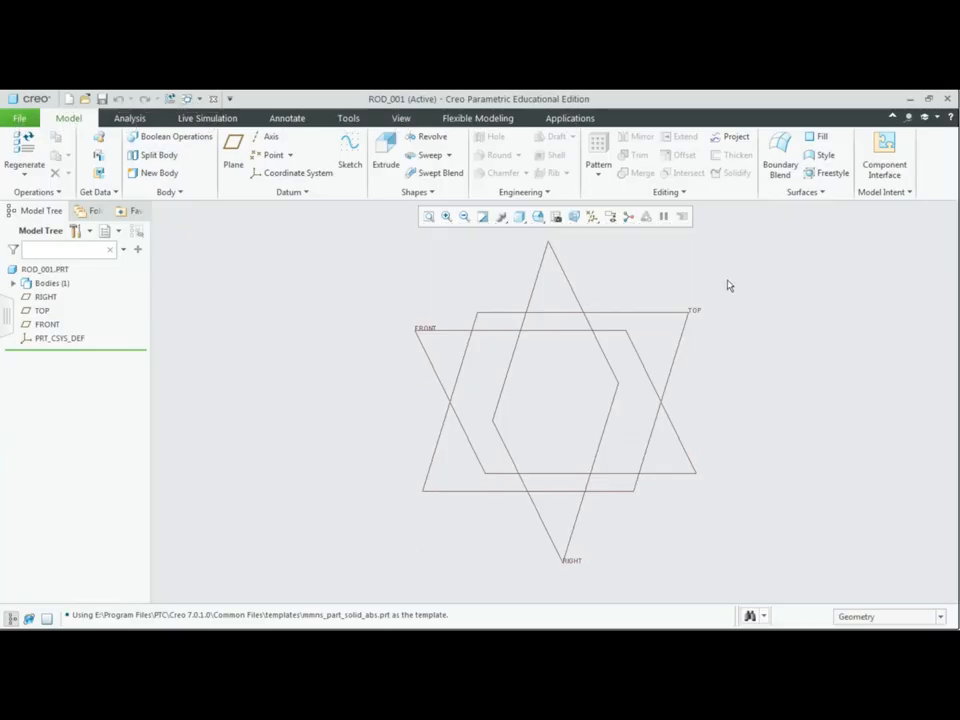
Start an extrude sketch on the RIGHT plane and orient the sketch plane parallel to the screen
{"action": "left_click", "coordinate": [576, 300]}
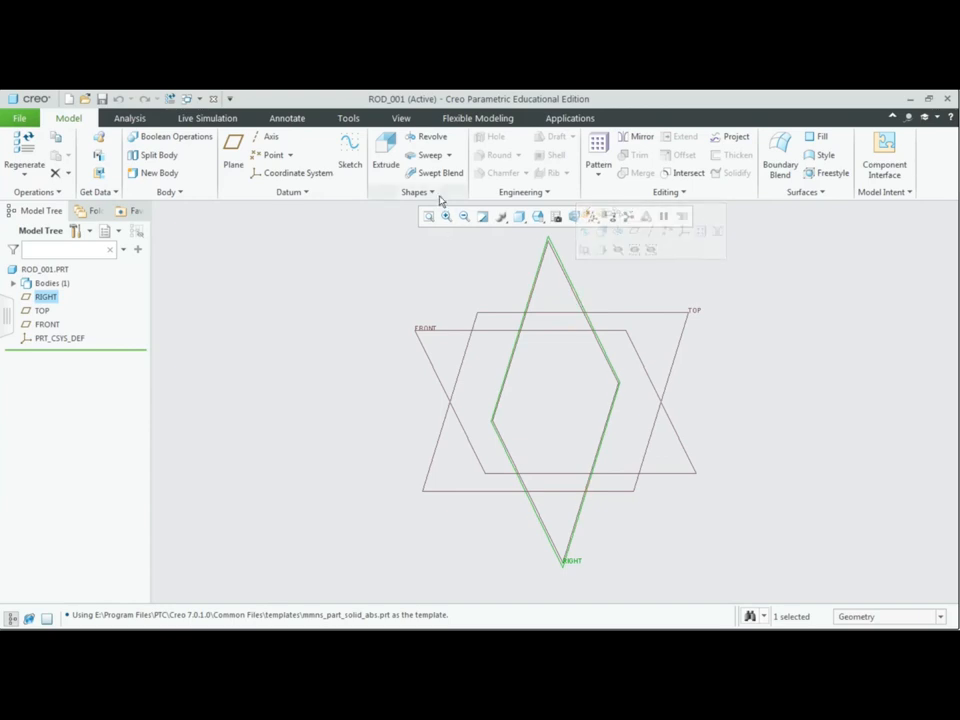
{"action": "left_click", "coordinate": [387, 155]}
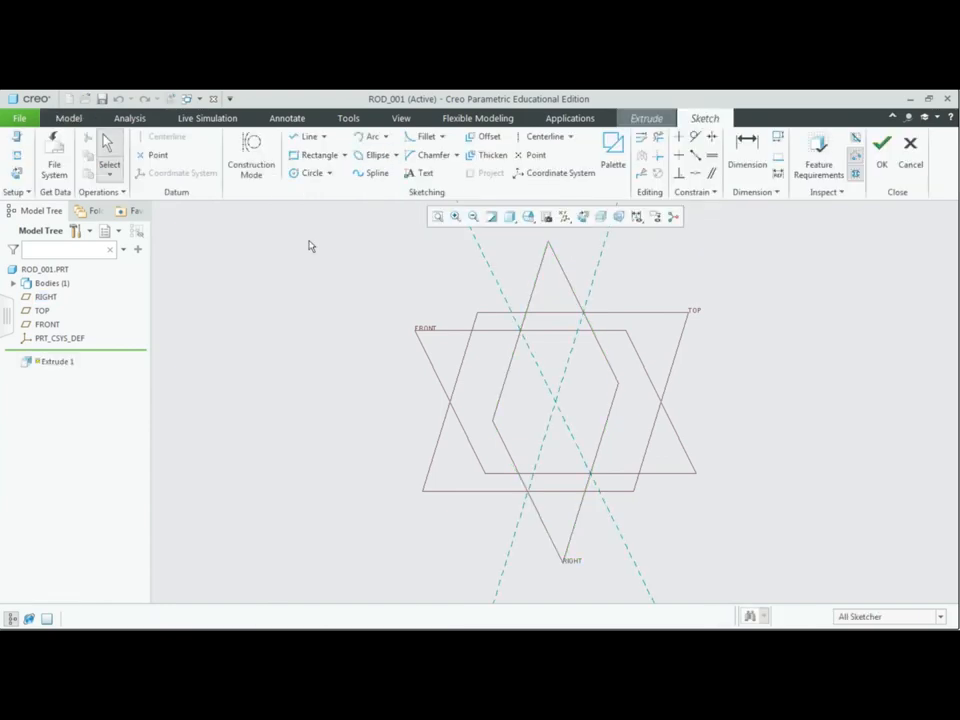
{"action": "left_click", "coordinate": [16, 173]}
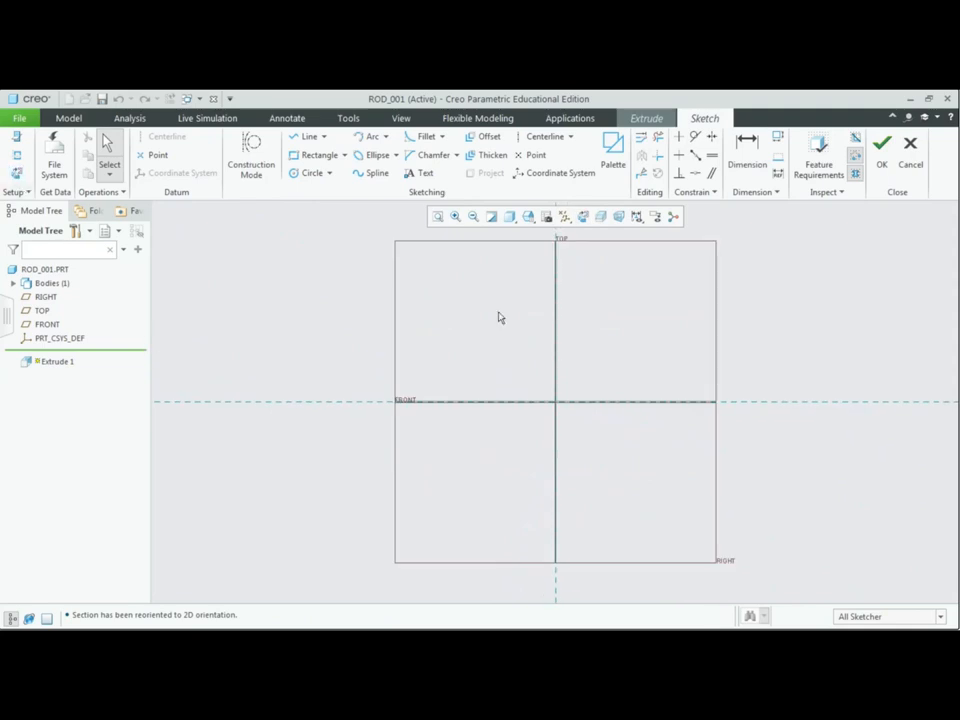
Hide the datum planes and their name tags, and return to the sketching tools
{"action": "left_click", "coordinate": [400, 119]}
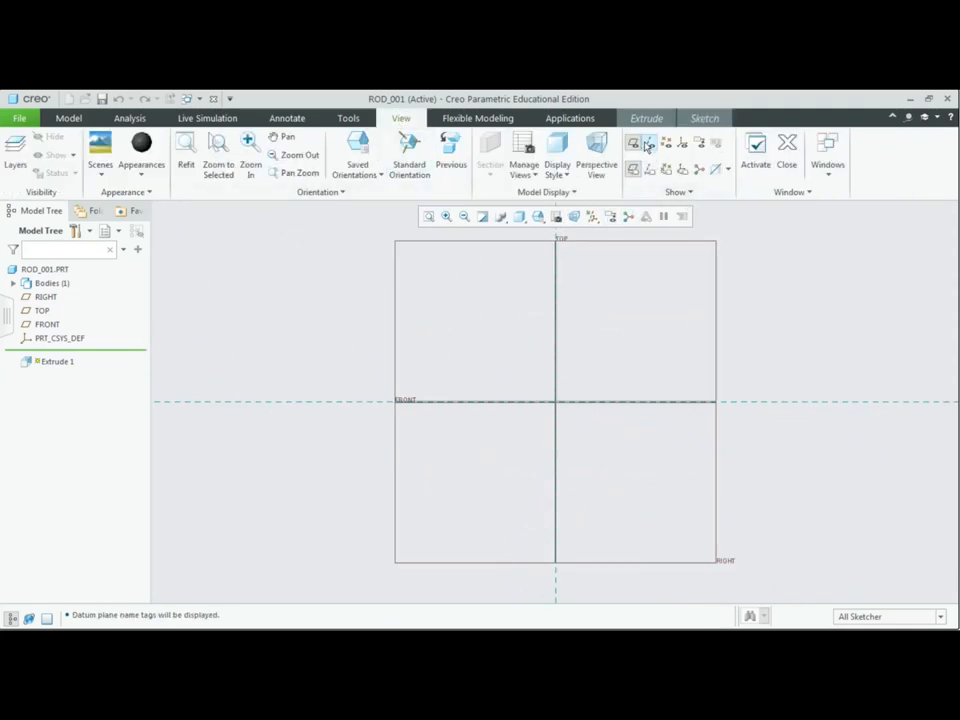
{"action": "left_click", "coordinate": [633, 145]}
{"action": "left_click", "coordinate": [634, 172]}
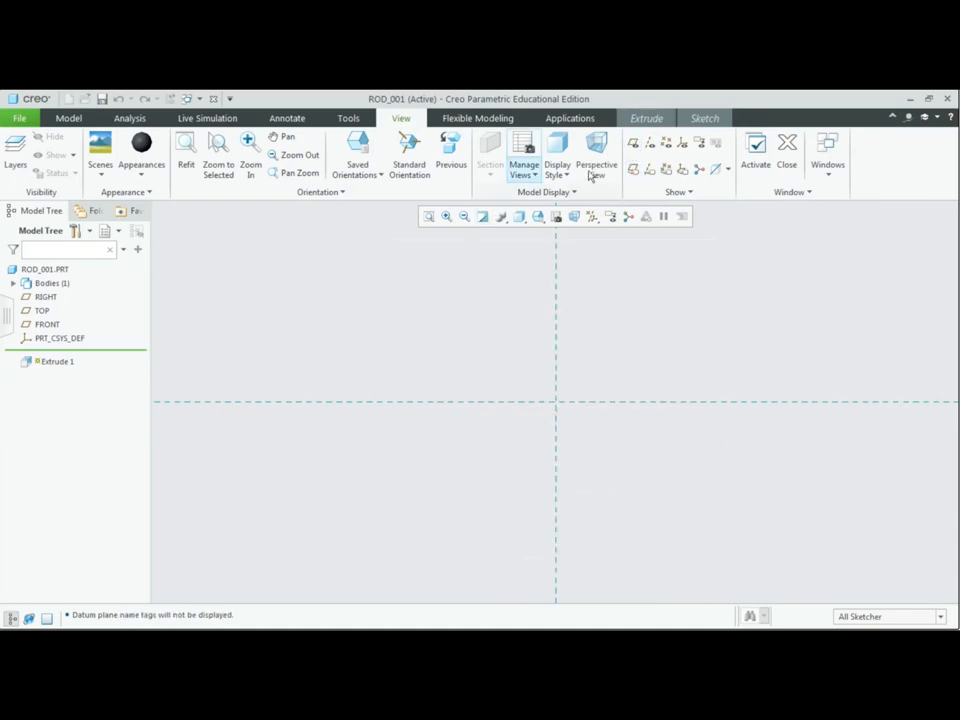
{"action": "left_click", "coordinate": [705, 118]}
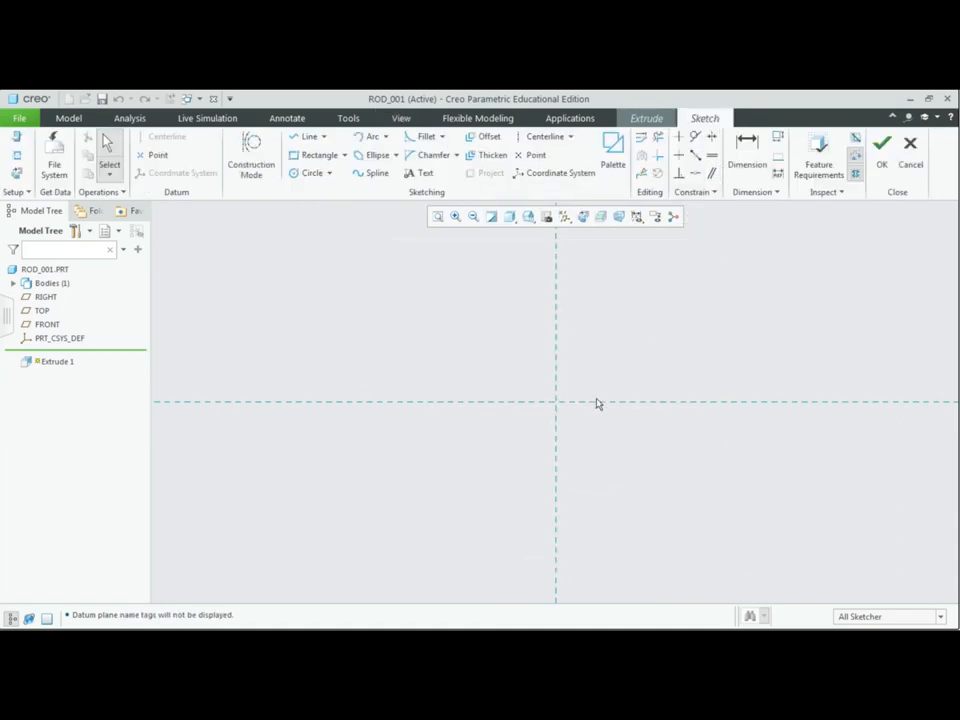
Draw a horizontal and a vertical centerline along the sketch references through the origin
{"action": "left_click", "coordinate": [548, 137]}
{"action": "left_click", "coordinate": [364, 402]}
{"action": "left_click", "coordinate": [441, 403]}
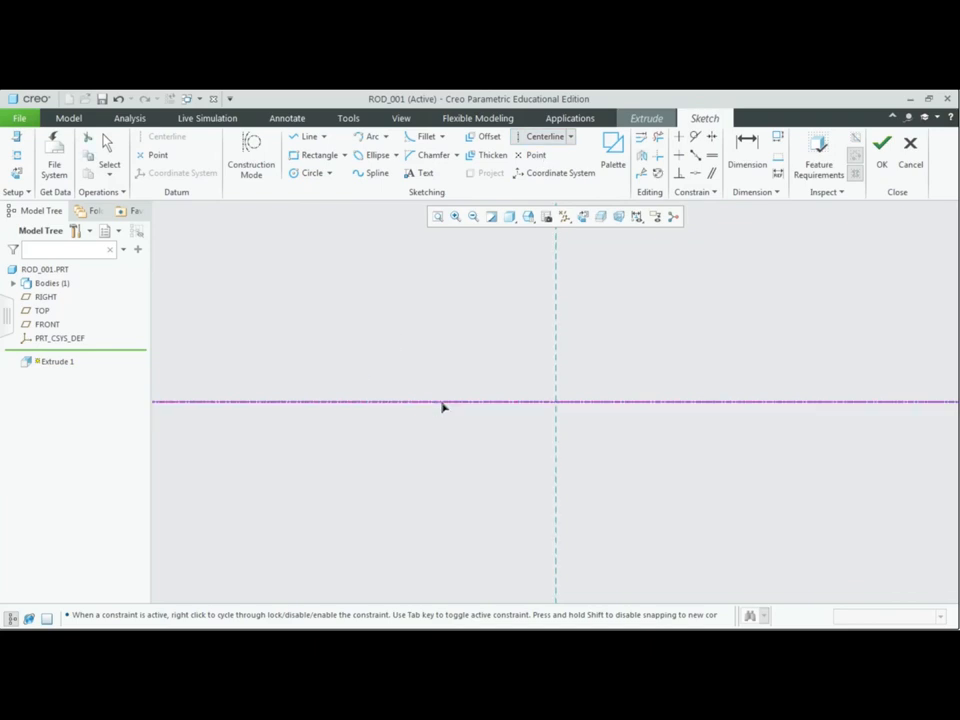
{"action": "left_click", "coordinate": [556, 280]}
{"action": "left_click", "coordinate": [557, 373]}
{"action": "middle_click", "coordinate": [641, 347]}
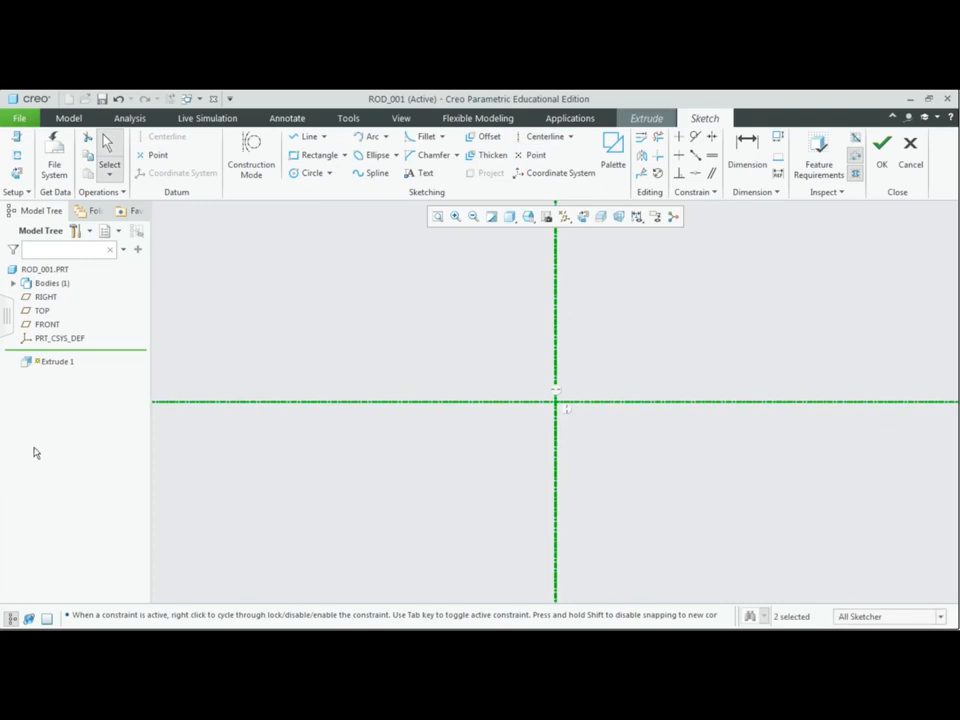
Sketch a center-and-point circle about 237 mm in diameter, centred on the intersection of the two centerlines
{"action": "left_click", "coordinate": [329, 174]}
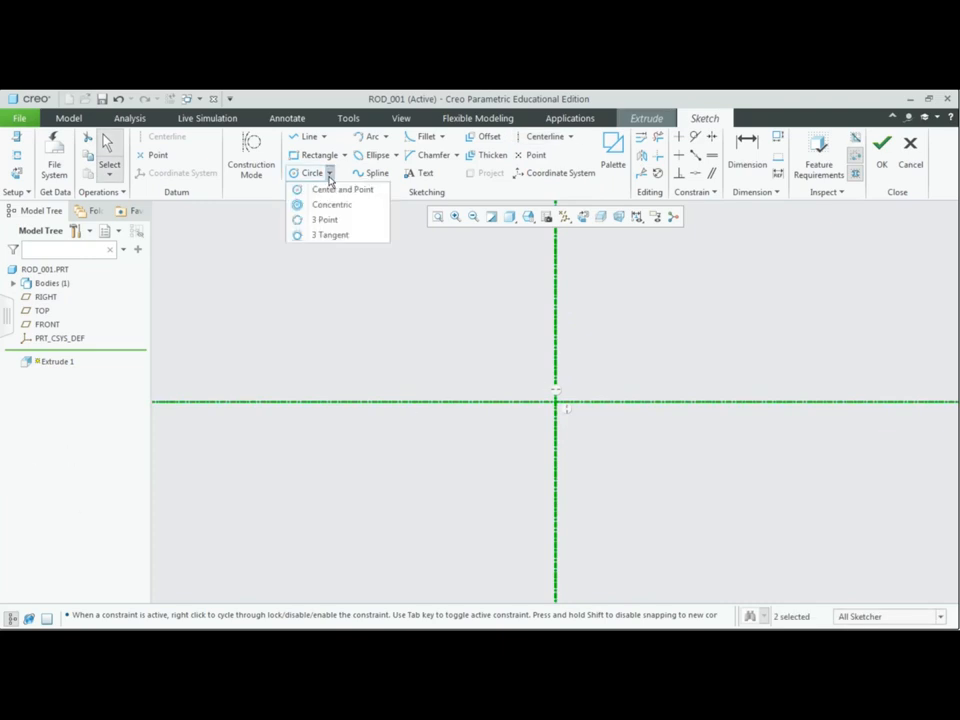
{"action": "left_click", "coordinate": [341, 190]}
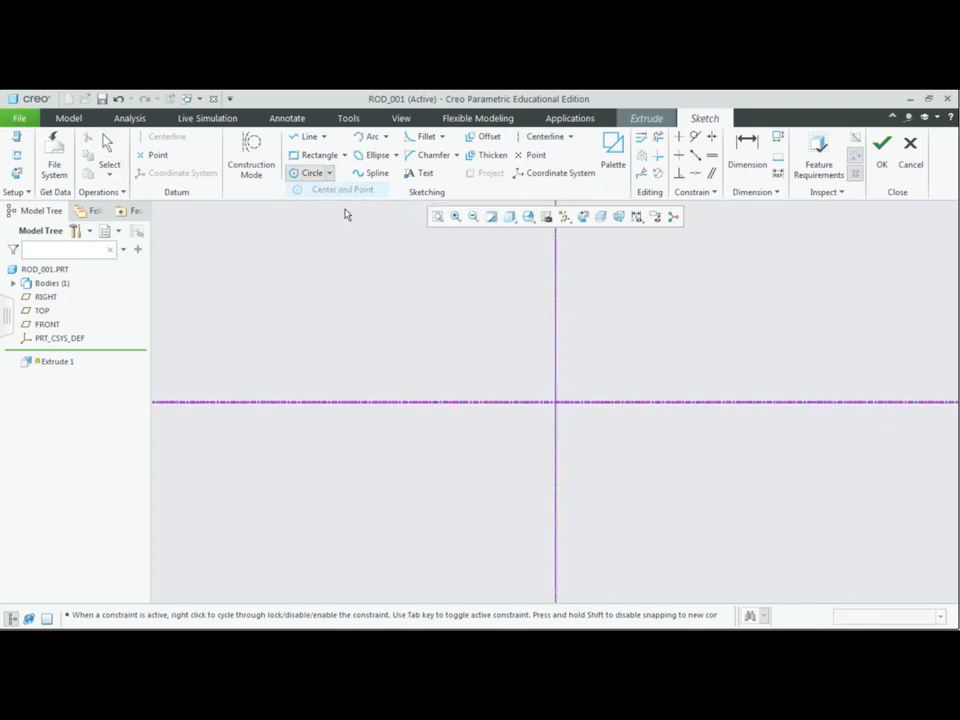
{"action": "left_click", "coordinate": [555, 402]}
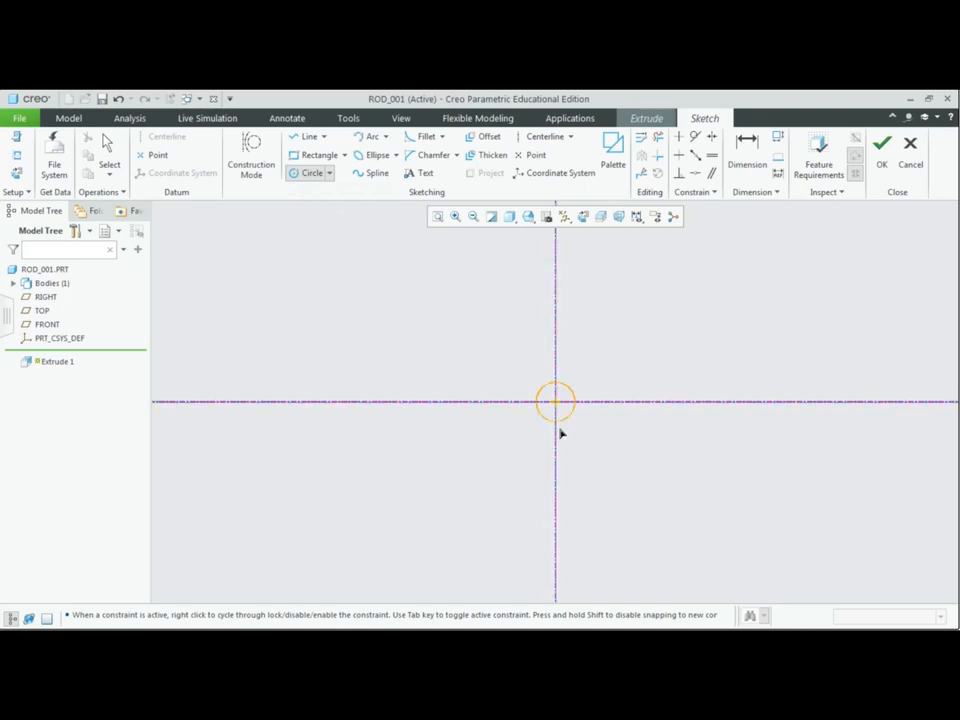
{"action": "left_click", "coordinate": [584, 474]}
{"action": "middle_click", "coordinate": [678, 478]}
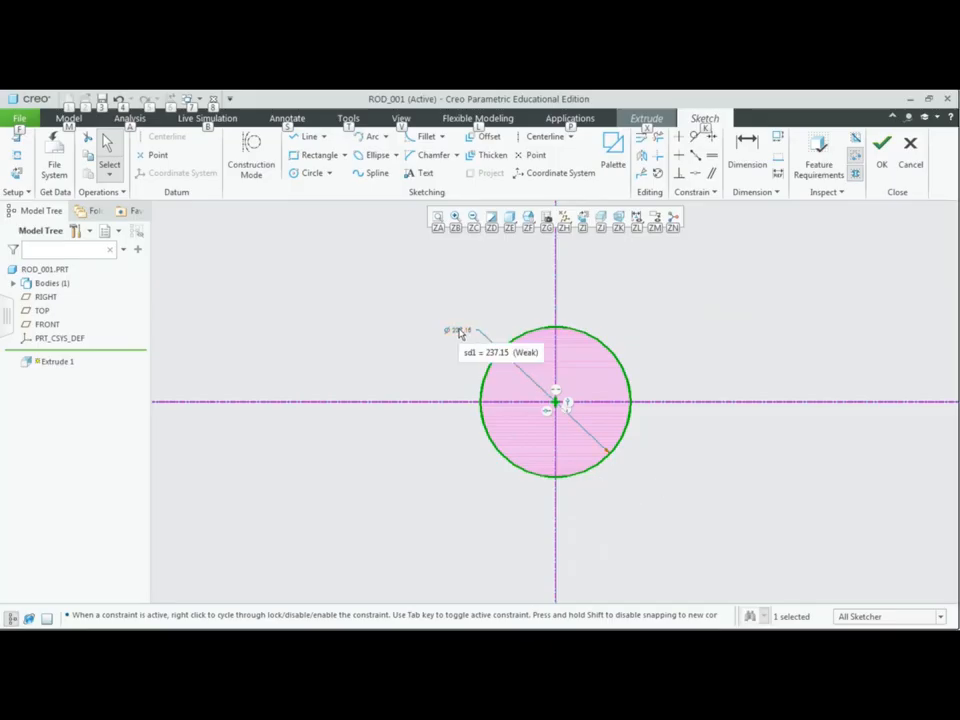
Set the circle's diameter to 25 mm and fit the resized sketch in the view
{"action": "left_click", "coordinate": [460, 334]}
{"action": "double_click", "coordinate": [440, 332]}
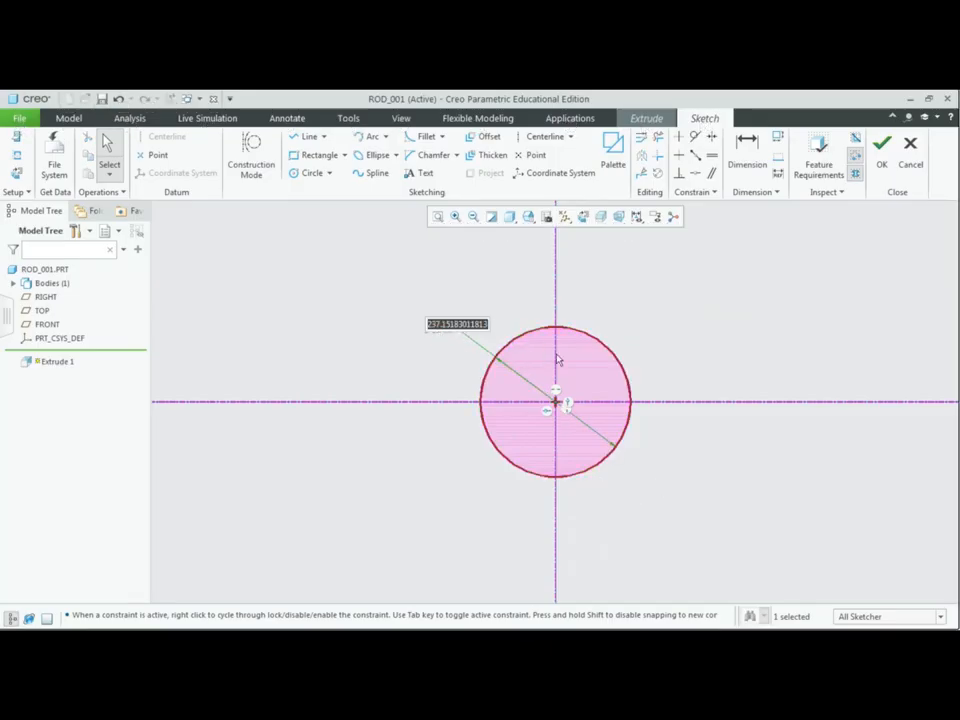
{"action": "type", "text": "25"}
{"action": "key", "text": "Return"}
{"action": "left_click_drag", "start_coordinate": [494, 370], "coordinate": [526, 391]}
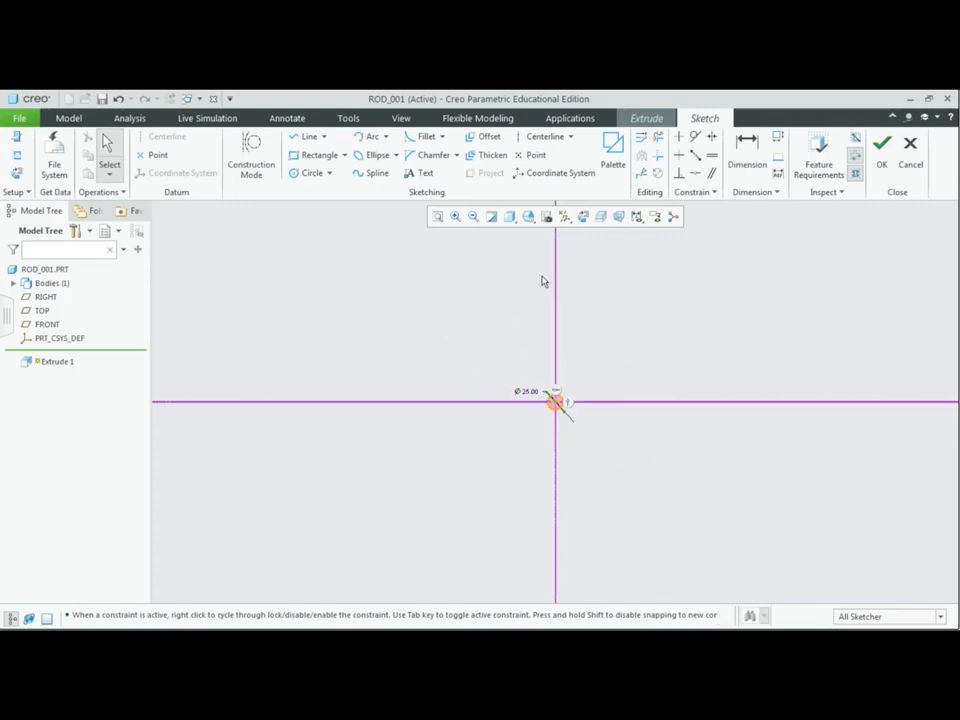
{"action": "left_click", "coordinate": [437, 216]}
{"action": "left_click_drag", "start_coordinate": [360, 312], "coordinate": [477, 362]}
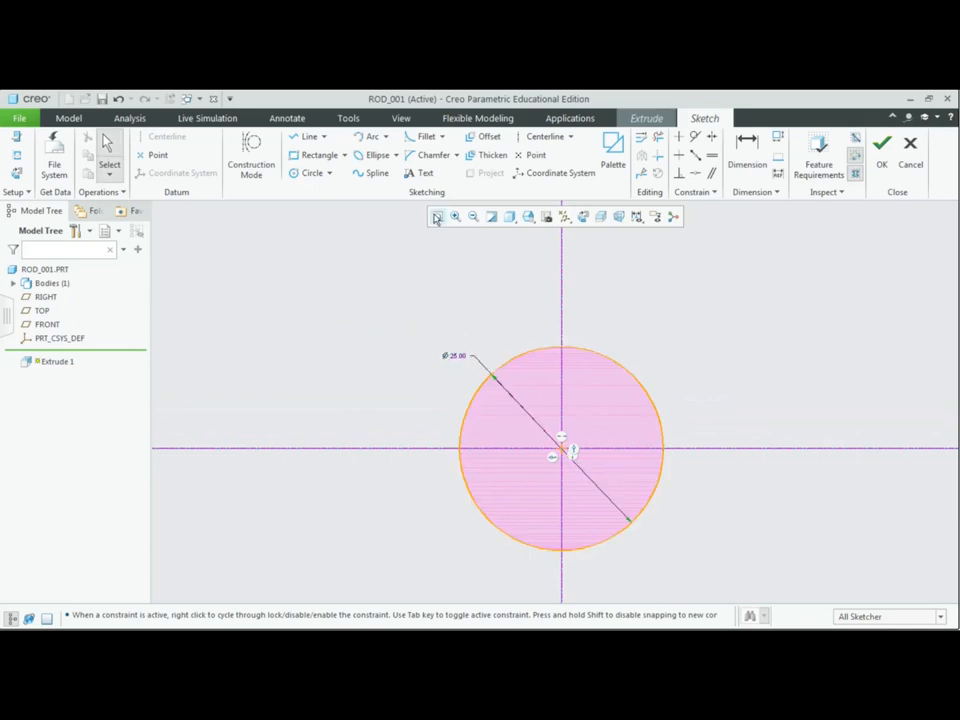
{"action": "left_click", "coordinate": [437, 216]}
Accept the circle sketch, flip the extrusion direction and extrude it as a solid to a depth of 53+35 mm
{"action": "left_click", "coordinate": [885, 165]}
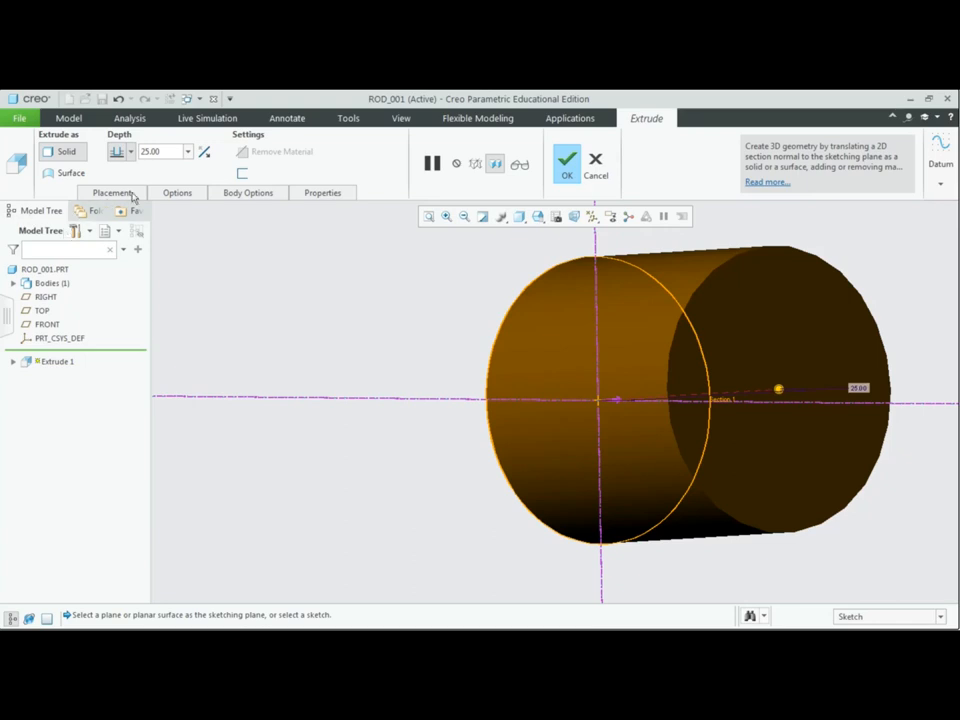
{"action": "left_click", "coordinate": [205, 154]}
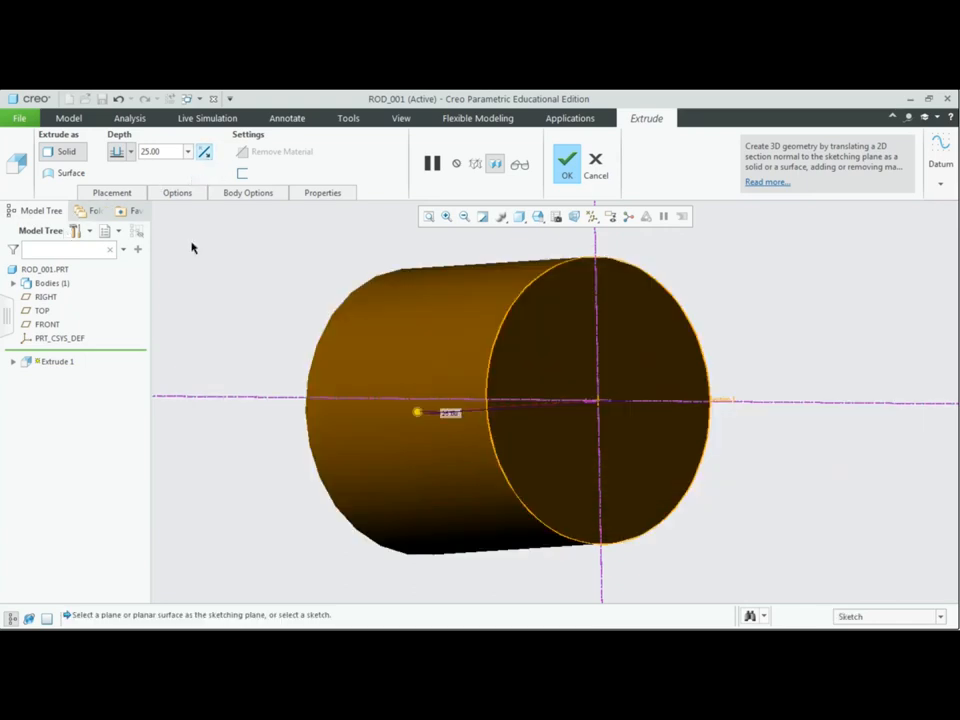
{"action": "double_click", "coordinate": [168, 151]}
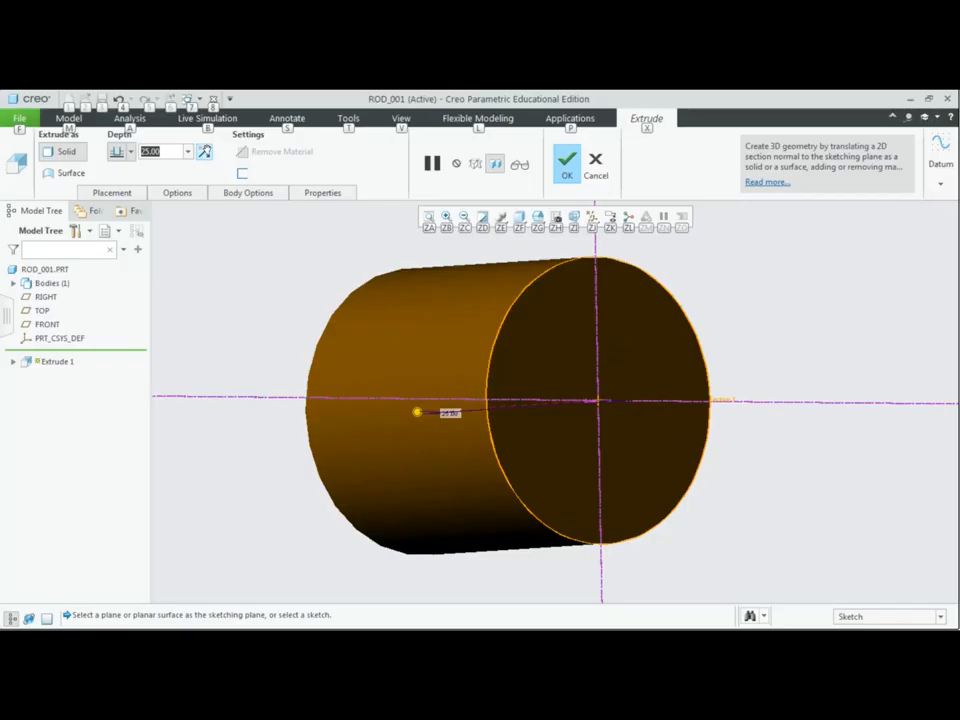
{"action": "type", "text": "53"}
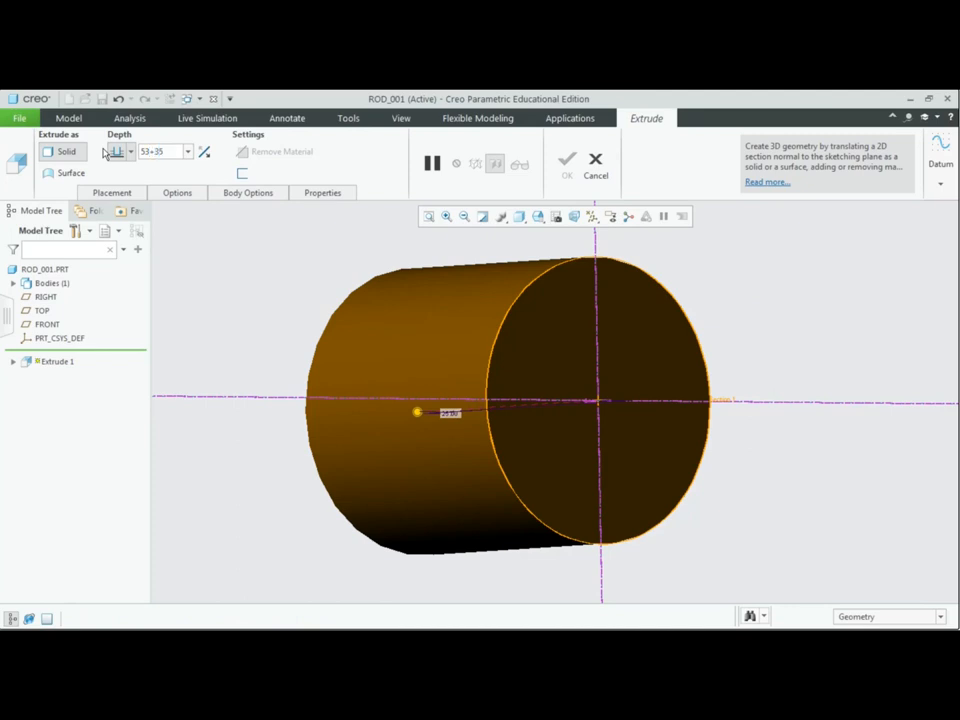
{"action": "type", "text": "+35"}
{"action": "key", "text": "Return"}
{"action": "left_click", "coordinate": [567, 160]}
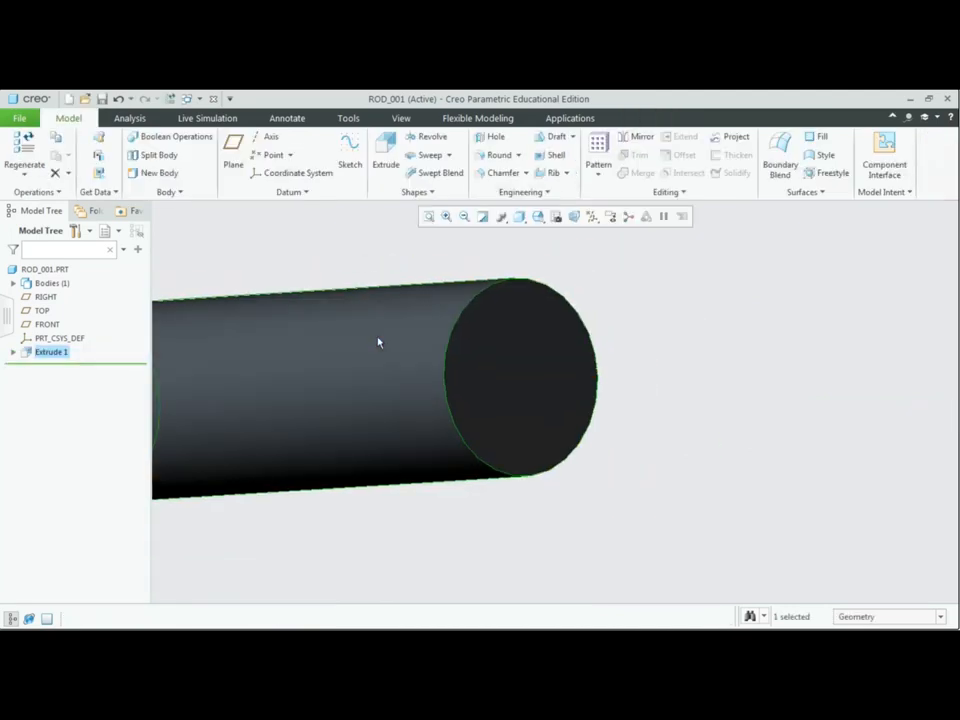
Start a second extrude sketch on the cylinder's end face opposite the RIGHT plane and orient the sketch parallel to the screen
{"action": "scroll", "coordinate": [378, 342], "scroll_direction": "up", "scroll_amount": 2}
{"action": "middle_click_drag", "start_coordinate": [346, 253], "coordinate": [535, 290], "text": "shift"}
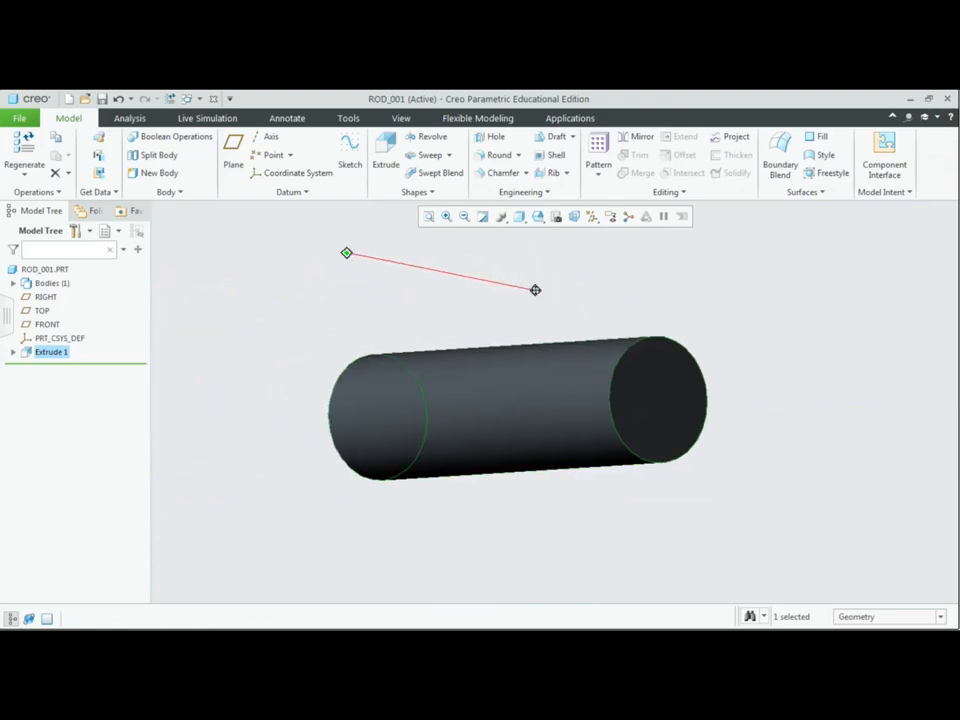
{"action": "scroll", "coordinate": [482, 318], "scroll_direction": "down", "scroll_amount": 5}
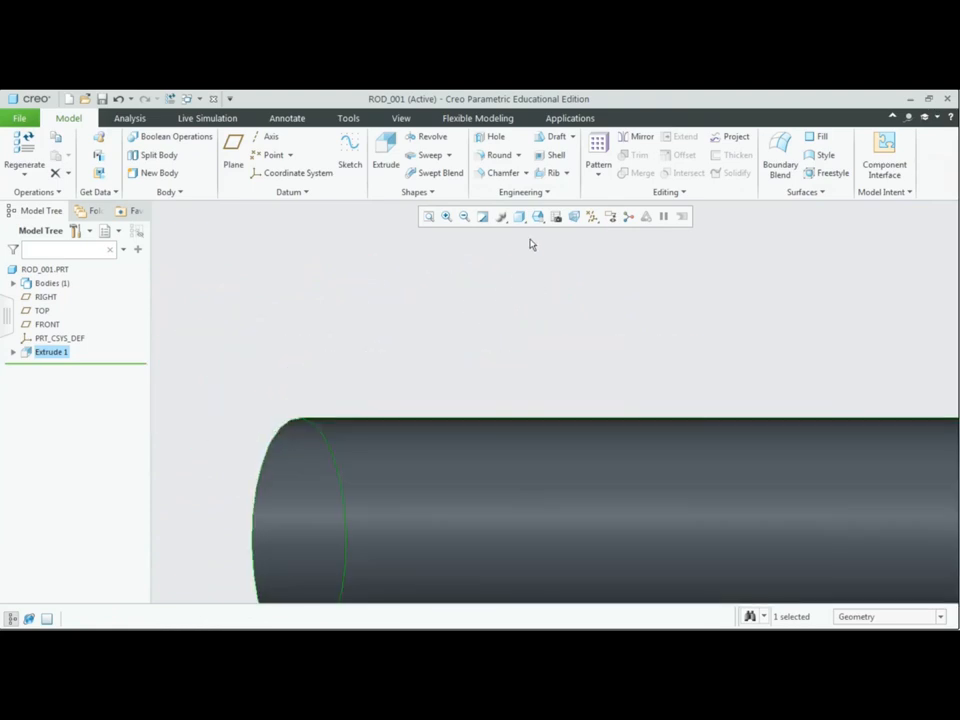
{"action": "left_click", "coordinate": [538, 216]}
{"action": "left_click", "coordinate": [552, 234]}
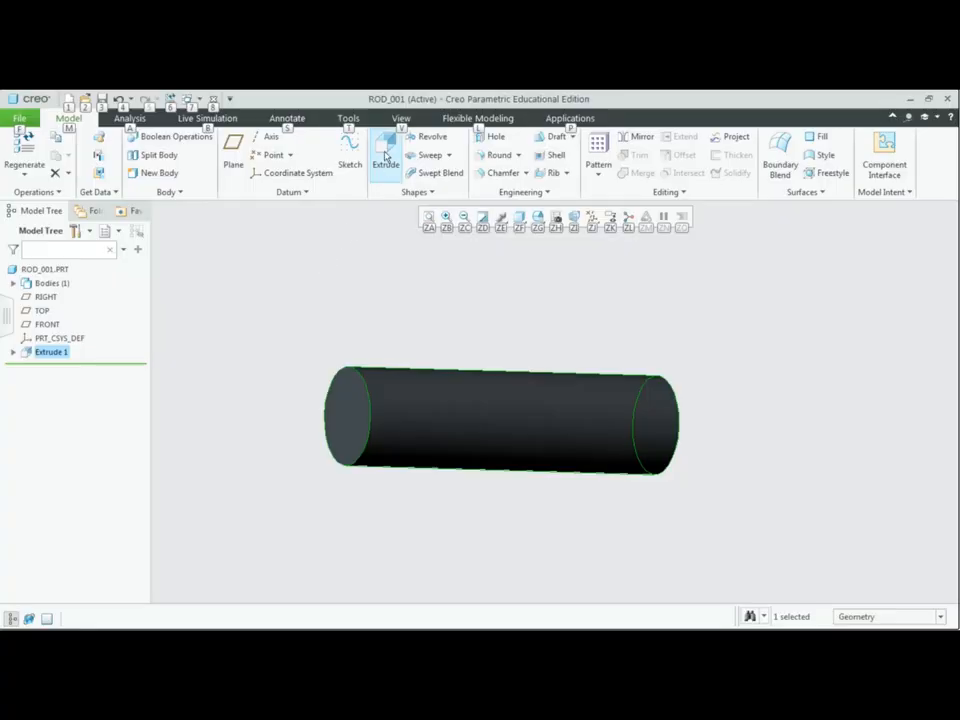
{"action": "left_click", "coordinate": [385, 150]}
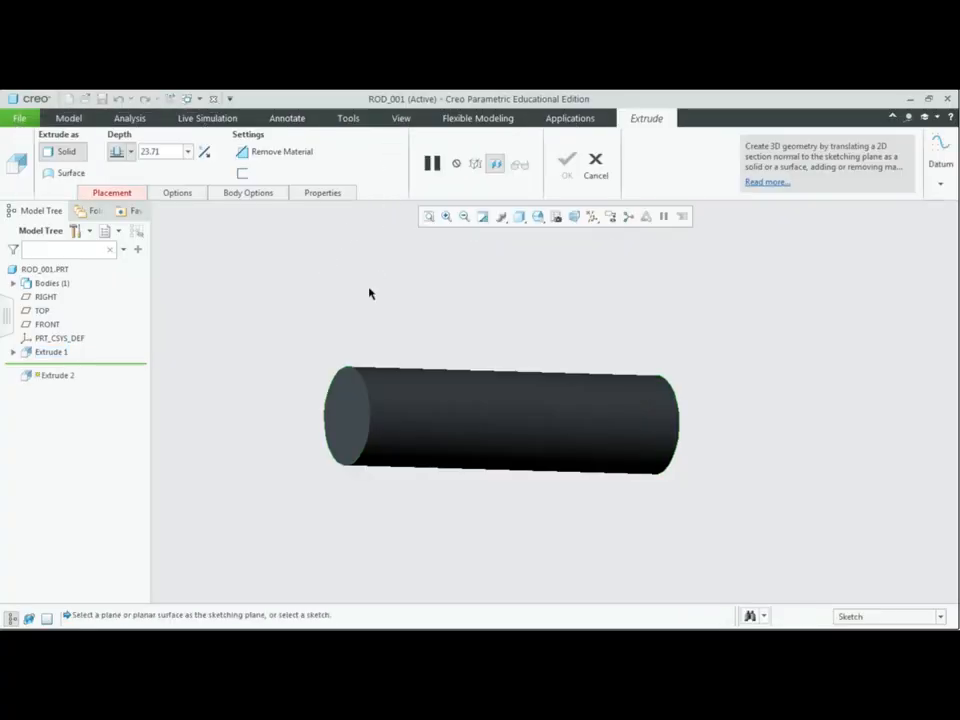
{"action": "left_click", "coordinate": [345, 415]}
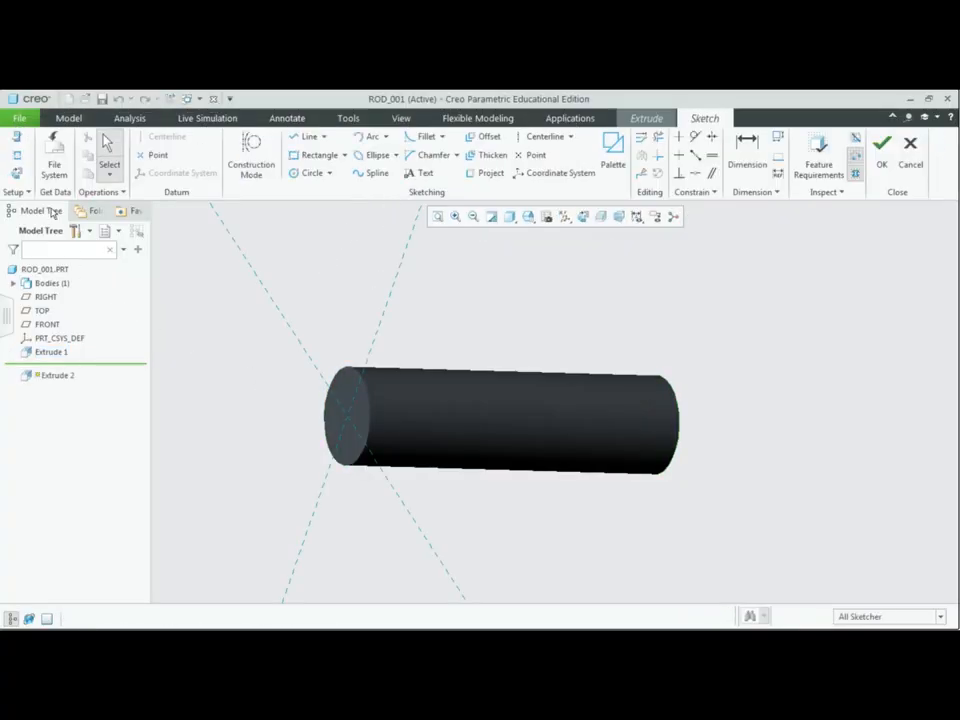
{"action": "left_click", "coordinate": [16, 173]}
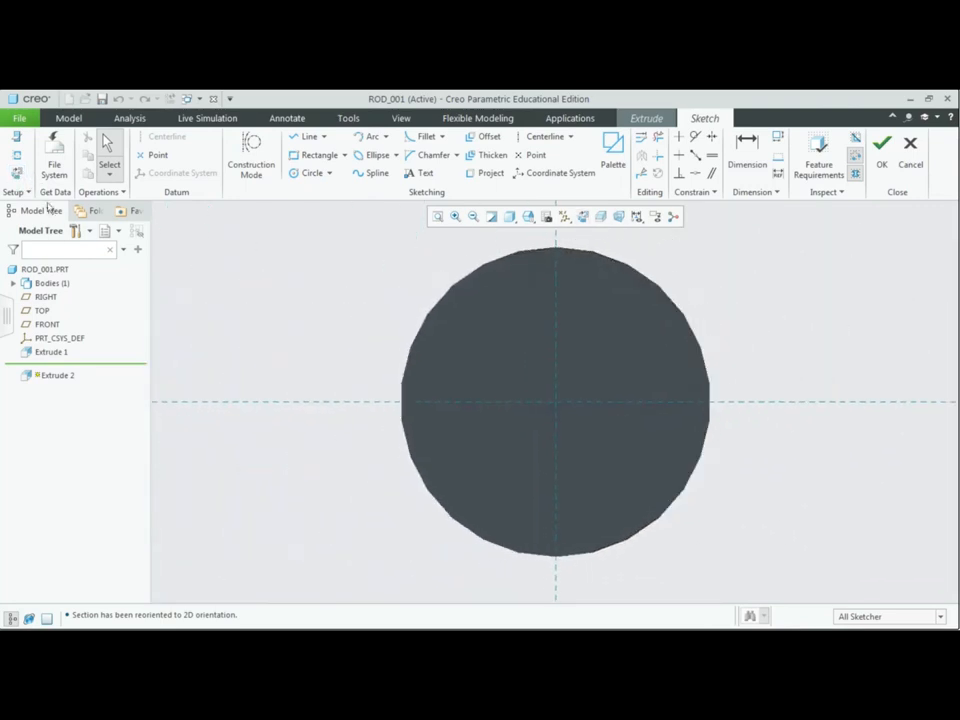
Sketch a circle centred on the cylinder's end face and set its diameter to 22 mm
{"action": "left_click", "coordinate": [329, 173]}
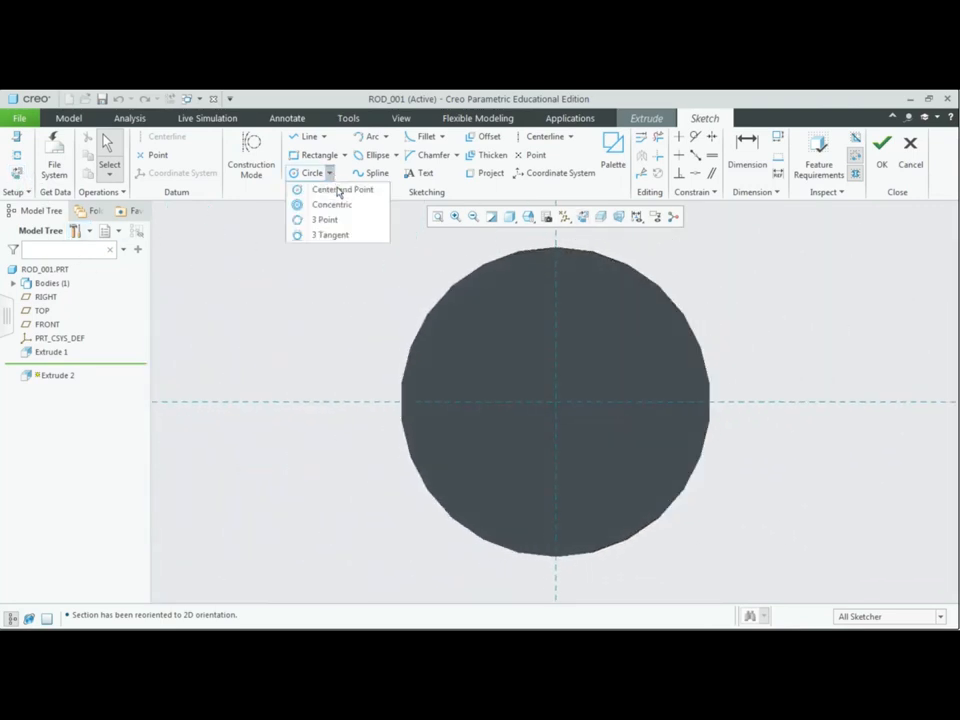
{"action": "left_click", "coordinate": [340, 190]}
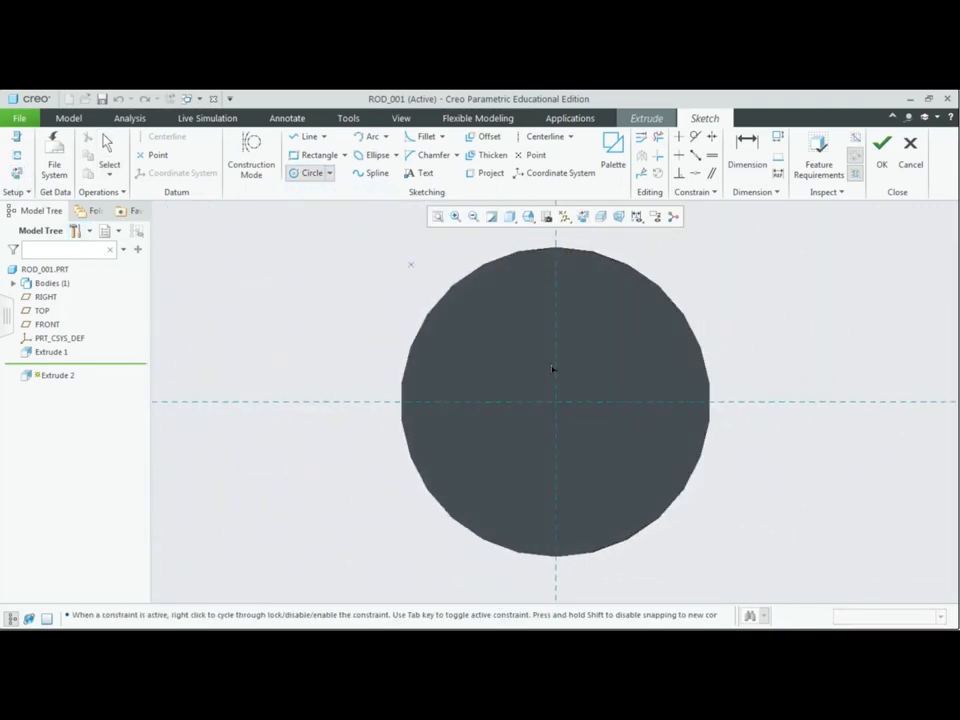
{"action": "left_click", "coordinate": [555, 402]}
{"action": "left_click", "coordinate": [619, 500]}
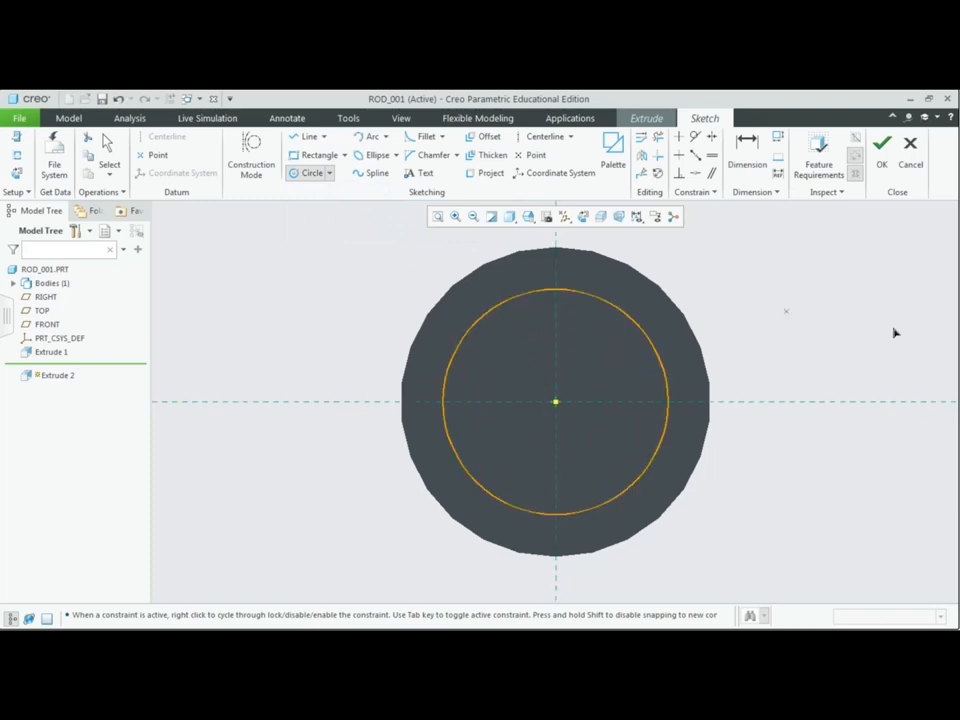
{"action": "middle_click", "coordinate": [829, 319]}
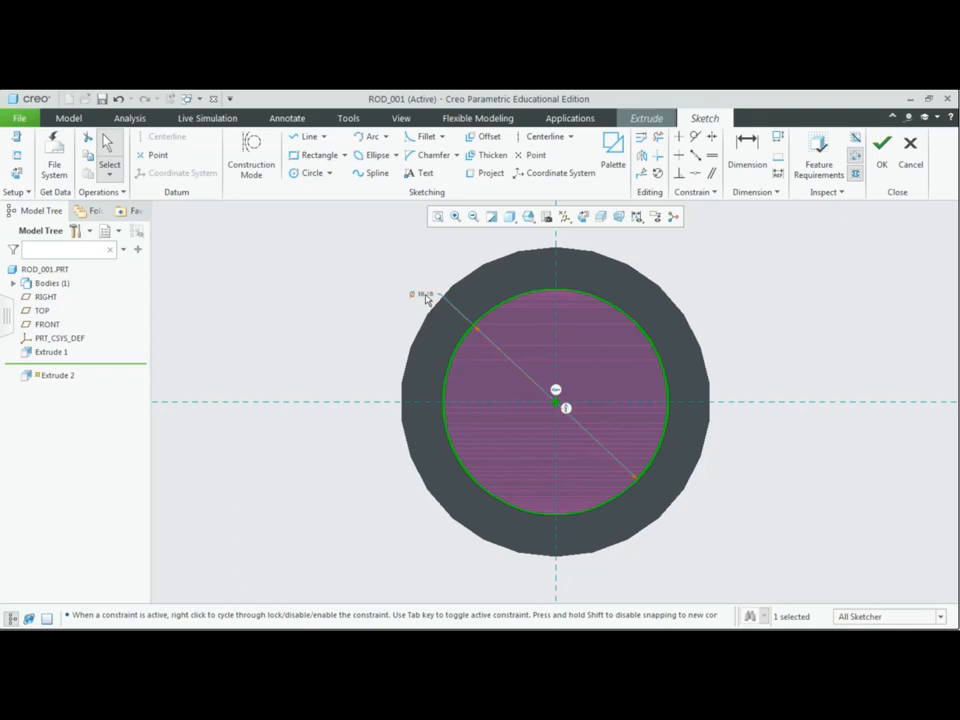
{"action": "double_click", "coordinate": [424, 294]}
{"action": "type", "text": "22"}
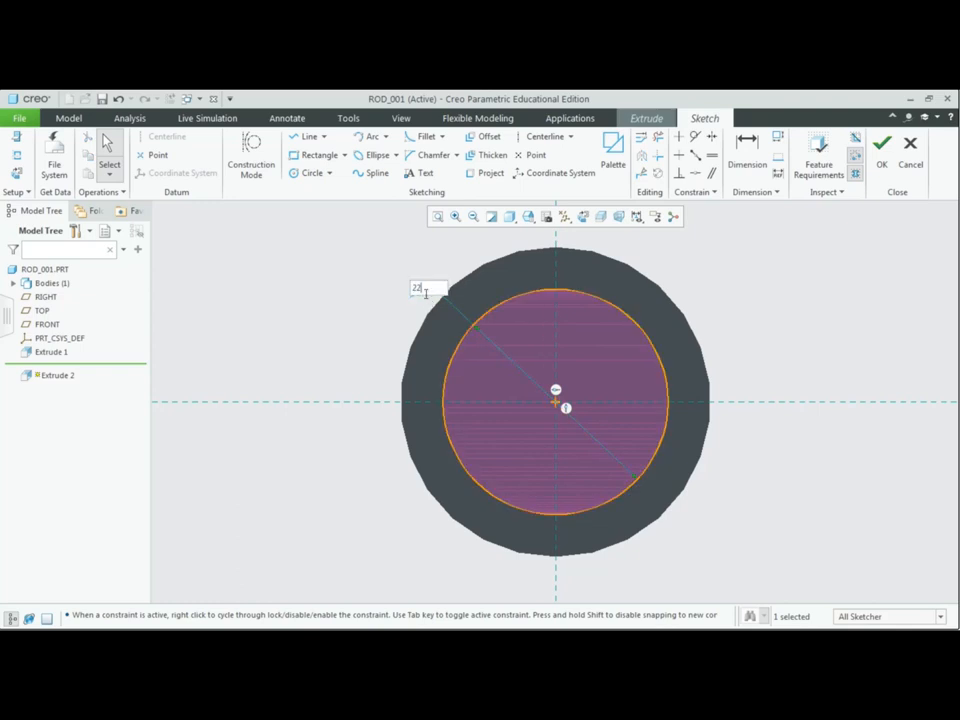
{"action": "key", "text": "Return"}
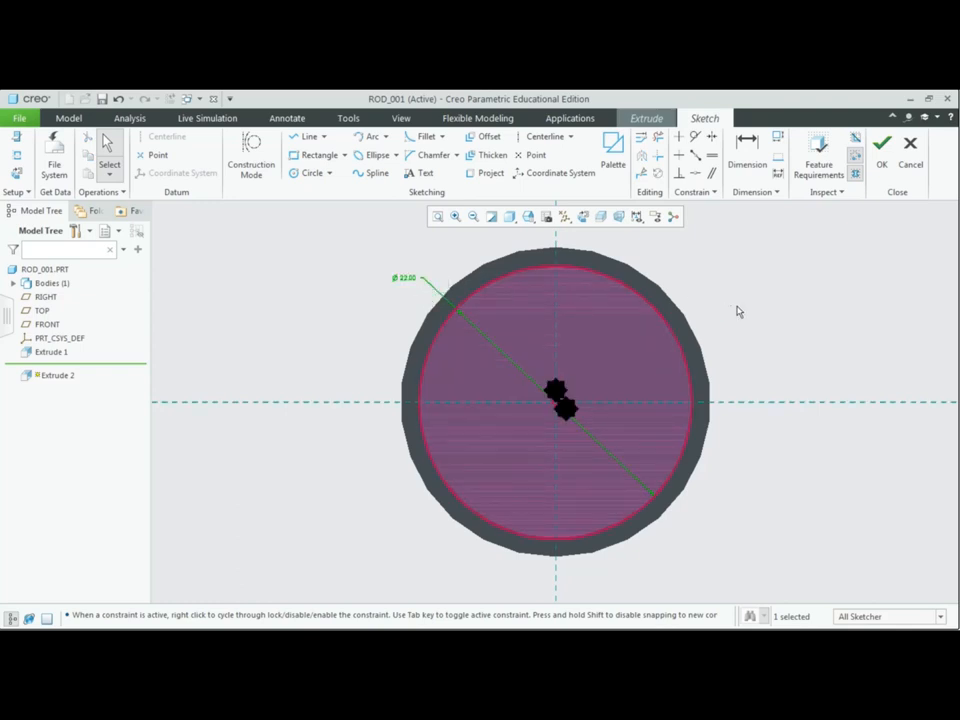
Accept the 22 mm circle sketch and extrude it outward from the end face by 25 mm
{"action": "key", "text": "ctrl+d"}
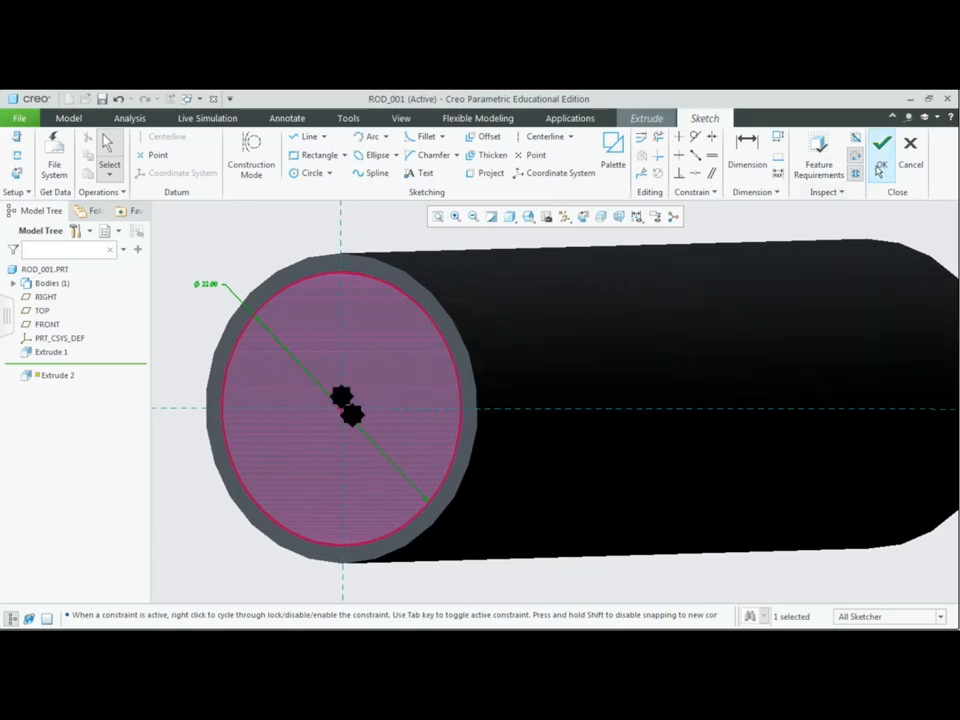
{"action": "left_click", "coordinate": [881, 165]}
{"action": "double_click", "coordinate": [166, 151]}
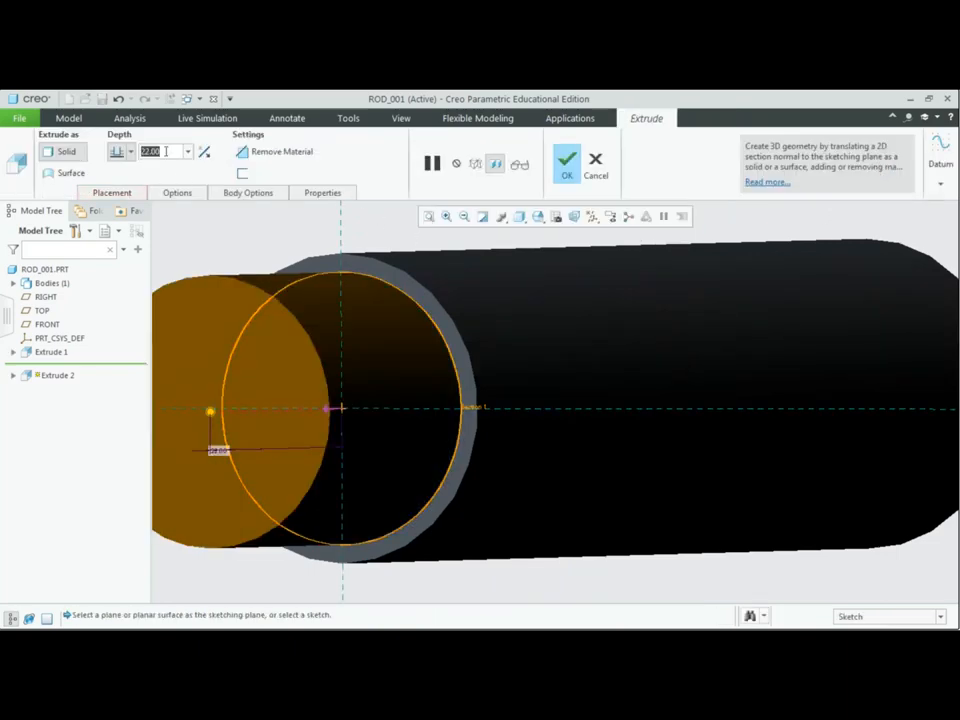
{"action": "type", "text": "2"}
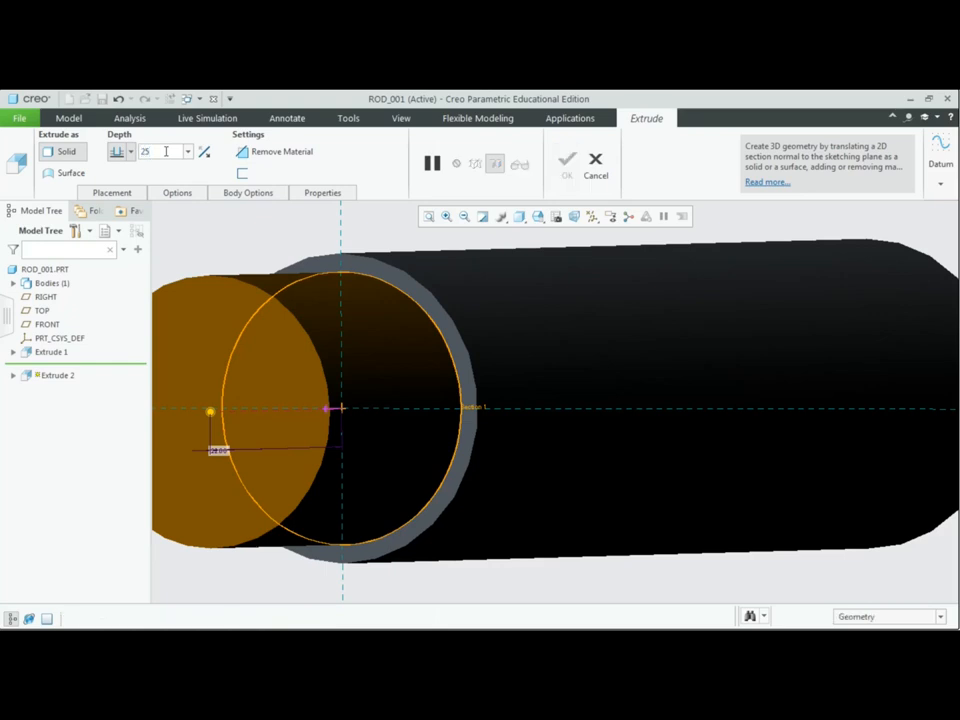
{"action": "type", "text": "5"}
{"action": "key", "text": "Return"}
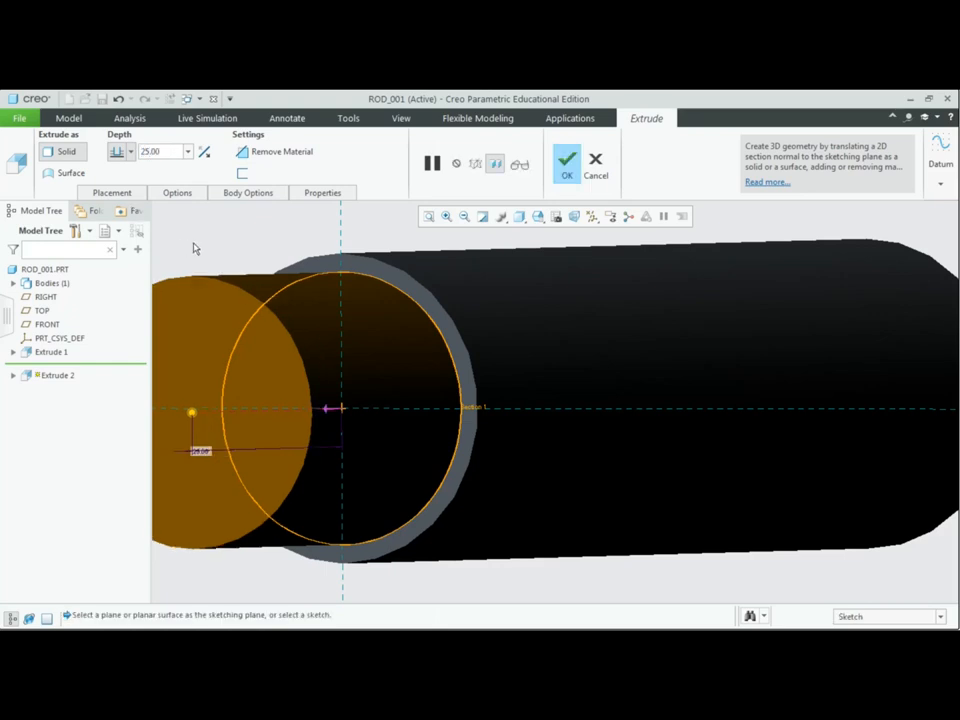
{"action": "left_click", "coordinate": [567, 163]}
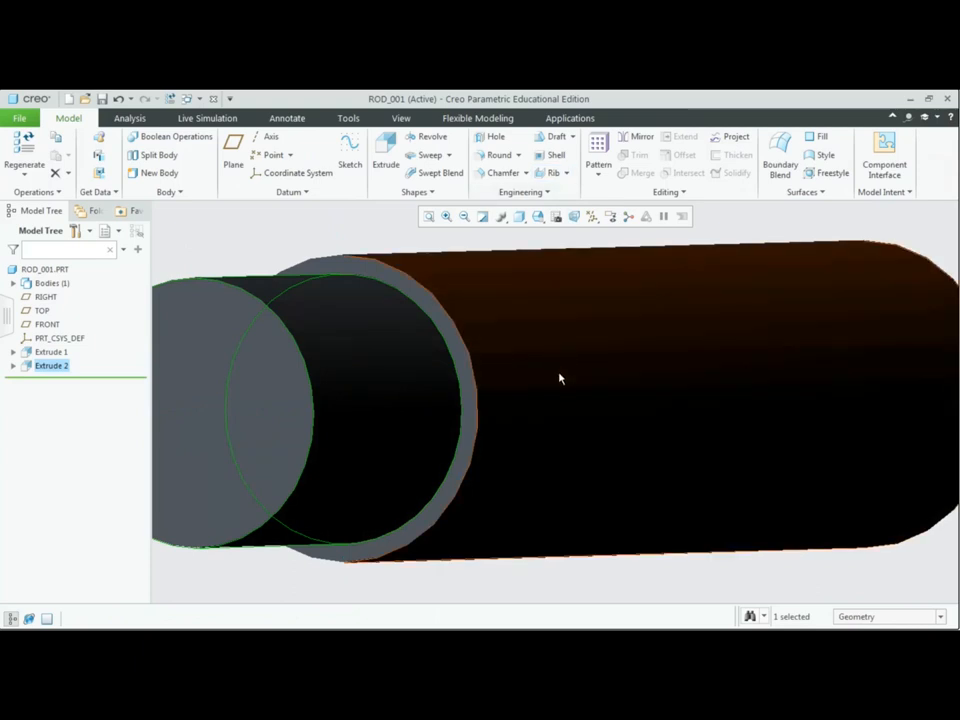
Clear the selection of the extruded feature and turn on the display of the datum planes
{"action": "scroll", "coordinate": [558, 378], "scroll_direction": "down", "scroll_amount": 2}
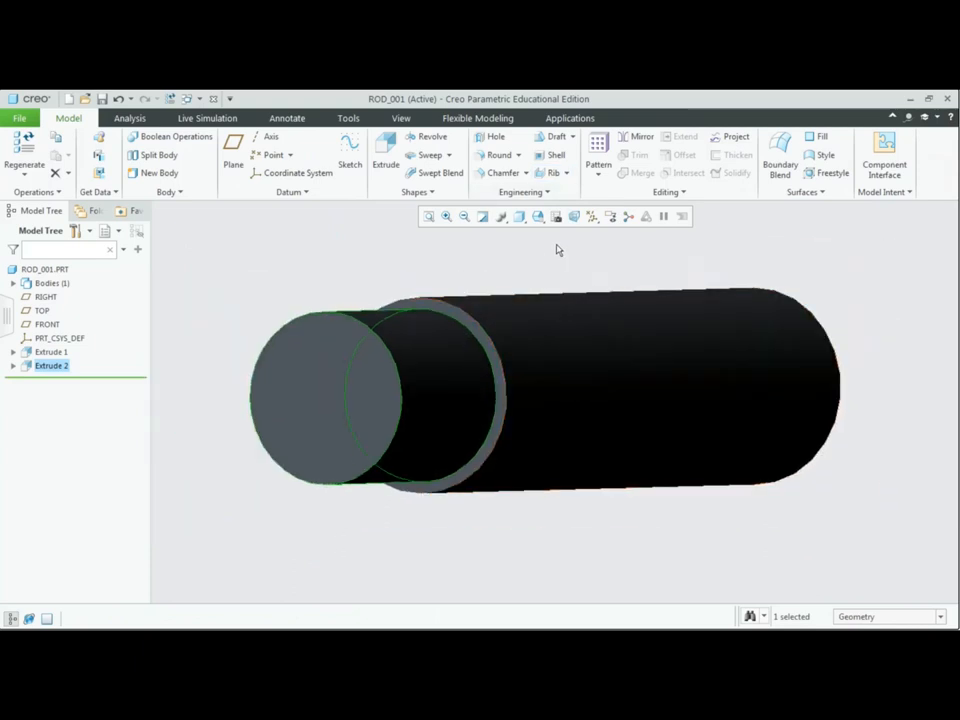
{"action": "left_click", "coordinate": [538, 216]}
{"action": "left_click", "coordinate": [556, 229]}
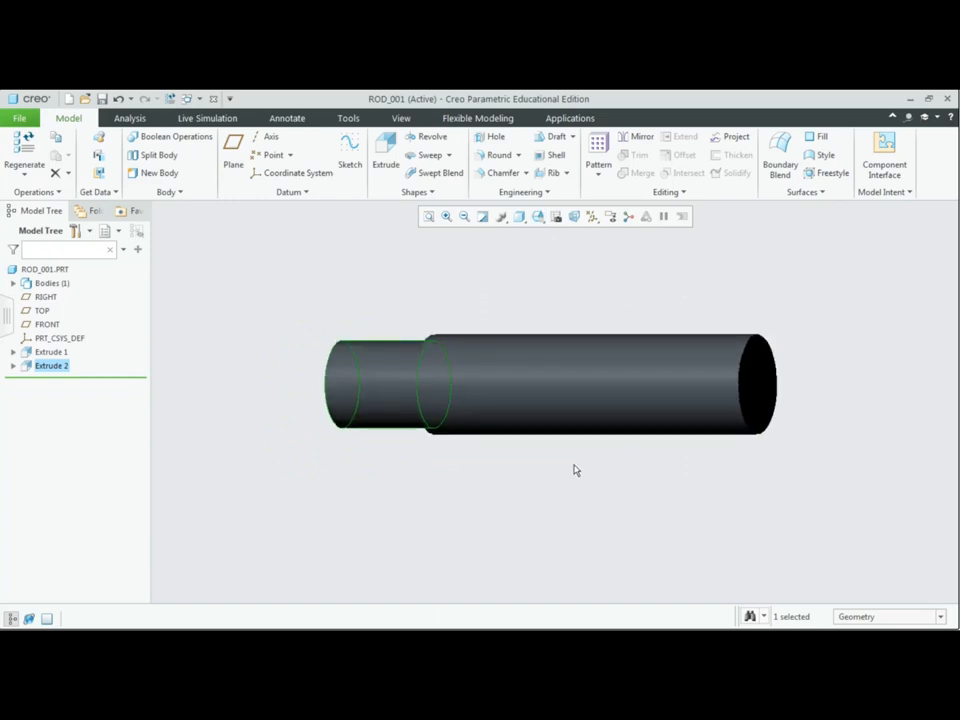
{"action": "left_click", "coordinate": [594, 524]}
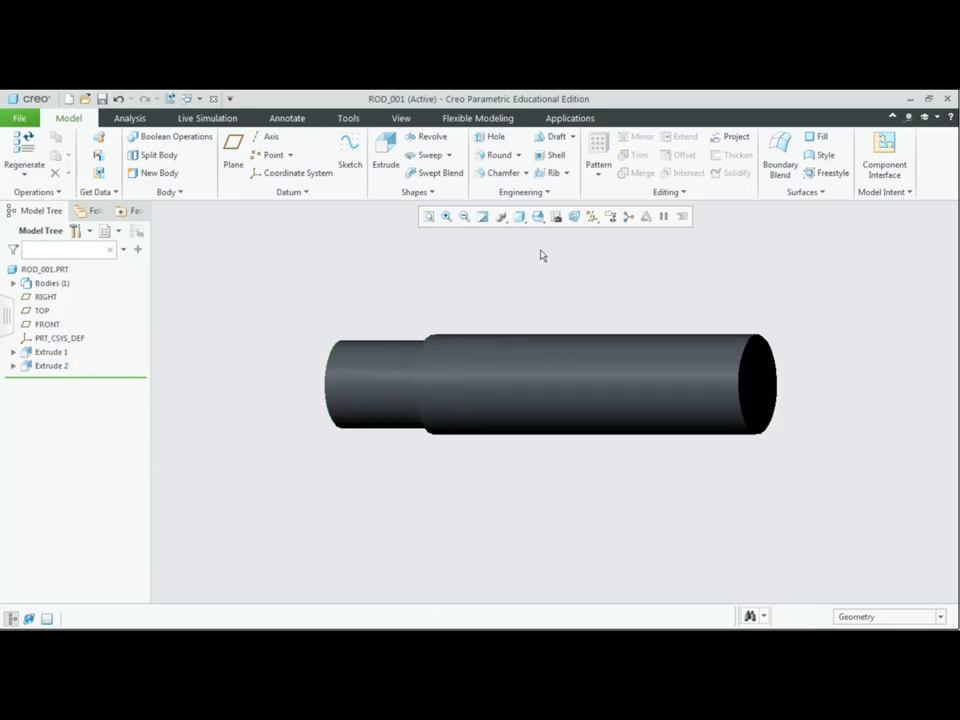
{"action": "left_click", "coordinate": [401, 118]}
{"action": "left_click", "coordinate": [633, 144]}
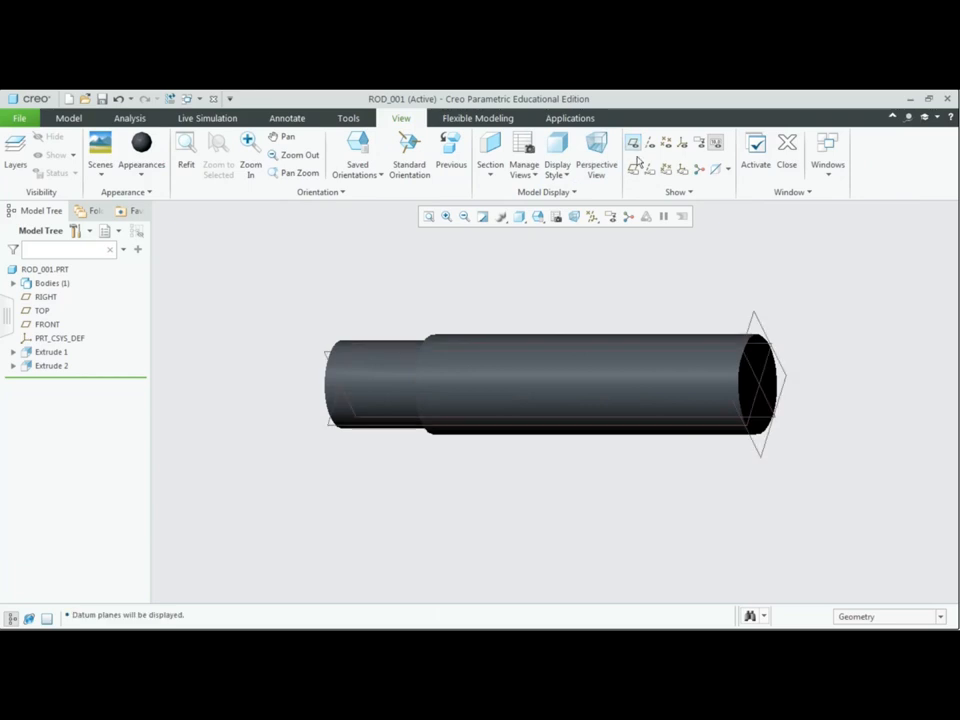
Show the datum plane name tags, start an extrude sketch on the FRONT plane and orient it parallel to the screen
{"action": "left_click", "coordinate": [633, 169]}
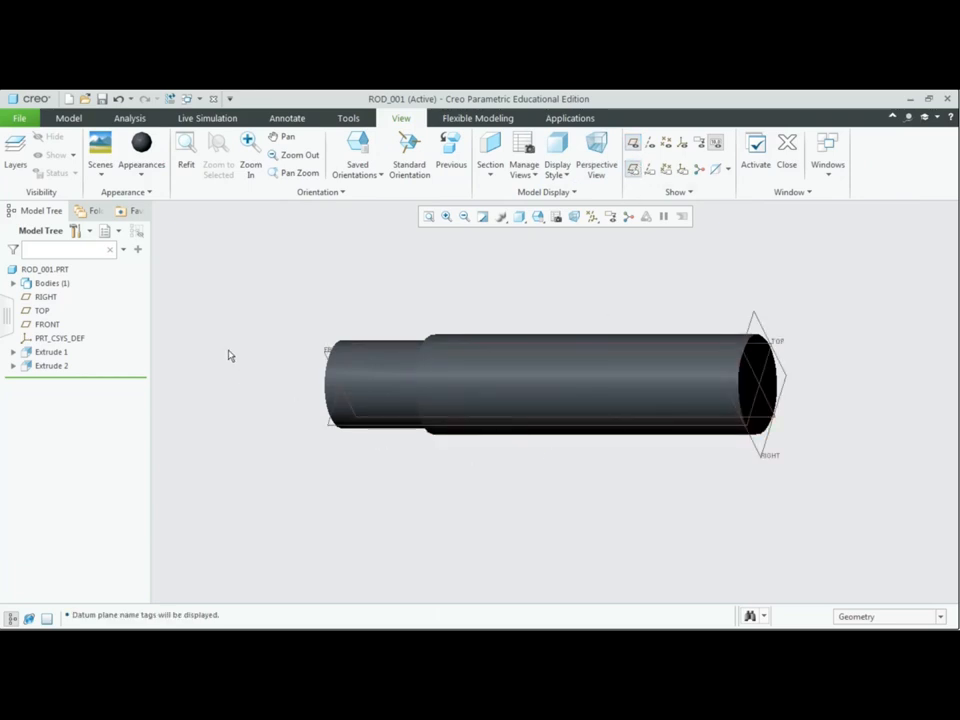
{"action": "left_click", "coordinate": [68, 118]}
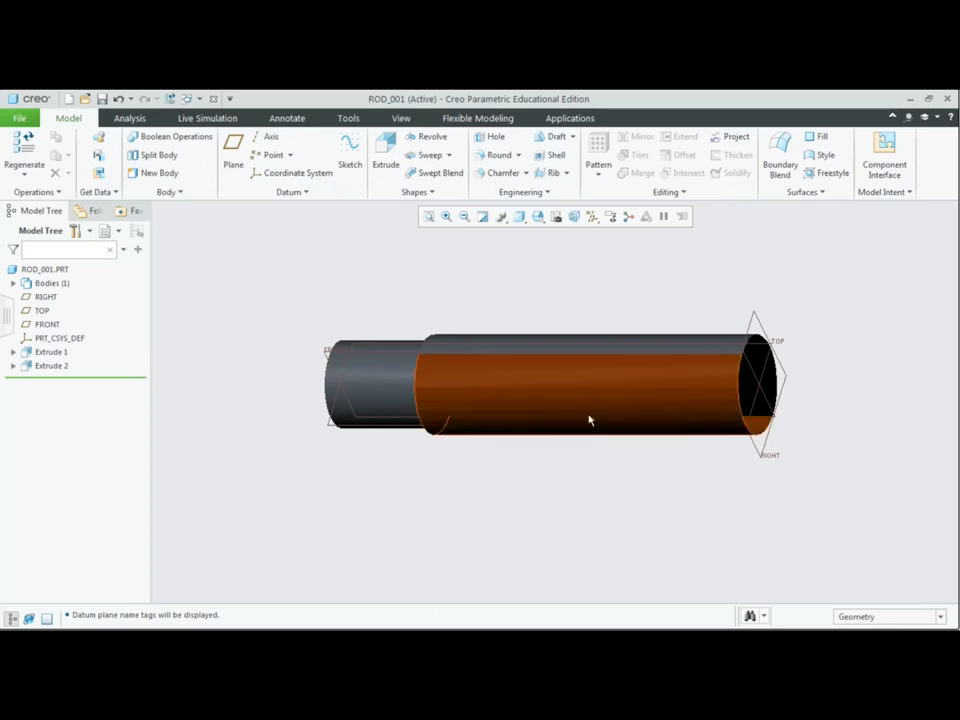
{"action": "left_click", "coordinate": [384, 152]}
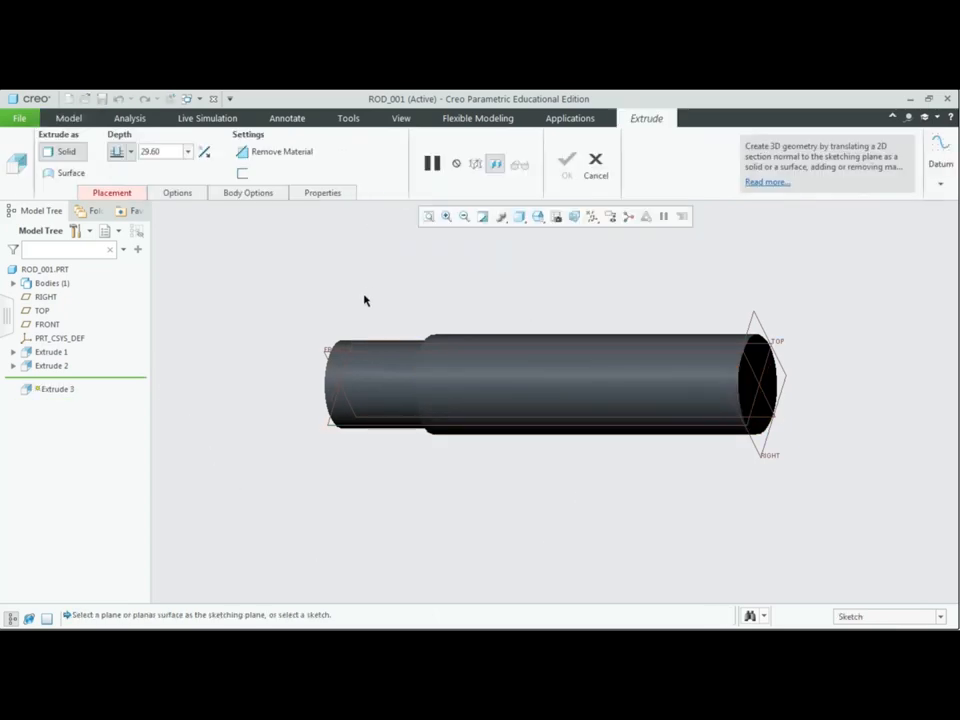
{"action": "left_click", "coordinate": [329, 354]}
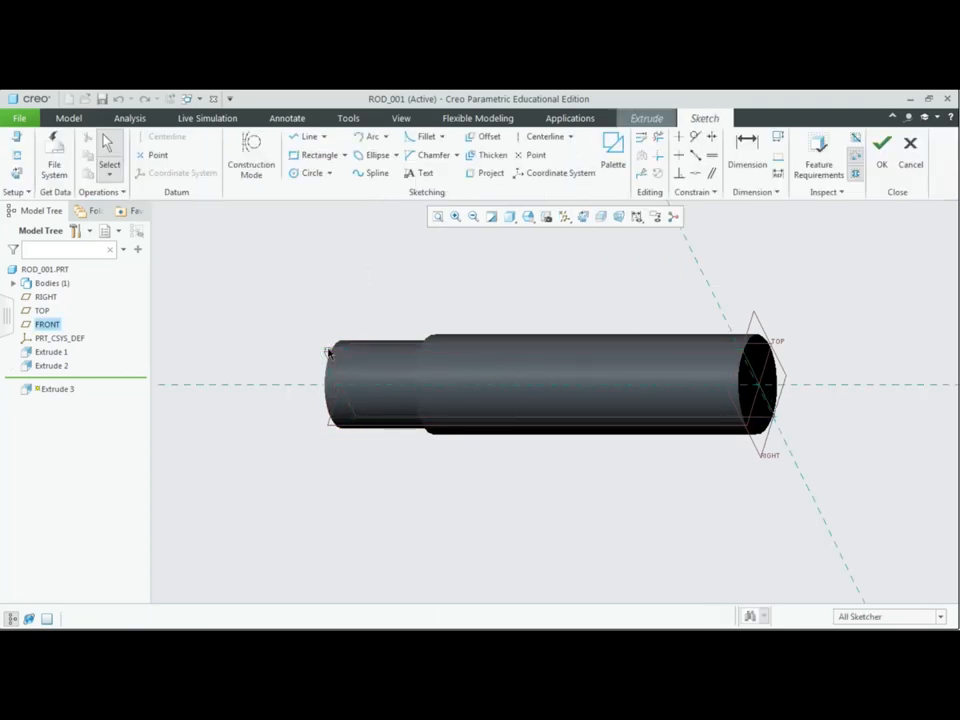
{"action": "left_click", "coordinate": [19, 176]}
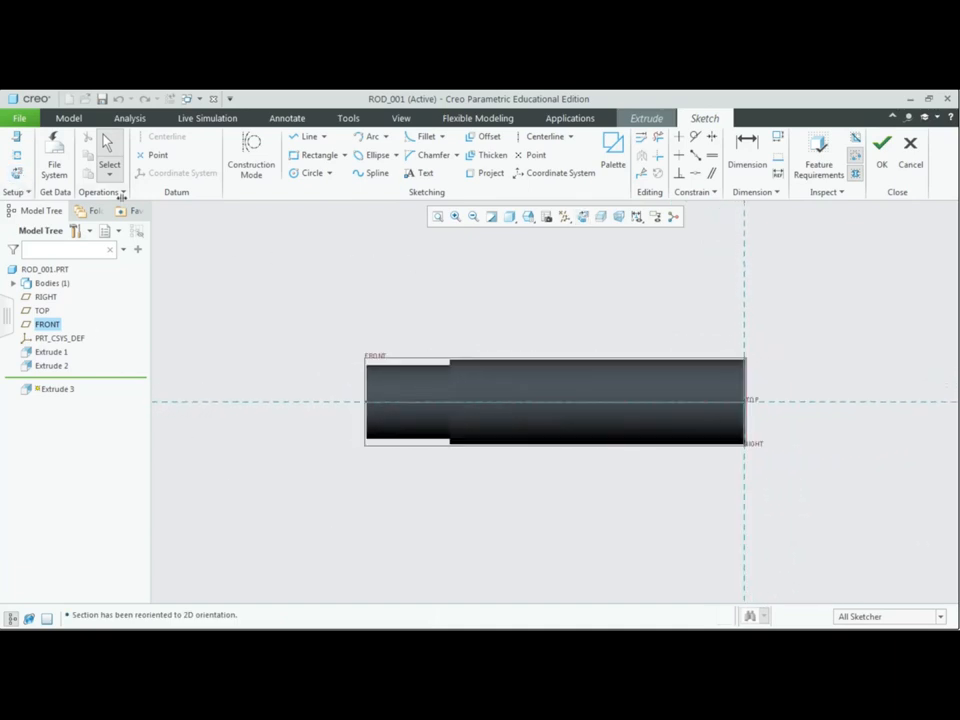
Add the end face of the 22 mm section and the shoulder face of the larger cylinder as sketch references
{"action": "left_click", "coordinate": [16, 155]}
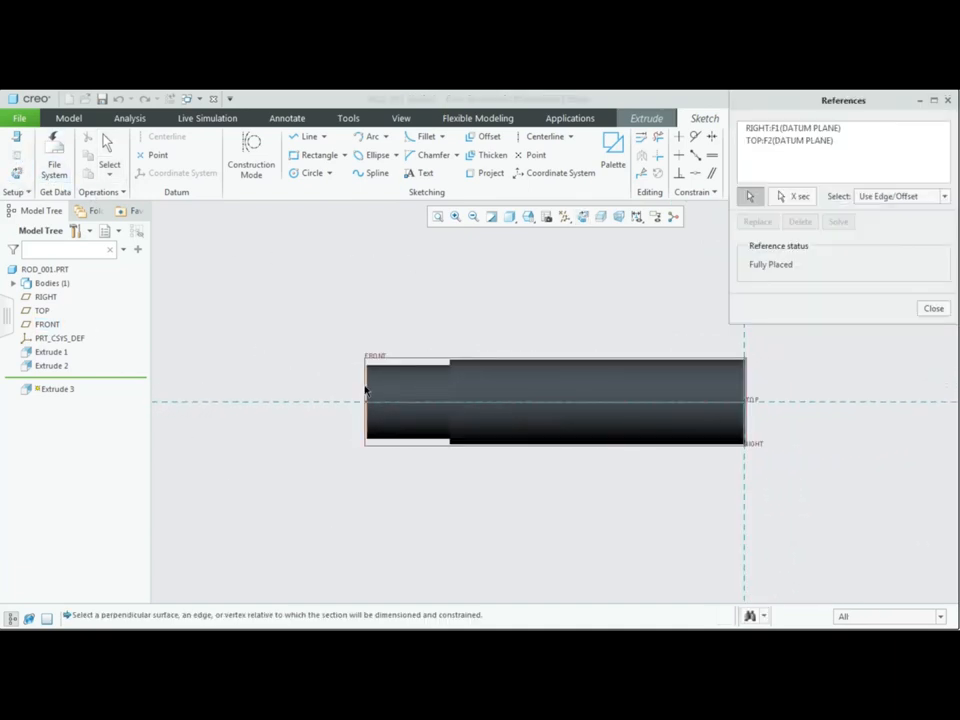
{"action": "left_click", "coordinate": [367, 392]}
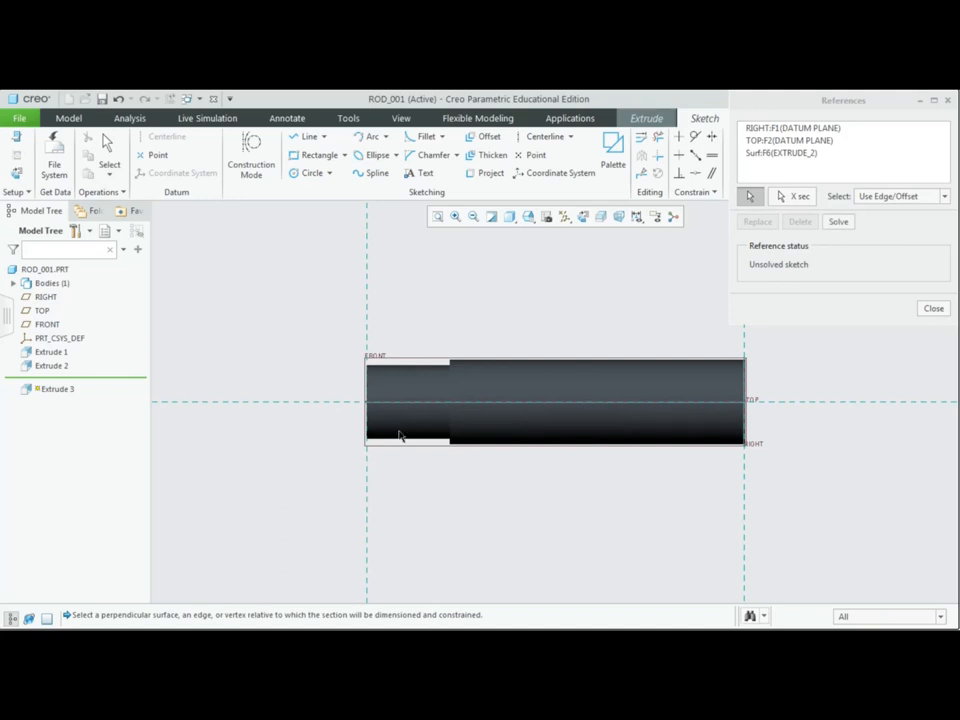
{"action": "left_click", "coordinate": [452, 374]}
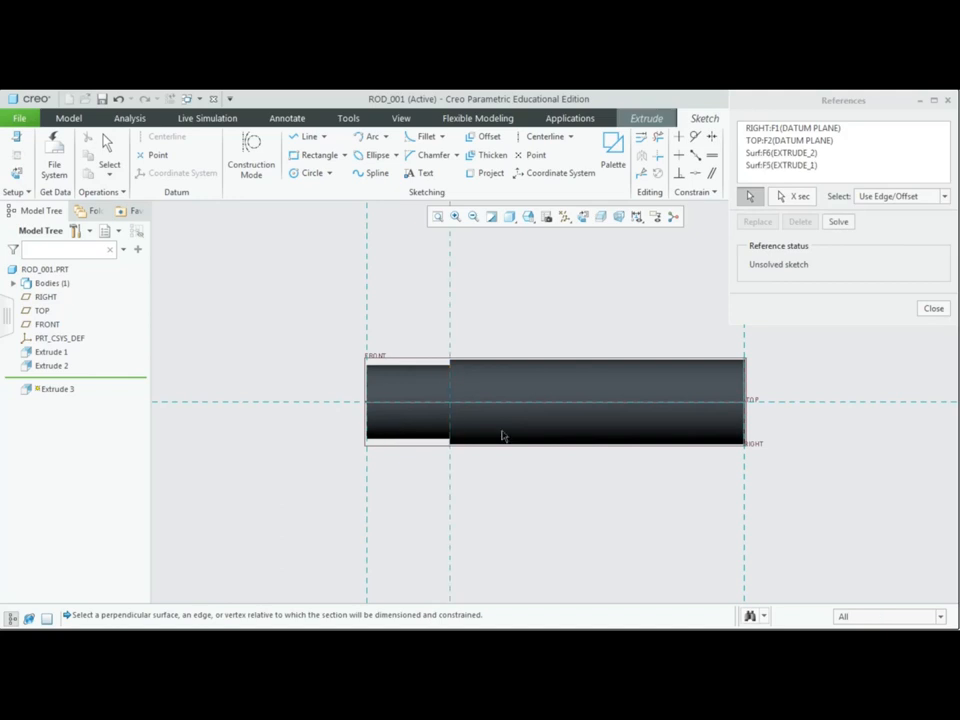
{"action": "left_click", "coordinate": [934, 309]}
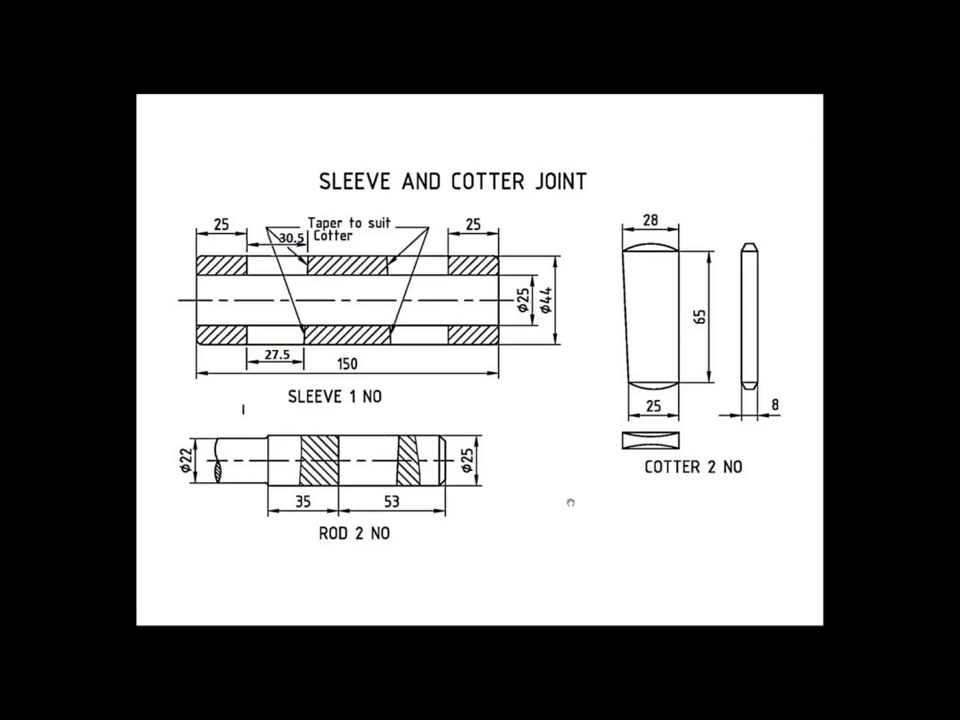
Sketch a closed four-sided profile across the larger cylinder, about 57 mm high, with a vertical edge facing the shoulder and a slanted opposite edge
{"action": "key", "text": "alt+Tab"}
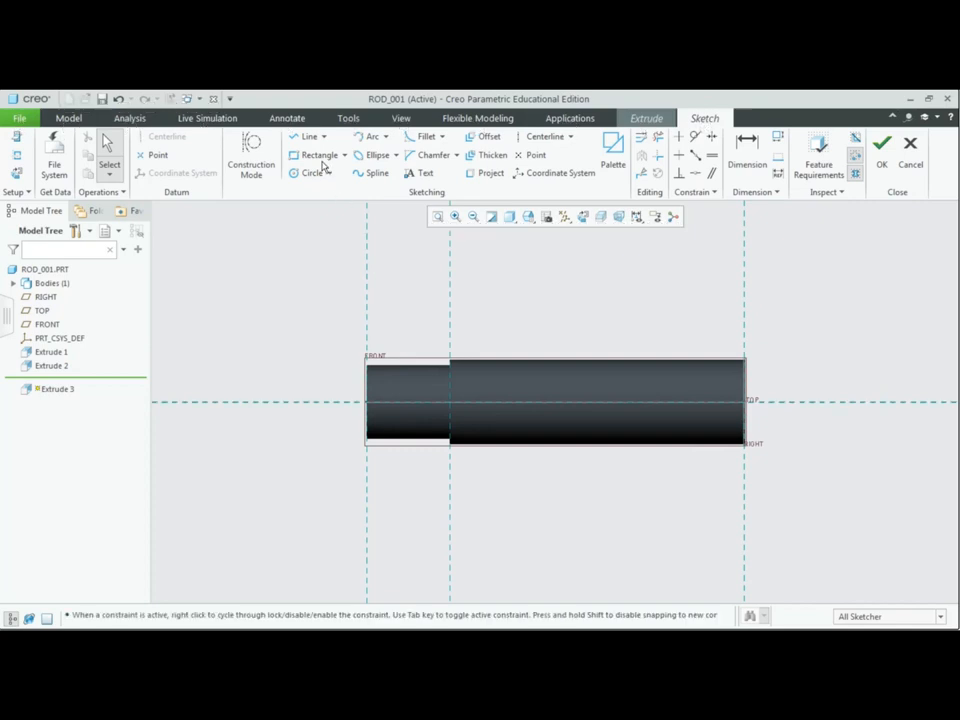
{"action": "left_click", "coordinate": [310, 137]}
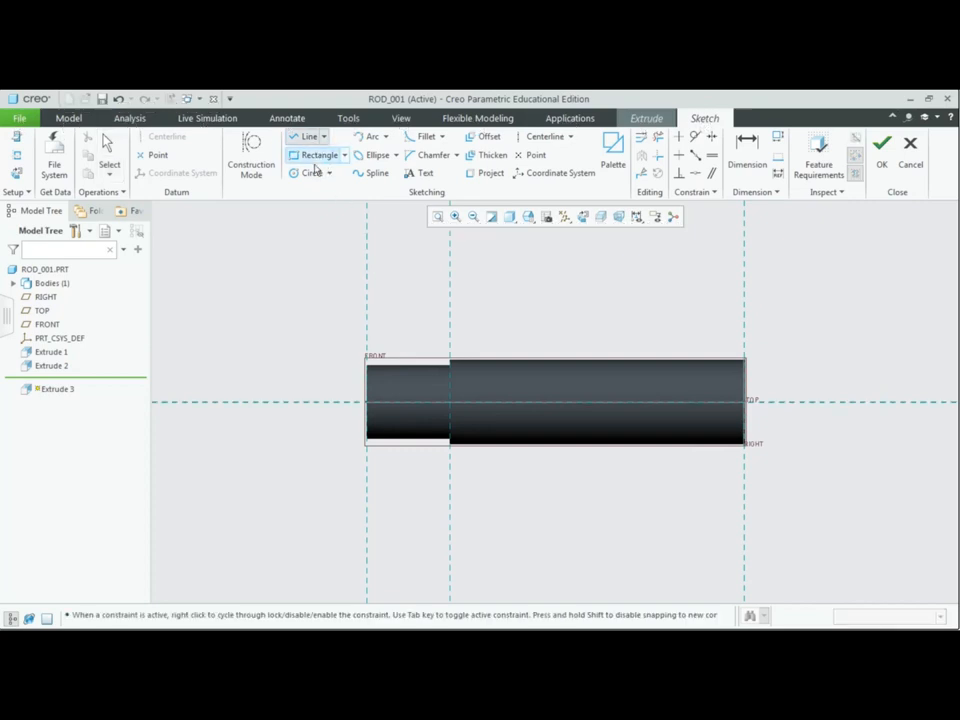
{"action": "left_click", "coordinate": [585, 302]}
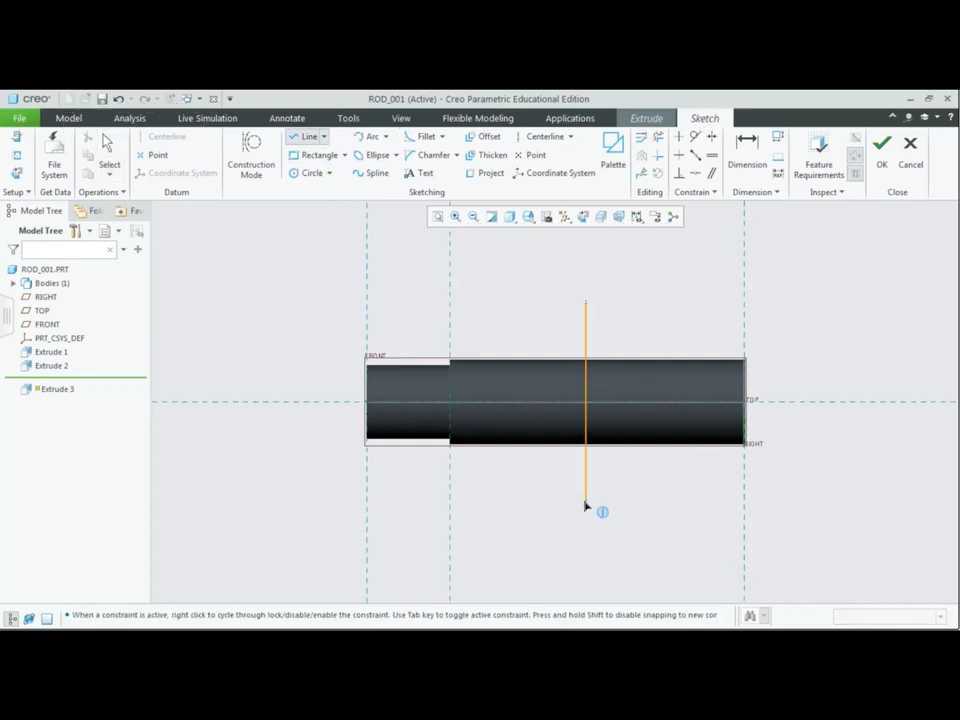
{"action": "left_click", "coordinate": [585, 494]}
{"action": "left_click", "coordinate": [661, 494]}
{"action": "left_click", "coordinate": [693, 303]}
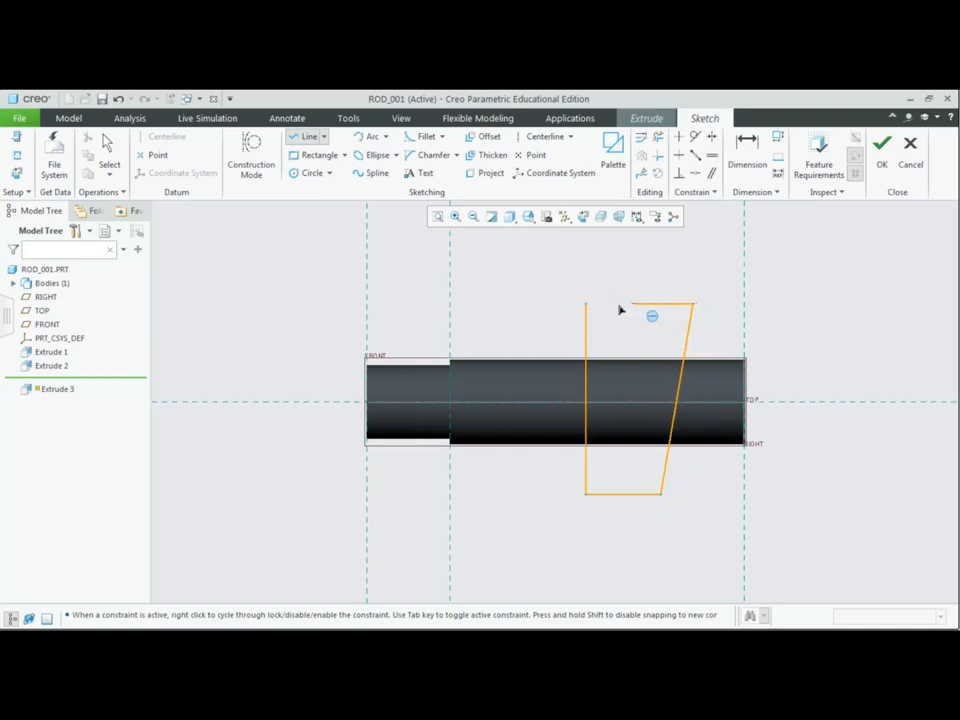
{"action": "left_click", "coordinate": [586, 303]}
{"action": "middle_click", "coordinate": [632, 266]}
{"action": "middle_click", "coordinate": [682, 540]}
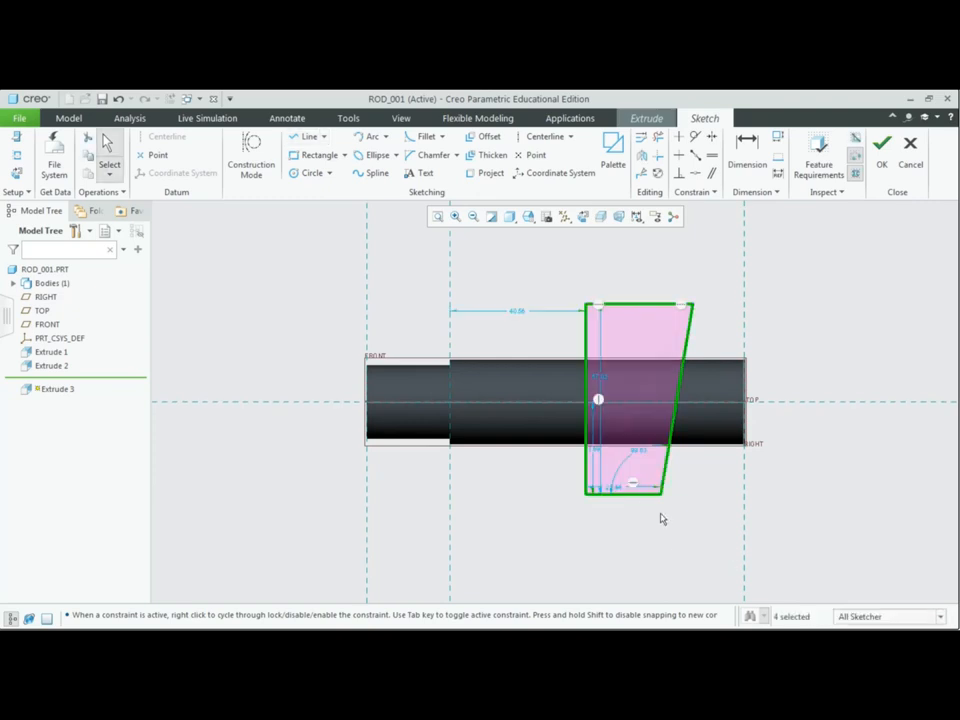
Set the profile's height to 65 mm and the distance from the shoulder to its vertical edge to 35 mm
{"action": "mouse_move", "coordinate": [600, 380]}
{"action": "left_mouse_down"}
{"action": "mouse_move", "coordinate": [555, 384]}
{"action": "mouse_move", "coordinate": [551, 341]}
{"action": "left_mouse_up"}
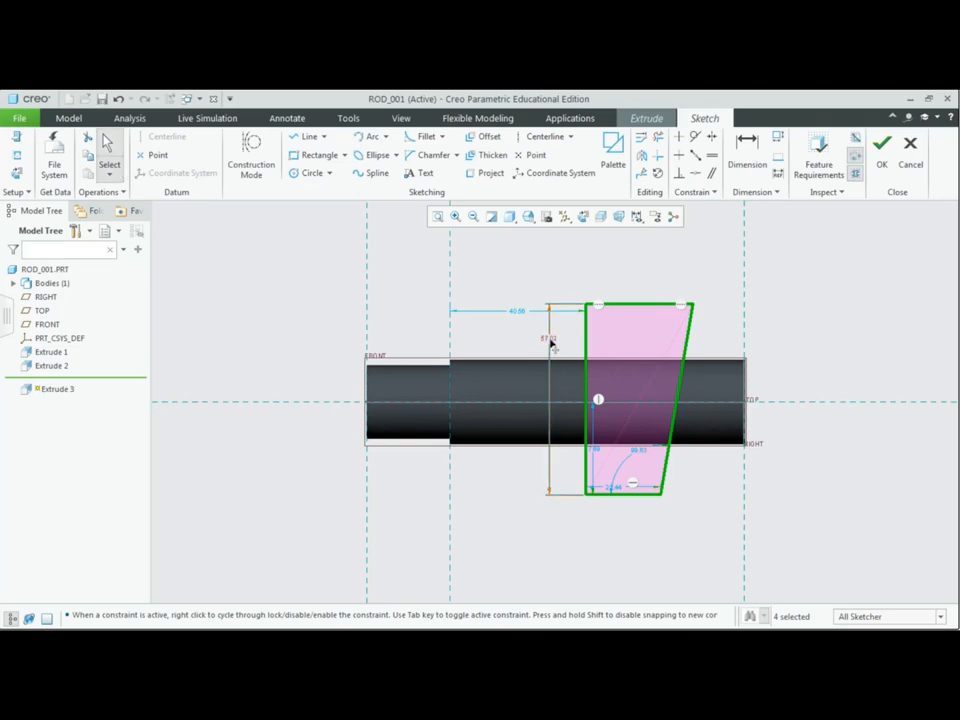
{"action": "double_click", "coordinate": [550, 340]}
{"action": "type", "text": "68"}
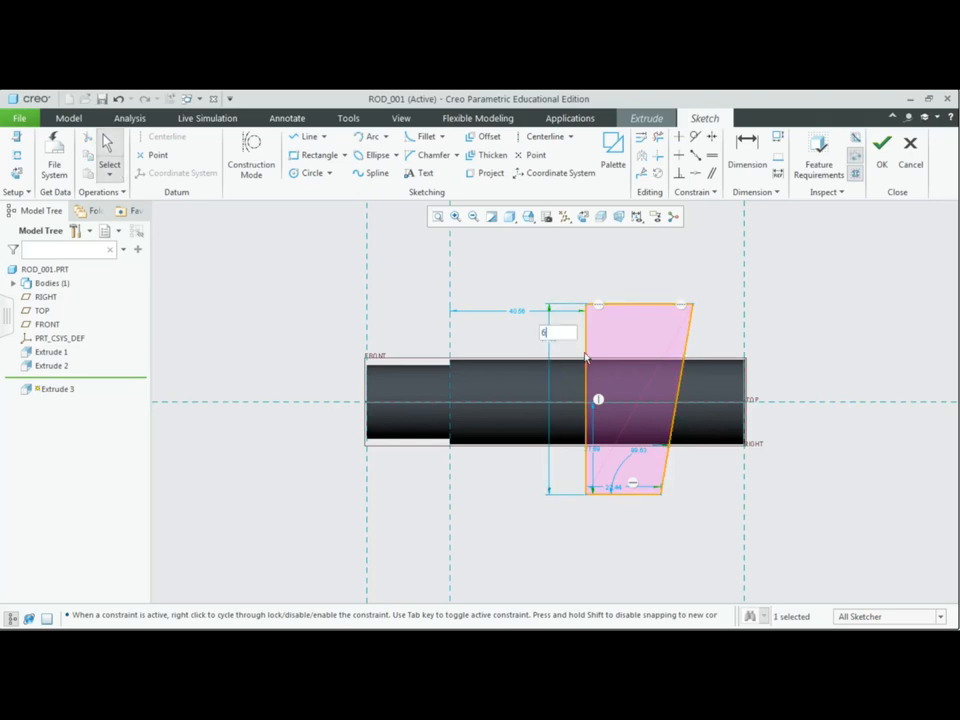
{"action": "key", "text": "Return"}
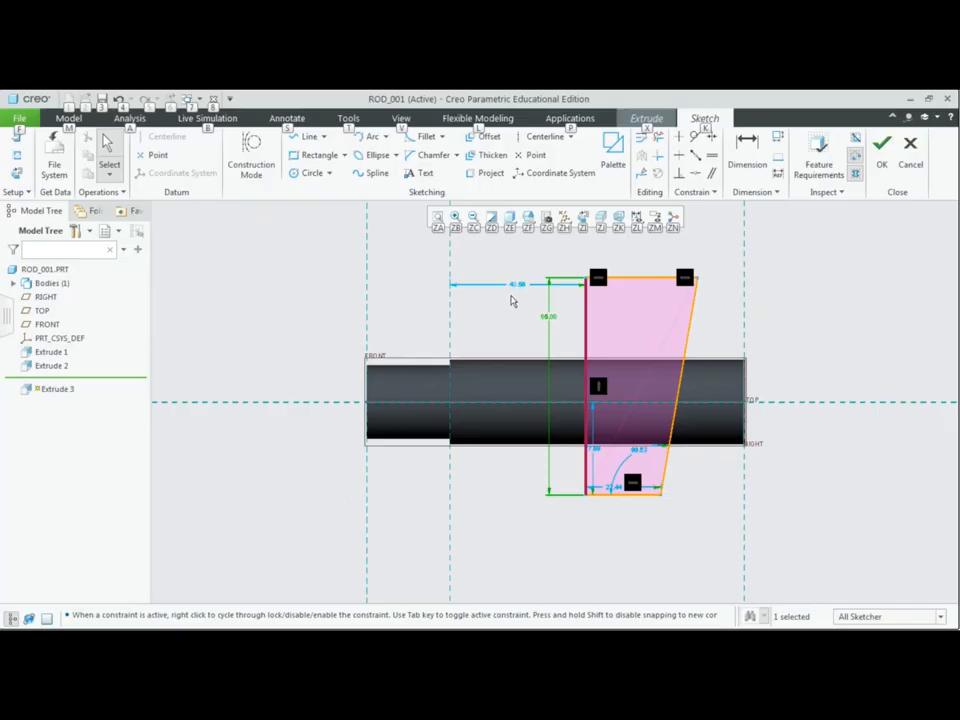
{"action": "double_click", "coordinate": [516, 285]}
{"action": "type", "text": "35"}
{"action": "key", "text": "Return"}
Set the distance from the rod's horizontal axis to the profile's lower edge to 32.5 mm
{"action": "left_click_drag", "start_coordinate": [576, 449], "coordinate": [689, 466]}
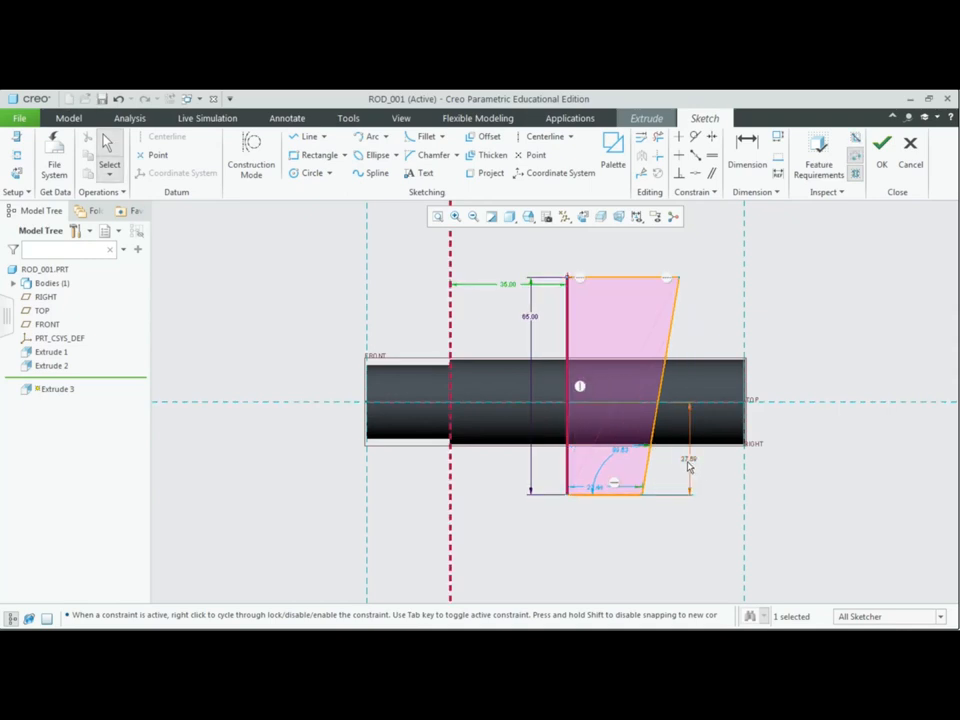
{"action": "double_click", "coordinate": [688, 462]}
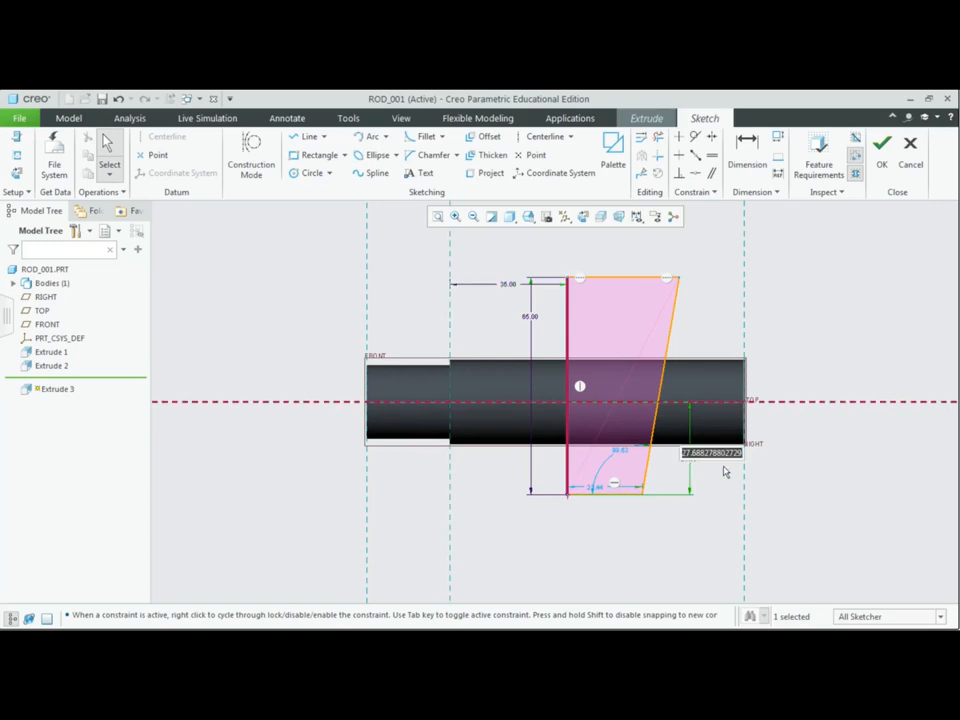
{"action": "type", "text": "32"}
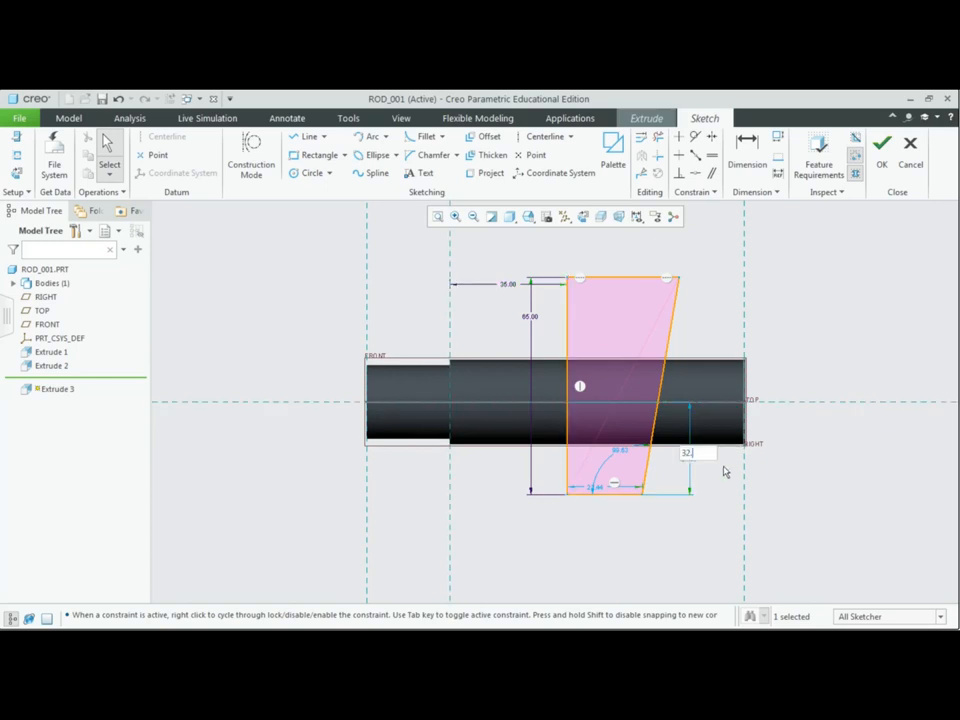
{"action": "type", "text": ".5"}
{"action": "key", "text": "Return"}
Dimension the length of the profile's upper edge and set it to 28+3 mm
{"action": "left_click", "coordinate": [747, 150]}
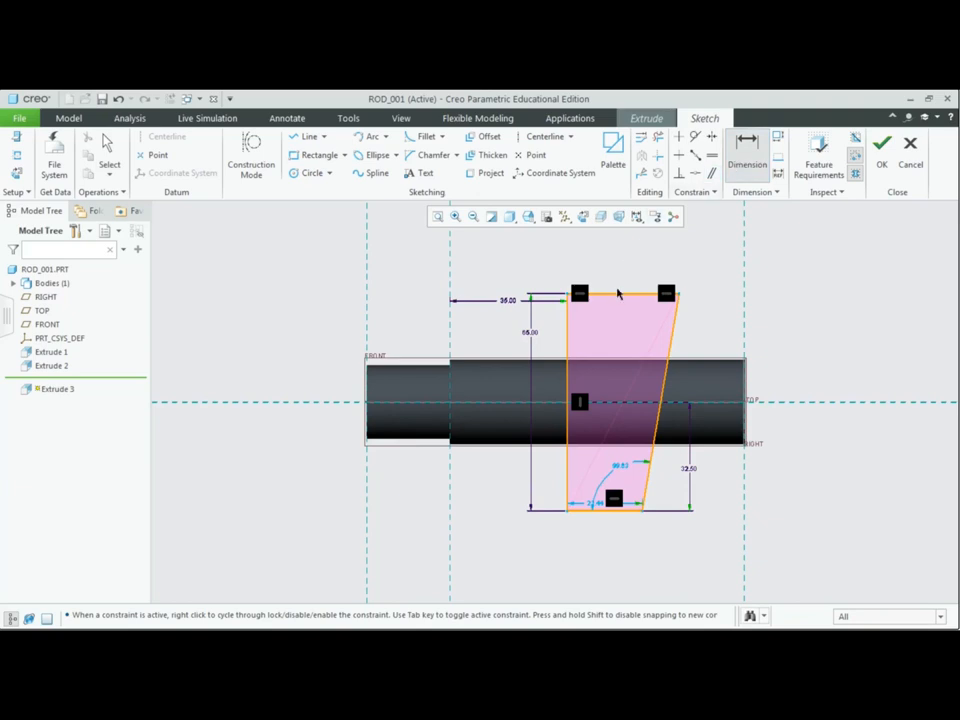
{"action": "left_click", "coordinate": [619, 294]}
{"action": "middle_click", "coordinate": [620, 276]}
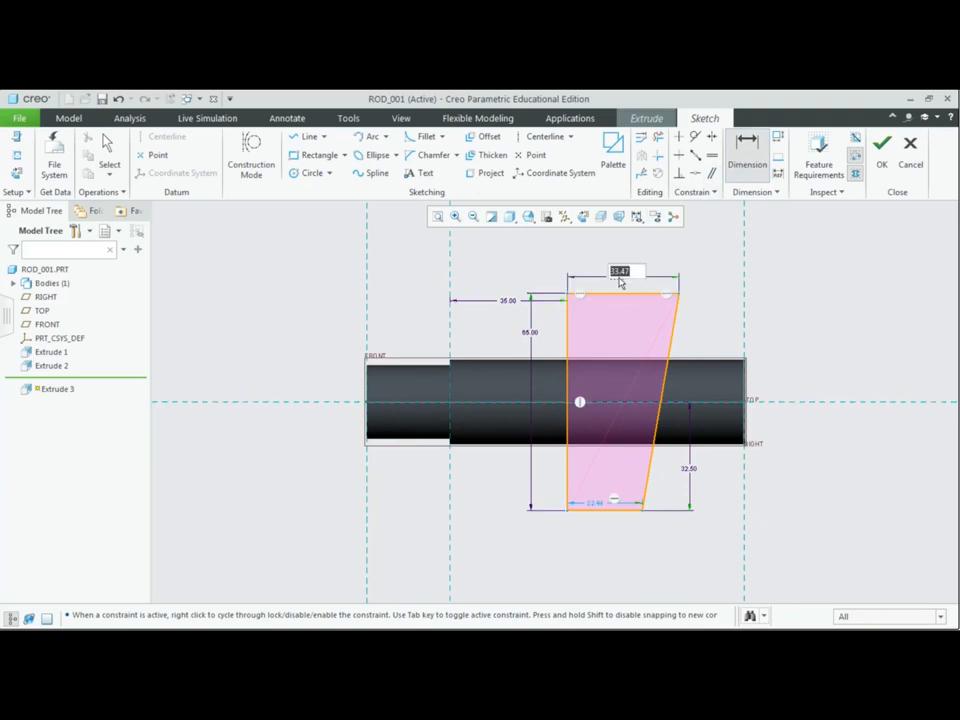
{"action": "type", "text": "28+3"}
{"action": "key", "text": "Return"}
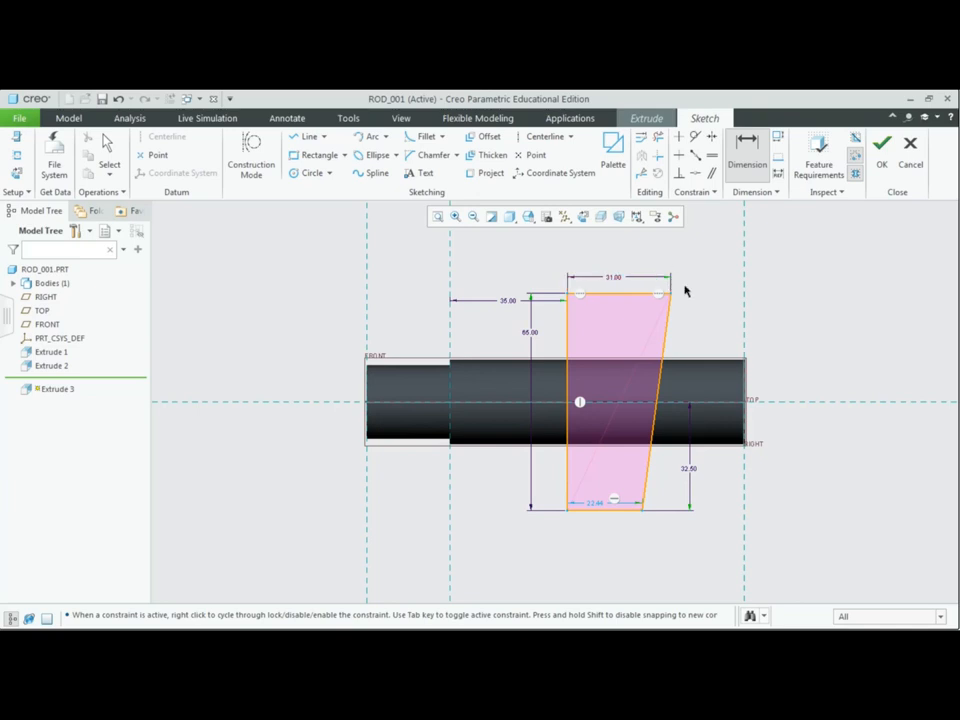
Set the length of the profile's lower edge to 25+3 mm
{"action": "double_click", "coordinate": [595, 502]}
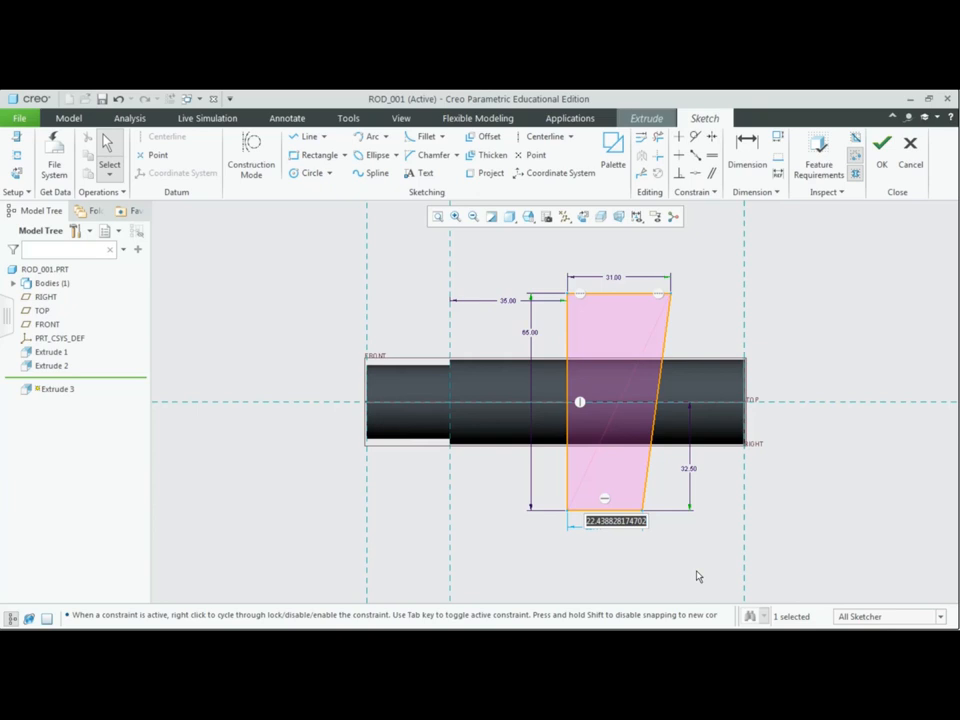
{"action": "type", "text": "2"}
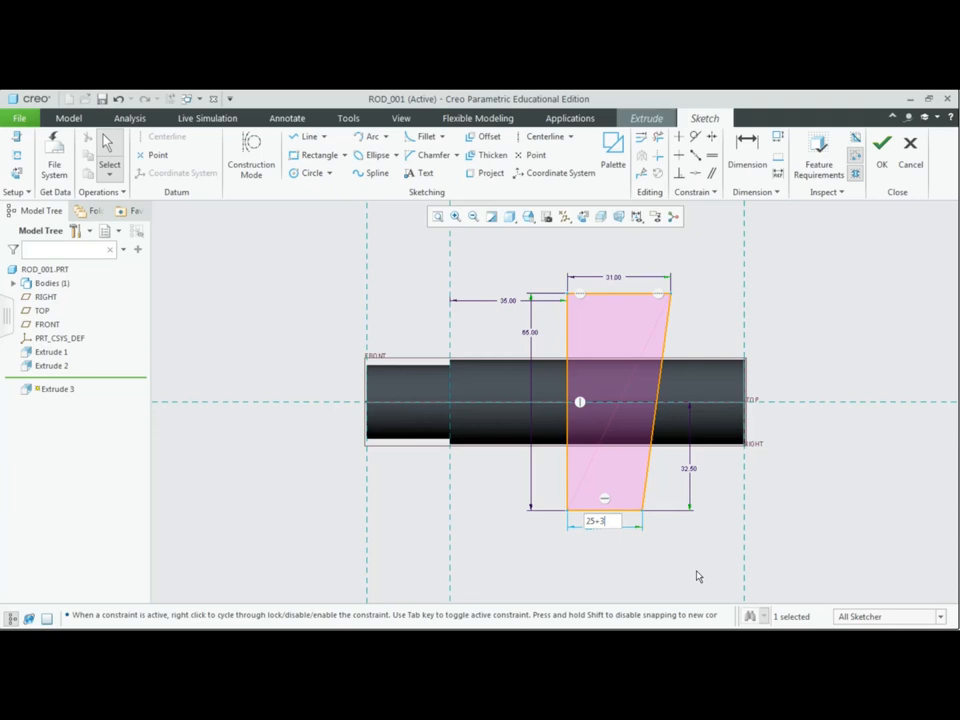
{"action": "type", "text": "5+3"}
{"action": "key", "text": "Return"}
{"action": "left_click", "coordinate": [697, 577]}
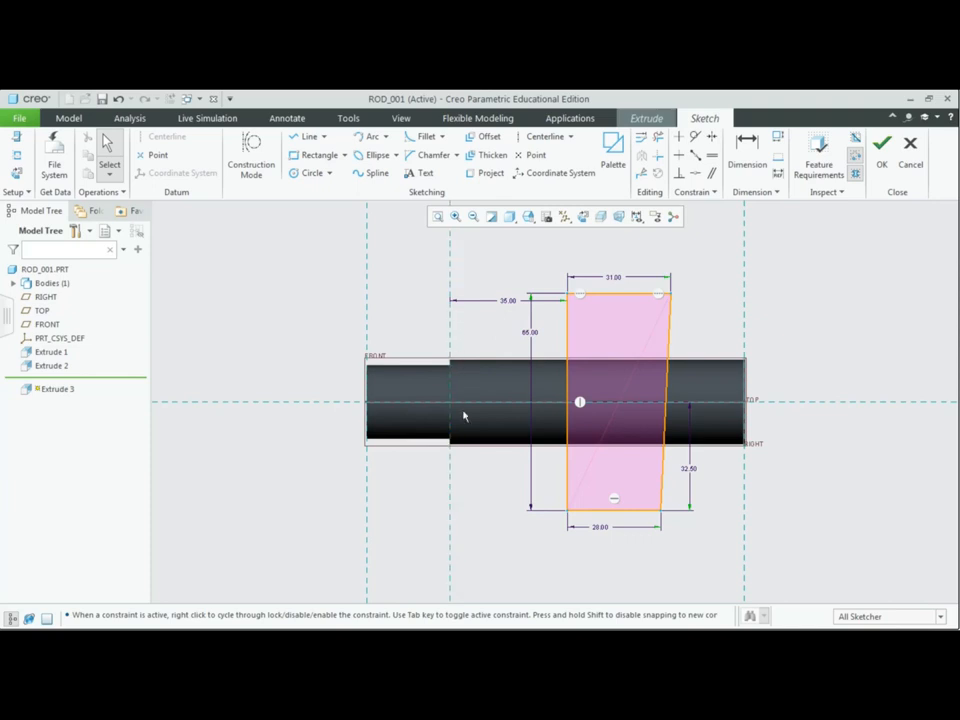
Accept the sketch and cut the tapered slot through the rod with a symmetric 8 mm extrude that removes material
{"action": "left_click", "coordinate": [881, 160]}
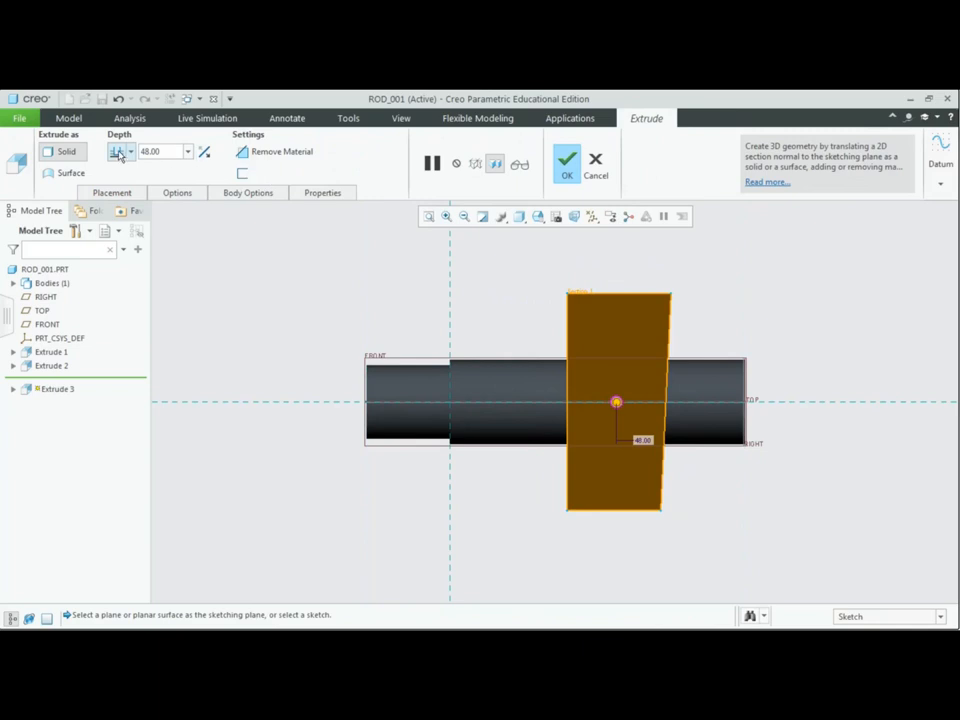
{"action": "left_click", "coordinate": [118, 155]}
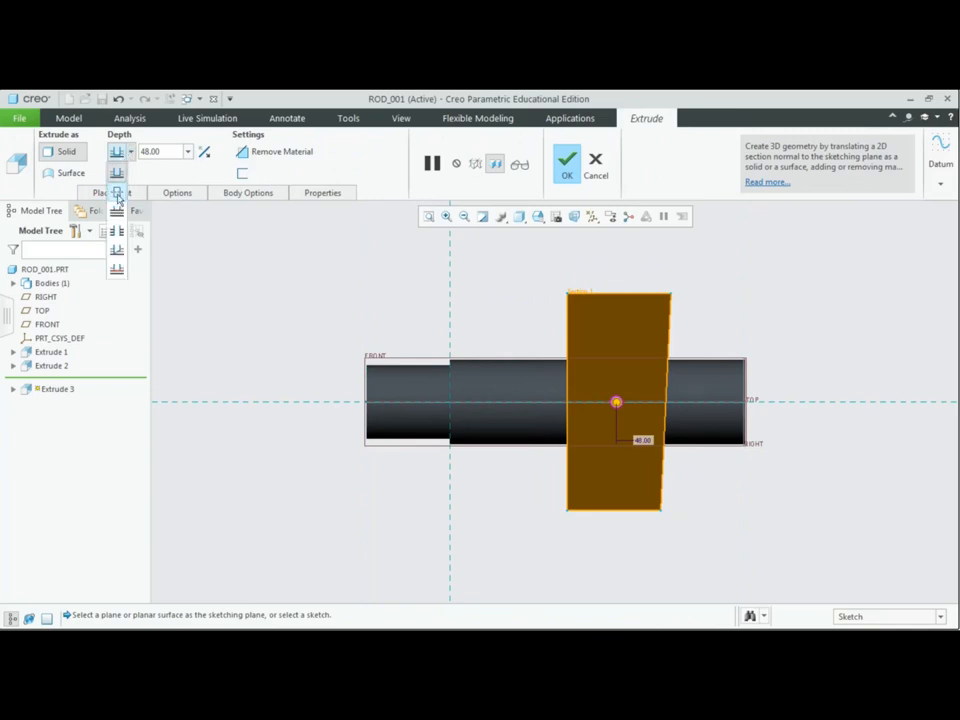
{"action": "left_click", "coordinate": [118, 195]}
{"action": "double_click", "coordinate": [172, 151]}
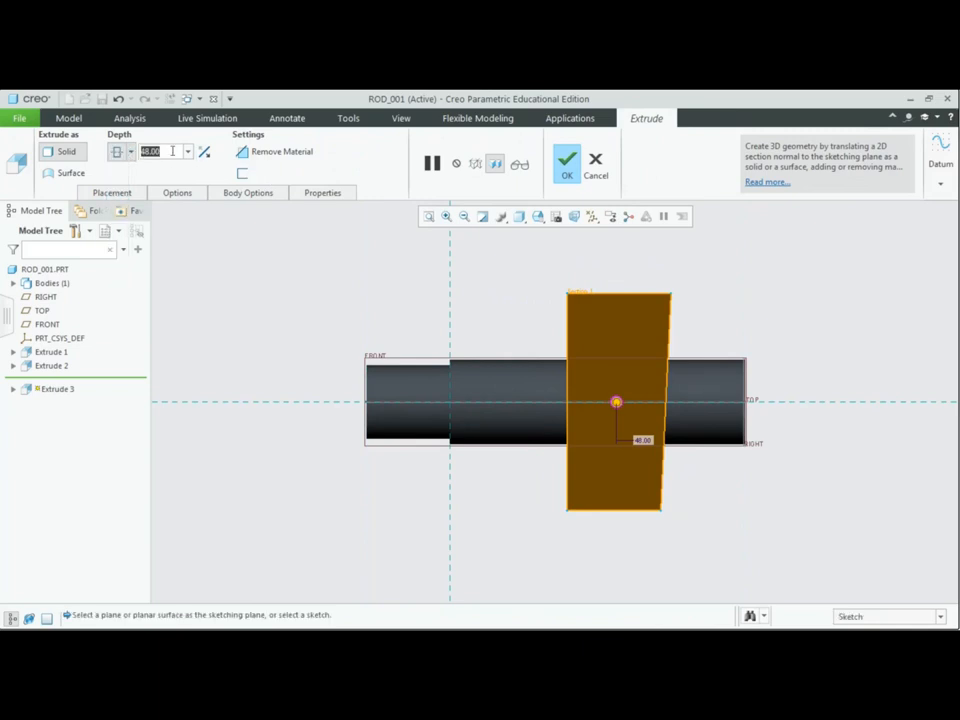
{"action": "type", "text": "8"}
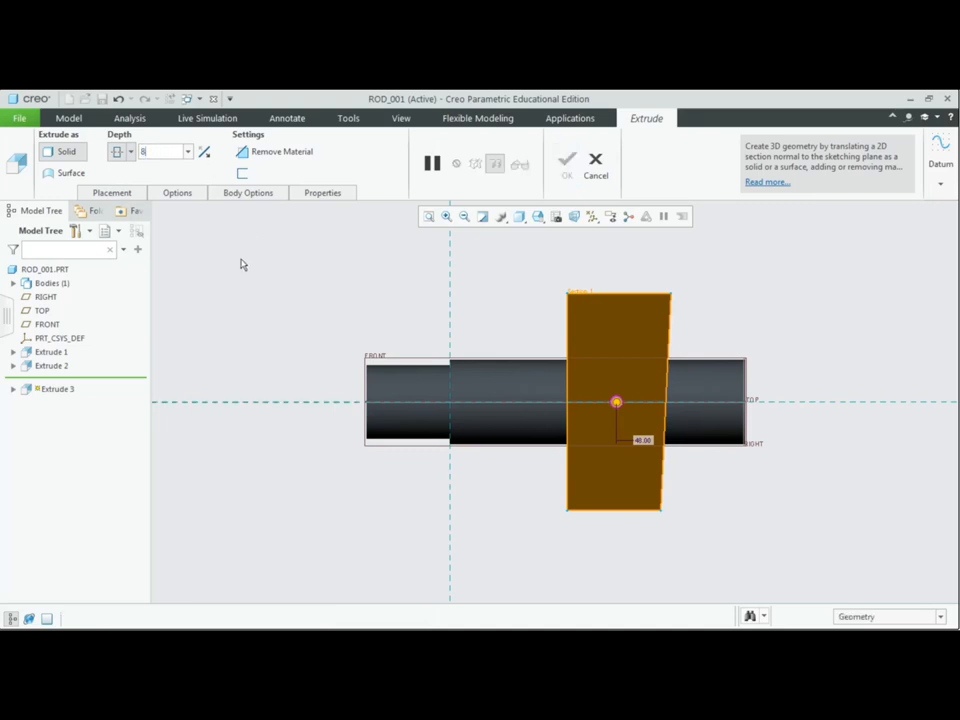
{"action": "key", "text": "Return"}
{"action": "left_click", "coordinate": [286, 152]}
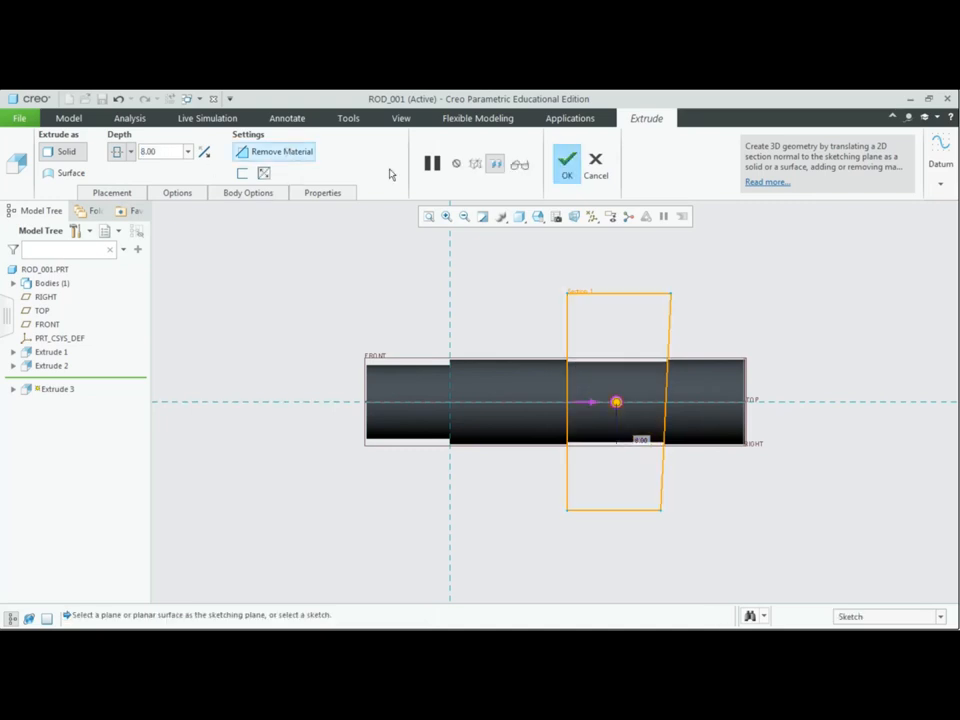
{"action": "left_click", "coordinate": [569, 168]}
Examine the tapered slot and the rod's end from several angles and distances
{"action": "middle_click_drag", "start_coordinate": [500, 320], "coordinate": [575, 371]}
{"action": "scroll", "coordinate": [728, 458], "scroll_direction": "down", "scroll_amount": 2}
{"action": "scroll", "coordinate": [735, 459], "scroll_direction": "down", "scroll_amount": 1}
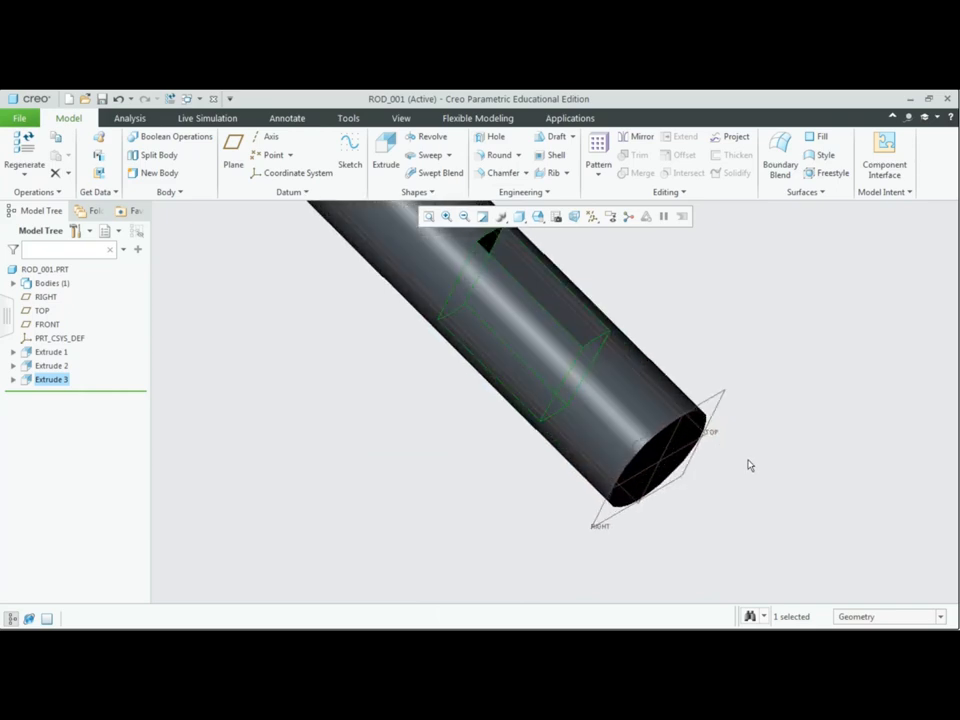
{"action": "left_click", "coordinate": [537, 227]}
{"action": "left_click", "coordinate": [585, 172]}
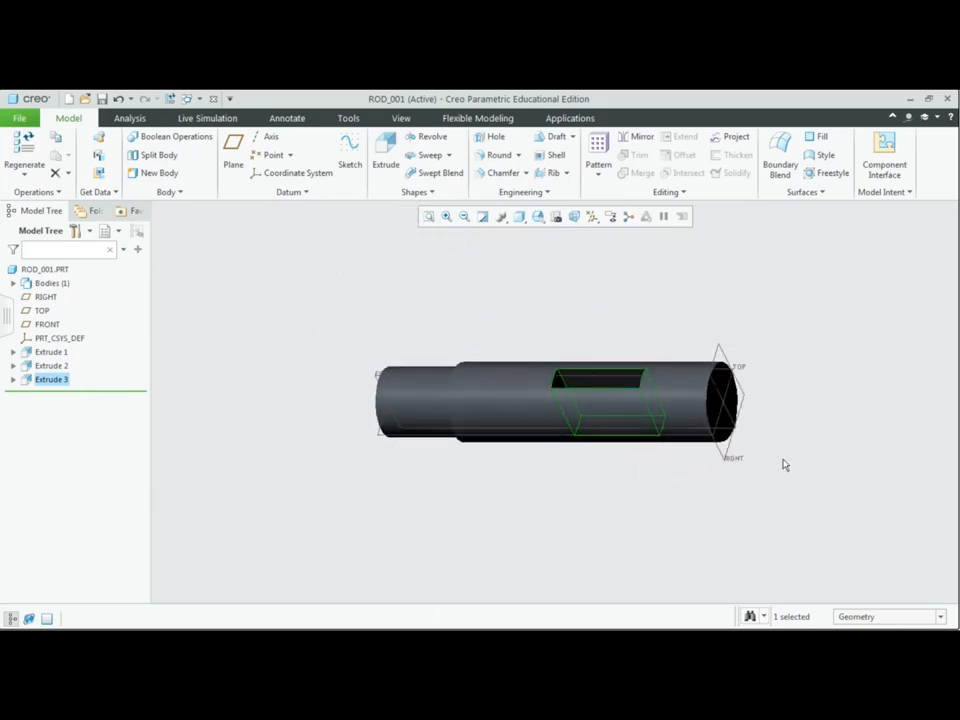
{"action": "scroll", "coordinate": [741, 444], "scroll_direction": "down", "scroll_amount": 3}
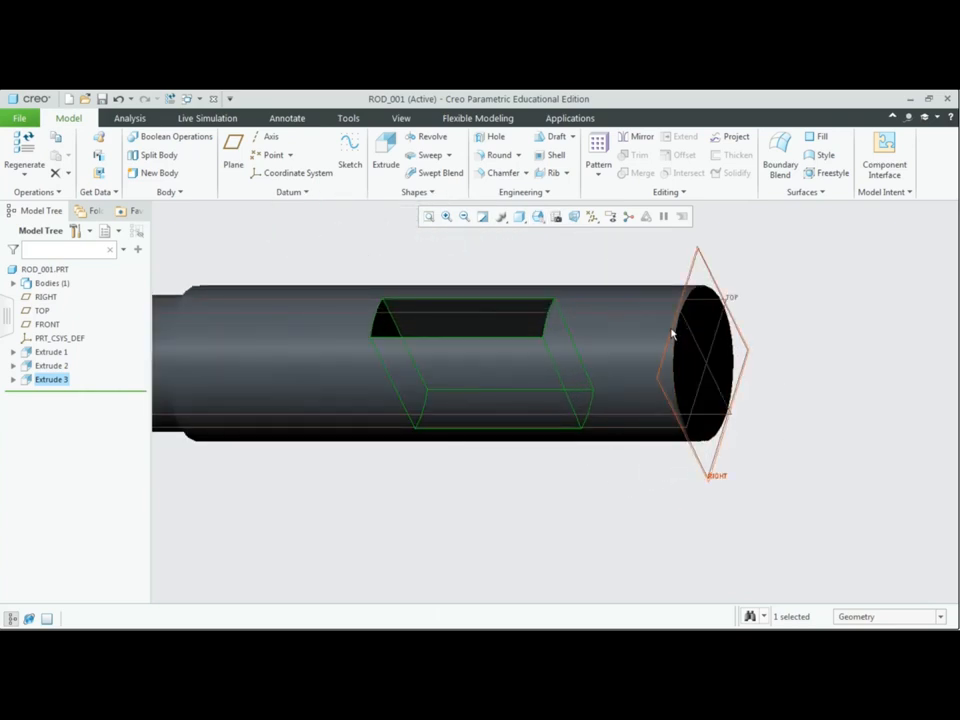
{"action": "mouse_move", "coordinate": [750, 311]}
{"action": "middle_mouse_down"}
{"action": "mouse_move", "coordinate": [733, 300]}
{"action": "mouse_move", "coordinate": [745, 296]}
{"action": "mouse_move", "coordinate": [682, 300]}
{"action": "mouse_move", "coordinate": [814, 307]}
{"action": "middle_mouse_up"}
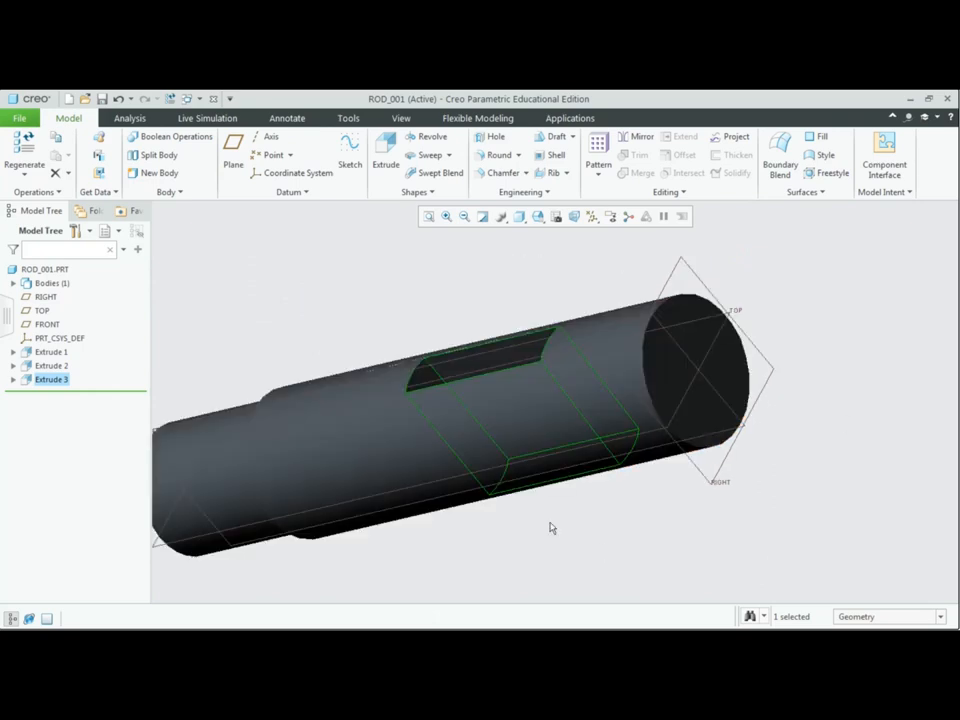
Chamfer the circular edge at the free end of the rod's larger-diameter section with a 45 x D chamfer, D set to 1
{"action": "left_click", "coordinate": [503, 175]}
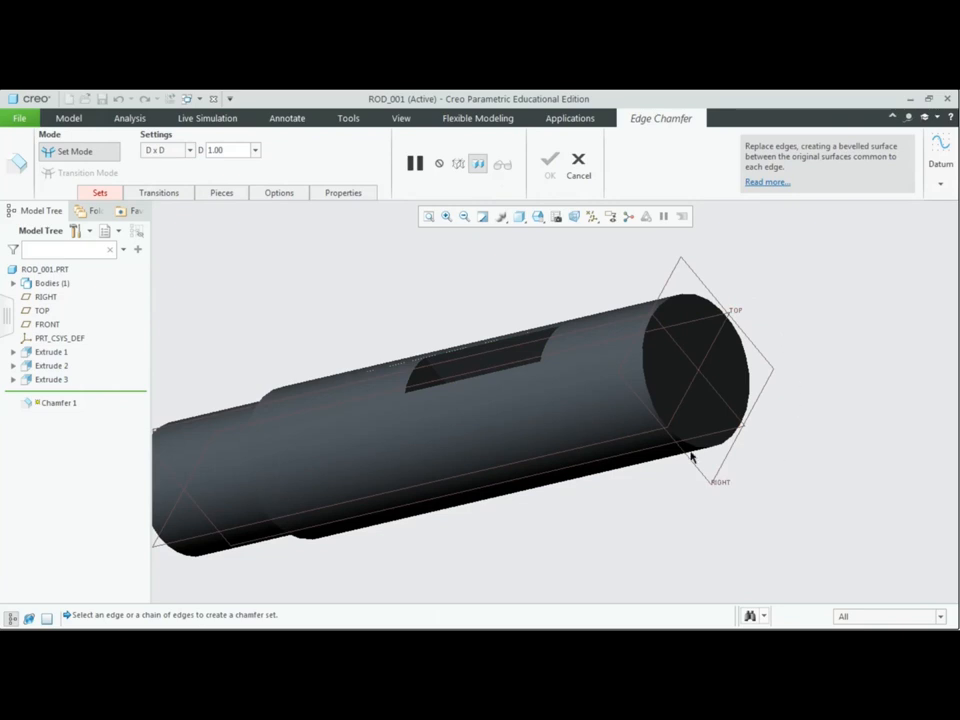
{"action": "left_click", "coordinate": [191, 152]}
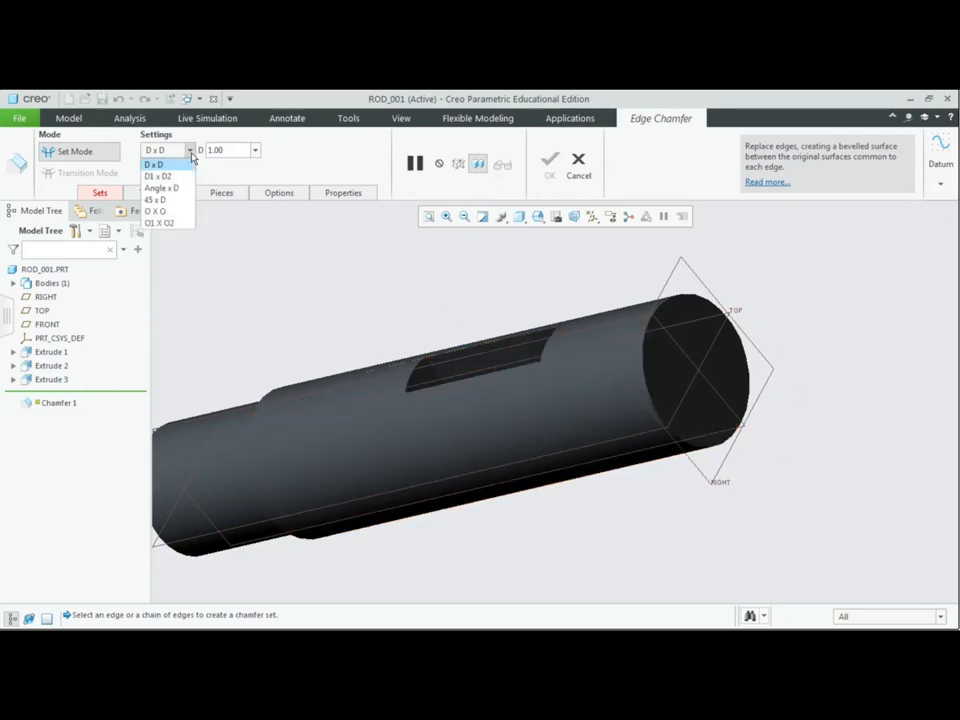
{"action": "left_click", "coordinate": [168, 199]}
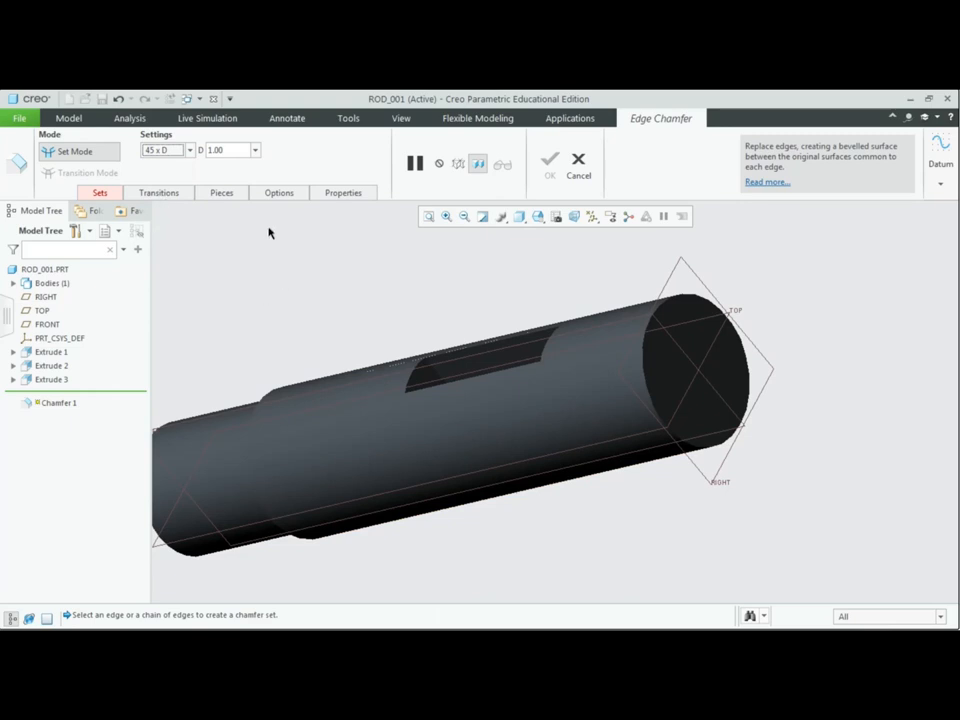
{"action": "double_click", "coordinate": [230, 150]}
{"action": "type", "text": "1"}
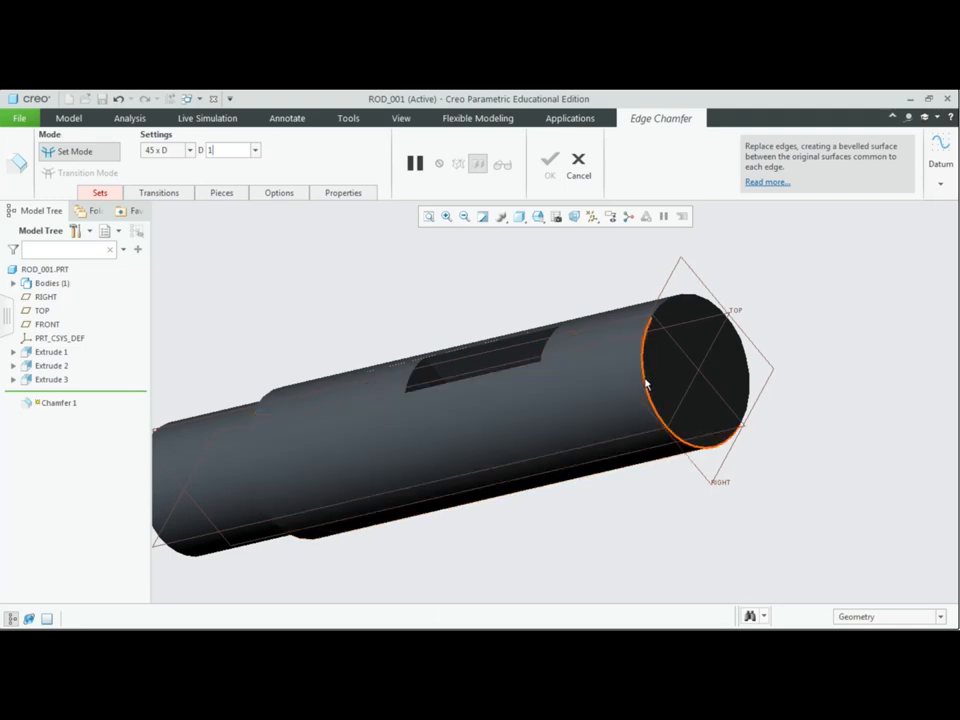
{"action": "key", "text": "Return"}
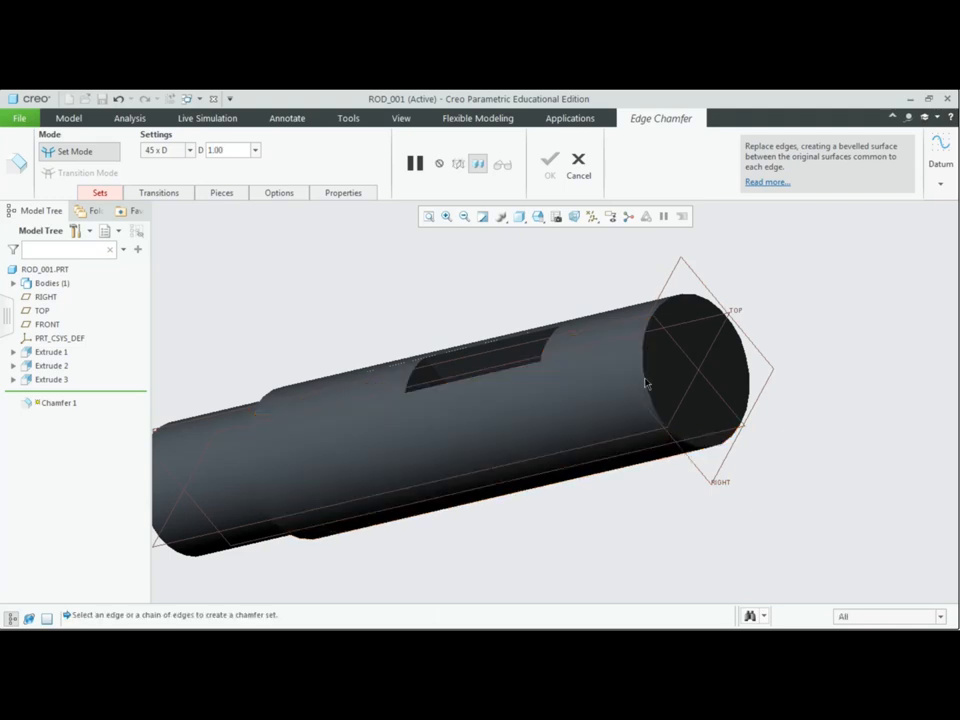
{"action": "left_click", "coordinate": [697, 302]}
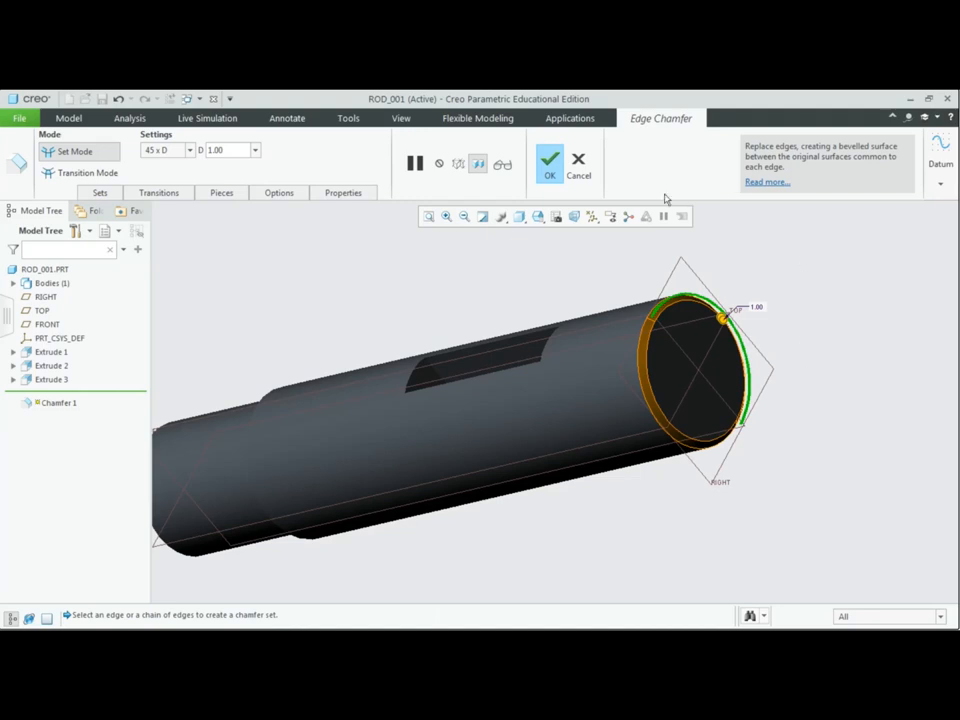
{"action": "left_click", "coordinate": [551, 163]}
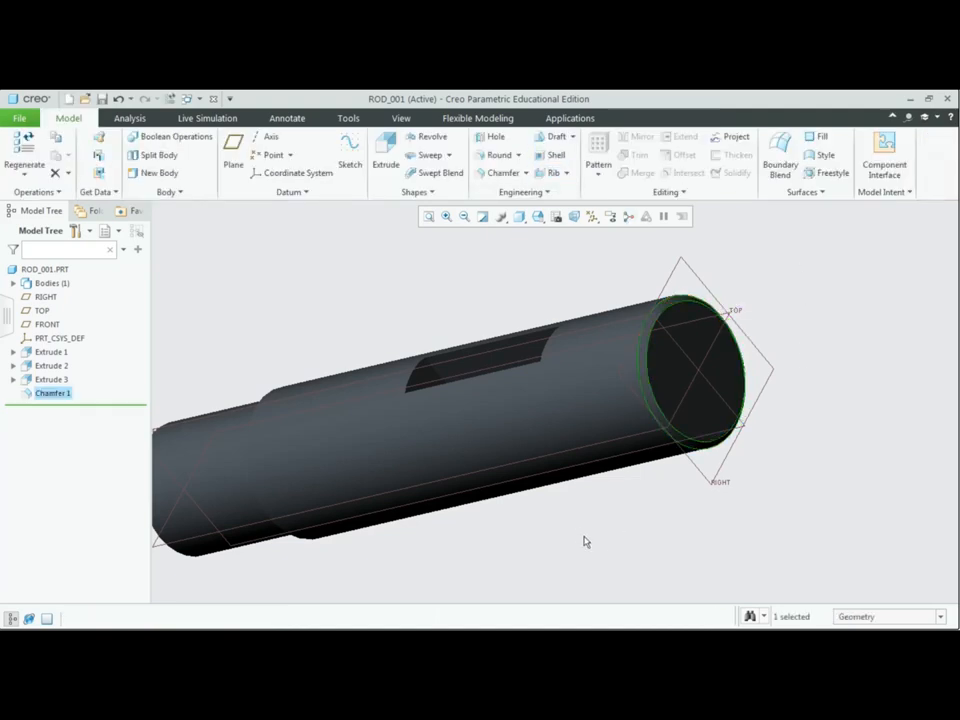
Apply the olive-yellow appearance from My Appearances to the entire rod, using the Part selection filter
{"action": "mouse_move", "coordinate": [590, 524]}
{"action": "middle_mouse_down"}
{"action": "mouse_move", "coordinate": [491, 525]}
{"action": "mouse_move", "coordinate": [530, 528]}
{"action": "middle_mouse_up"}
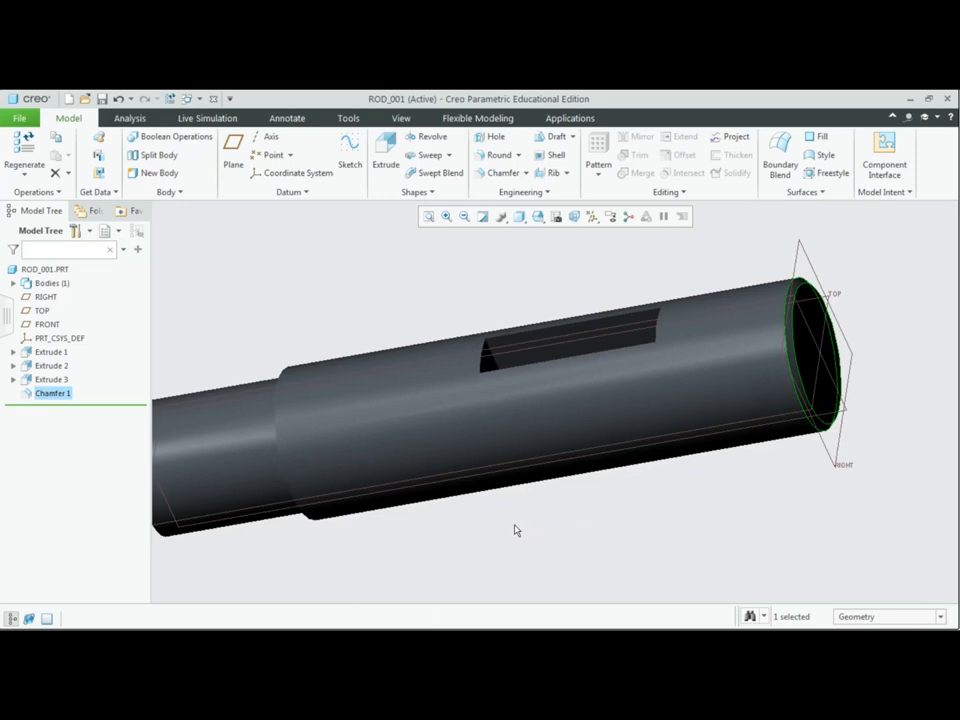
{"action": "middle_click_drag", "start_coordinate": [488, 532], "coordinate": [570, 528]}
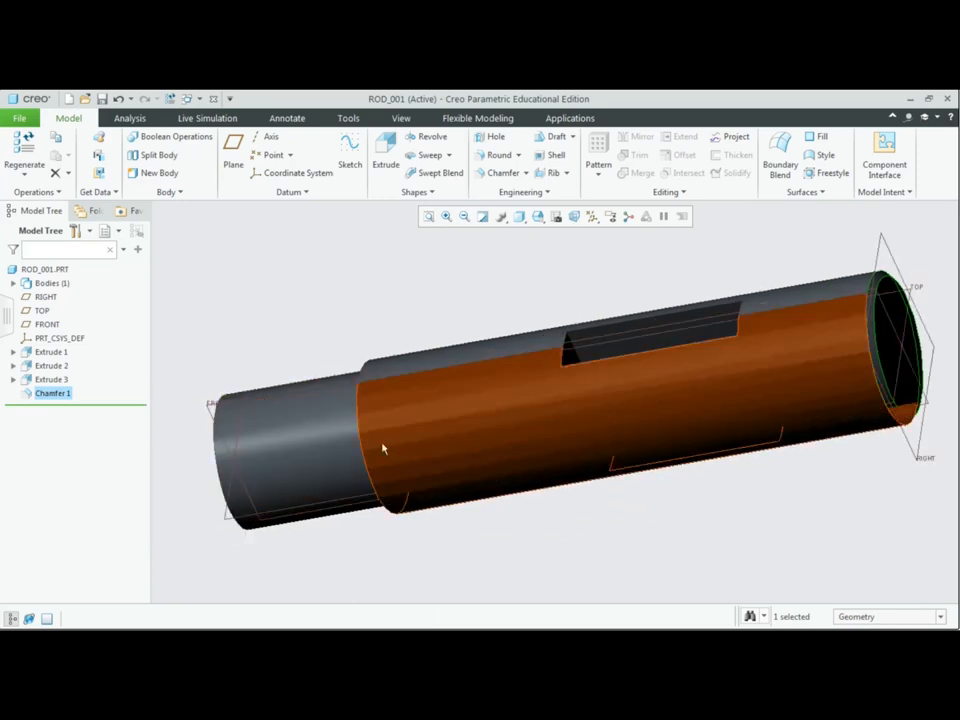
{"action": "left_click", "coordinate": [405, 120]}
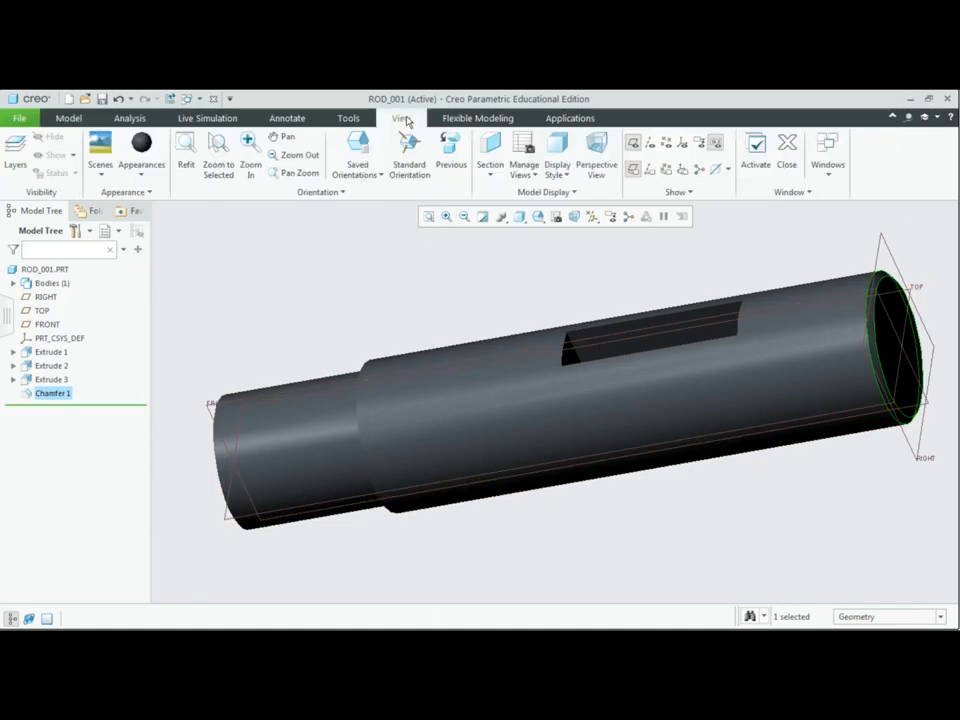
{"action": "left_click", "coordinate": [145, 177]}
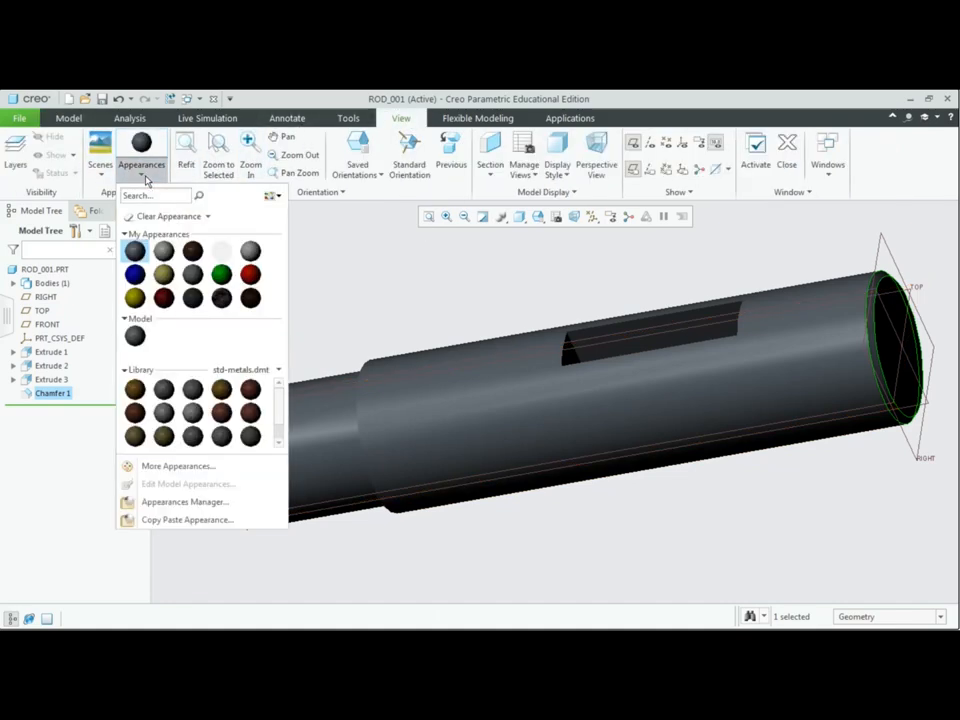
{"action": "left_click", "coordinate": [163, 282]}
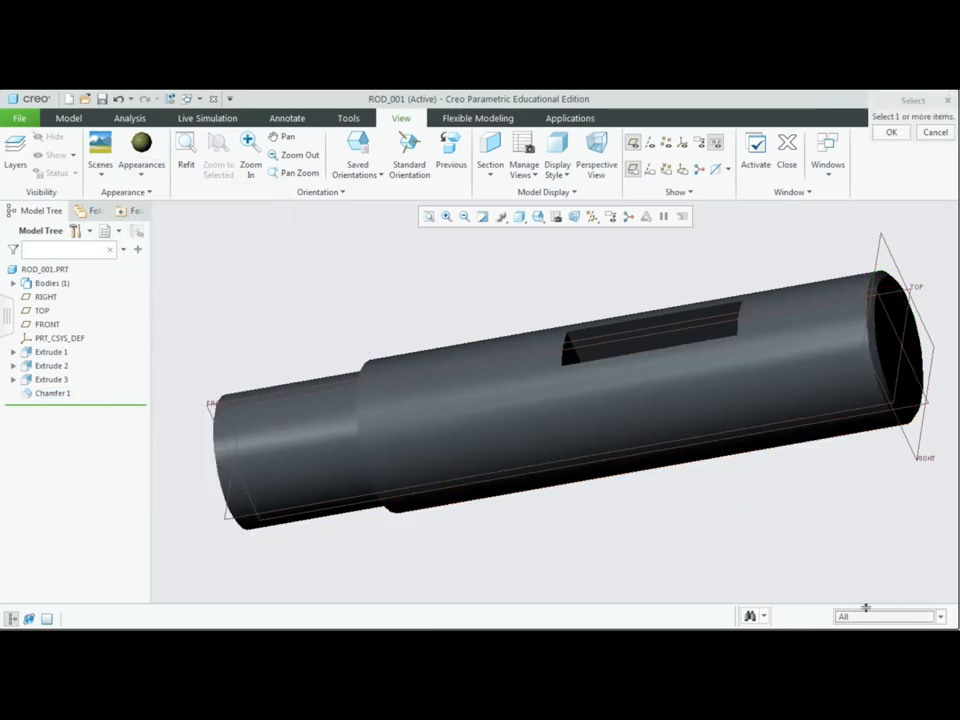
{"action": "left_click", "coordinate": [941, 617]}
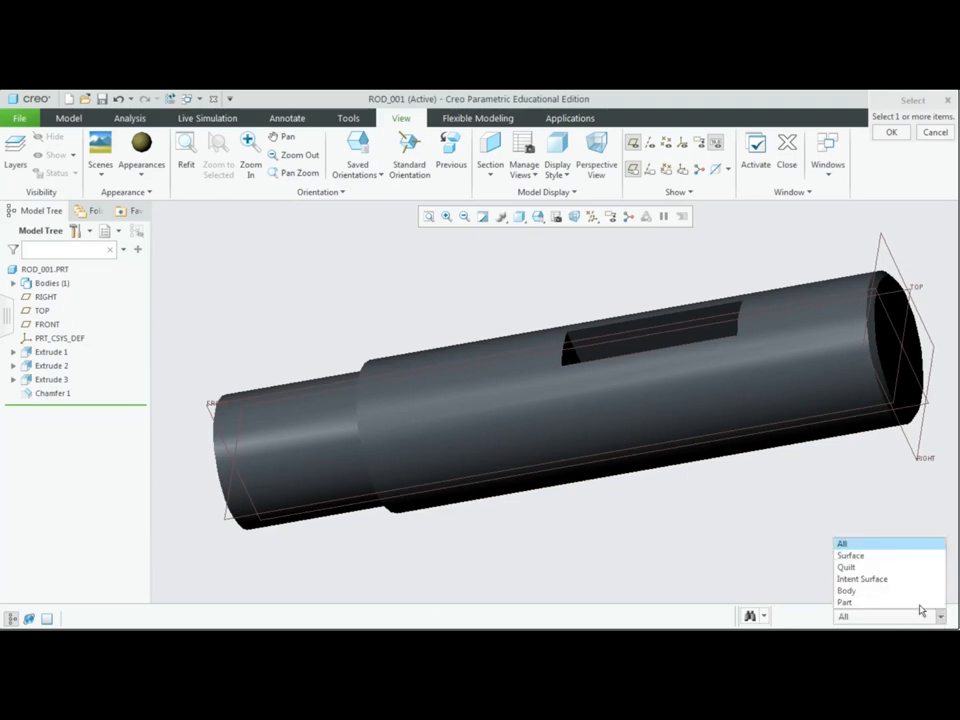
{"action": "left_click", "coordinate": [908, 606]}
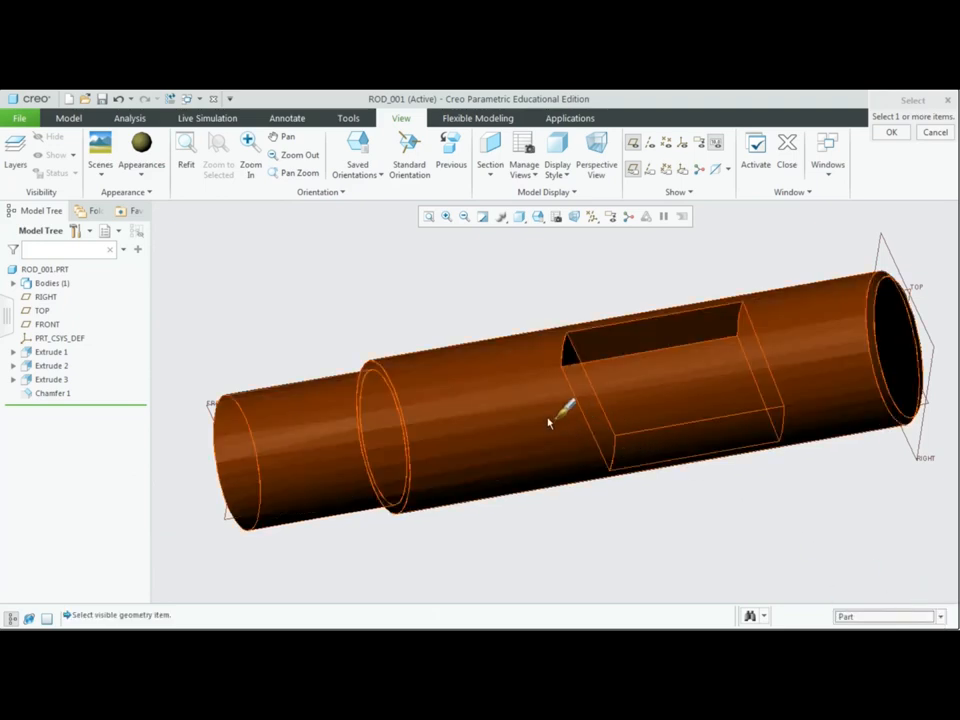
{"action": "left_click", "coordinate": [550, 415]}
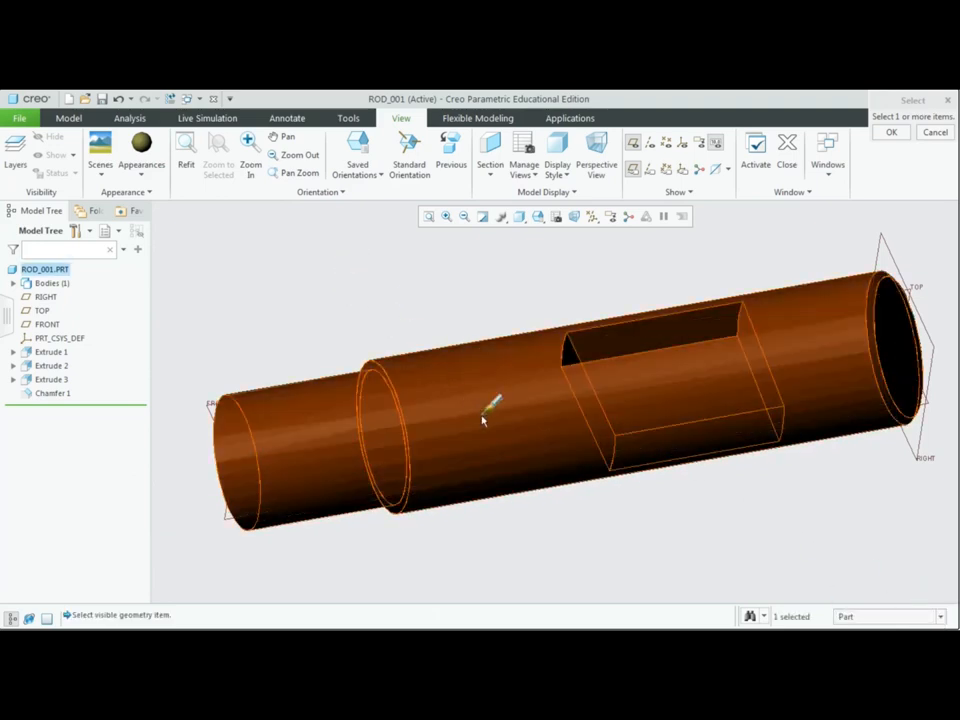
{"action": "middle_click", "coordinate": [370, 311]}
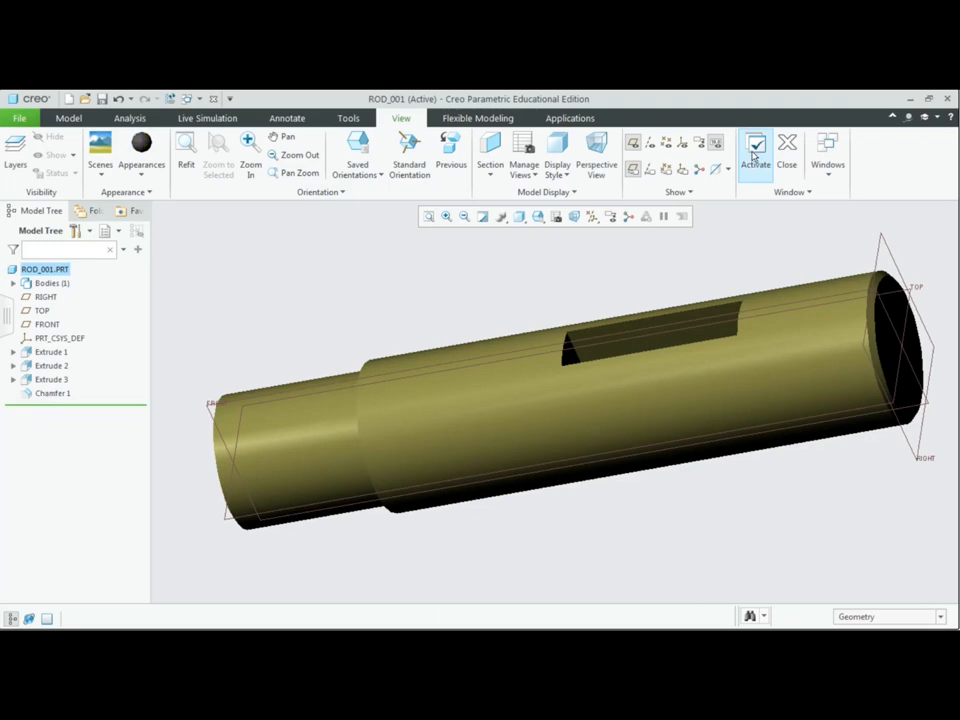
Save a copy of the rod as ROD_002 and close the rod part
{"action": "left_click", "coordinate": [20, 118]}
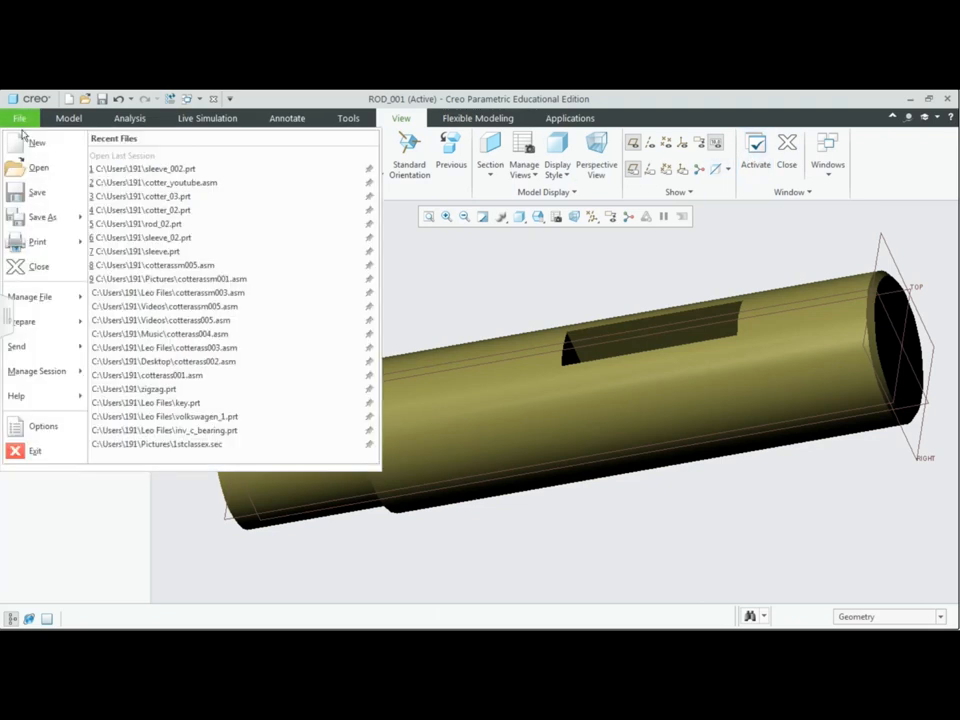
{"action": "mouse_move", "coordinate": [44, 229]}
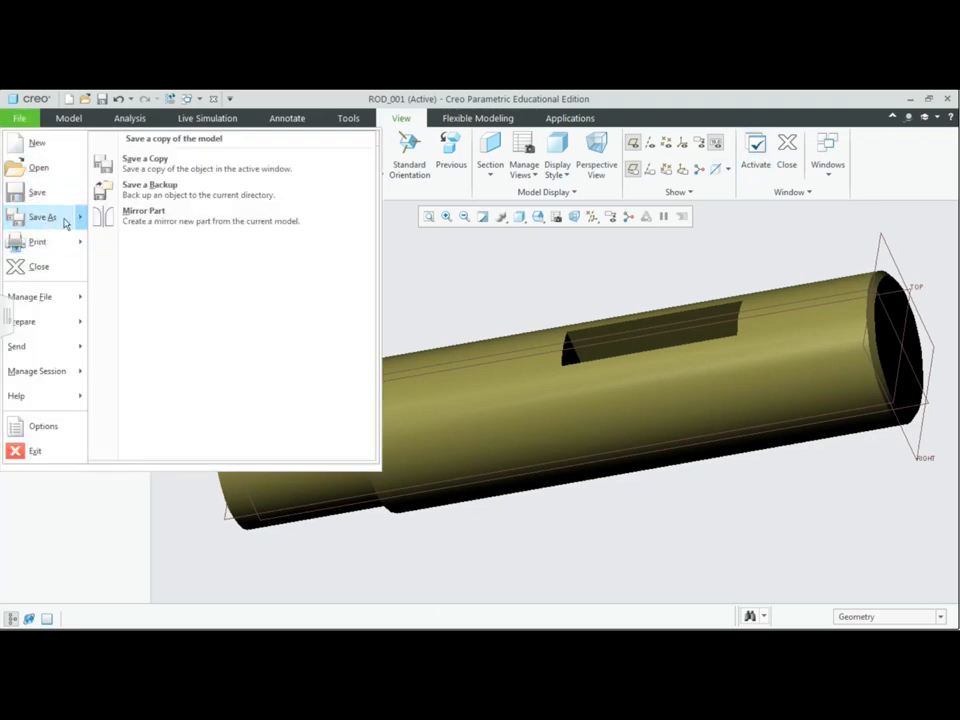
{"action": "left_click", "coordinate": [150, 162]}
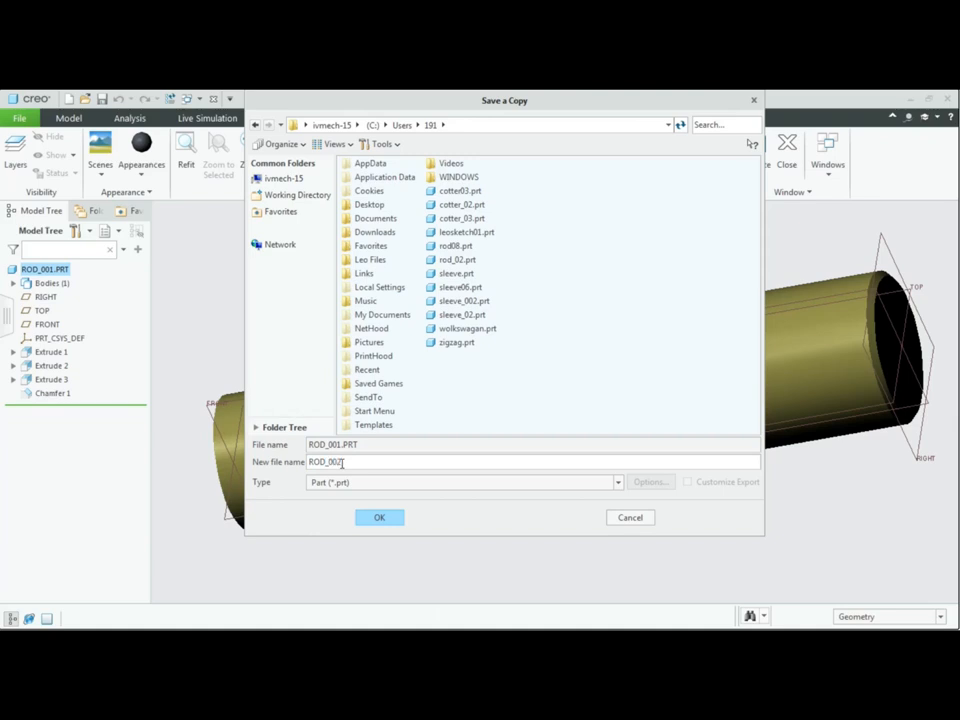
{"action": "left_click", "coordinate": [380, 518]}
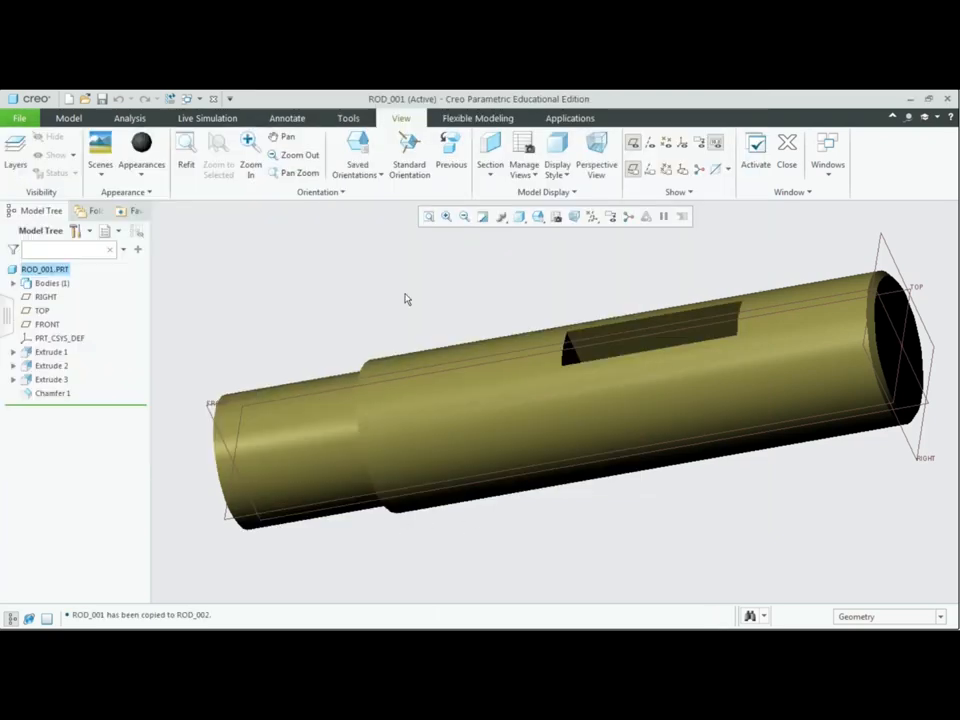
{"action": "left_click", "coordinate": [22, 120]}
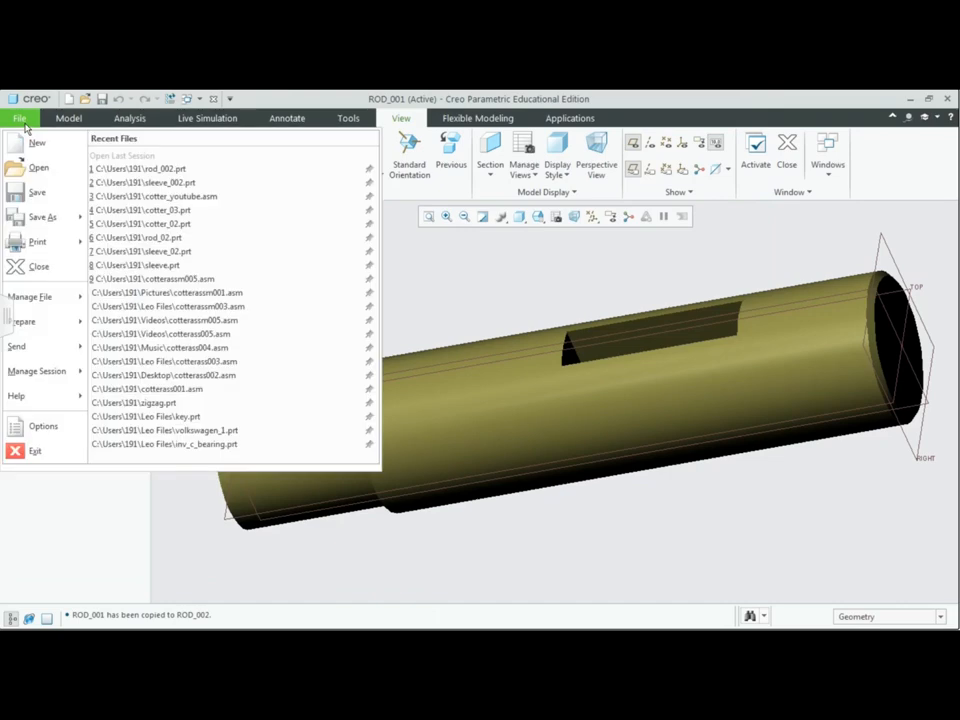
{"action": "left_click", "coordinate": [21, 268]}
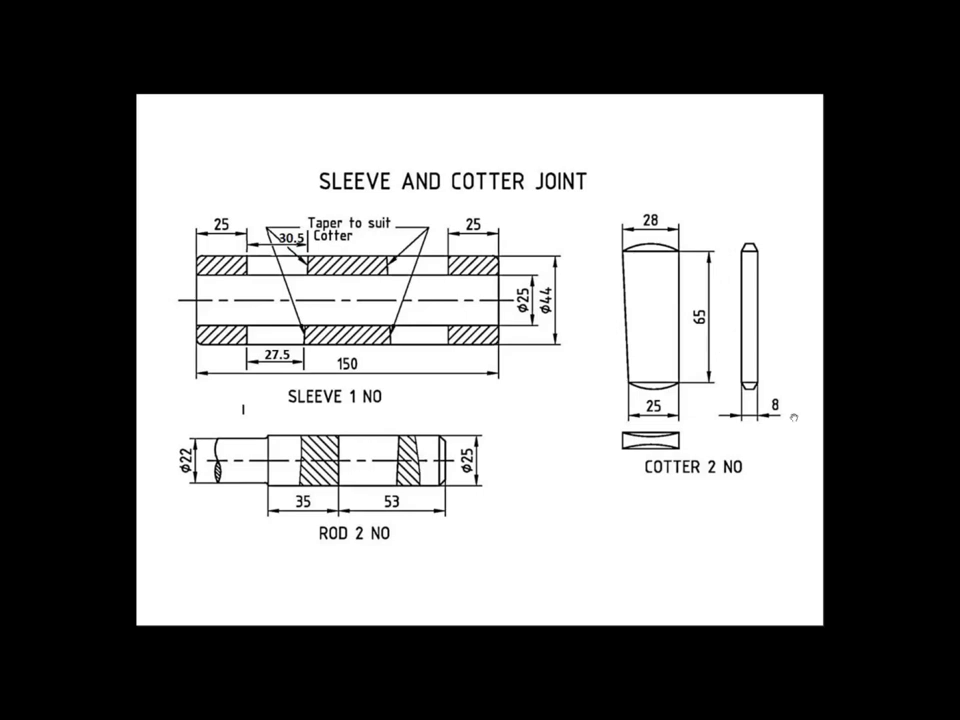
Create a new solid part named COTTER_001 from the mmns_part_solid_abs template instead of the default template
{"action": "key", "text": "alt+Tab"}
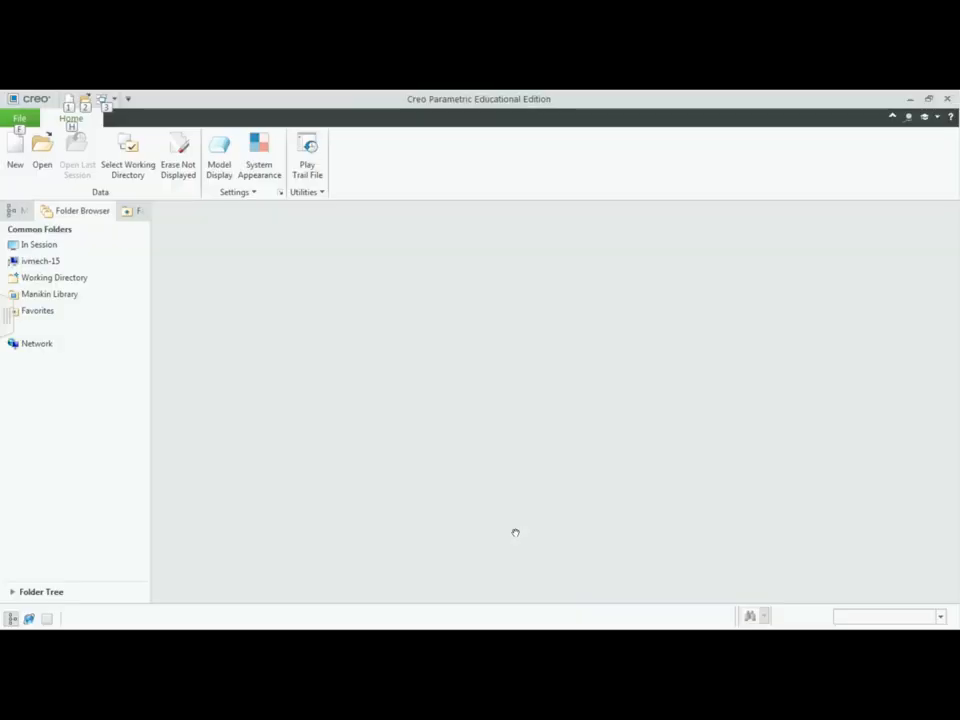
{"action": "left_click", "coordinate": [13, 157]}
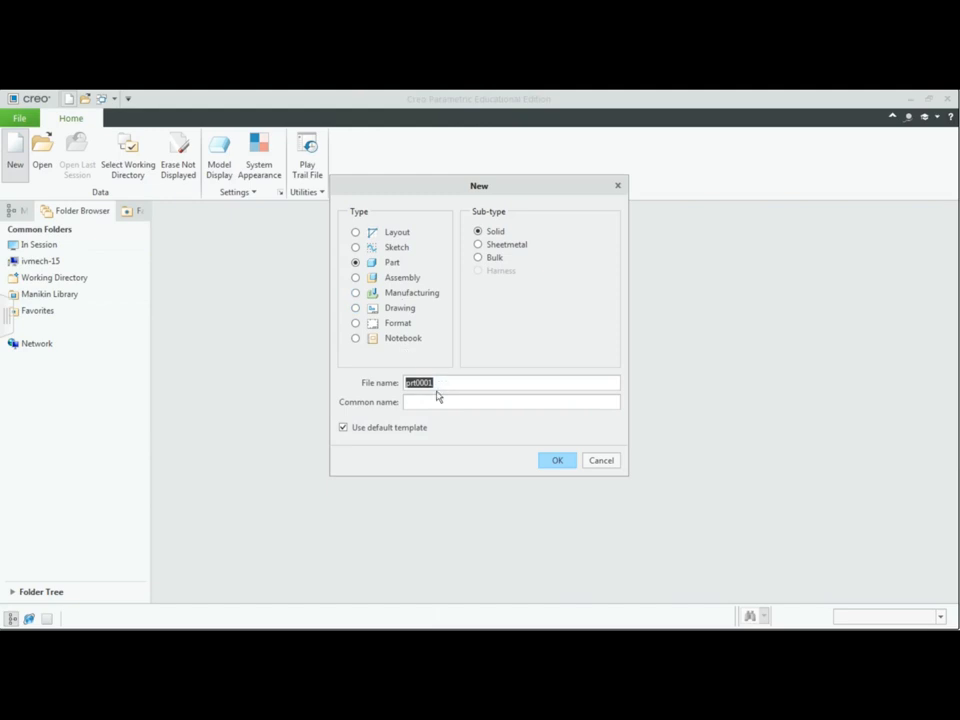
{"action": "type", "text": "C"}
{"action": "left_click", "coordinate": [343, 428]}
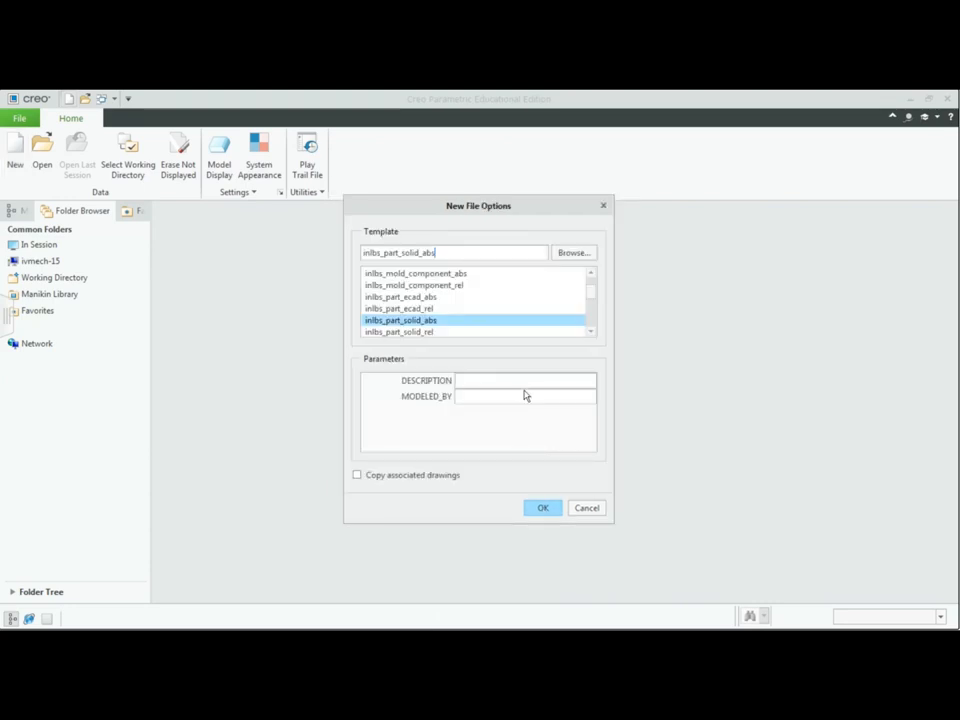
{"action": "left_click", "coordinate": [592, 333]}
{"action": "left_click", "coordinate": [592, 333]}
{"action": "left_click", "coordinate": [592, 333]}
{"action": "left_click", "coordinate": [592, 333]}
{"action": "left_click", "coordinate": [592, 333]}
{"action": "left_click", "coordinate": [592, 333]}
{"action": "left_click", "coordinate": [387, 332]}
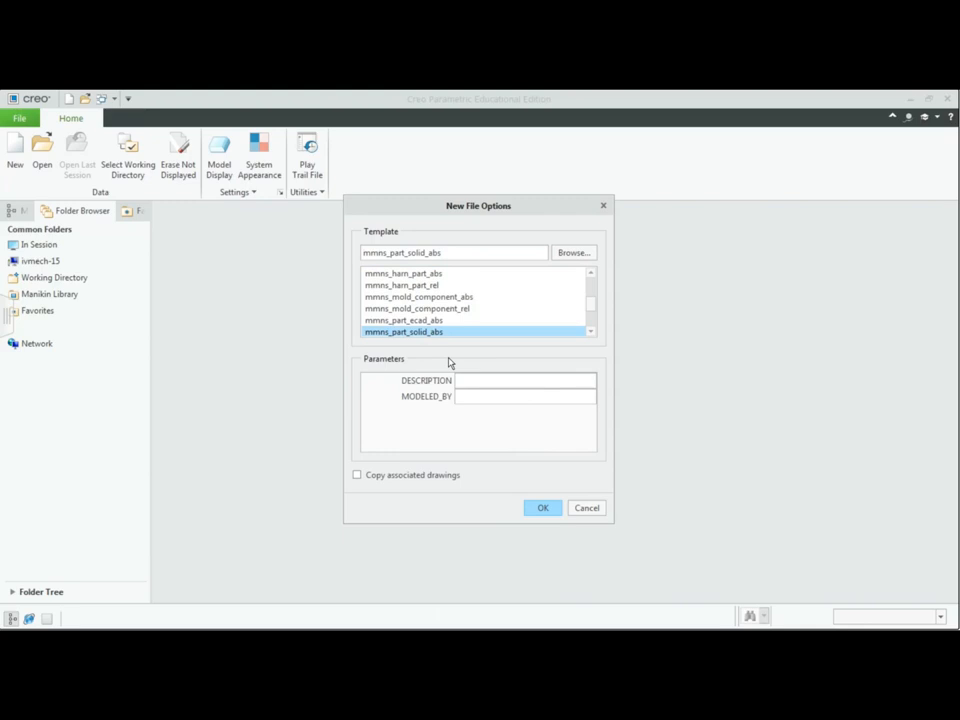
{"action": "left_click", "coordinate": [540, 509]}
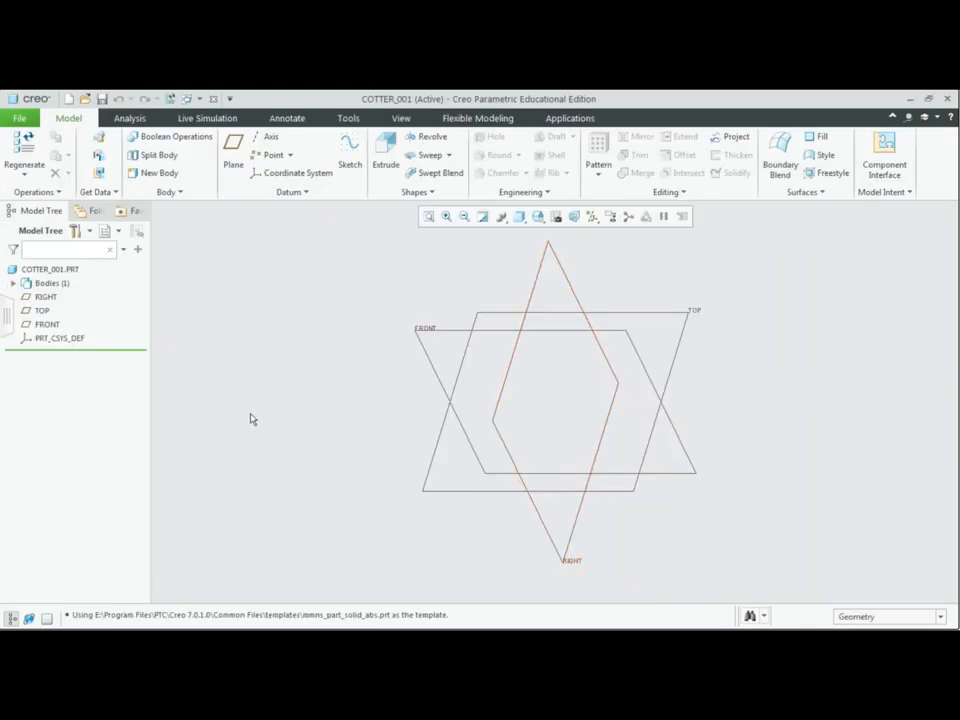
Start an extrude sketch on the FRONT plane, orient it to the 2D sketch view, and hide the datum planes and their name tags
{"action": "left_click", "coordinate": [440, 336]}
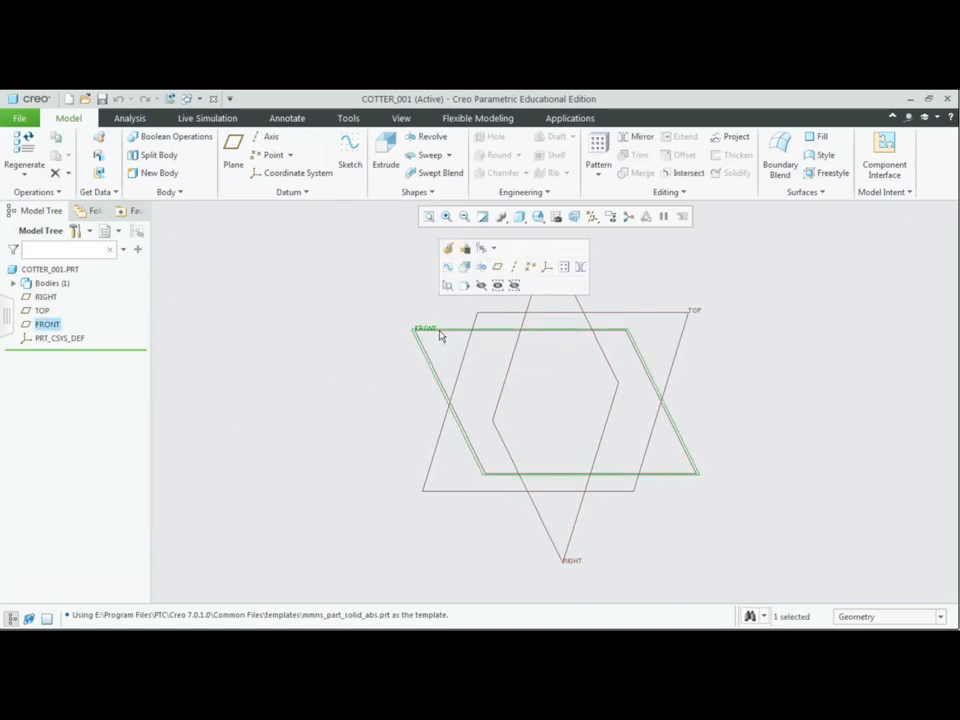
{"action": "left_click", "coordinate": [386, 152]}
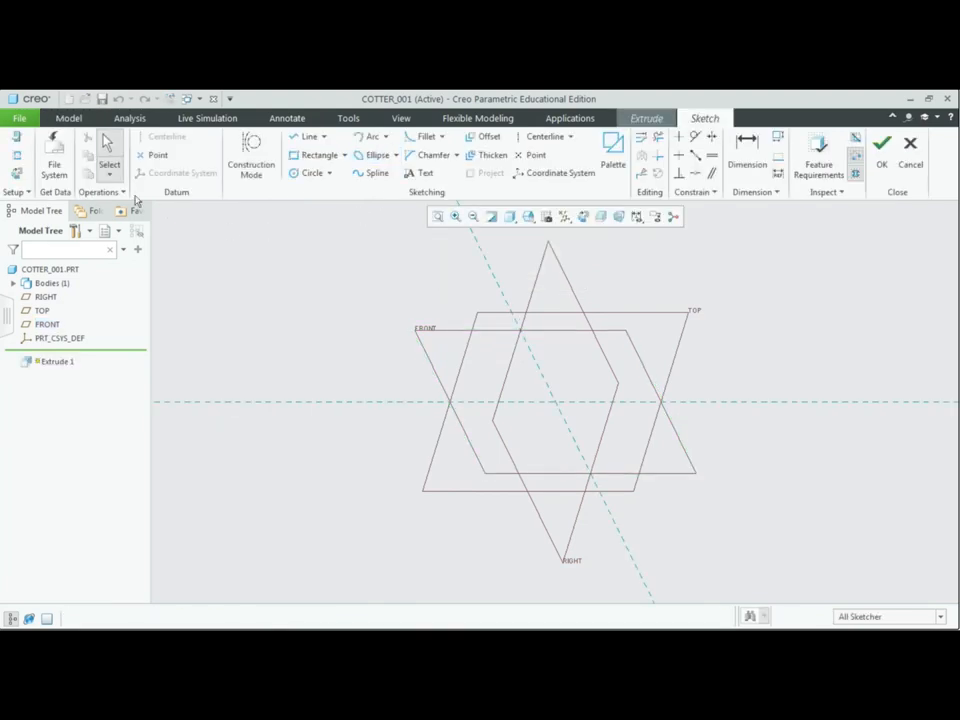
{"action": "left_click", "coordinate": [15, 173]}
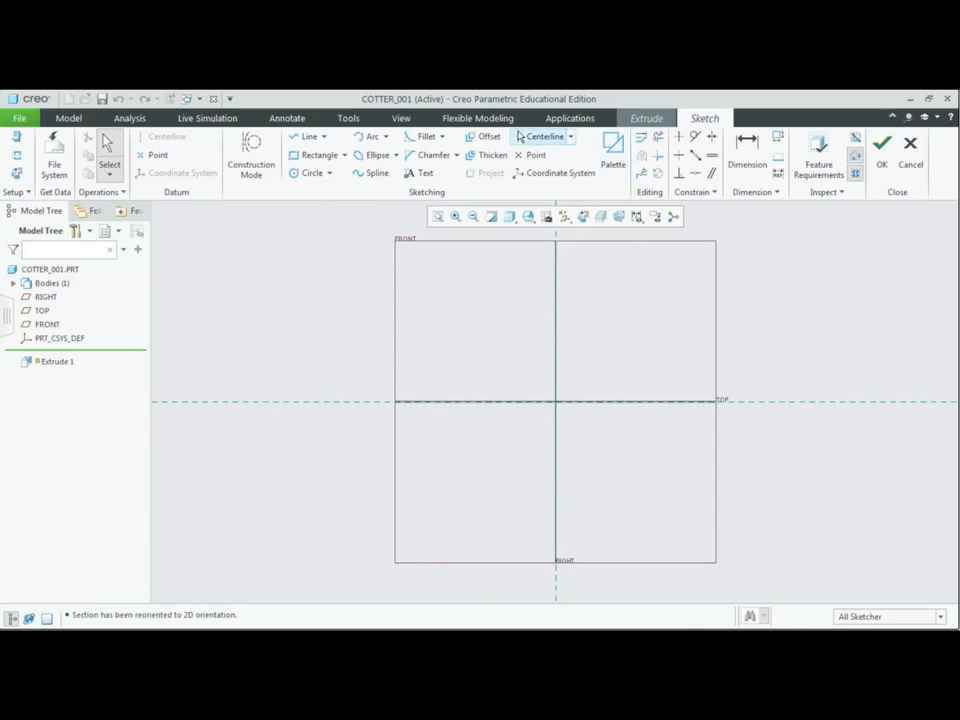
{"action": "left_click", "coordinate": [401, 118]}
{"action": "left_click", "coordinate": [633, 143]}
{"action": "left_click", "coordinate": [633, 169]}
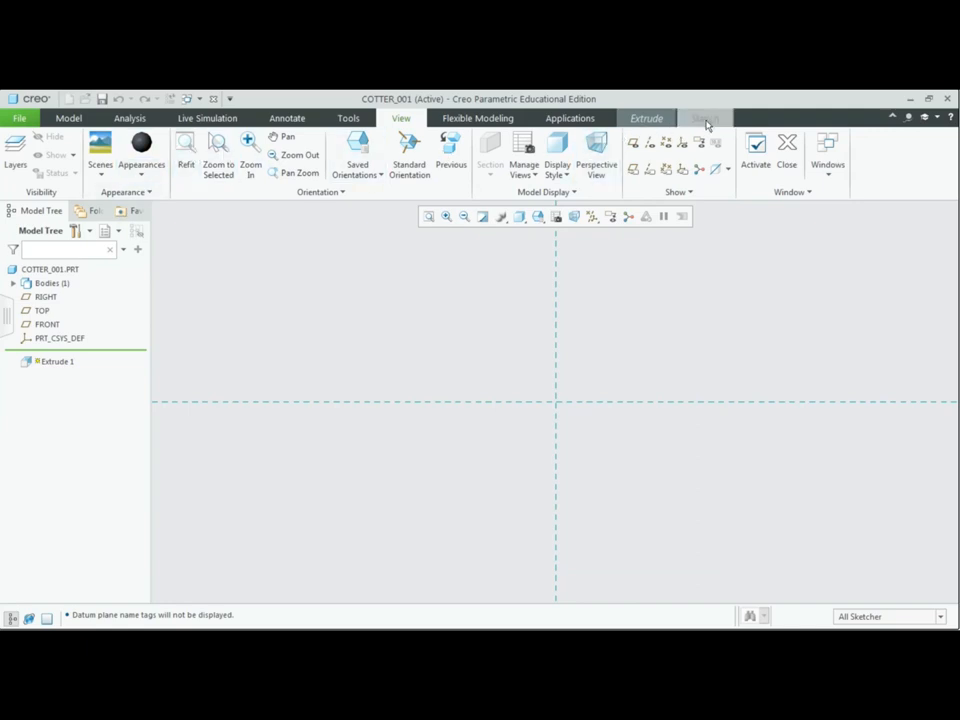
{"action": "left_click", "coordinate": [705, 119]}
Draw a horizontal and a vertical centerline along the sketch references, crossing at the origin
{"action": "left_click", "coordinate": [541, 137]}
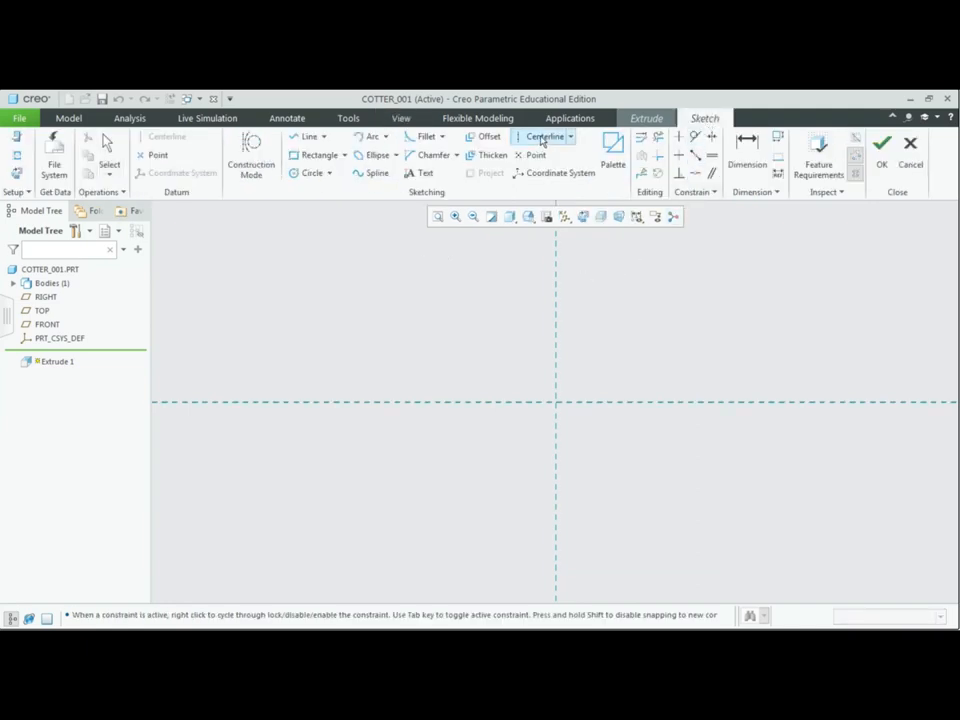
{"action": "left_click", "coordinate": [411, 400]}
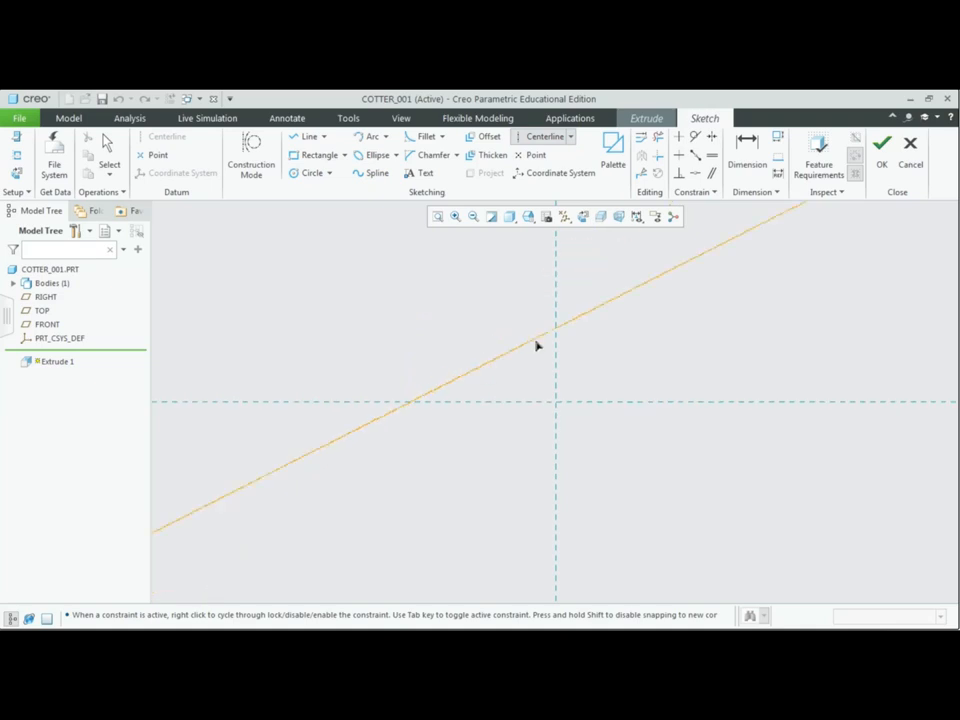
{"action": "left_click", "coordinate": [565, 390]}
{"action": "left_click", "coordinate": [557, 333]}
{"action": "left_click", "coordinate": [555, 441]}
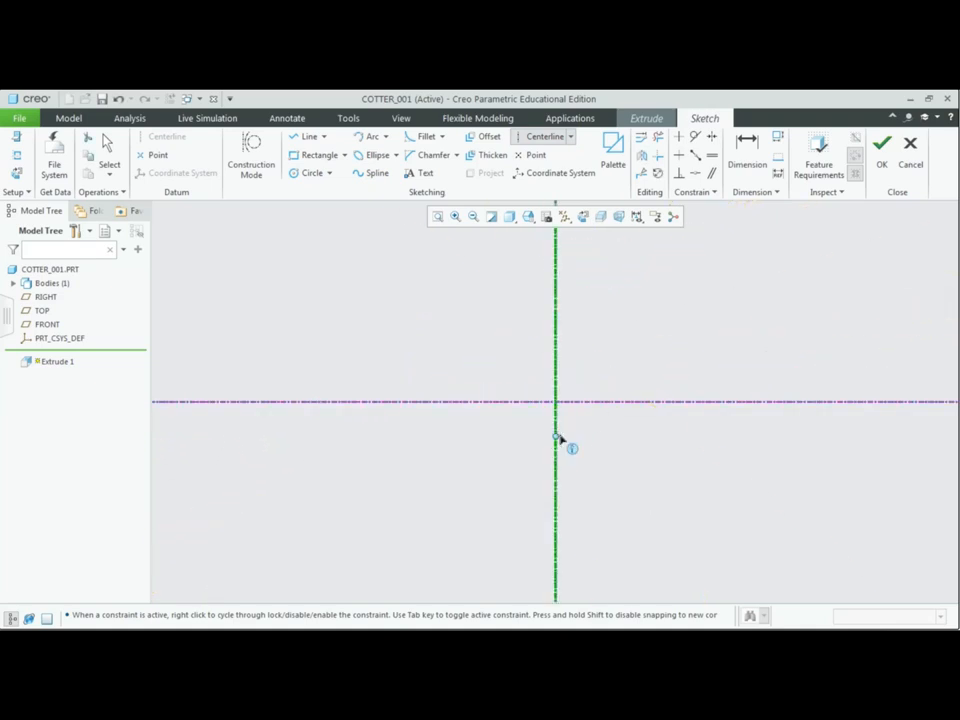
{"action": "middle_click", "coordinate": [662, 452]}
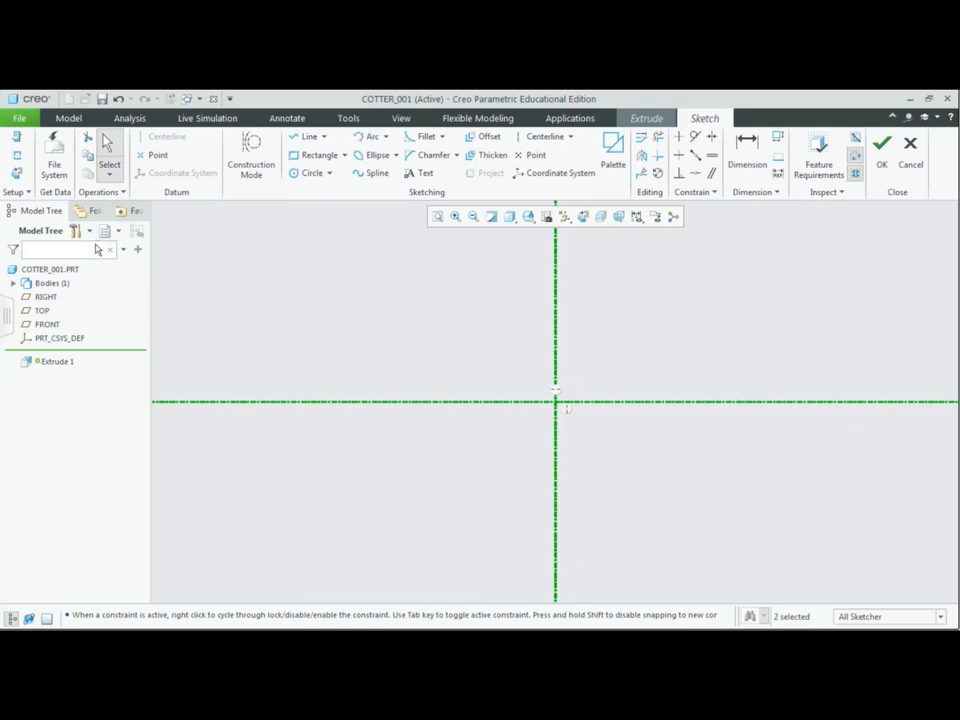
Draw a closed four-sided profile on the vertical centerline, about 354 mm high, 177 mm wide at the top and 121 mm at the bottom
{"action": "left_click", "coordinate": [323, 136]}
{"action": "left_click", "coordinate": [331, 155]}
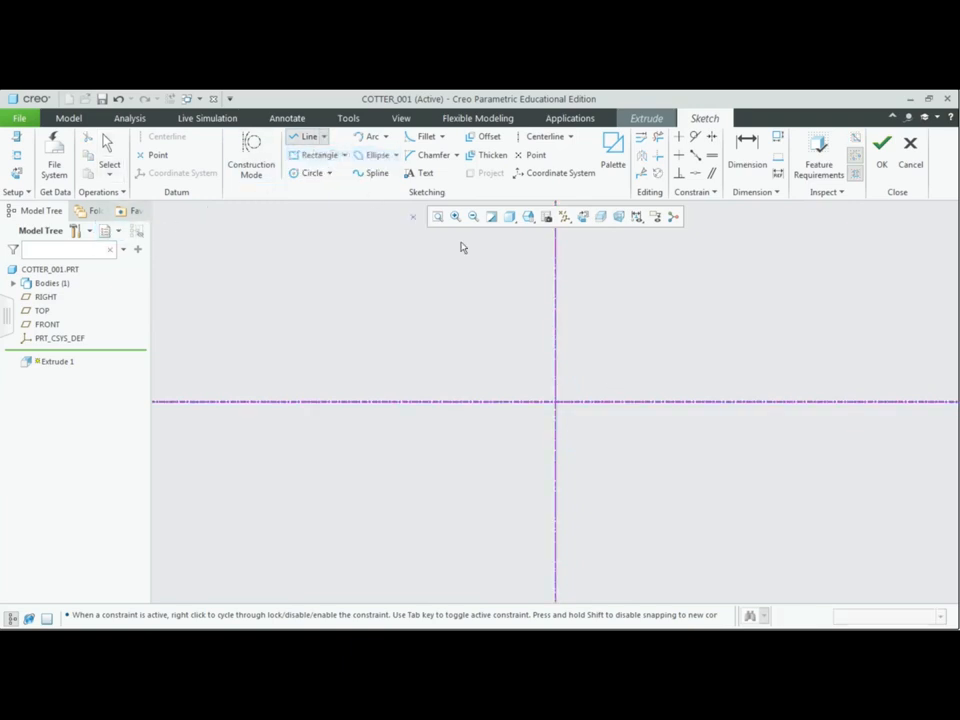
{"action": "left_click", "coordinate": [555, 300]}
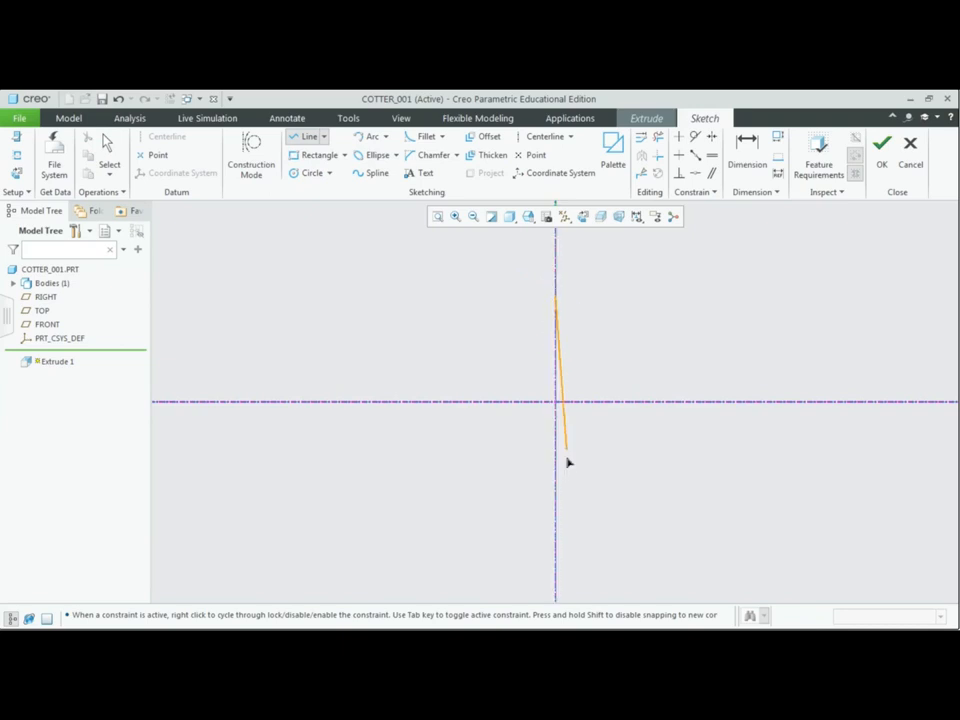
{"action": "left_click", "coordinate": [560, 521]}
{"action": "left_click", "coordinate": [632, 521]}
{"action": "left_click", "coordinate": [668, 297]}
{"action": "middle_click", "coordinate": [647, 302]}
{"action": "left_click", "coordinate": [666, 297]}
{"action": "left_click", "coordinate": [556, 296]}
{"action": "middle_click", "coordinate": [787, 303]}
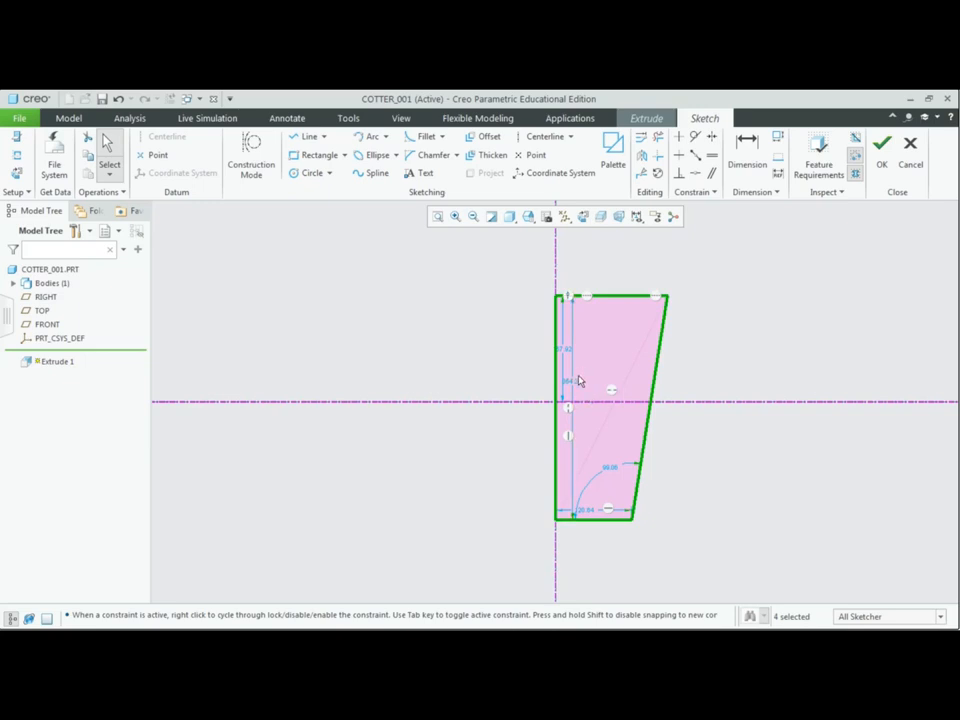
Move the height, top-edge offset and bottom width dimensions outside the tapered profile
{"action": "left_click_drag", "start_coordinate": [583, 387], "coordinate": [709, 393]}
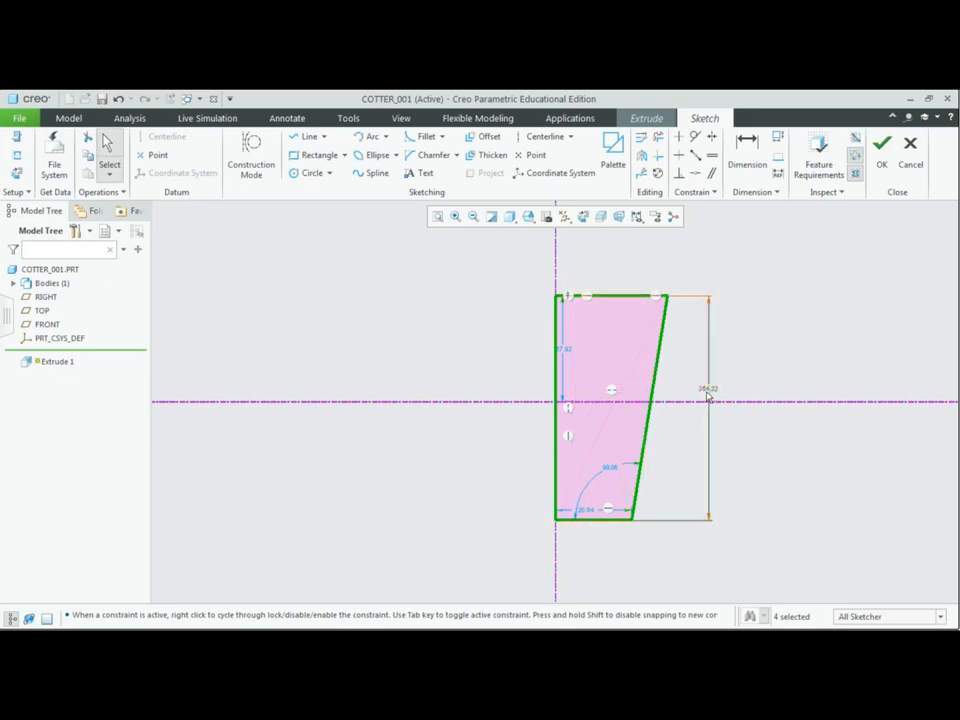
{"action": "left_click_drag", "start_coordinate": [568, 352], "coordinate": [530, 350]}
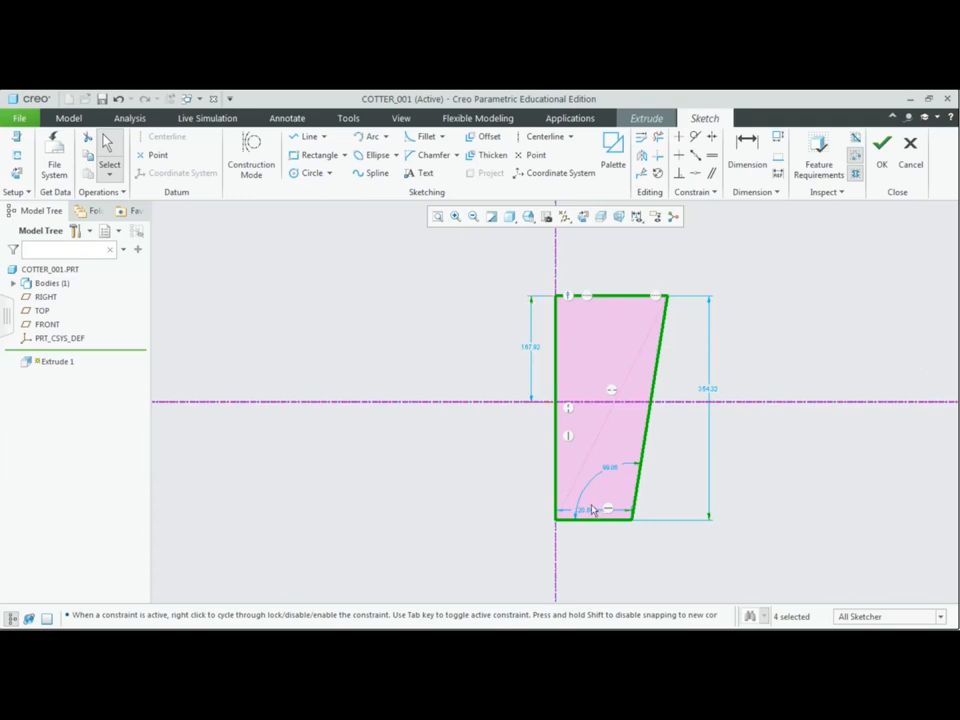
{"action": "left_click_drag", "start_coordinate": [588, 512], "coordinate": [594, 538]}
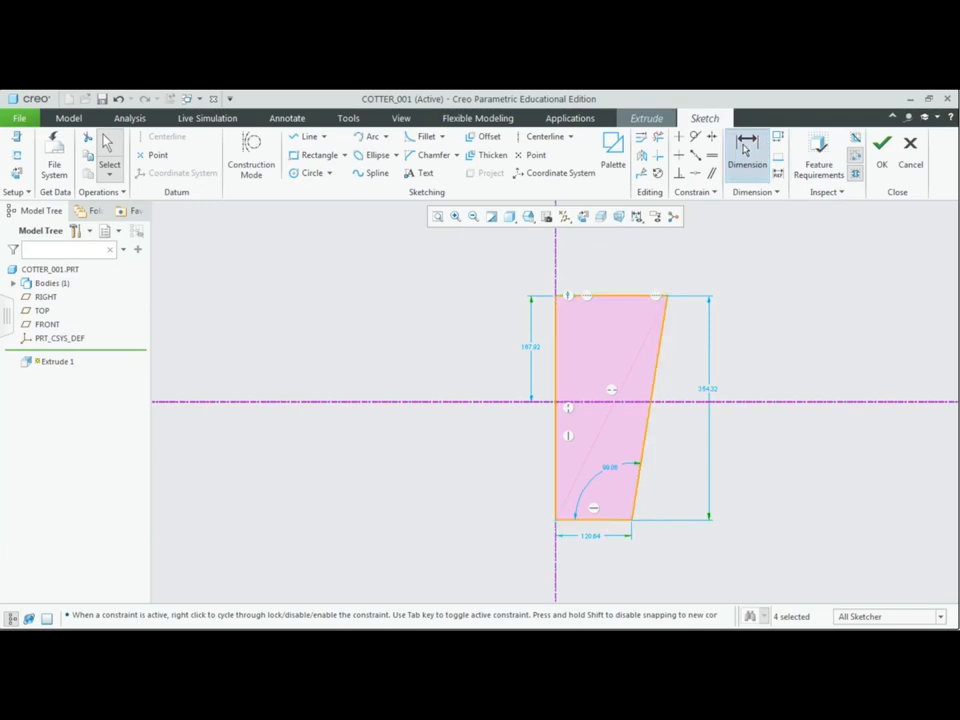
Dimension the top edge of the tapered profile and keep its current value
{"action": "left_click", "coordinate": [748, 158]}
{"action": "left_click", "coordinate": [632, 298]}
{"action": "middle_click", "coordinate": [628, 271]}
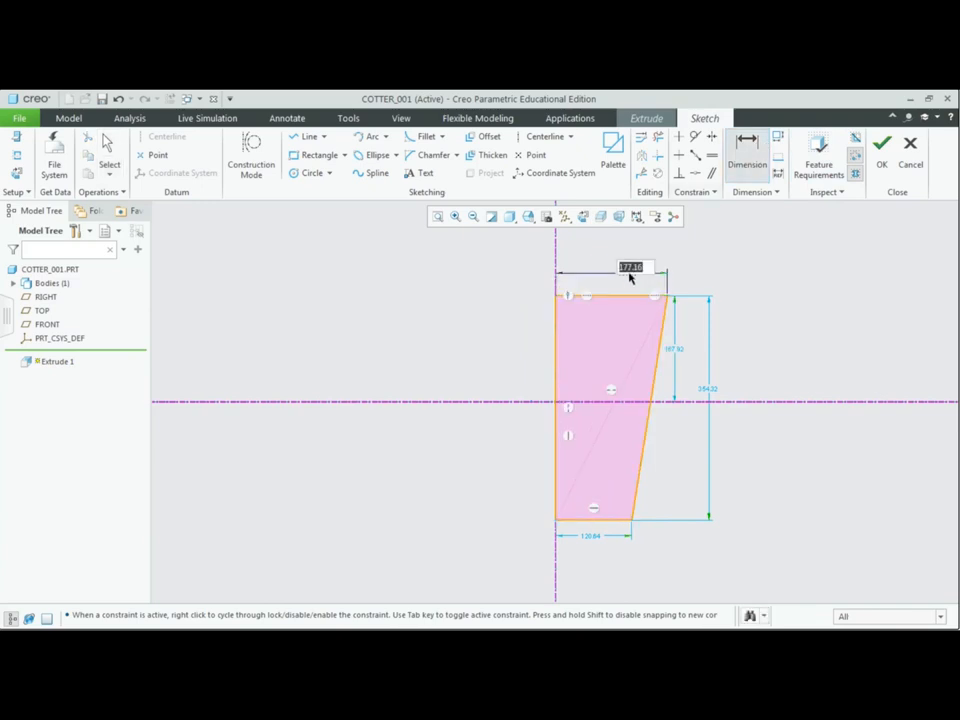
{"action": "key", "text": "Return"}
{"action": "middle_click", "coordinate": [826, 309]}
Modify all sketch dimensions together with regeneration switched off, setting the top width to 28 mm and the bottom width to 25 mm
{"action": "mouse_move", "coordinate": [489, 249]}
{"action": "left_mouse_down"}
{"action": "mouse_move", "coordinate": [538, 326]}
{"action": "mouse_move", "coordinate": [775, 525]}
{"action": "mouse_move", "coordinate": [796, 580]}
{"action": "left_mouse_up"}
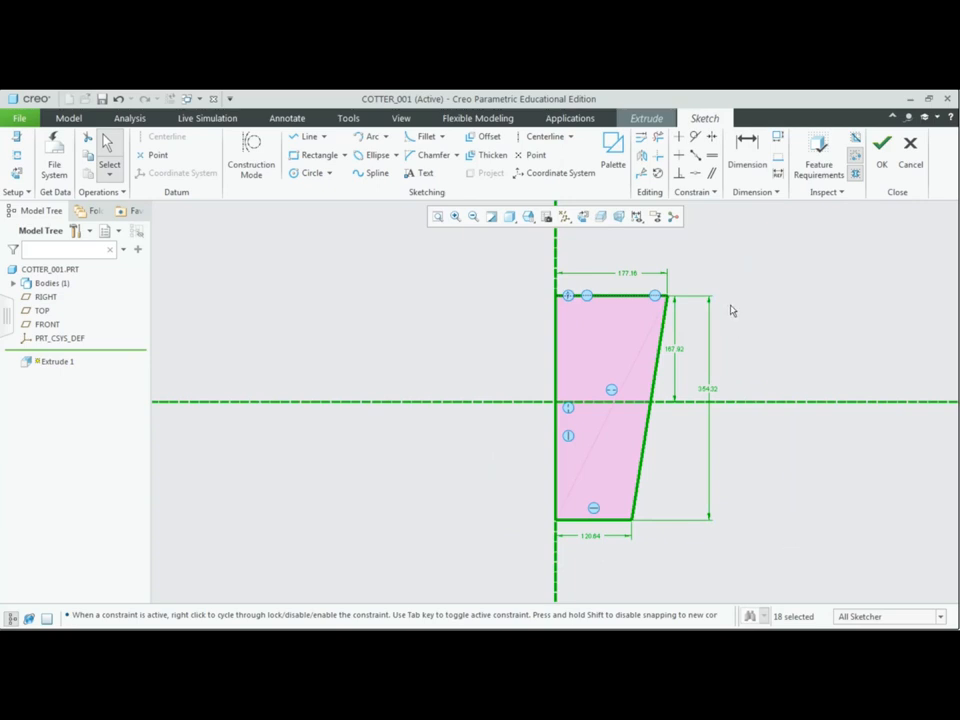
{"action": "left_click", "coordinate": [640, 145]}
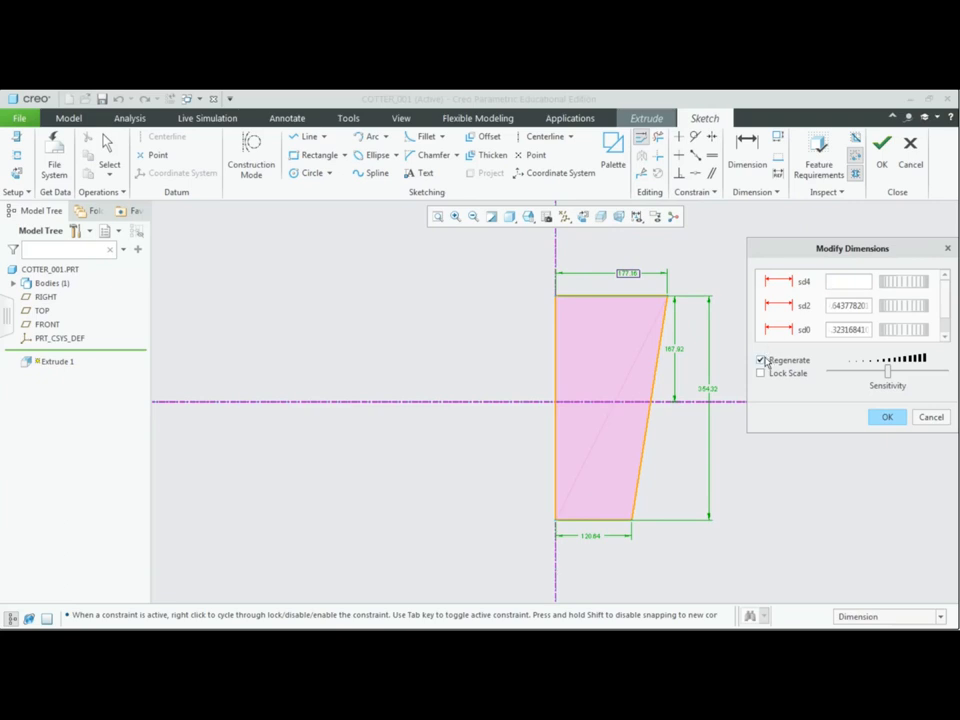
{"action": "left_click", "coordinate": [761, 361]}
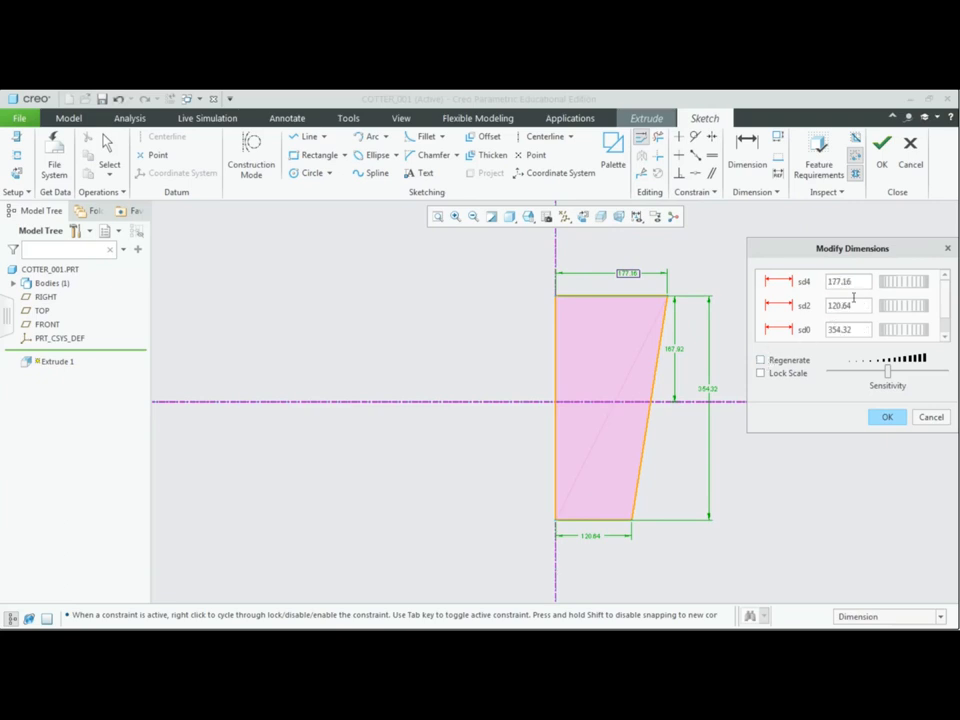
{"action": "left_click_drag", "start_coordinate": [805, 277], "coordinate": [788, 273]}
{"action": "type", "text": "28"}
{"action": "key", "text": "Return"}
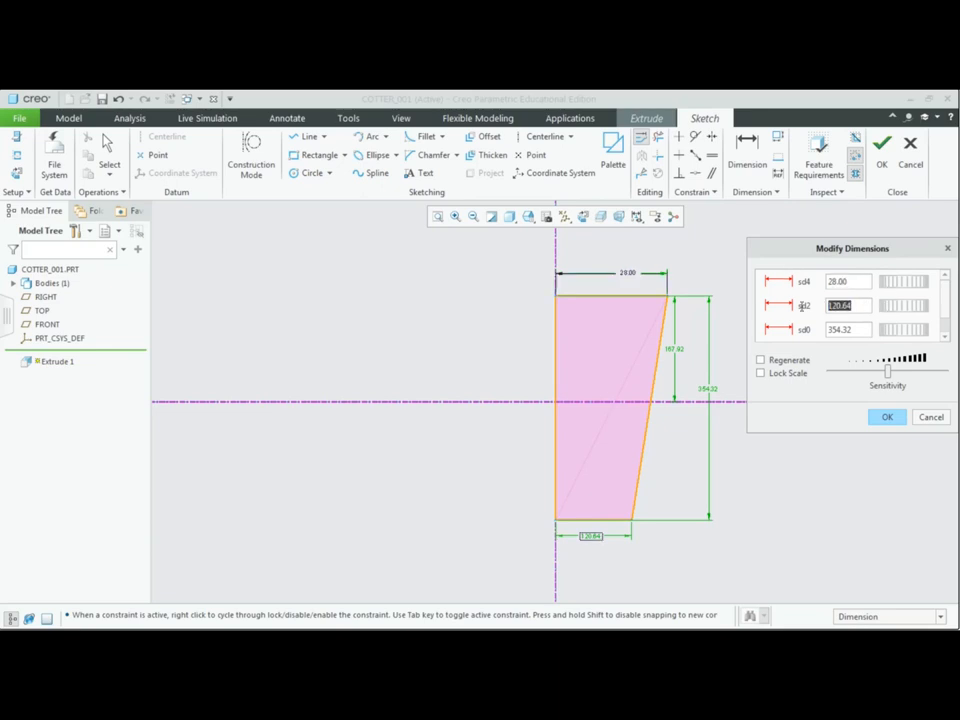
{"action": "type", "text": "25"}
{"action": "key", "text": "Return"}
Set the profile height to 65 mm and the top edge's distance from the horizontal centerline to 32.5 mm, and apply the dimension changes
{"action": "left_click_drag", "start_coordinate": [859, 330], "coordinate": [771, 329]}
{"action": "type", "text": "65"}
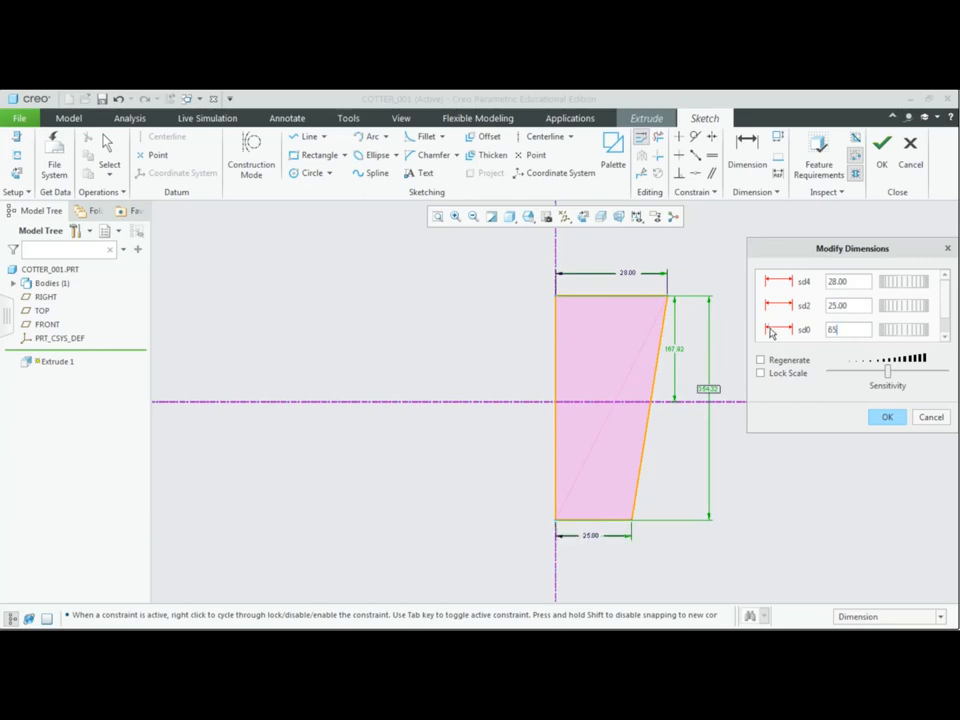
{"action": "left_click", "coordinate": [946, 339]}
{"action": "double_click", "coordinate": [864, 330]}
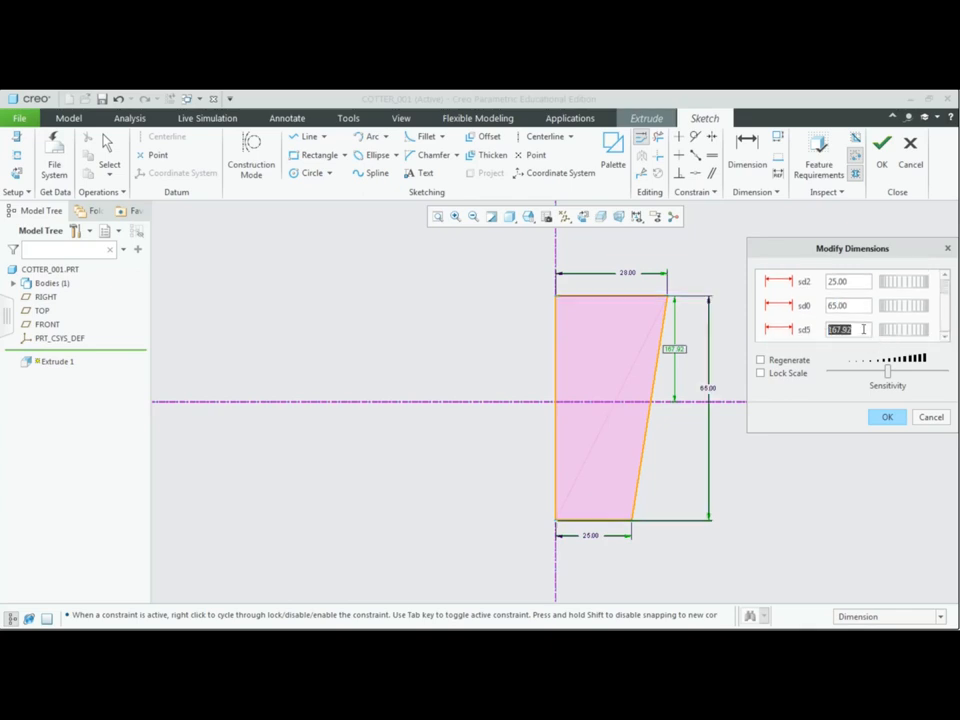
{"action": "type", "text": "32.5"}
{"action": "left_click", "coordinate": [880, 418]}
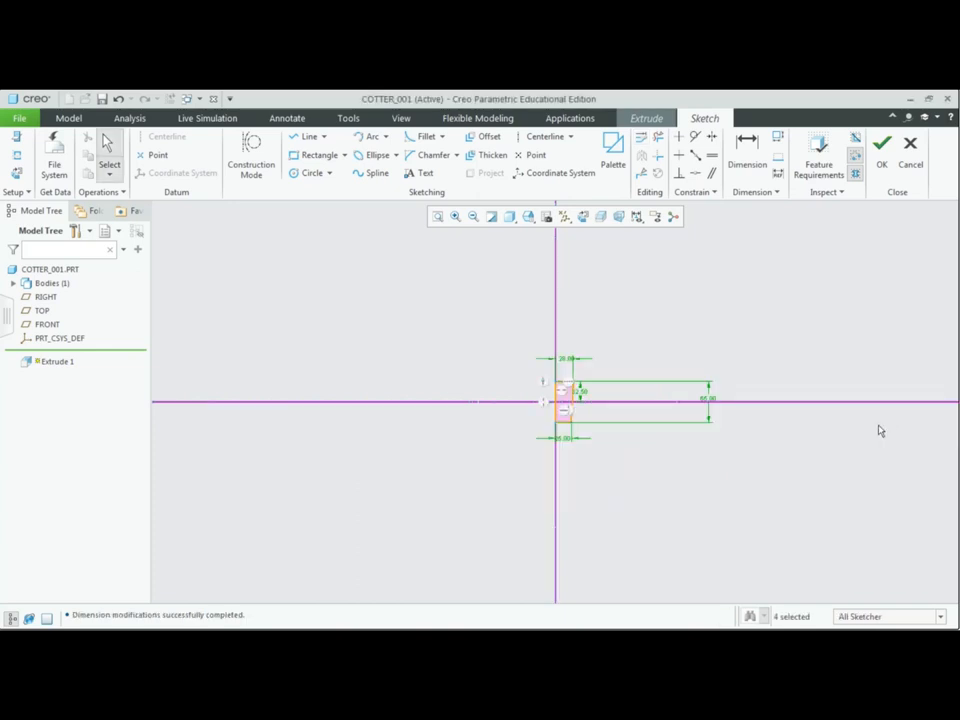
Move the overall height and both width dimensions close to the resized profile and fit the sketch in view
{"action": "scroll", "coordinate": [603, 402], "scroll_direction": "down", "scroll_amount": 2}
{"action": "scroll", "coordinate": [603, 402], "scroll_direction": "down", "scroll_amount": 1}
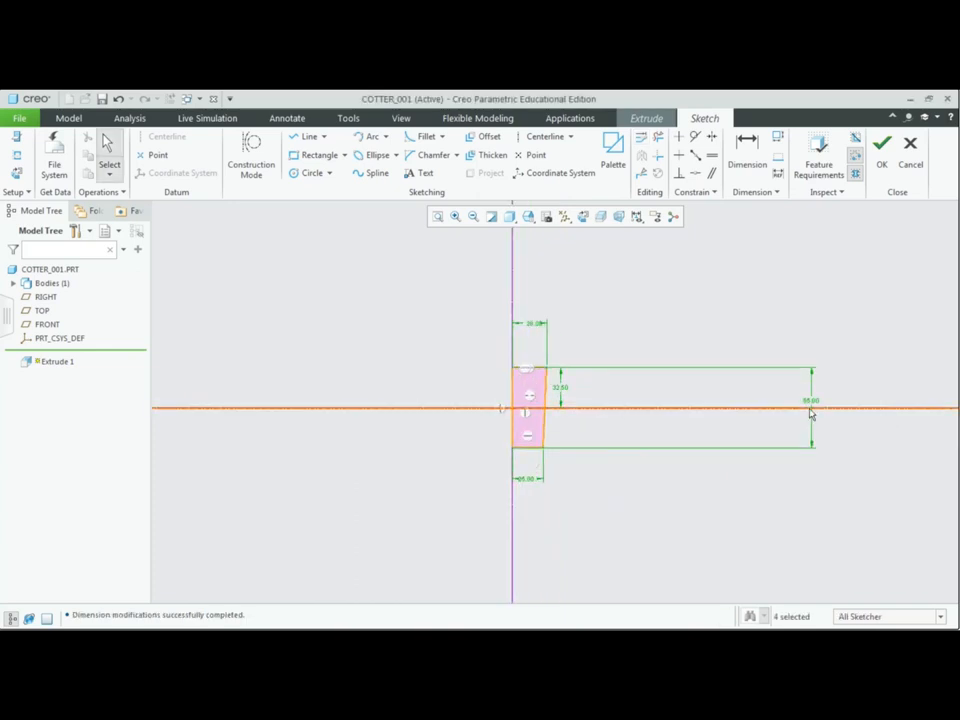
{"action": "left_click_drag", "start_coordinate": [811, 400], "coordinate": [591, 399]}
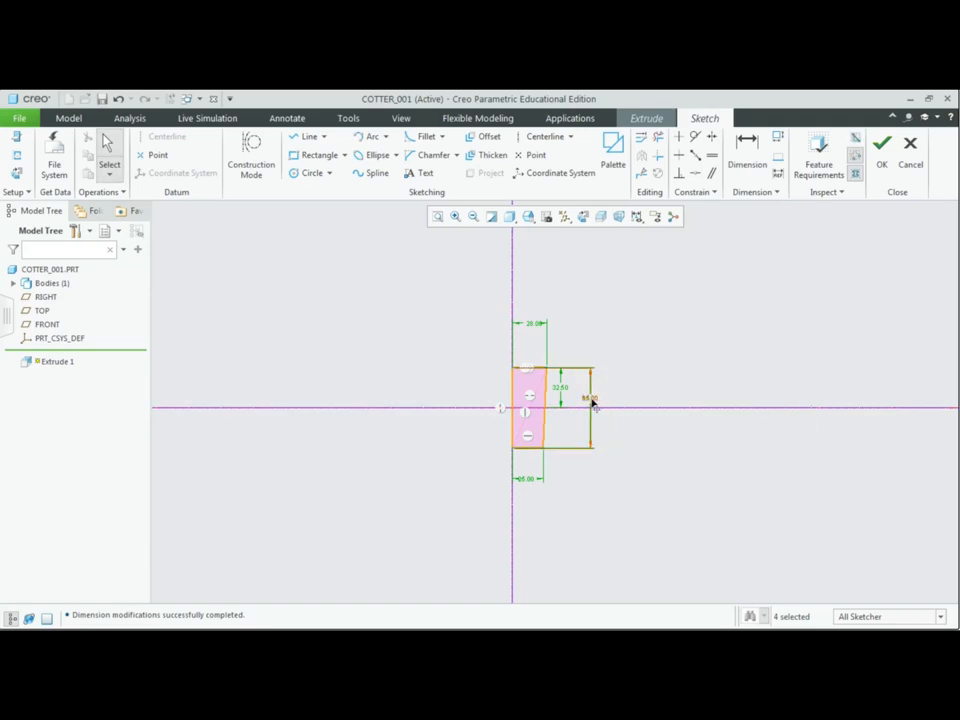
{"action": "left_click_drag", "start_coordinate": [534, 336], "coordinate": [534, 362]}
{"action": "left_click_drag", "start_coordinate": [525, 480], "coordinate": [530, 457]}
{"action": "left_click", "coordinate": [585, 467]}
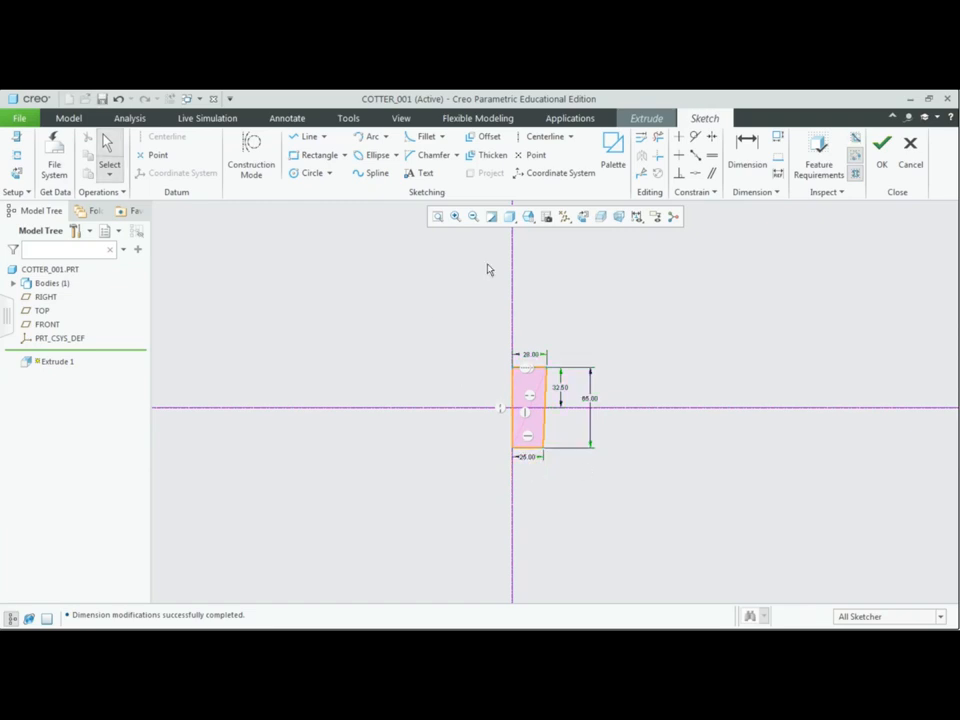
{"action": "left_click", "coordinate": [439, 219]}
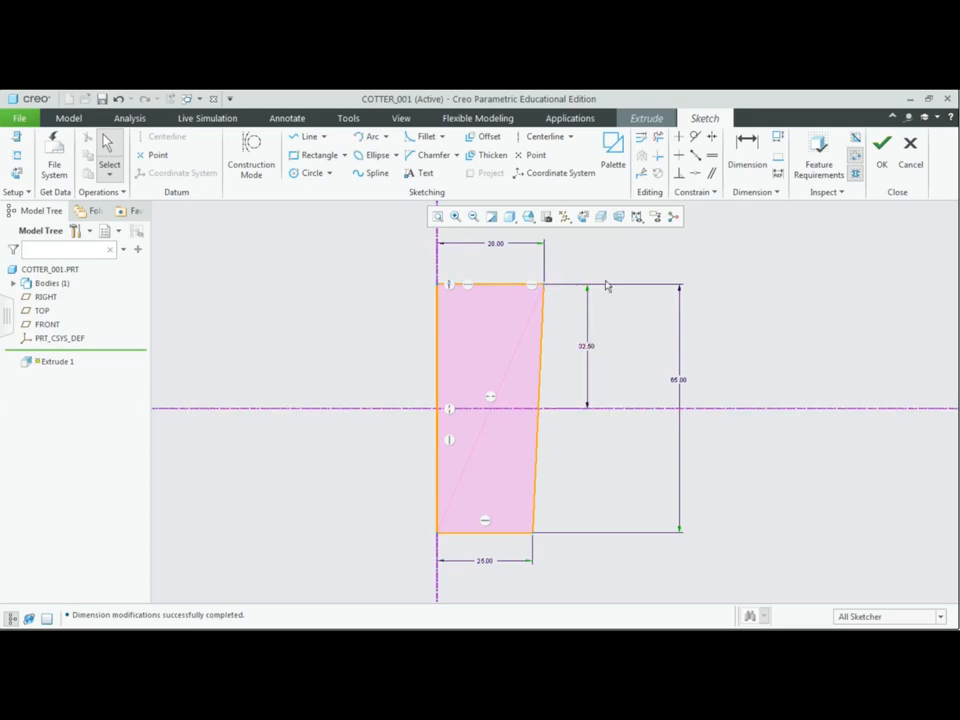
Check the cotter's ends in the reference drawing, and draw a three-point arc bulging above the profile's top edge with a 40 mm radius
{"action": "key", "text": "alt+Tab"}
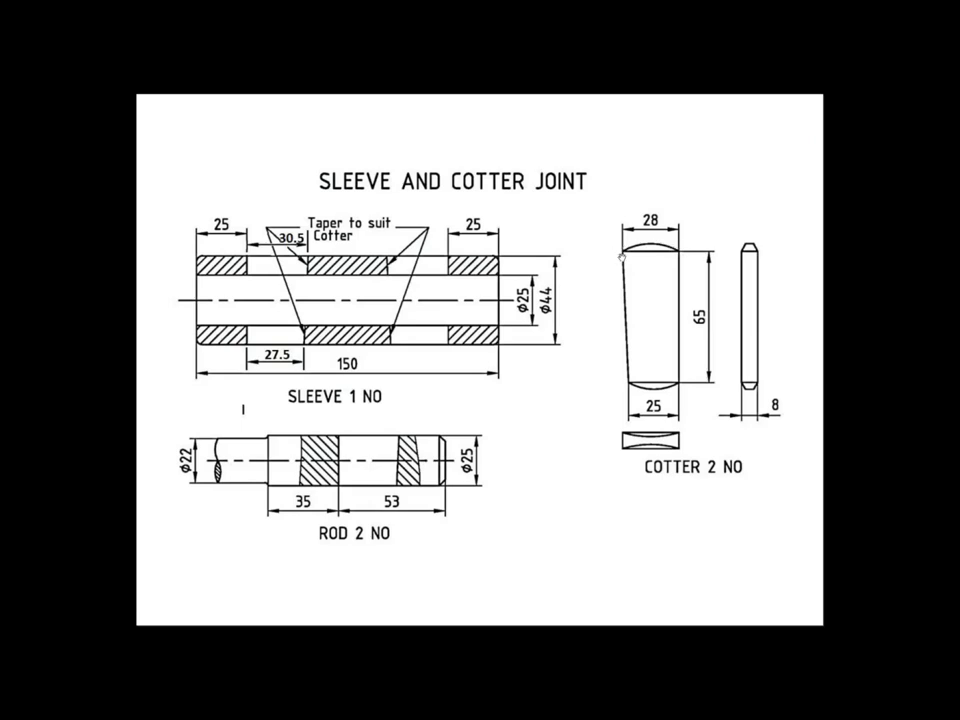
{"action": "key", "text": "alt+Tab"}
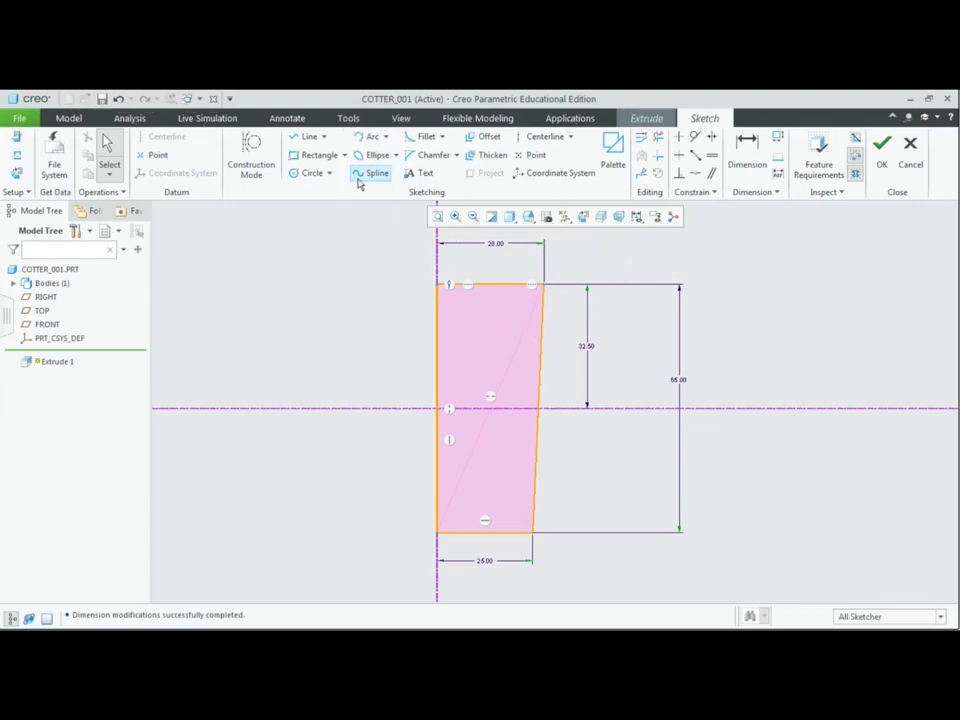
{"action": "left_click", "coordinate": [386, 137]}
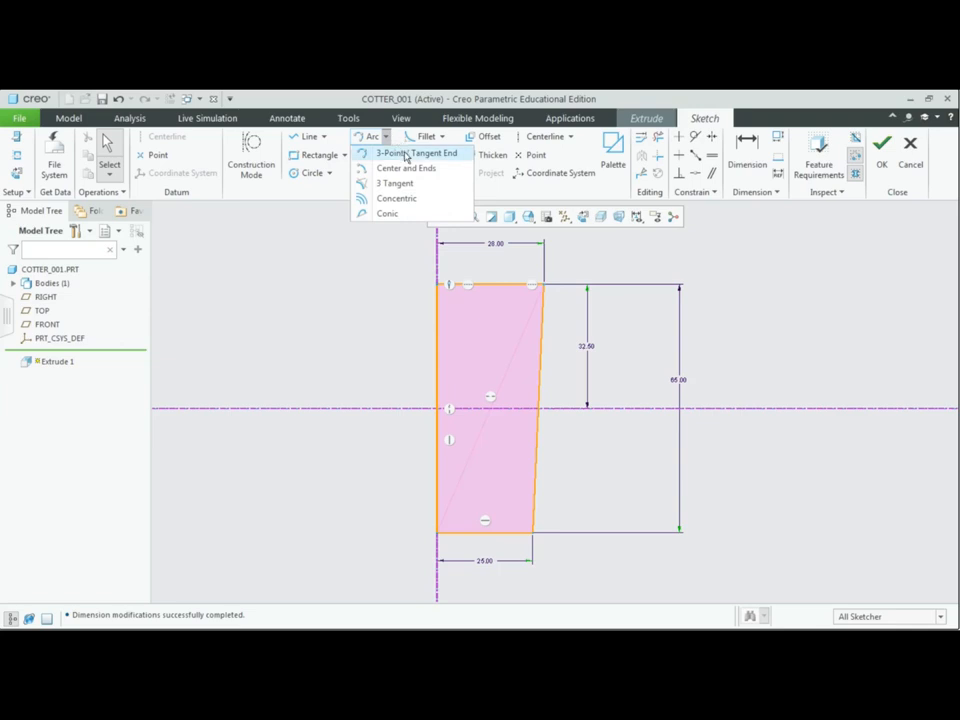
{"action": "left_click", "coordinate": [406, 157]}
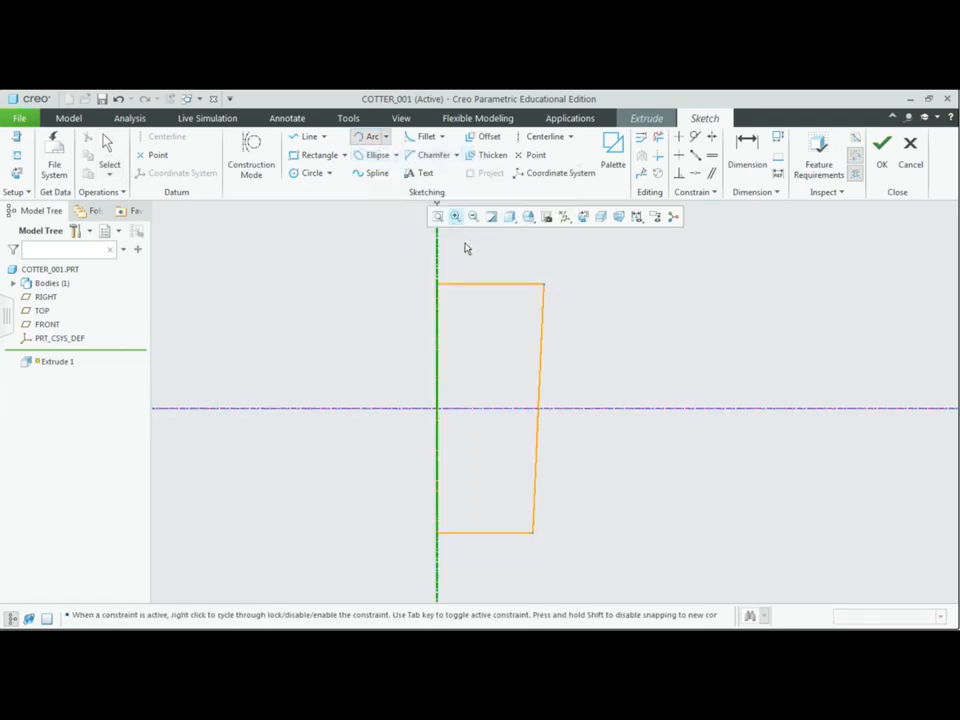
{"action": "left_click", "coordinate": [437, 284]}
{"action": "left_click", "coordinate": [543, 285]}
{"action": "left_click", "coordinate": [510, 277]}
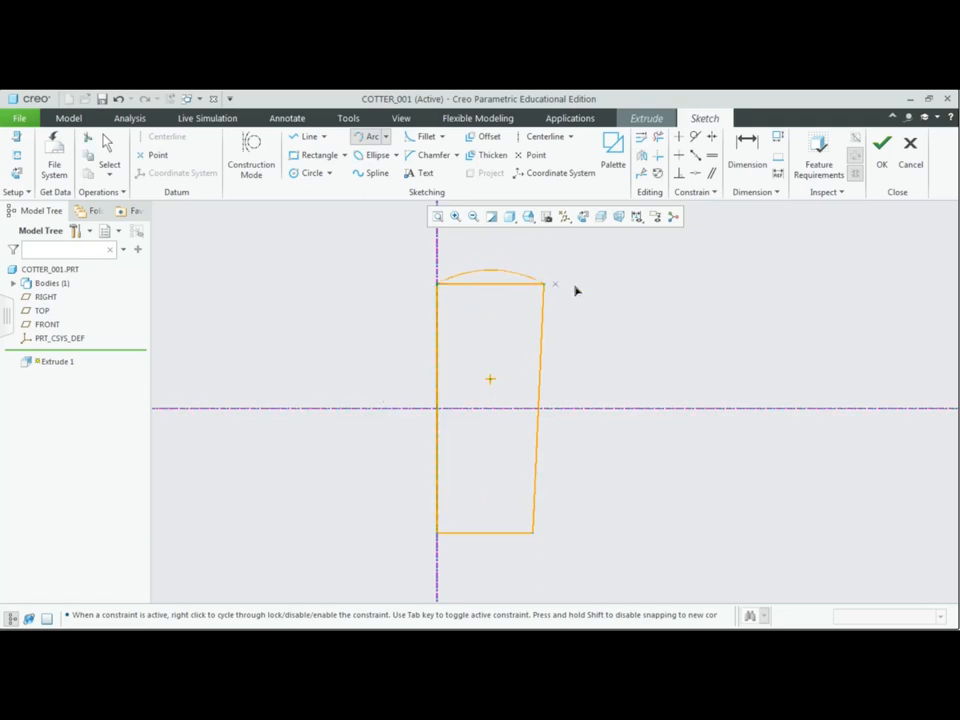
{"action": "middle_click", "coordinate": [622, 281]}
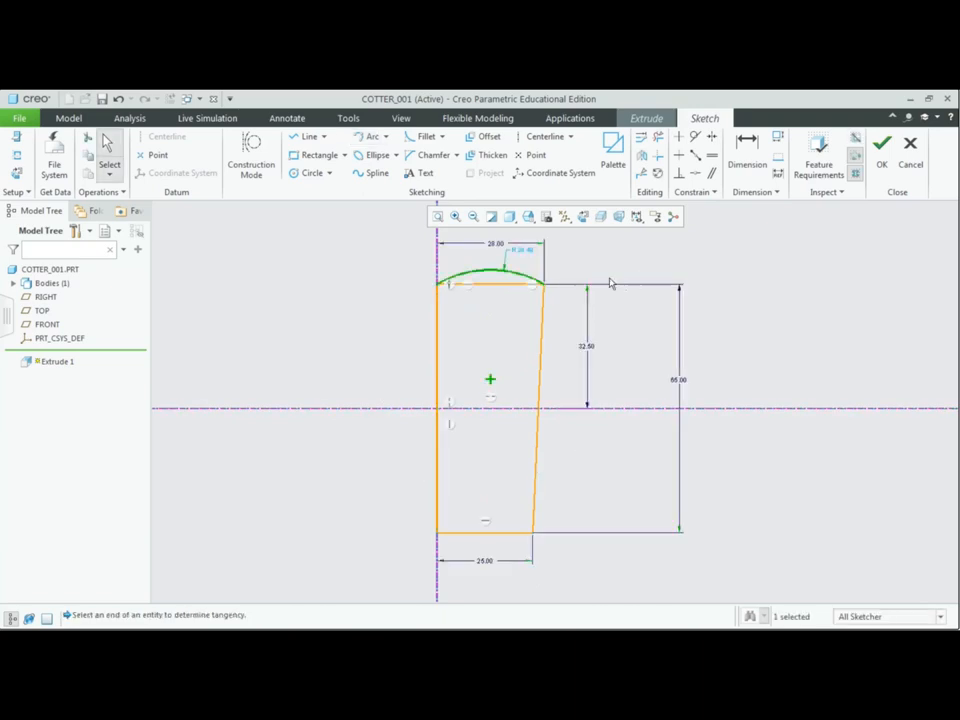
{"action": "double_click", "coordinate": [525, 256]}
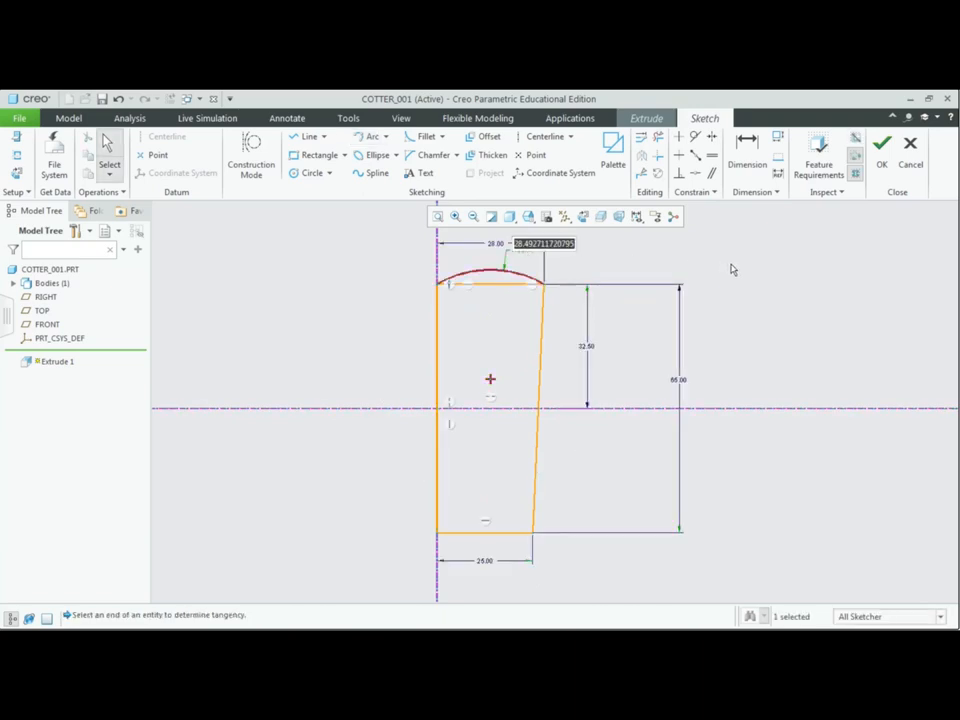
{"action": "type", "text": "40"}
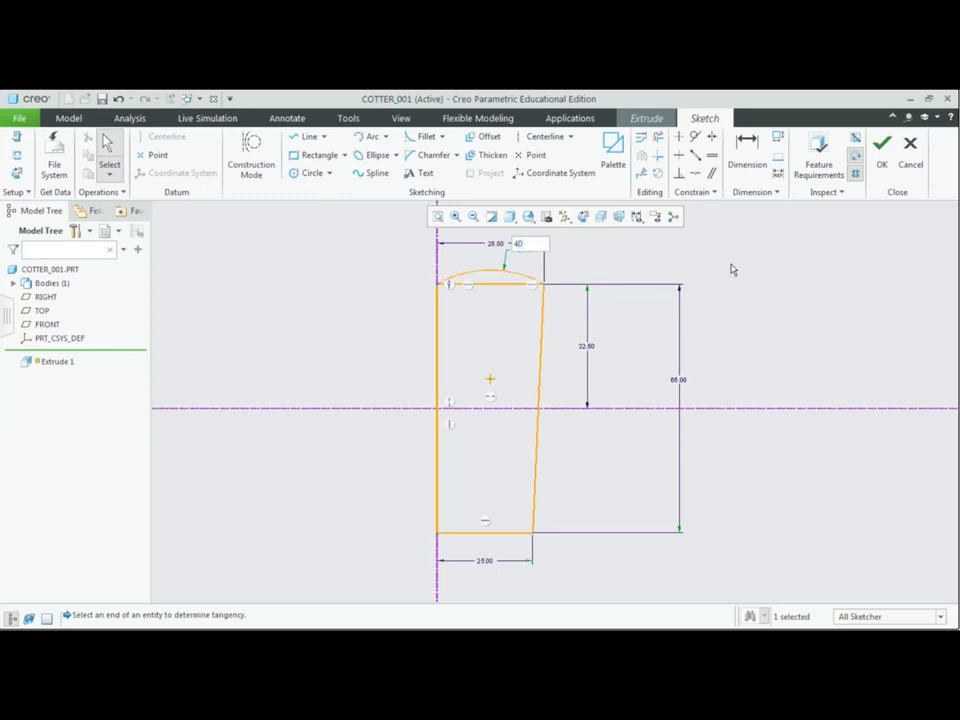
{"action": "key", "text": "Return"}
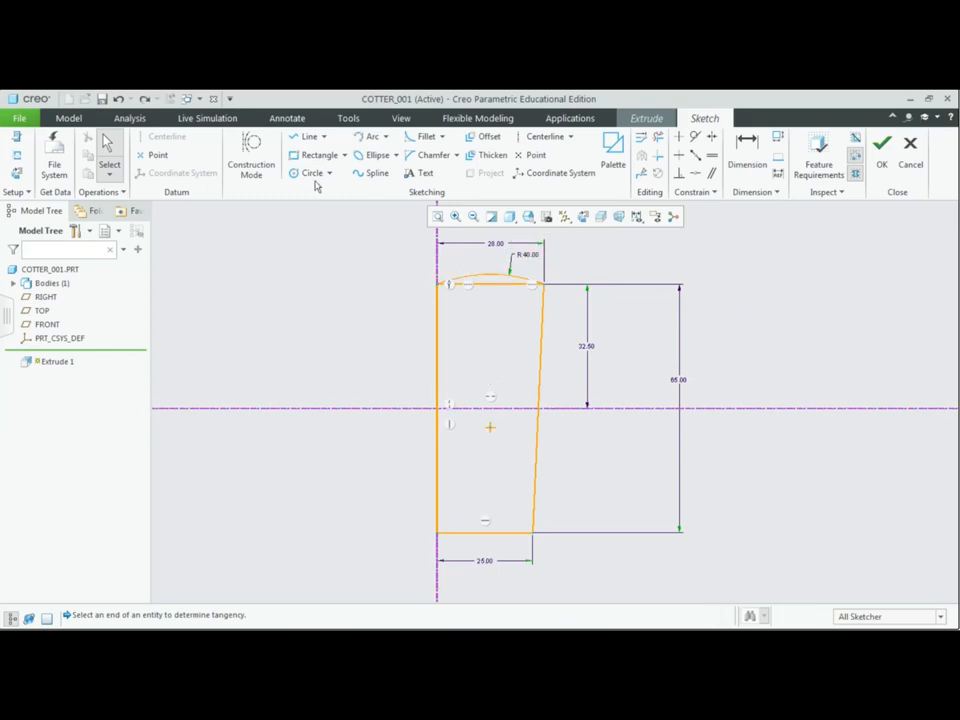
Draw a three-point arc bulging below the profile's bottom edge between its two corners, with a 40 mm radius
{"action": "left_click", "coordinate": [375, 139]}
{"action": "left_click", "coordinate": [437, 533]}
{"action": "left_click", "coordinate": [532, 534]}
{"action": "left_click", "coordinate": [495, 548]}
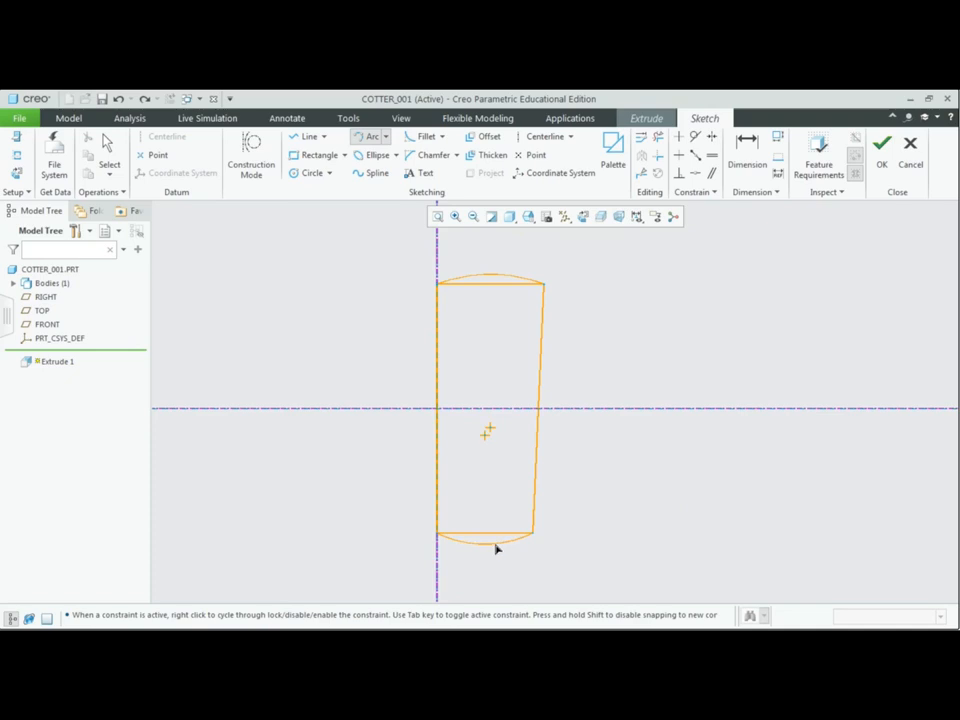
{"action": "middle_click", "coordinate": [558, 560]}
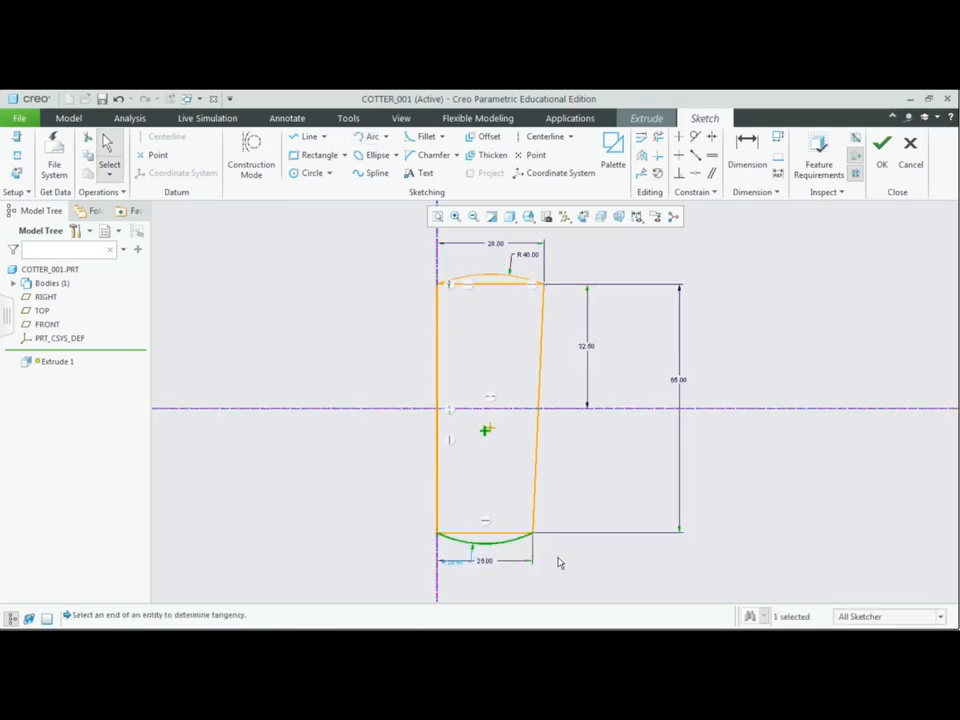
{"action": "double_click", "coordinate": [452, 563]}
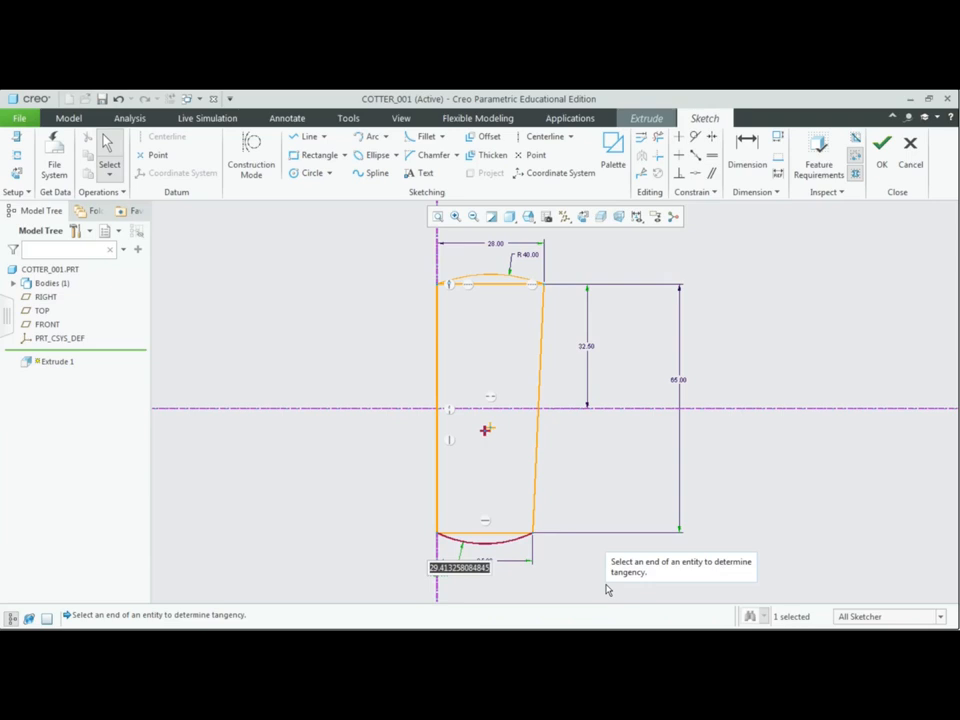
{"action": "type", "text": "40"}
{"action": "key", "text": "Return"}
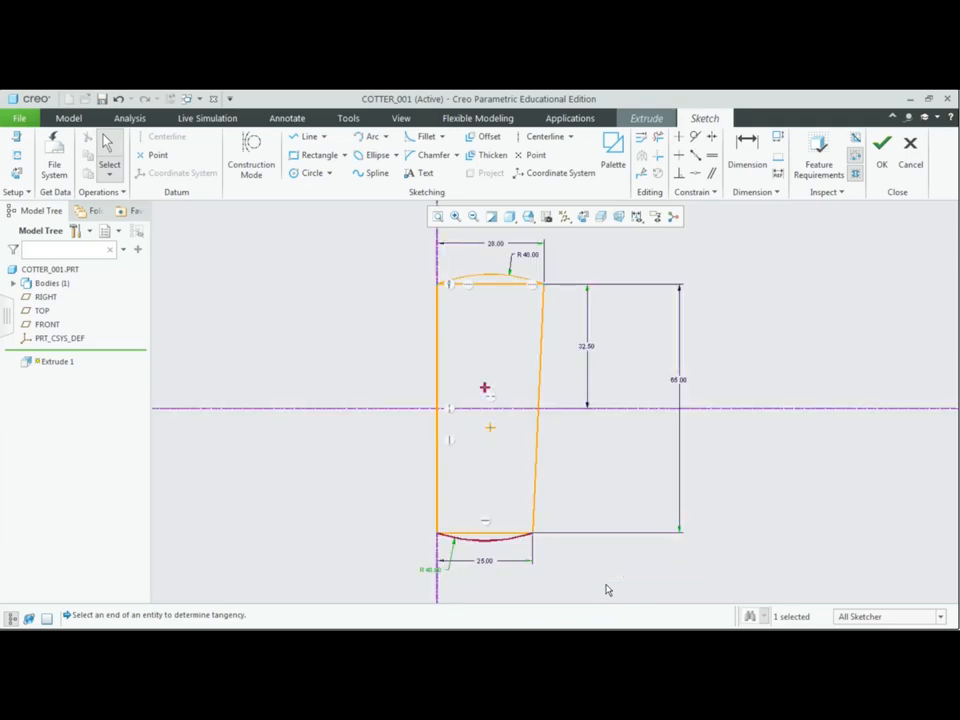
{"action": "left_click", "coordinate": [360, 283]}
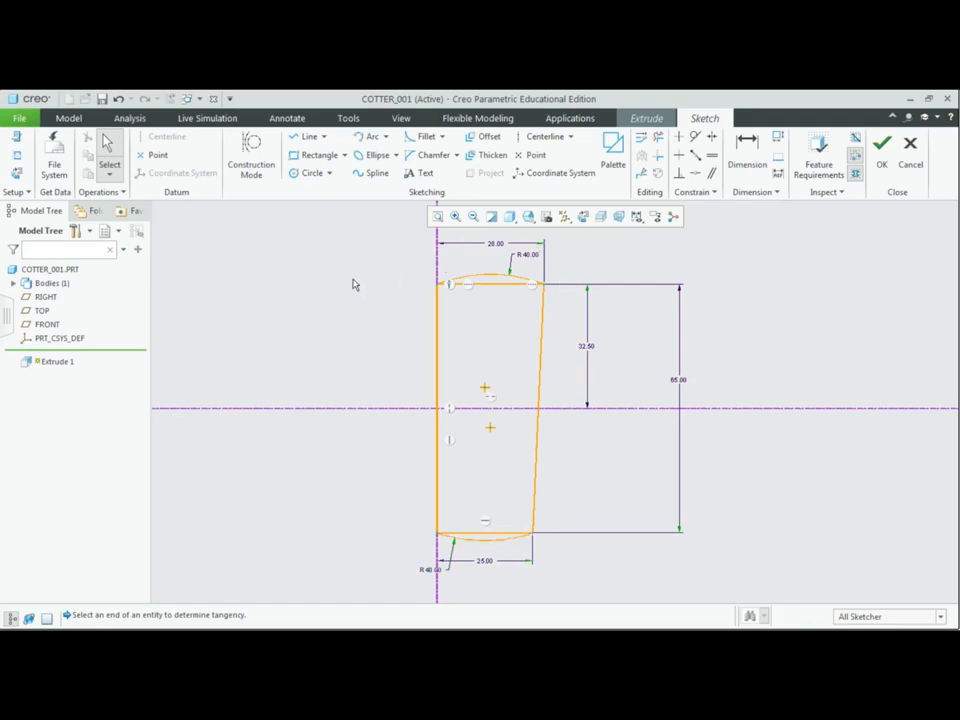
Trim away the straight top and bottom edges so that the arcs close the profile, and finish the sketch
{"action": "left_click", "coordinate": [659, 141]}
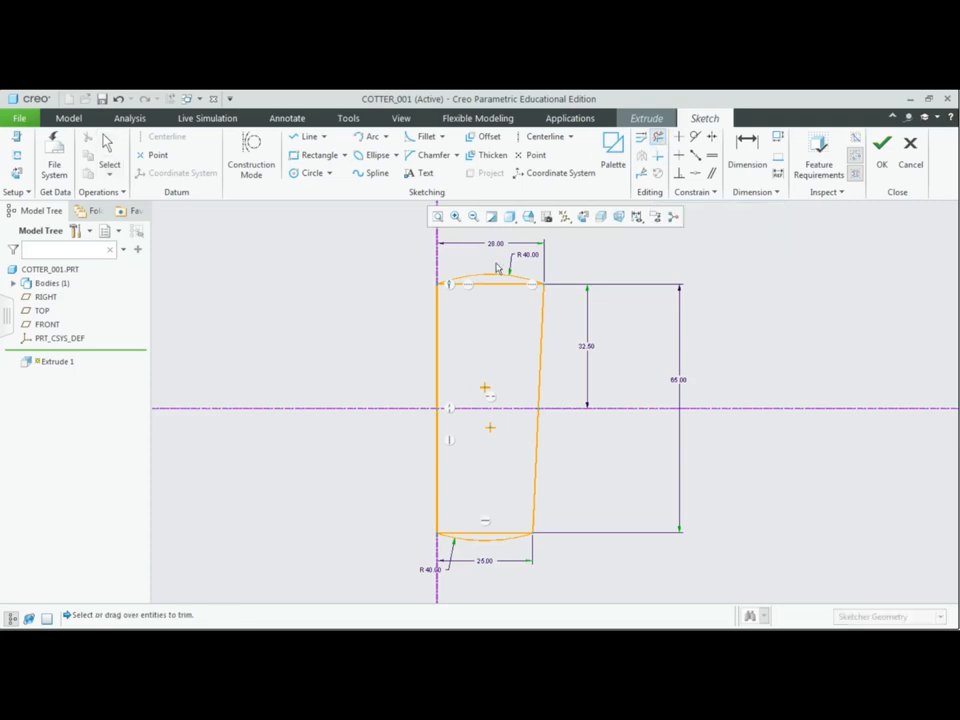
{"action": "left_click", "coordinate": [491, 285]}
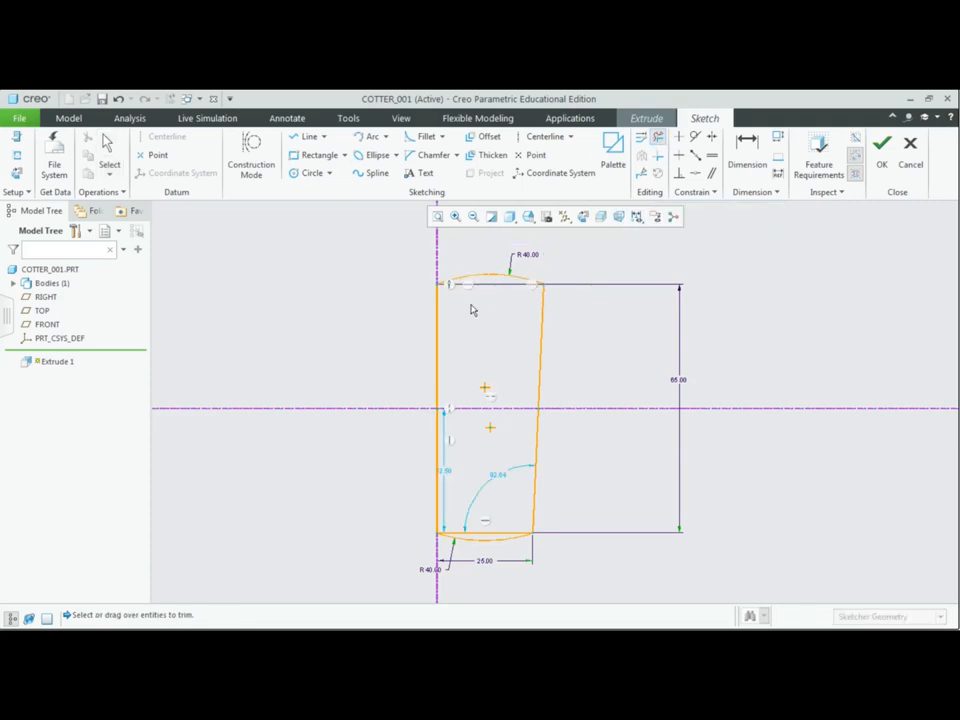
{"action": "left_click", "coordinate": [485, 533]}
{"action": "left_click", "coordinate": [882, 150]}
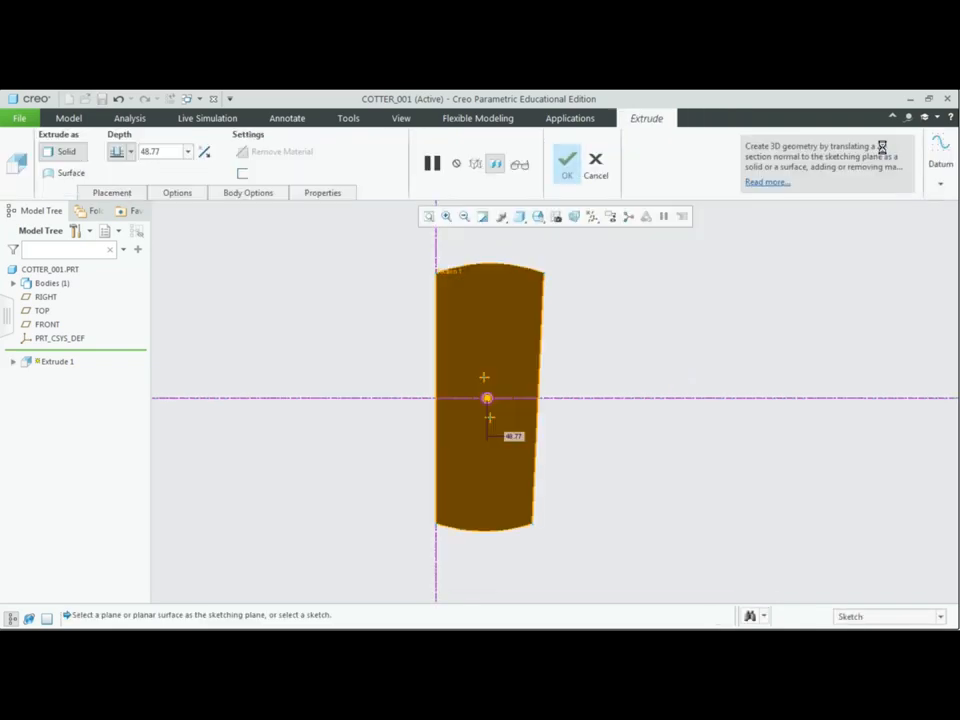
Extrude the cotter profile symmetrically about the sketch plane to a total depth of 8 mm
{"action": "middle_click_drag", "start_coordinate": [652, 309], "coordinate": [634, 313]}
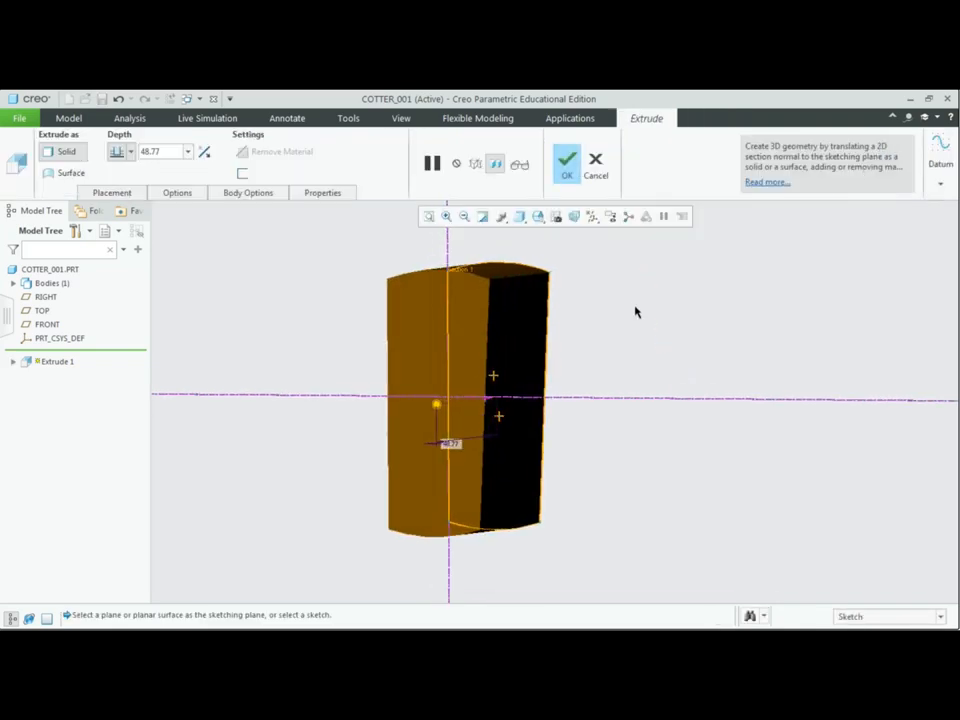
{"action": "left_click", "coordinate": [131, 152]}
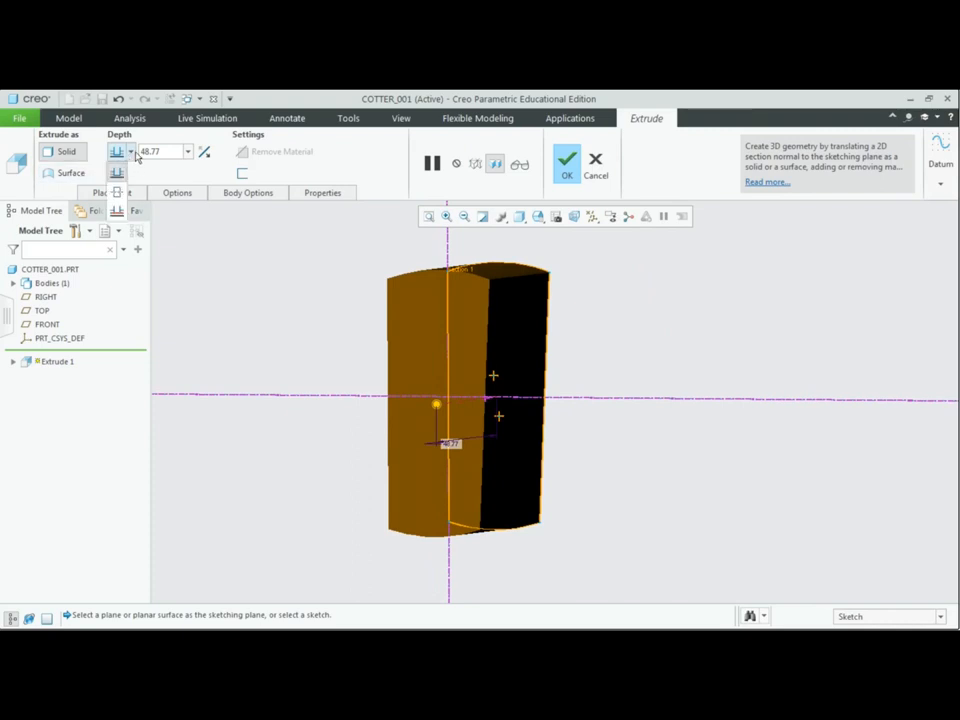
{"action": "left_click", "coordinate": [118, 192]}
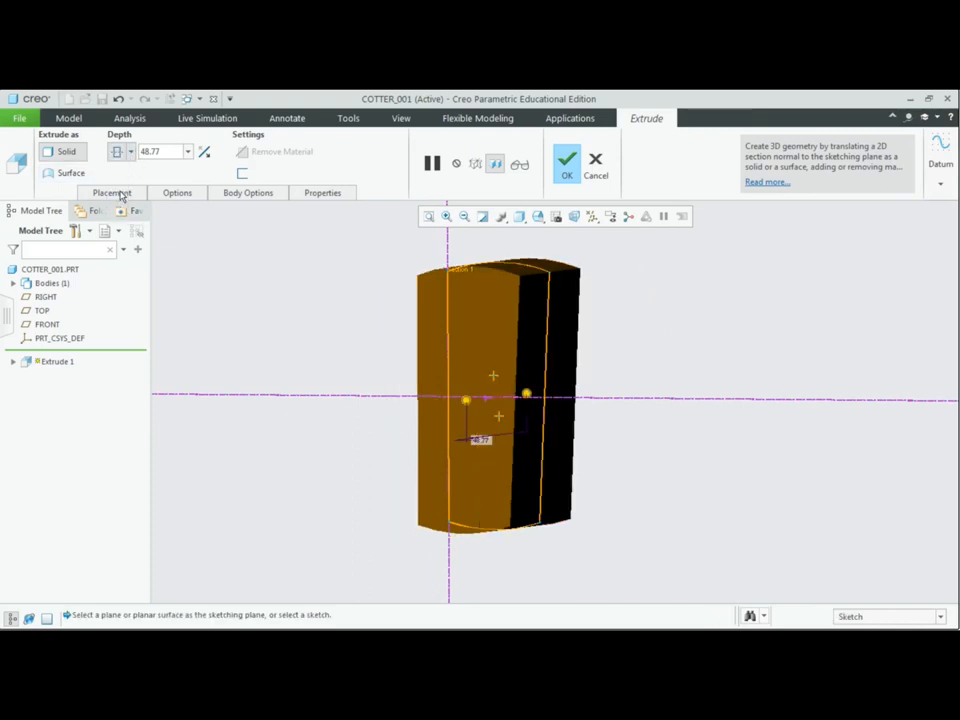
{"action": "double_click", "coordinate": [170, 150]}
{"action": "type", "text": "8"}
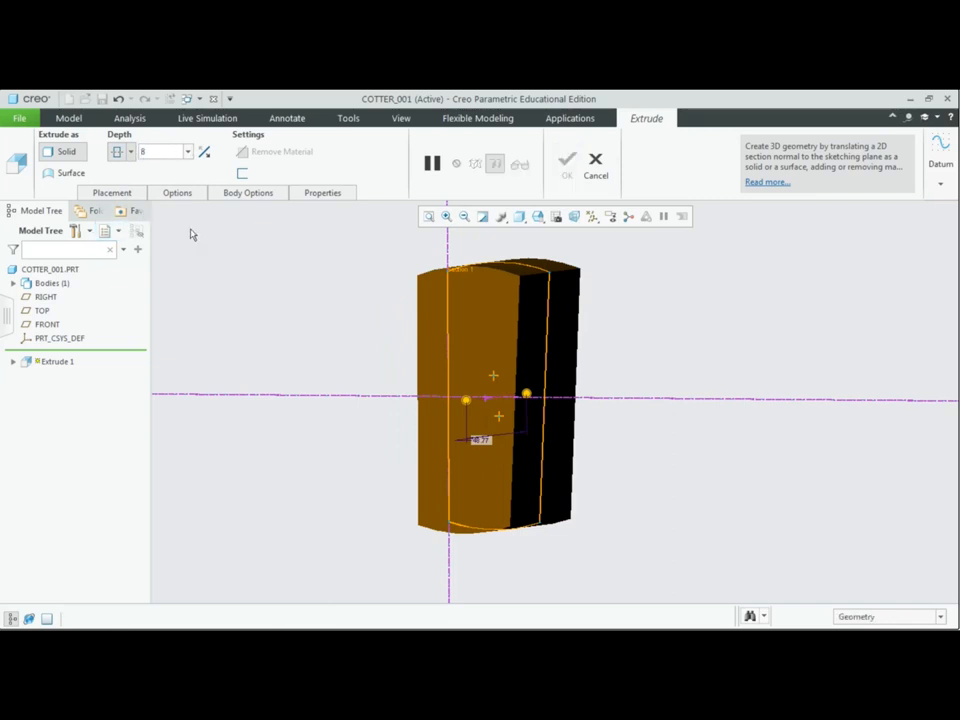
{"action": "key", "text": "Return"}
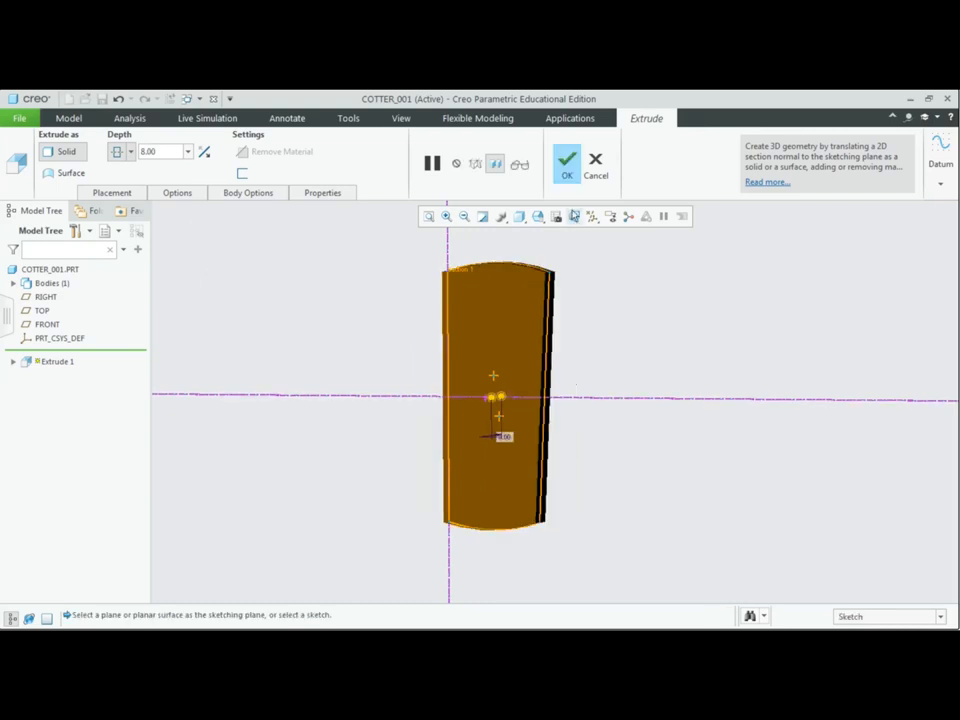
{"action": "left_click", "coordinate": [567, 165]}
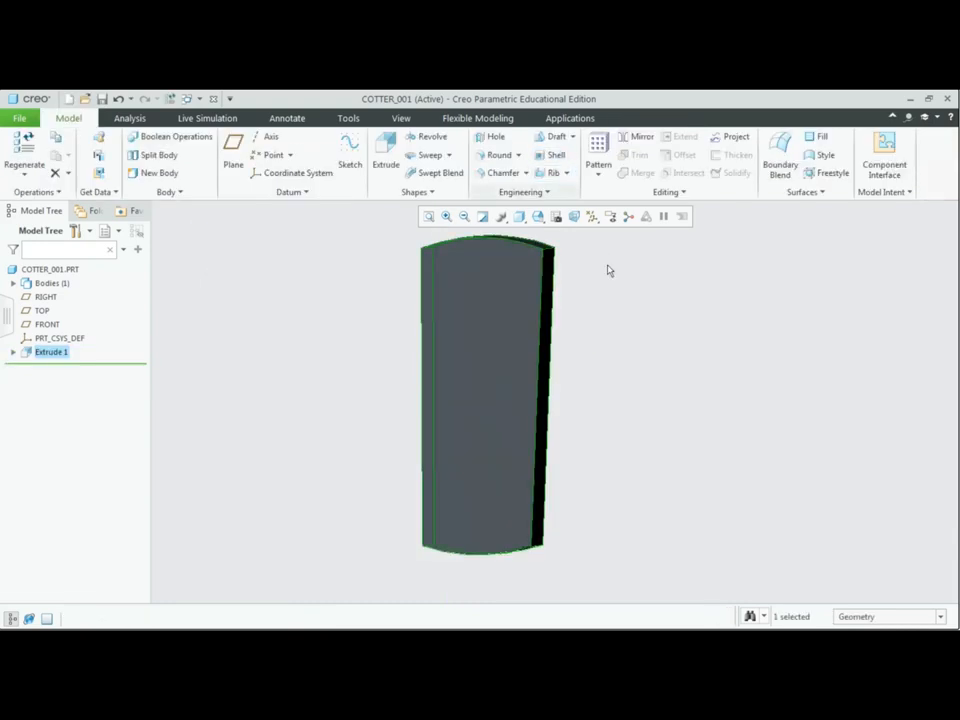
Apply the red appearance to the whole cotter part, with the selection filter set to Part
{"action": "left_click", "coordinate": [400, 118]}
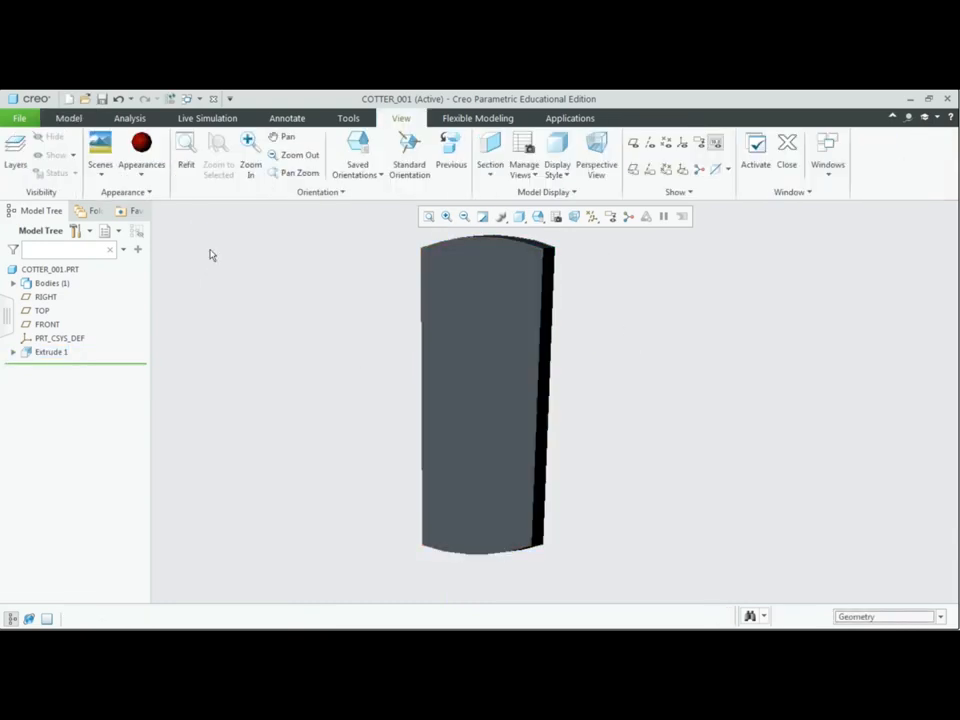
{"action": "left_click", "coordinate": [142, 168]}
{"action": "left_click", "coordinate": [143, 178]}
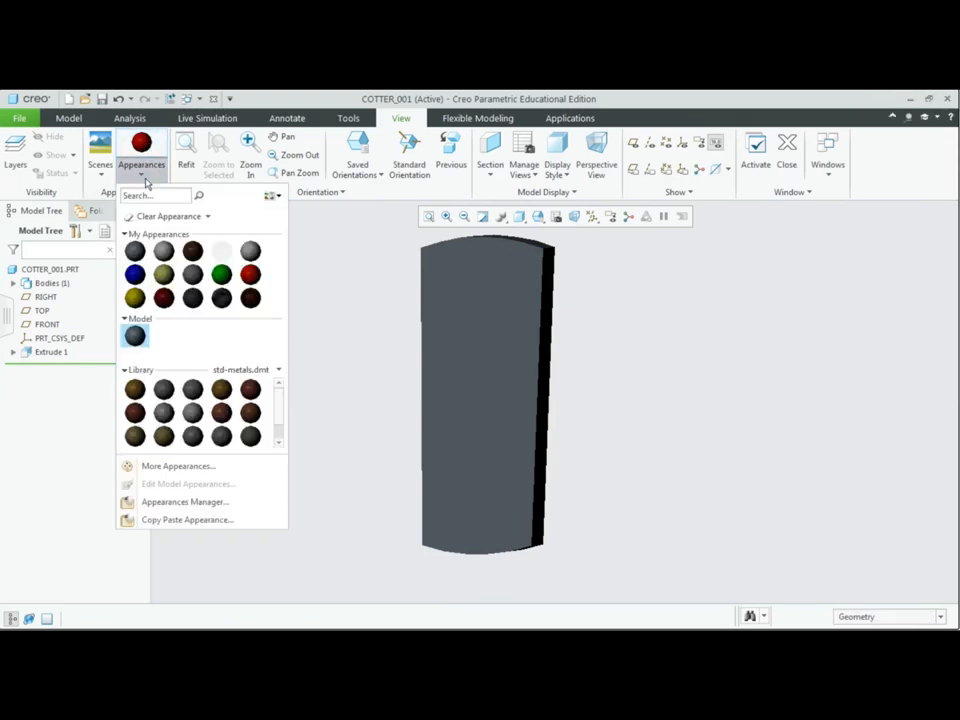
{"action": "left_click", "coordinate": [246, 276]}
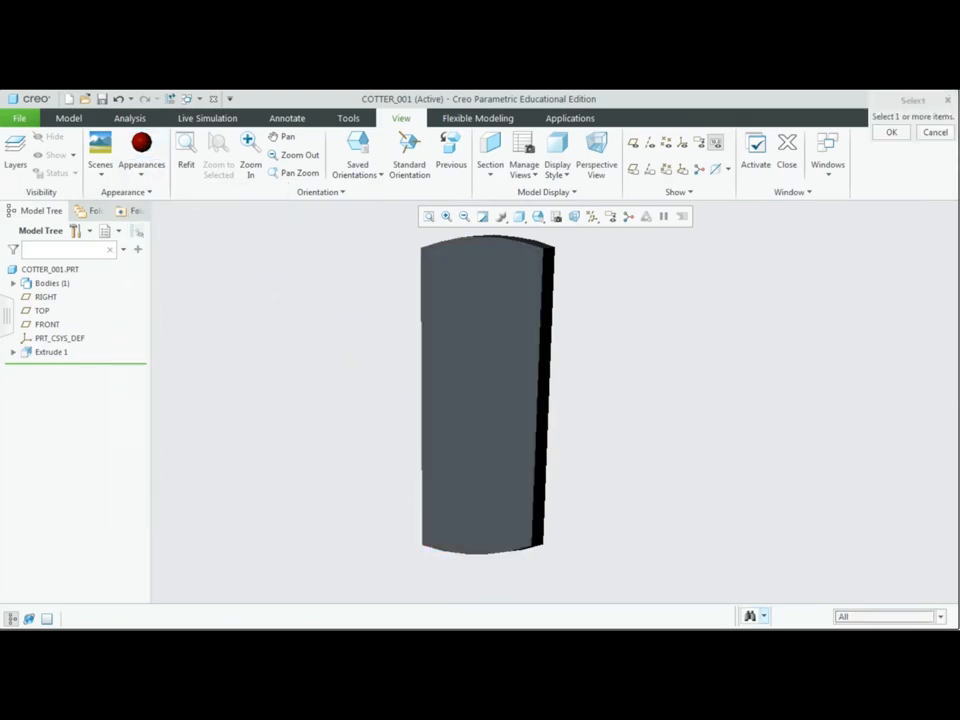
{"action": "left_click", "coordinate": [940, 617]}
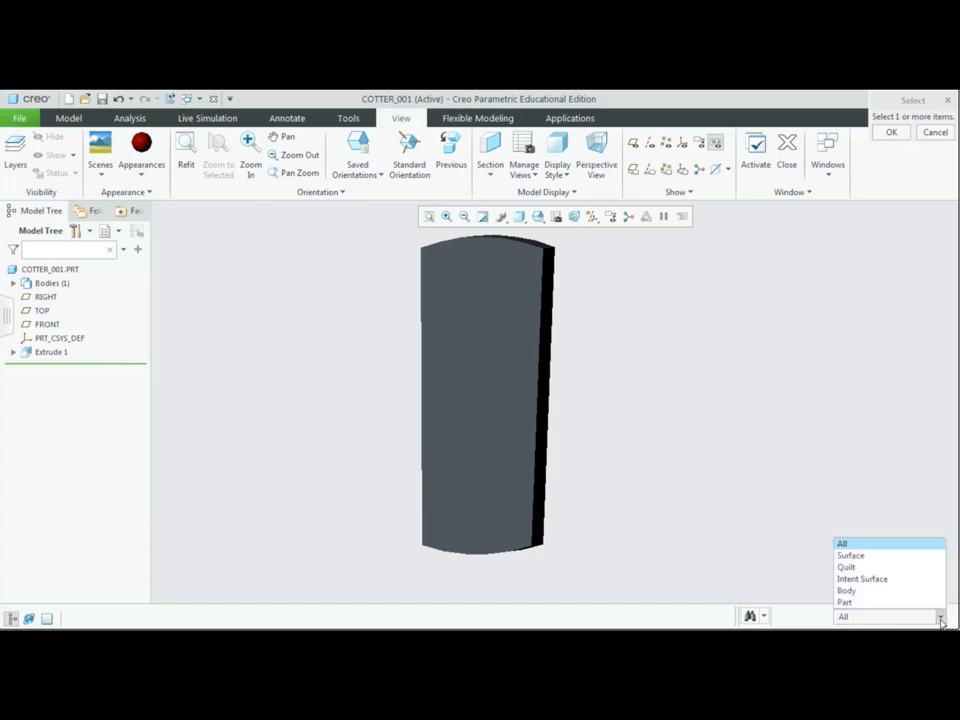
{"action": "left_click", "coordinate": [885, 603]}
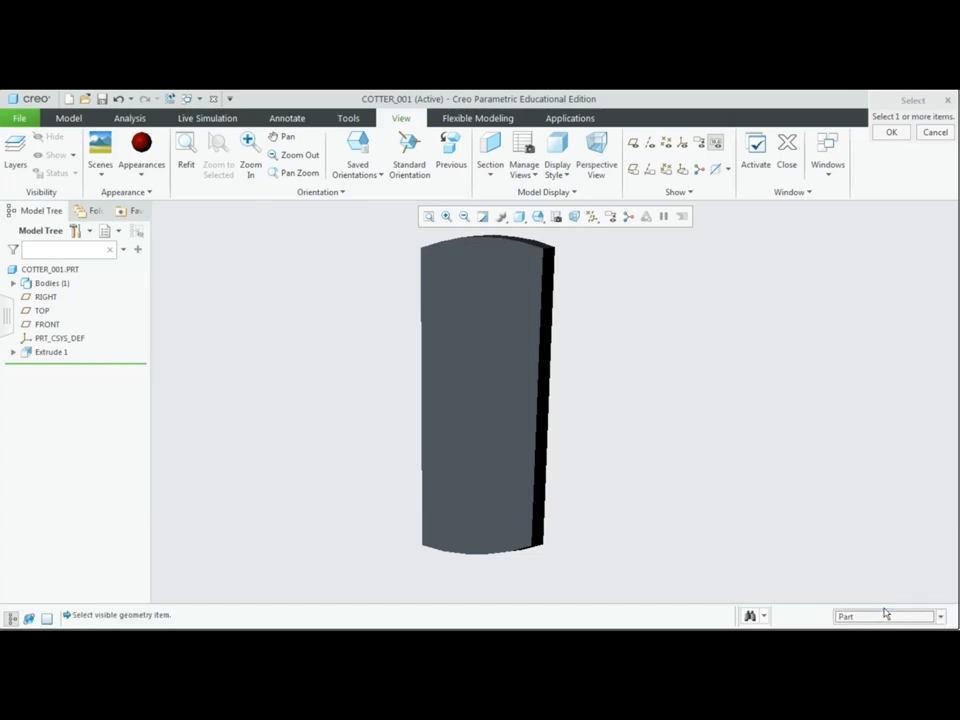
{"action": "left_click", "coordinate": [508, 342]}
{"action": "middle_click", "coordinate": [619, 339]}
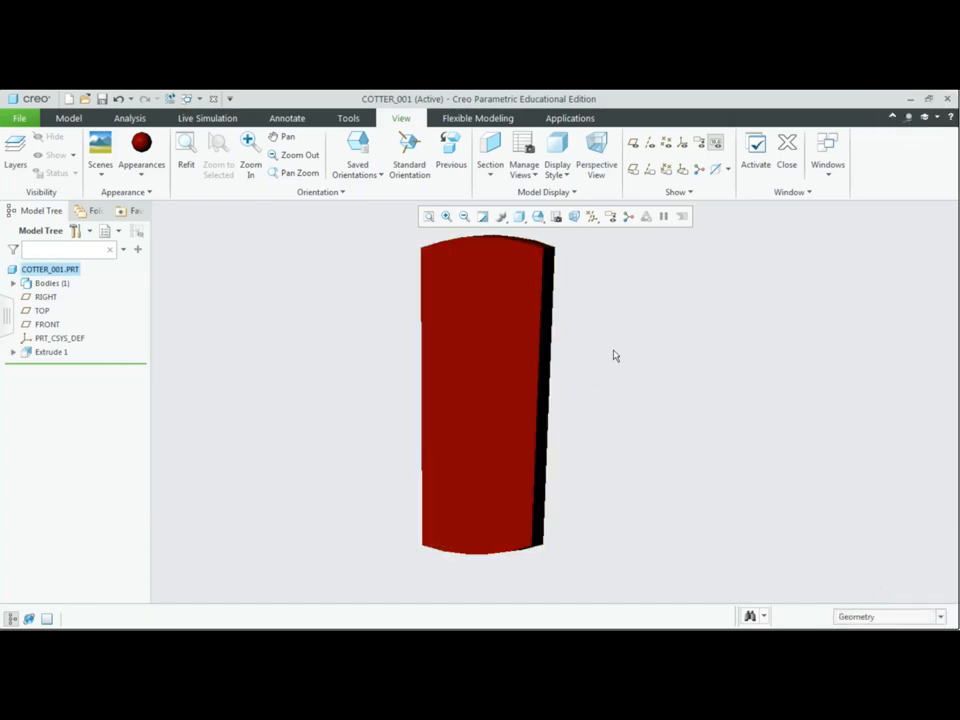
Apply the green appearance to the cotter's narrow tapered side face, with the selection filter set to Surface
{"action": "middle_click_drag", "start_coordinate": [607, 346], "coordinate": [621, 345]}
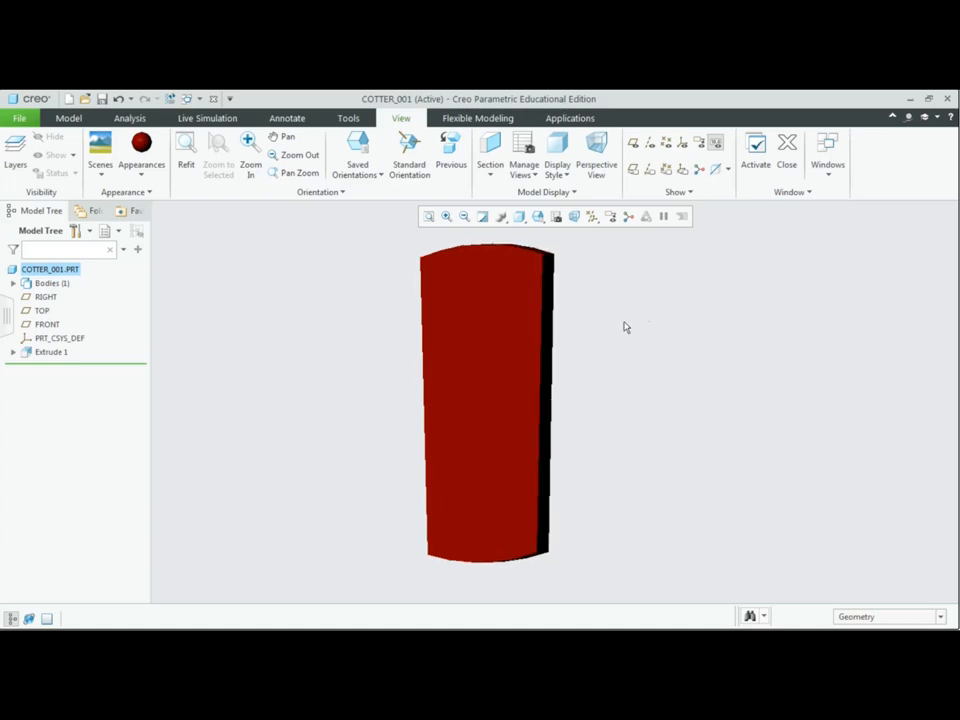
{"action": "middle_click_drag", "start_coordinate": [653, 384], "coordinate": [627, 364]}
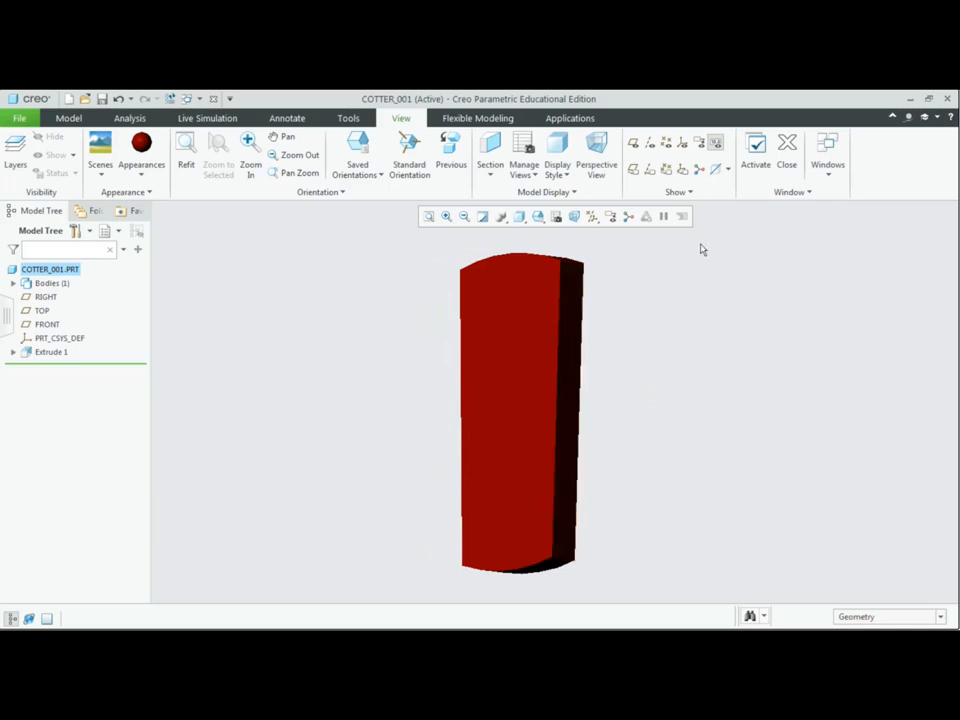
{"action": "left_click", "coordinate": [154, 176]}
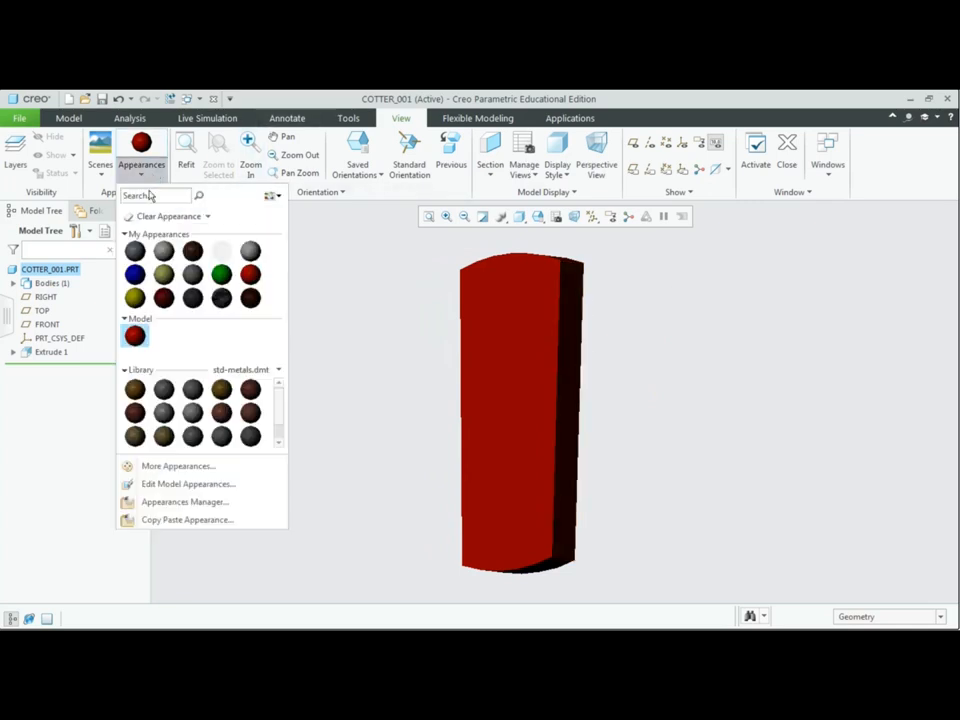
{"action": "left_click", "coordinate": [221, 276]}
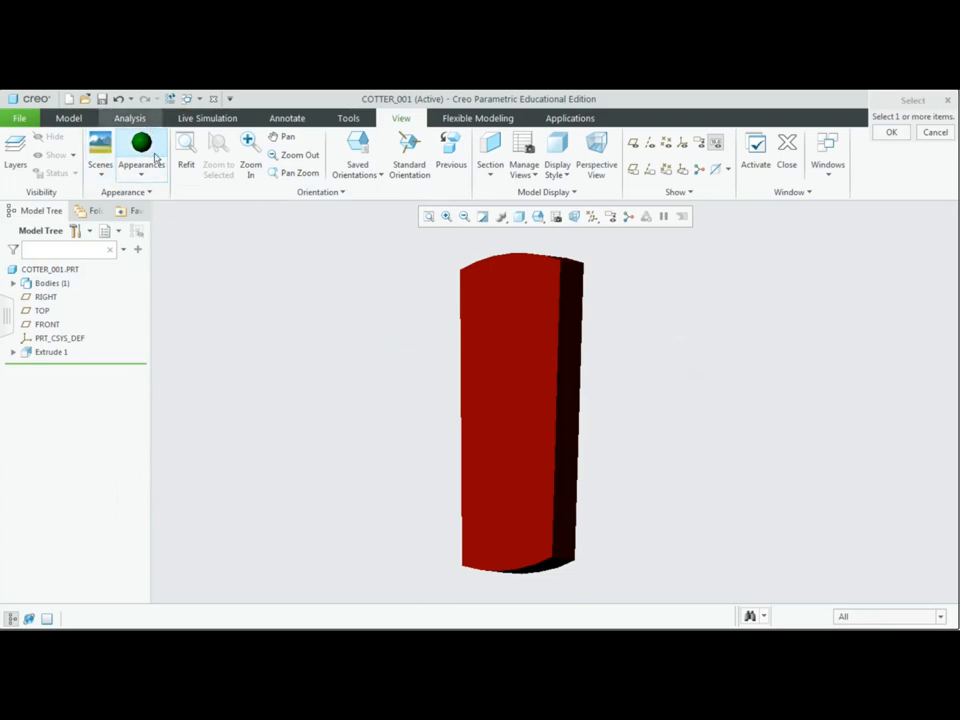
{"action": "left_click", "coordinate": [567, 400]}
{"action": "left_click", "coordinate": [940, 617]}
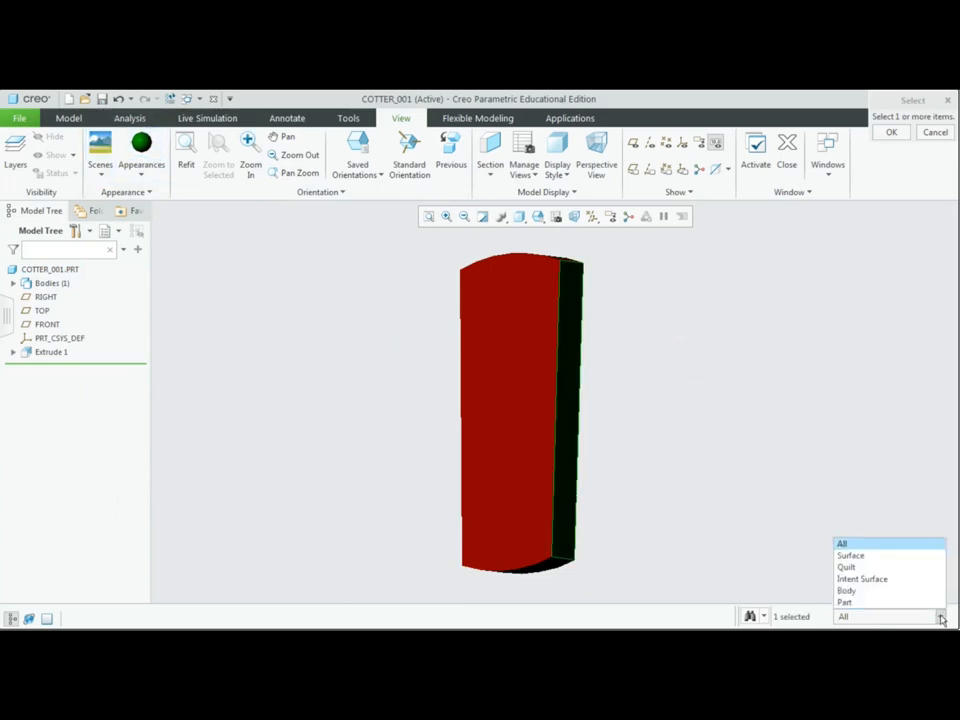
{"action": "left_click", "coordinate": [858, 555]}
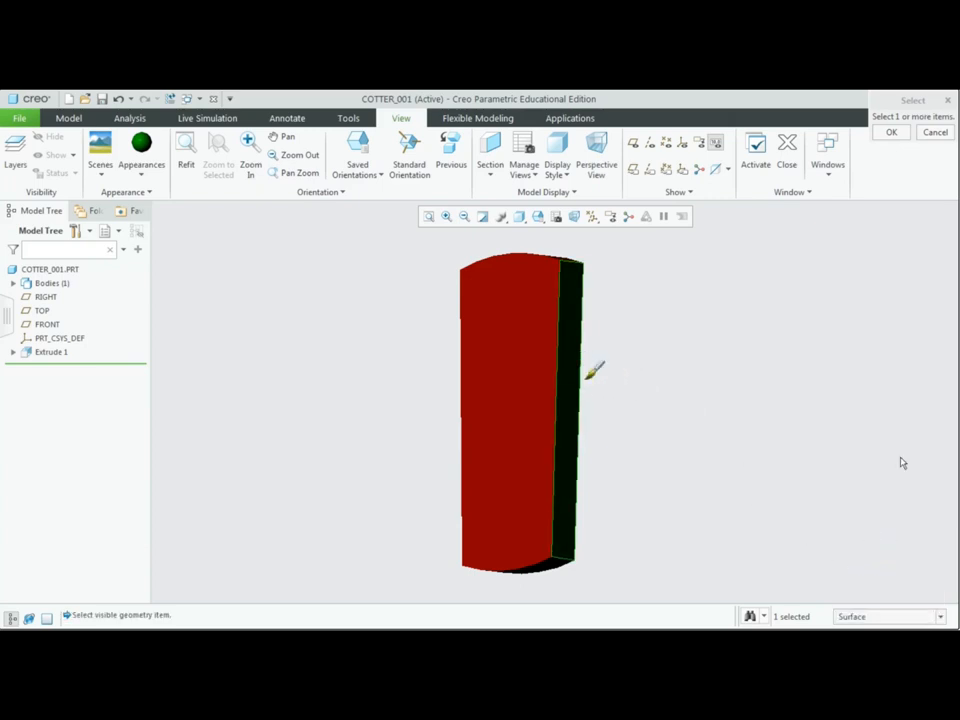
{"action": "left_click", "coordinate": [752, 156]}
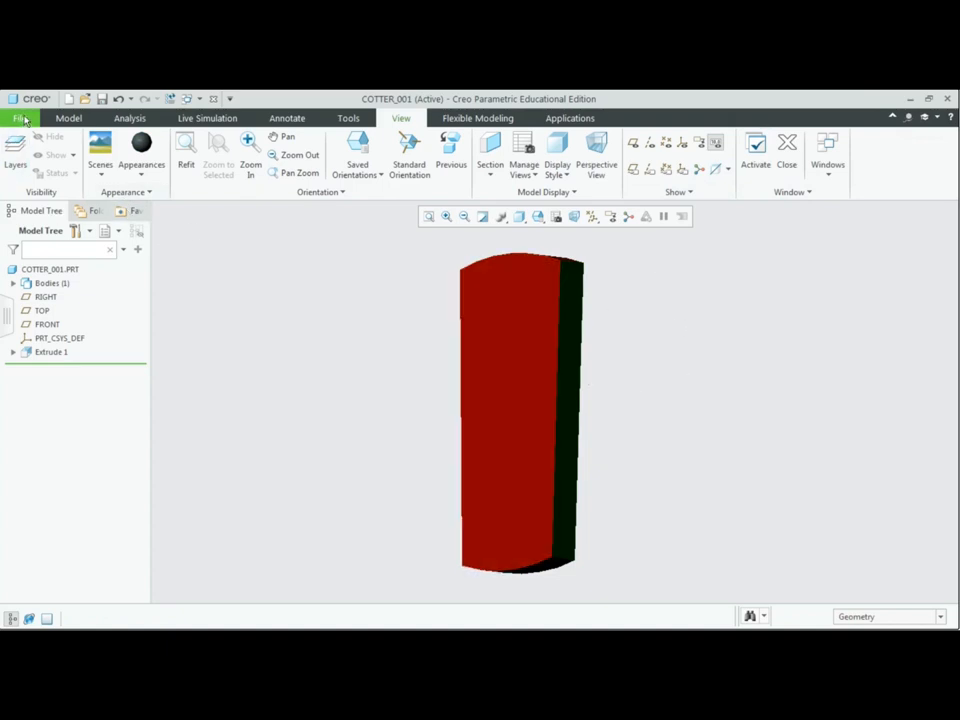
Save a copy of the cotter part under the new name COTTER_002
{"action": "left_click", "coordinate": [22, 119]}
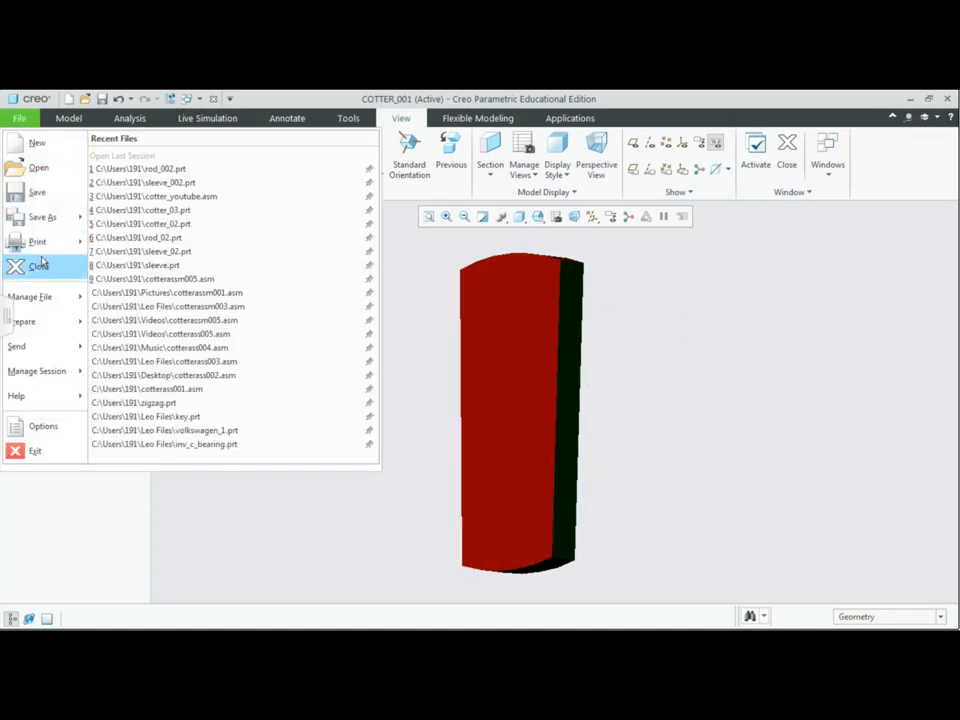
{"action": "mouse_move", "coordinate": [43, 216]}
{"action": "left_click", "coordinate": [150, 163]}
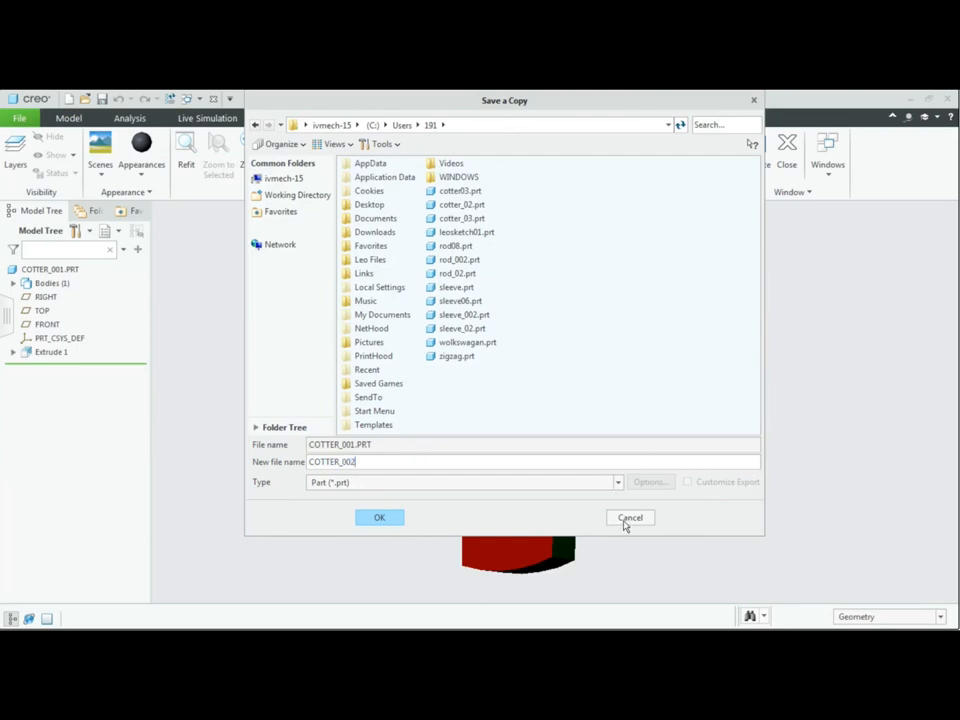
{"action": "left_click", "coordinate": [379, 517]}
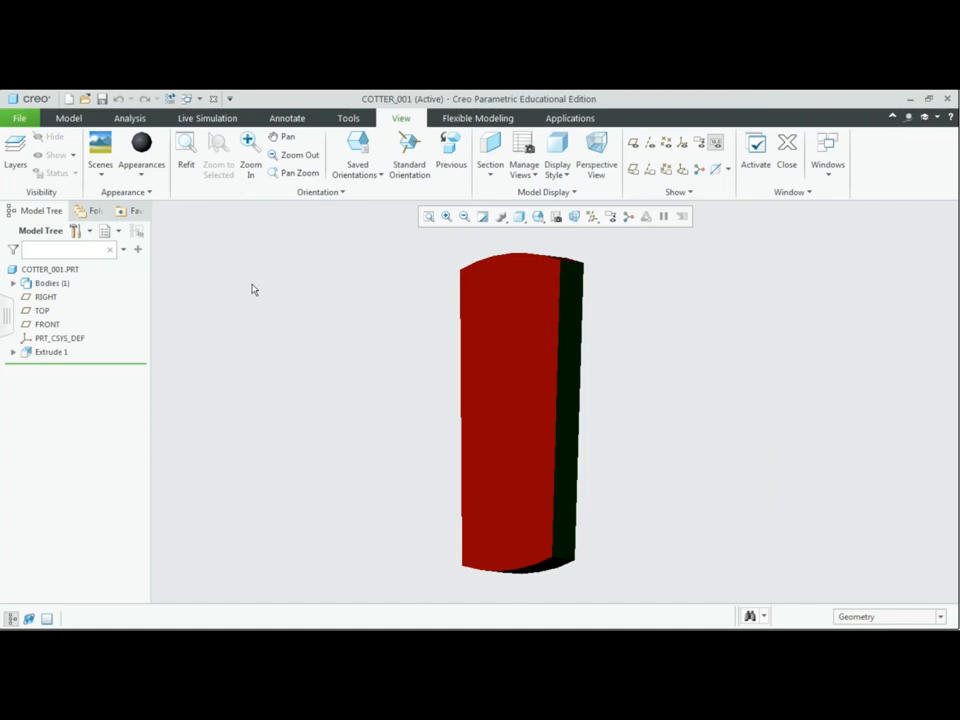
Start a new file of type Assembly, sub-type Design, and name it COTTER_ASS001
{"action": "left_click", "coordinate": [19, 118]}
{"action": "left_click", "coordinate": [25, 155]}
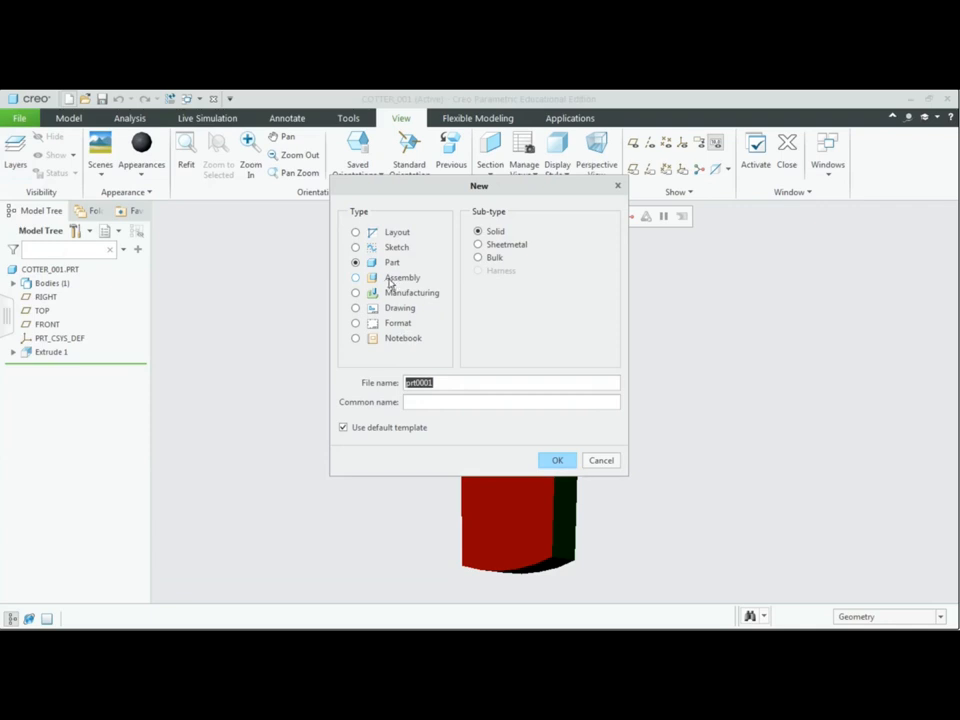
{"action": "left_click", "coordinate": [356, 278]}
{"action": "type", "text": "COTTER"}
{"action": "key", "text": "BackSpace"}
{"action": "key", "text": "BackSpace"}
{"action": "key", "text": "BackSpace"}
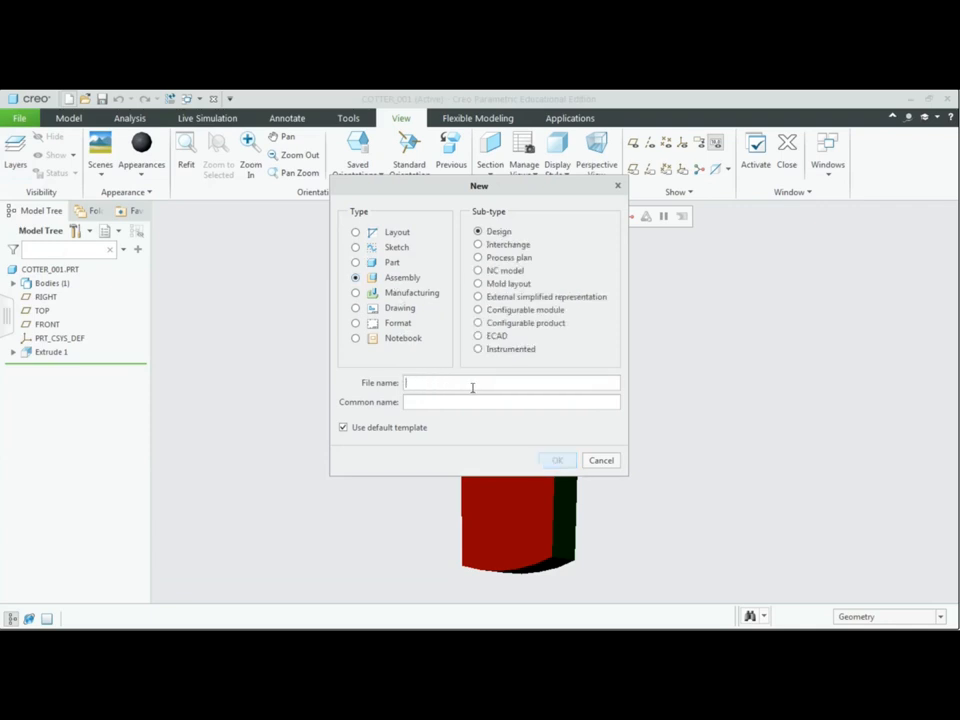
{"action": "type", "text": "COTTER_ASS001"}
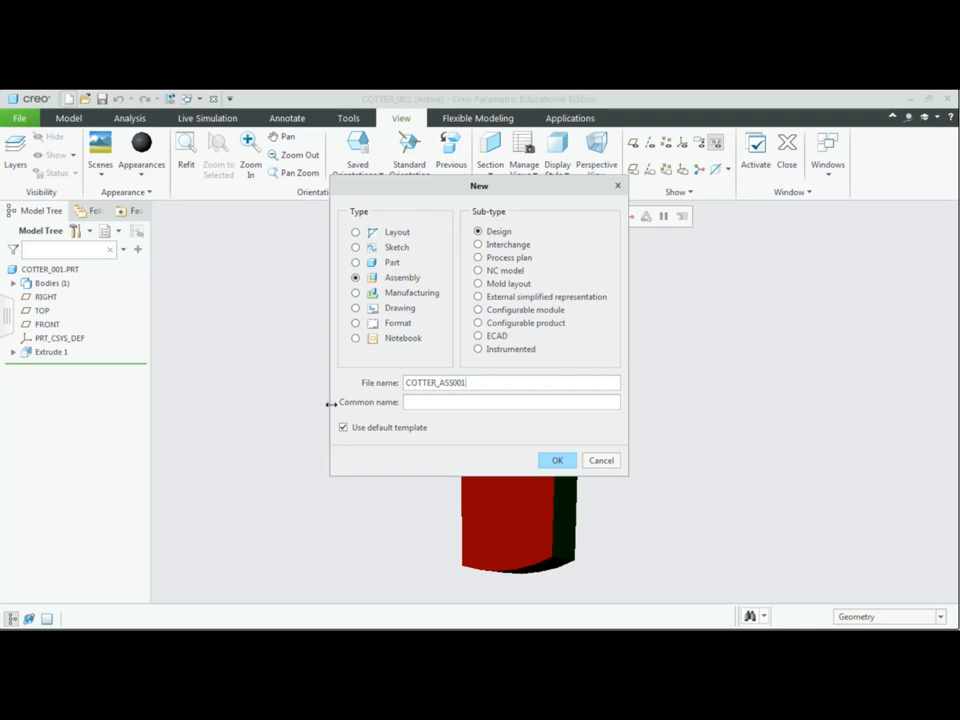
Create the assembly without the default template, using the mmns_asm_design_abs template
{"action": "left_click", "coordinate": [344, 428]}
{"action": "left_click", "coordinate": [558, 461]}
{"action": "left_click", "coordinate": [592, 332]}
{"action": "left_click", "coordinate": [592, 332]}
{"action": "left_click", "coordinate": [592, 332]}
{"action": "left_click", "coordinate": [592, 332]}
{"action": "left_click", "coordinate": [592, 332]}
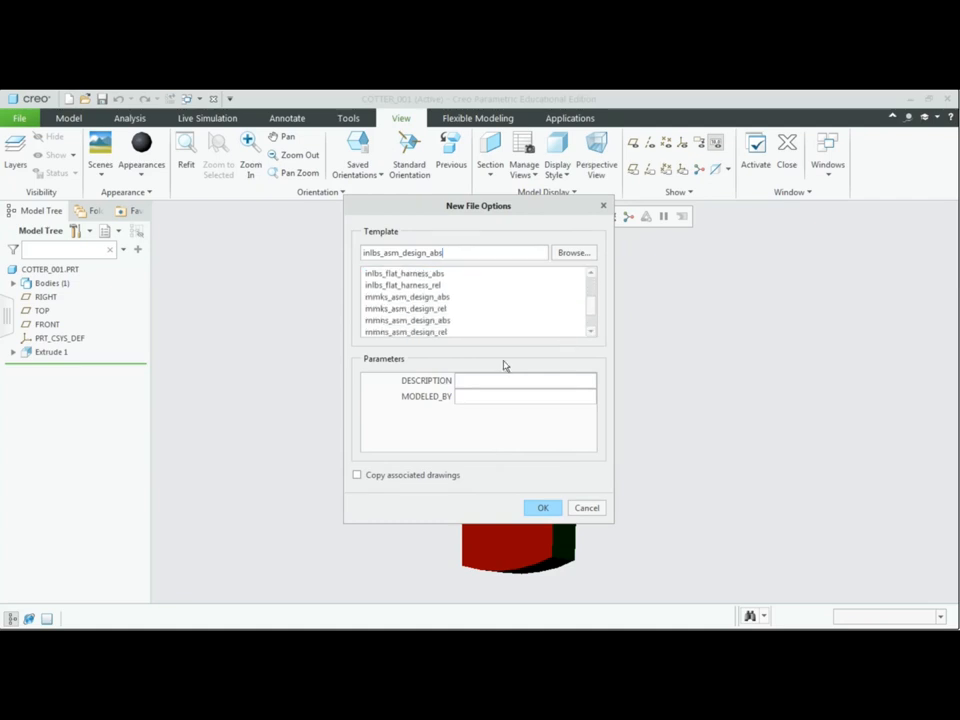
{"action": "left_click", "coordinate": [388, 321]}
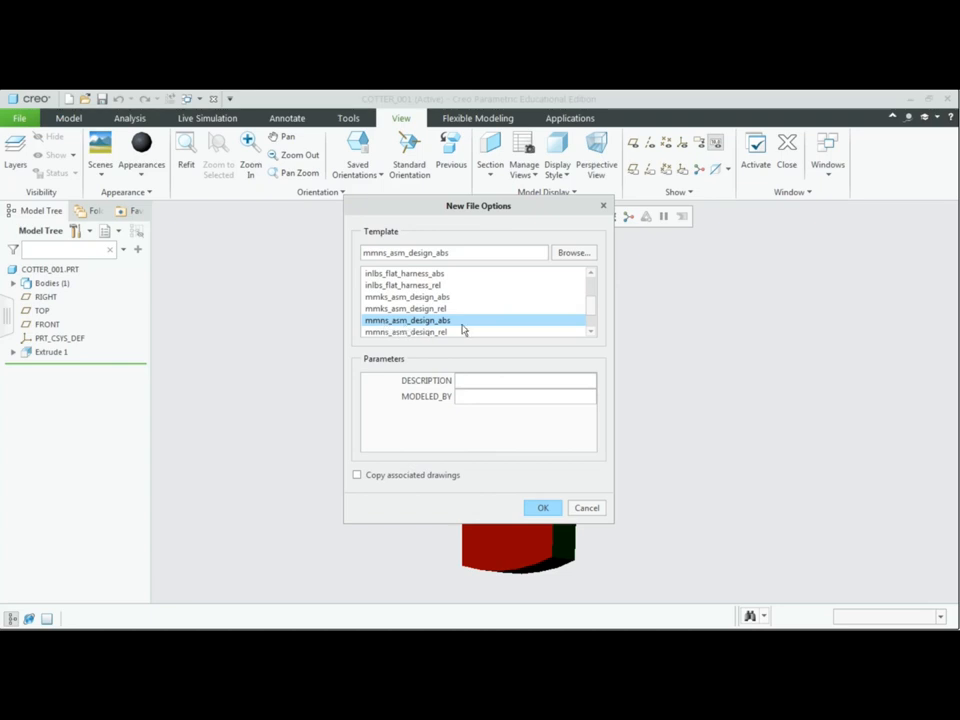
{"action": "left_click", "coordinate": [542, 508]}
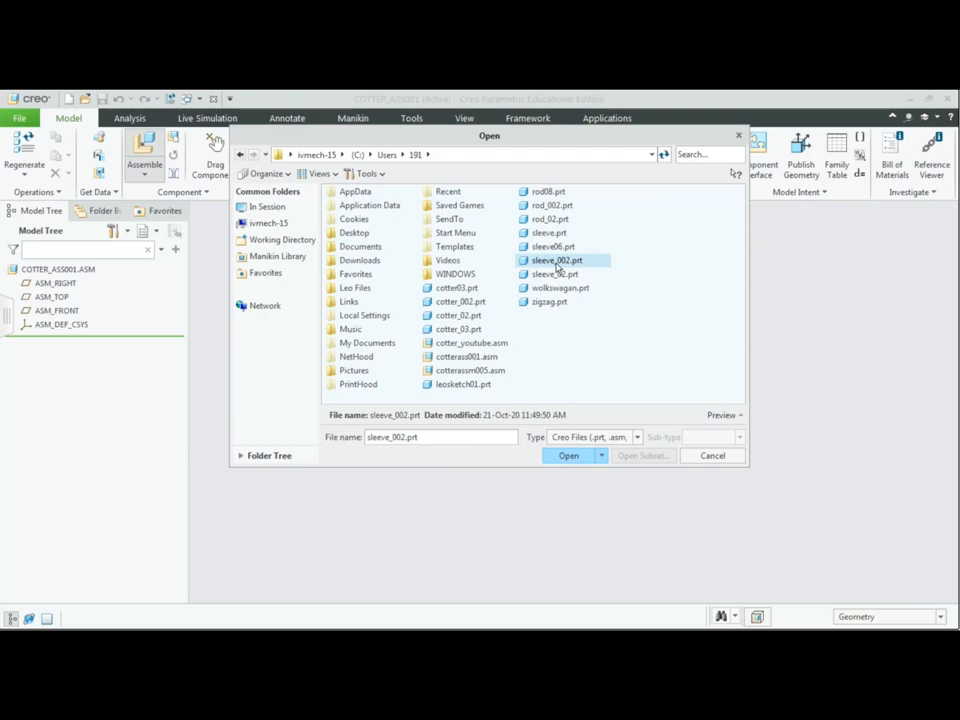
Bring sleeve_002.prt into the assembly and fix it with the Default constraint
{"action": "left_click", "coordinate": [568, 456]}
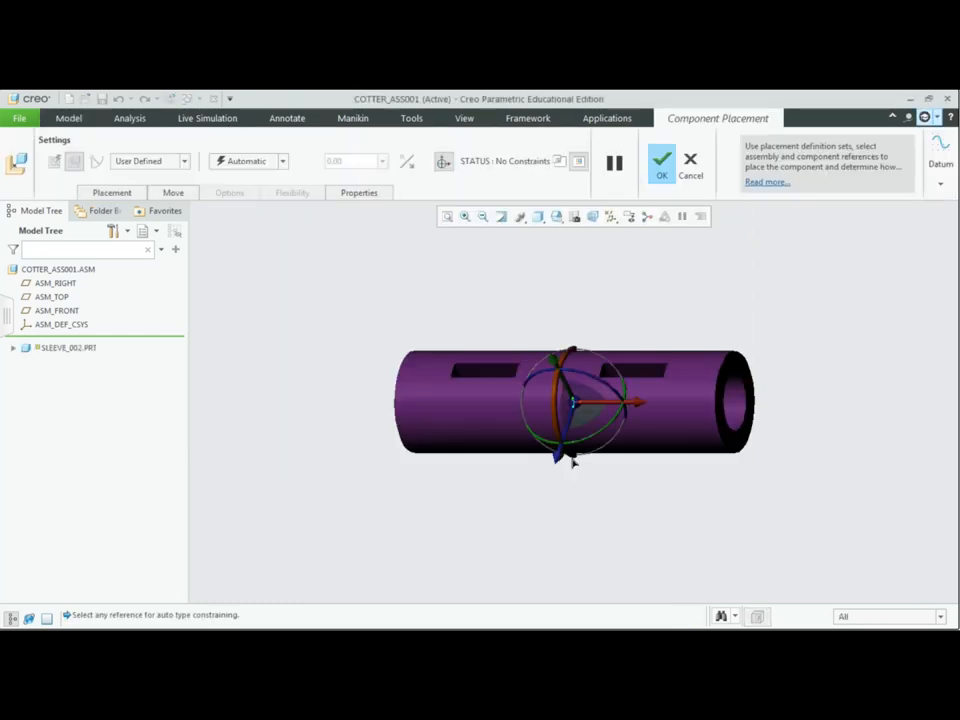
{"action": "left_click", "coordinate": [282, 161]}
{"action": "left_click", "coordinate": [242, 300]}
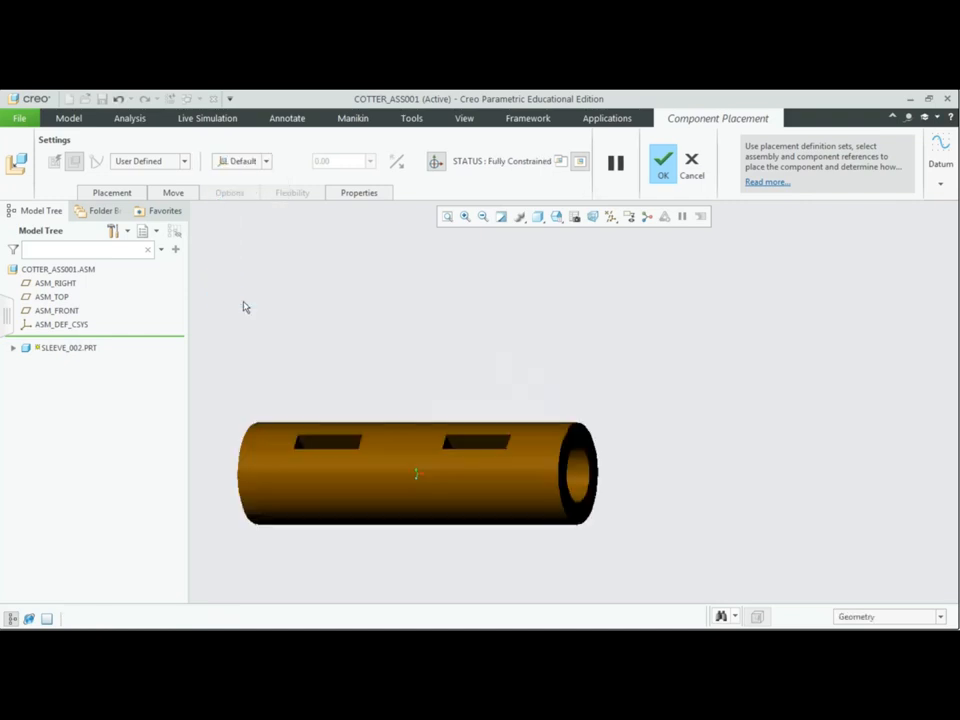
{"action": "left_click", "coordinate": [660, 165]}
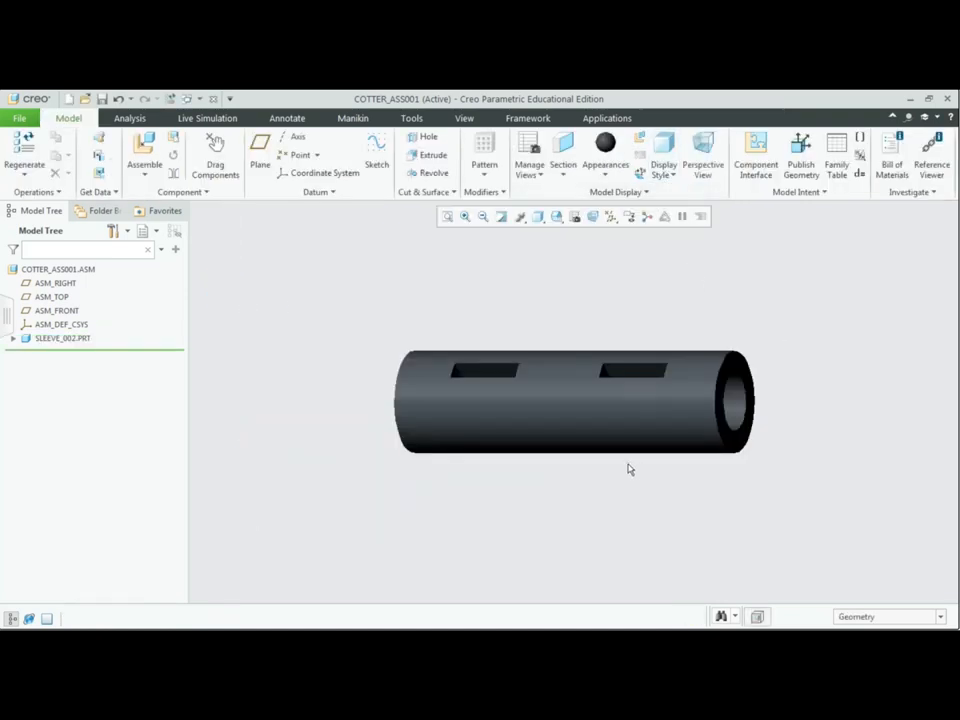
Turn on the display of datum planes and axes together with their name tags
{"action": "left_click", "coordinate": [465, 118]}
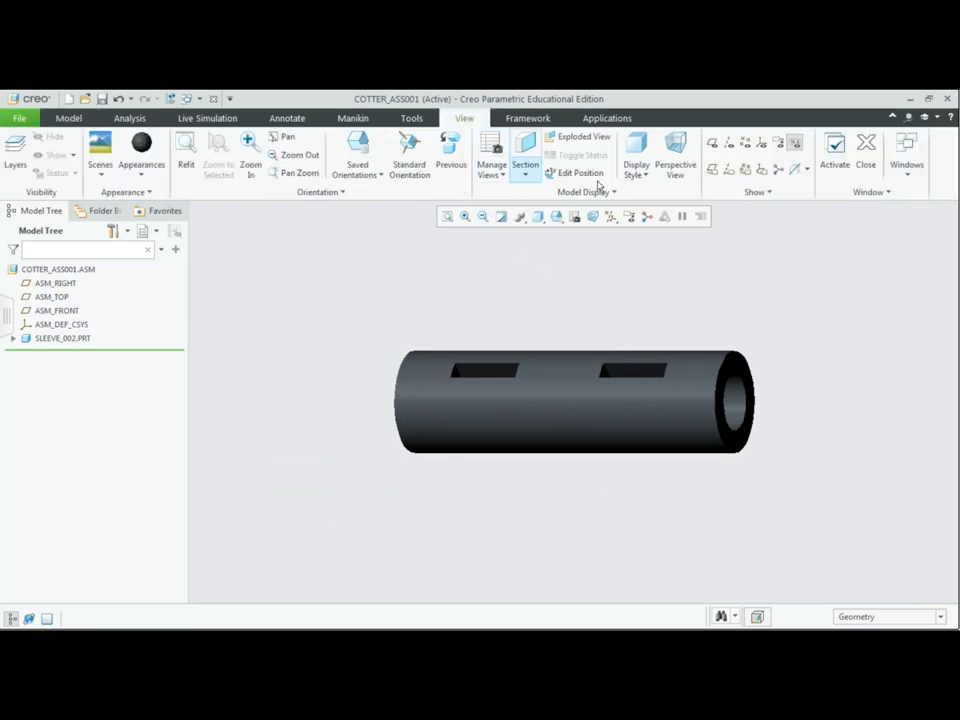
{"action": "left_click", "coordinate": [710, 143]}
{"action": "left_click", "coordinate": [712, 170]}
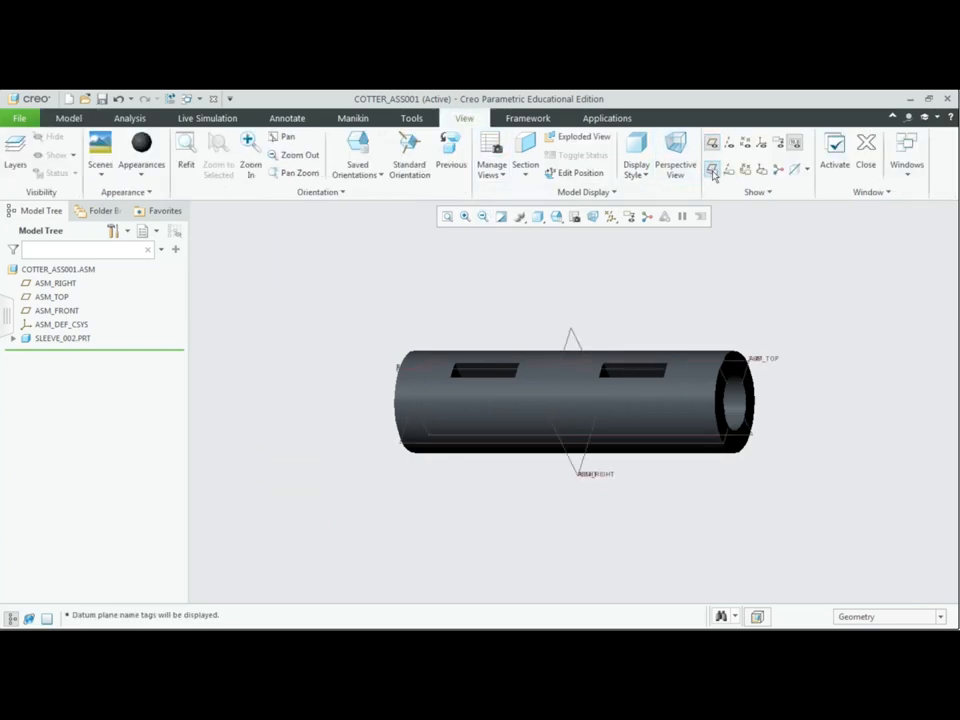
{"action": "left_click", "coordinate": [728, 143]}
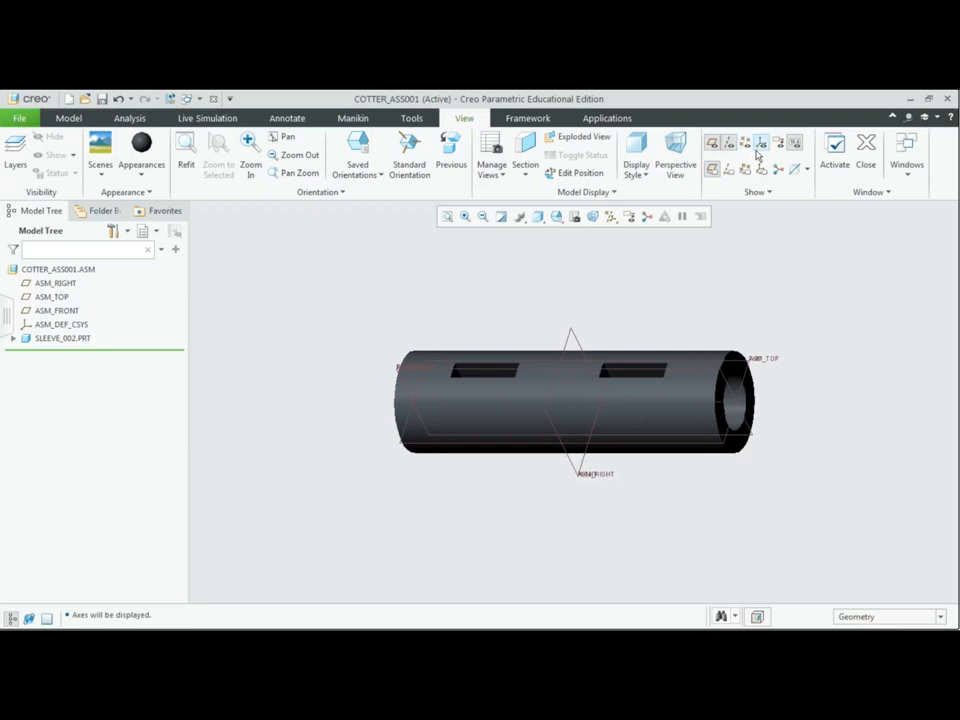
{"action": "left_click", "coordinate": [729, 170]}
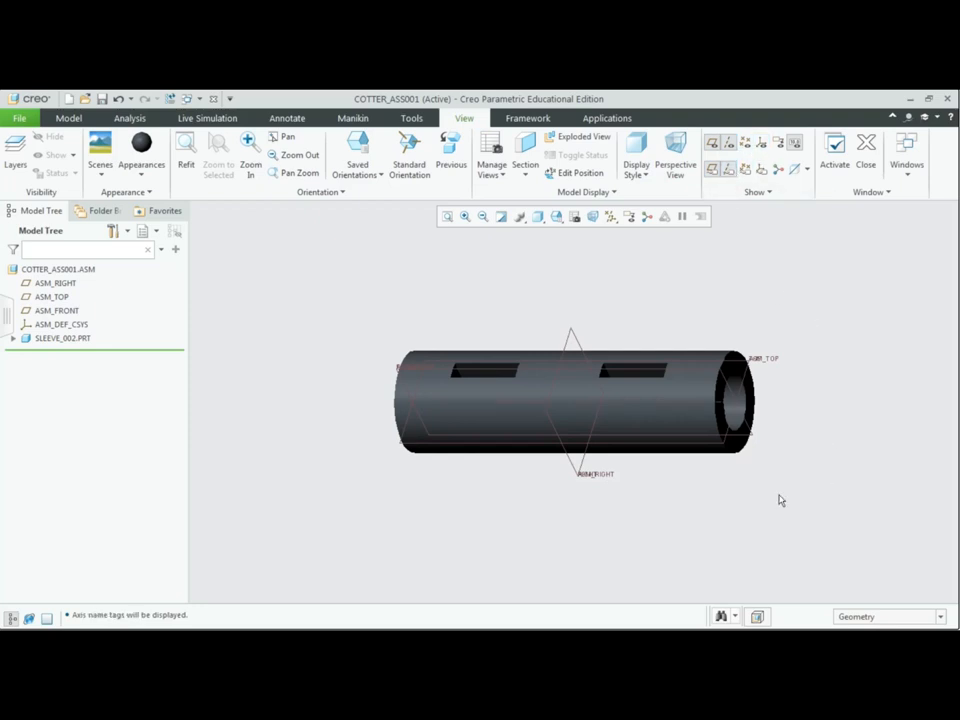
Bring rod_002.prt into the assembly and move it to the opposite end of the sleeve, clear of the sleeve
{"action": "left_click", "coordinate": [69, 118]}
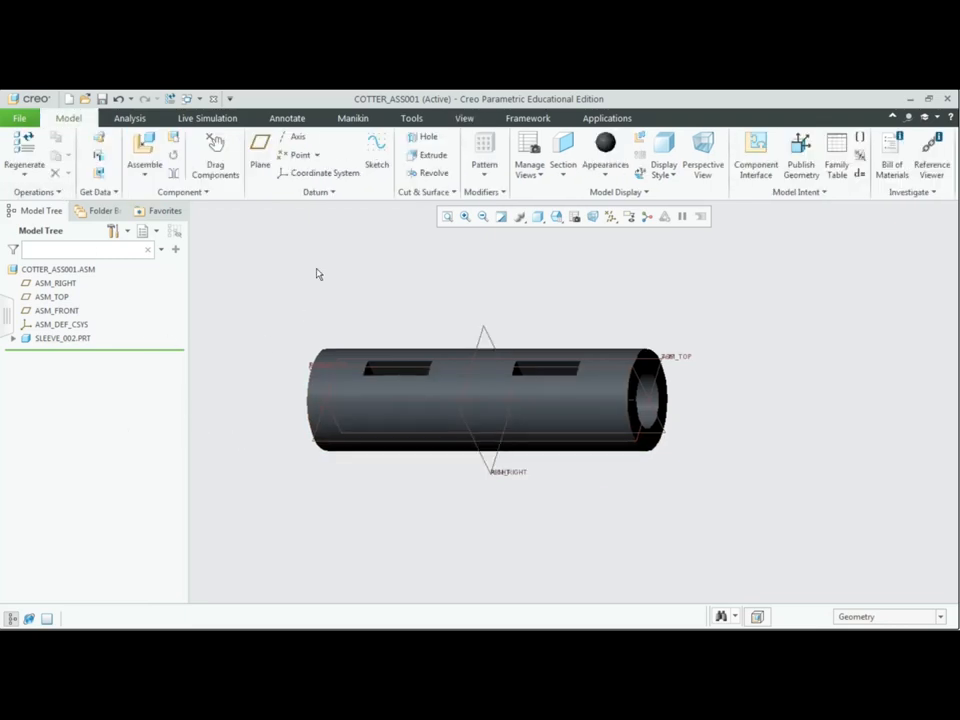
{"action": "left_click", "coordinate": [146, 177]}
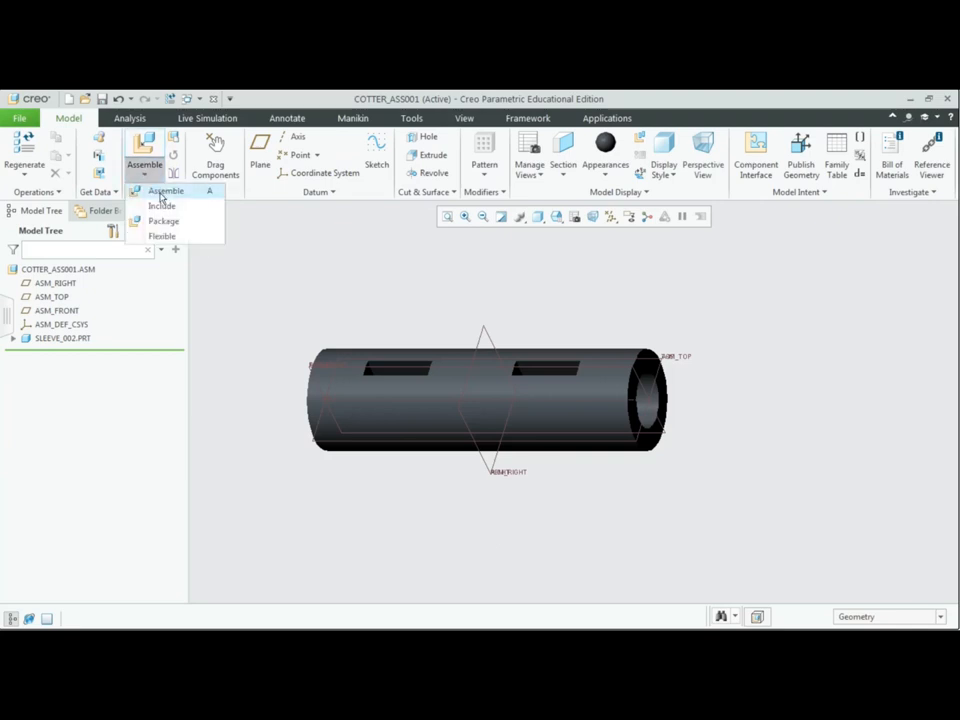
{"action": "left_click", "coordinate": [160, 190]}
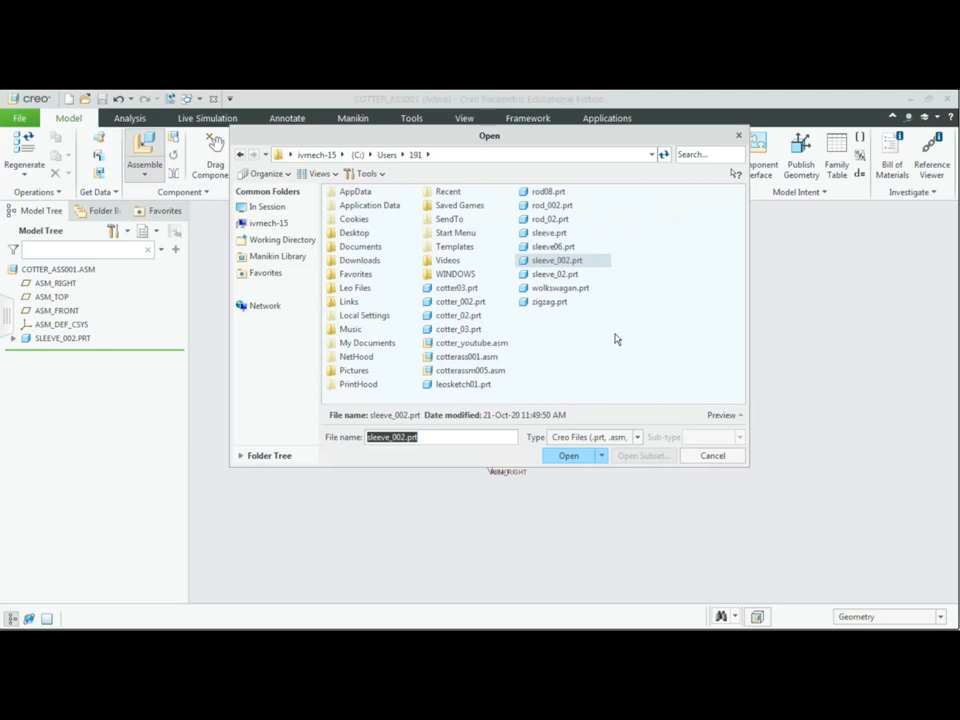
{"action": "left_click", "coordinate": [558, 206]}
{"action": "left_click", "coordinate": [578, 456]}
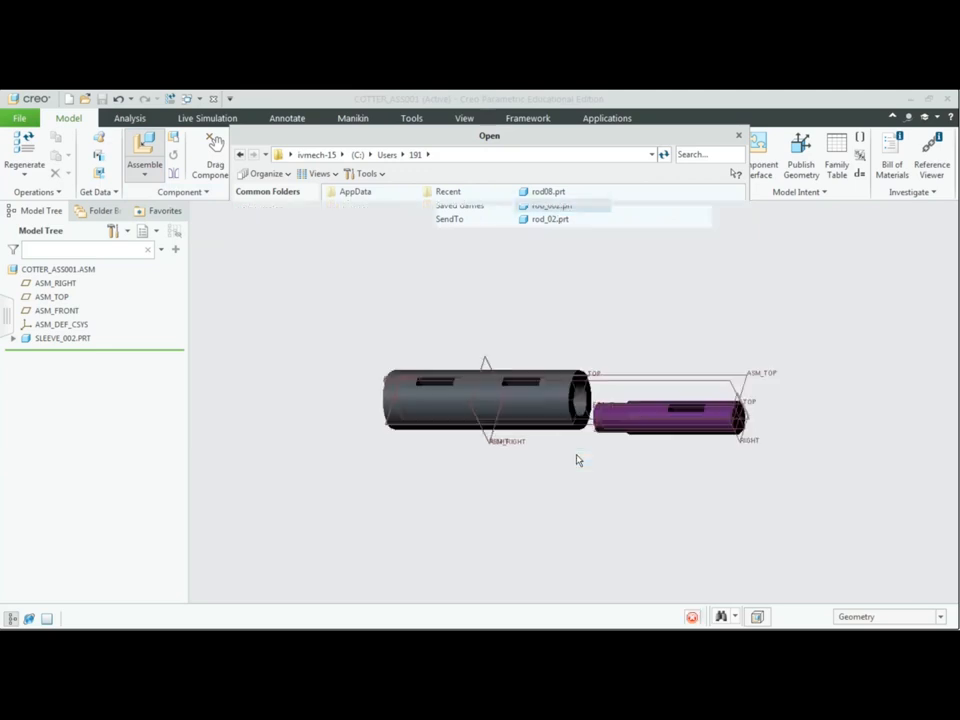
{"action": "scroll", "coordinate": [670, 511], "scroll_direction": "down", "scroll_amount": 1}
{"action": "left_click_drag", "start_coordinate": [790, 404], "coordinate": [285, 414]}
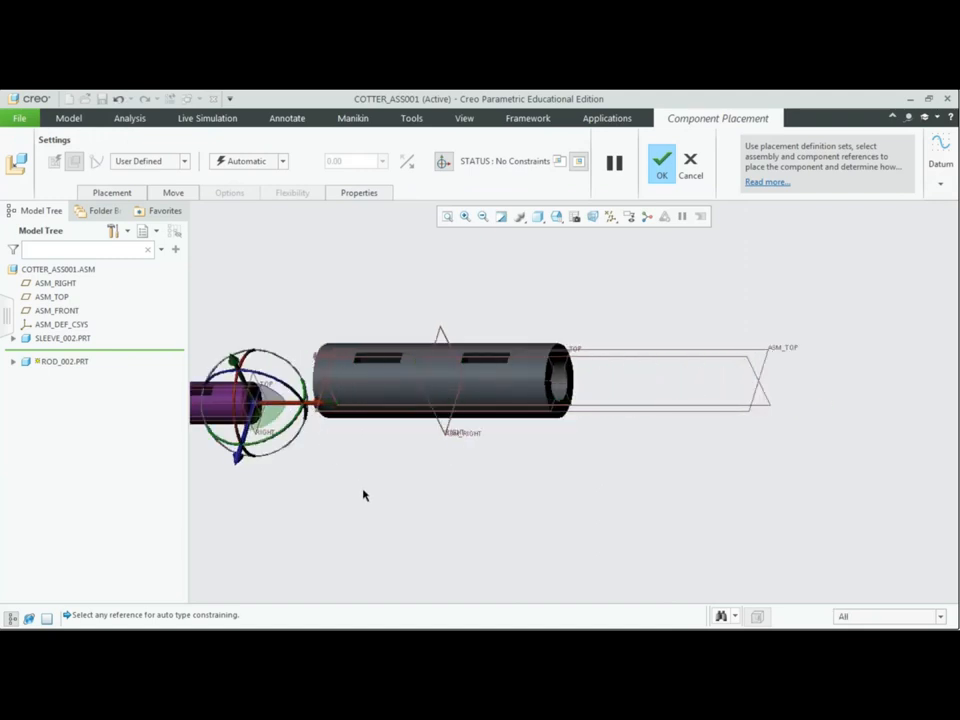
Constrain the rod's axis coincident with the central axis of the sleeve
{"action": "middle_click_drag", "start_coordinate": [364, 495], "coordinate": [619, 507], "text": "shift"}
{"action": "scroll", "coordinate": [723, 525], "scroll_direction": "down", "scroll_amount": 1}
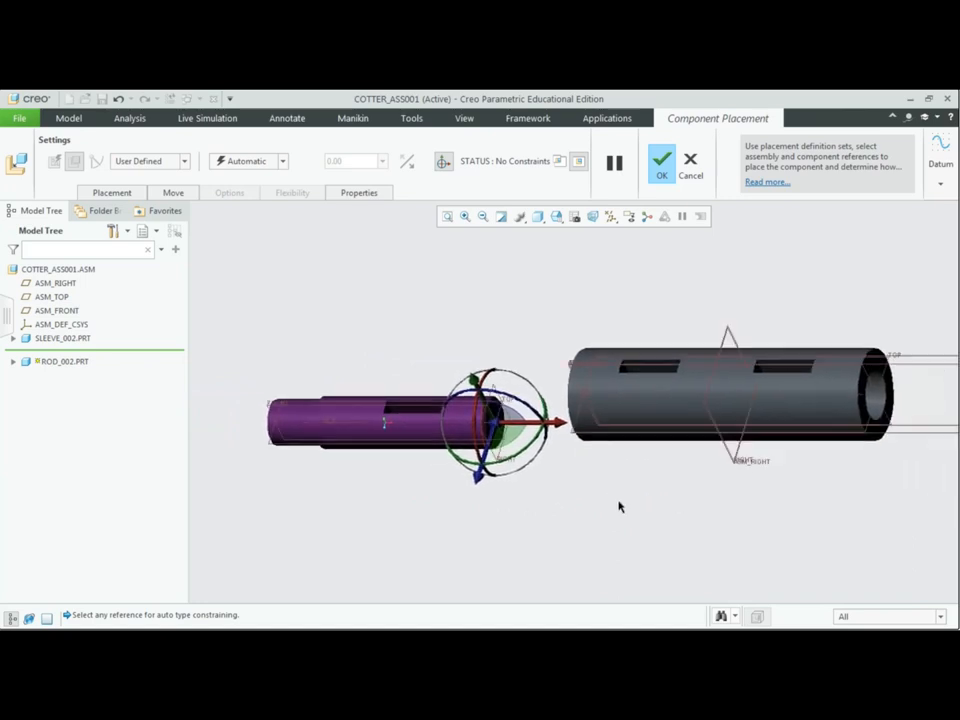
{"action": "scroll", "coordinate": [336, 522], "scroll_direction": "down", "scroll_amount": 1}
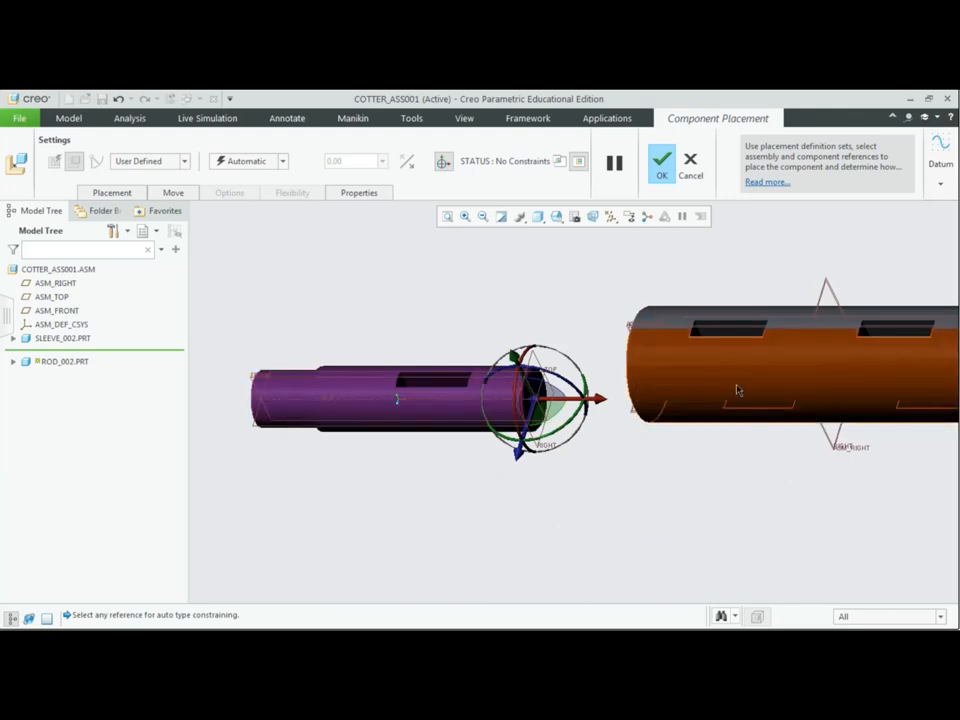
{"action": "scroll", "coordinate": [737, 390], "scroll_direction": "down", "scroll_amount": 3}
{"action": "scroll", "coordinate": [714, 474], "scroll_direction": "up", "scroll_amount": 5}
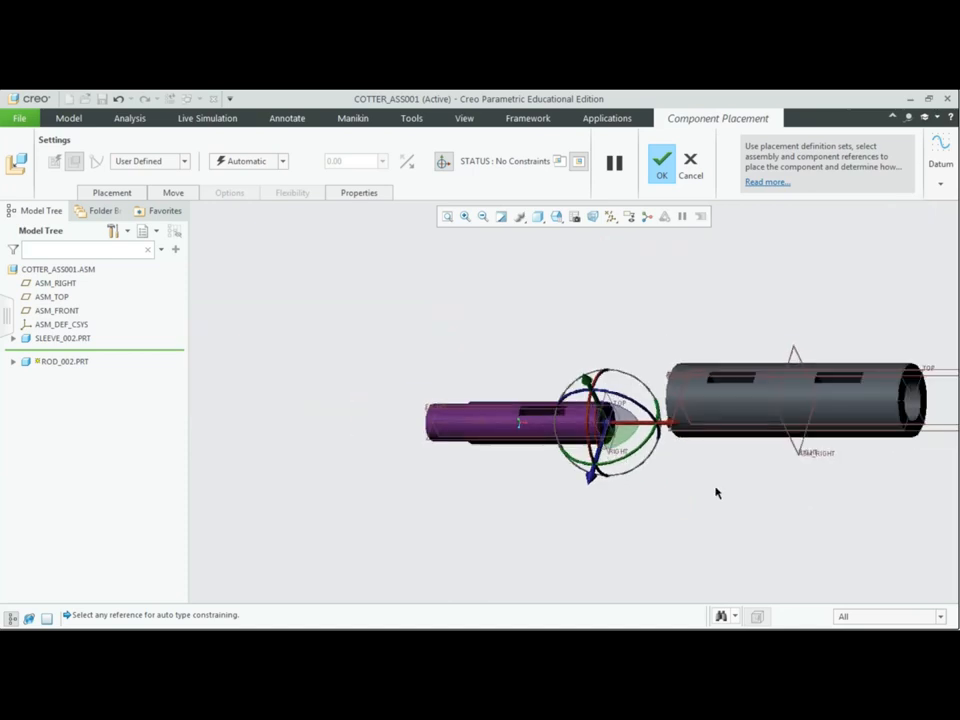
{"action": "middle_click_drag", "start_coordinate": [703, 494], "coordinate": [581, 450], "text": "shift"}
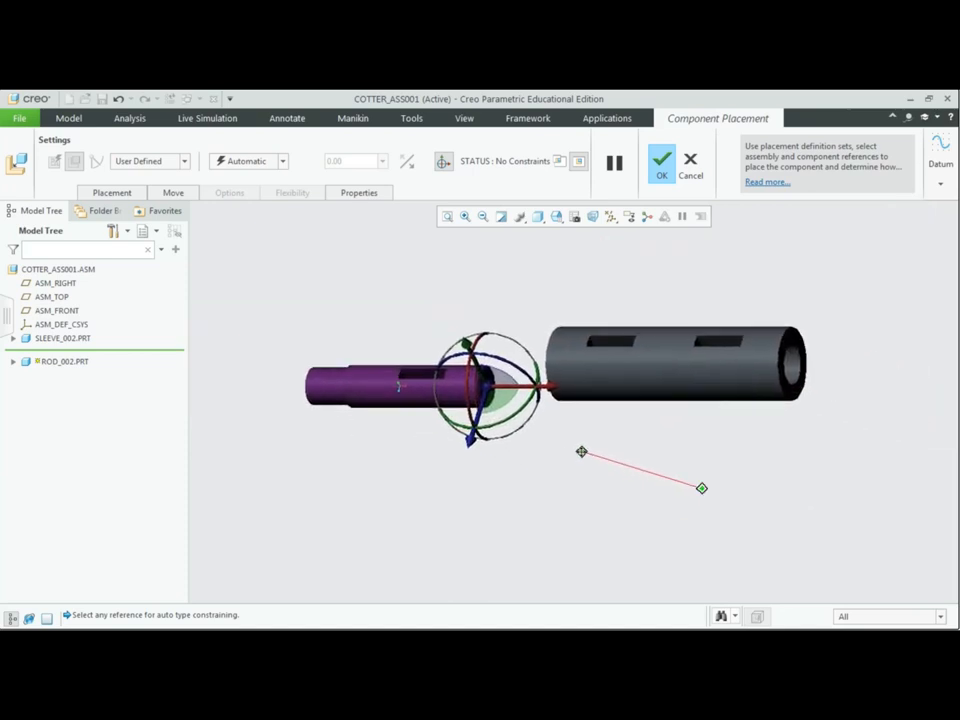
{"action": "left_click", "coordinate": [757, 367]}
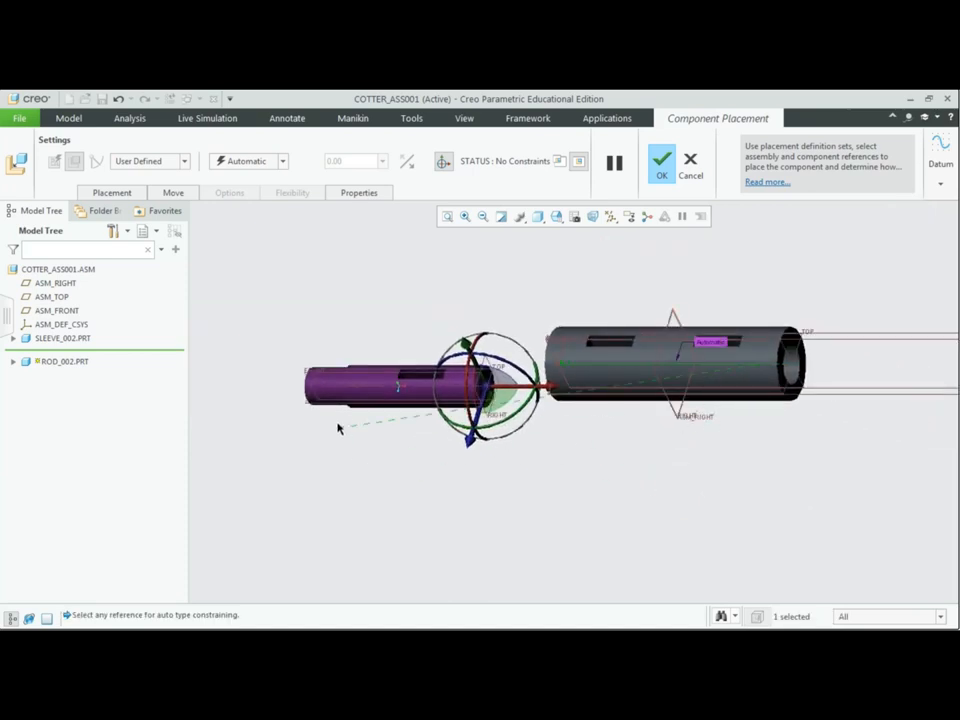
{"action": "scroll", "coordinate": [338, 429], "scroll_direction": "up", "scroll_amount": 3}
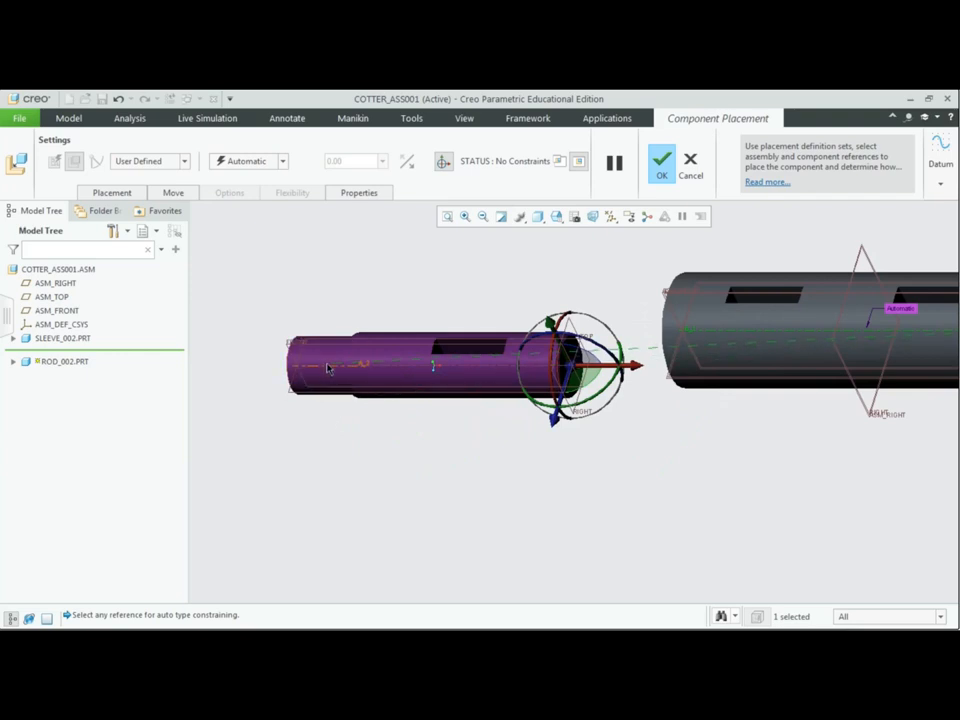
{"action": "left_click", "coordinate": [328, 367]}
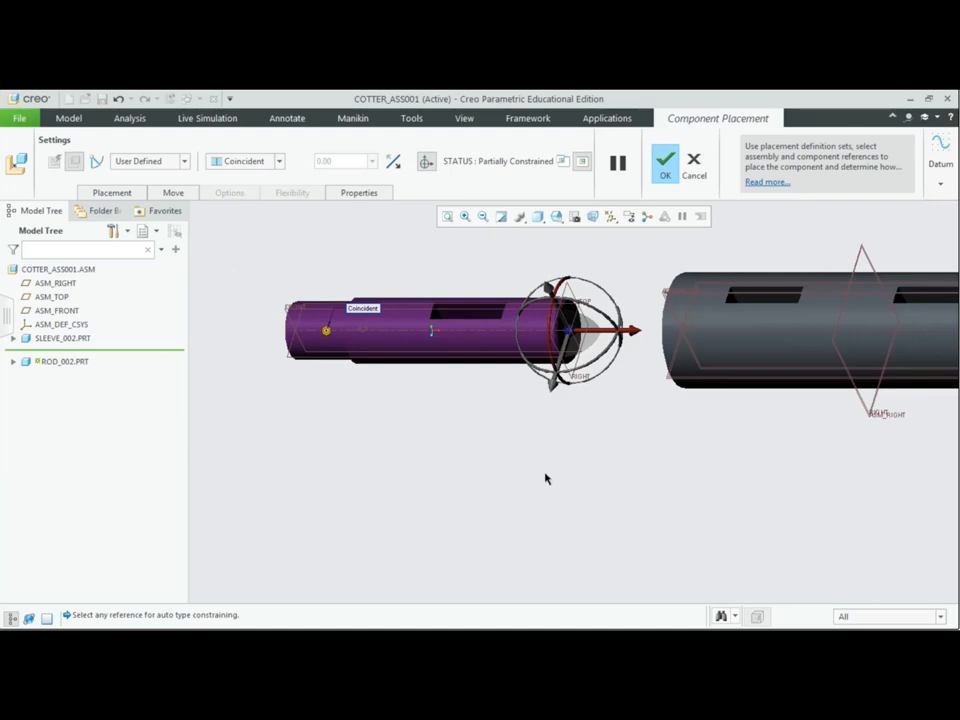
Constrain the rod's TOP datum plane coincident with the matching datum plane of the sleeve
{"action": "scroll", "coordinate": [506, 418], "scroll_direction": "up", "scroll_amount": 2}
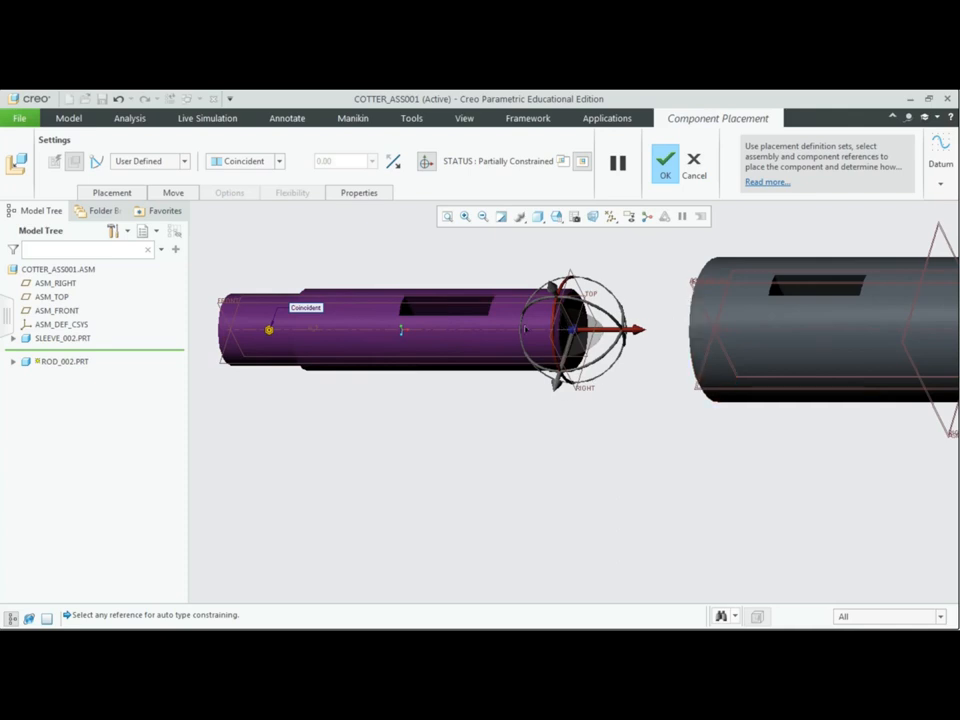
{"action": "left_click", "coordinate": [237, 368]}
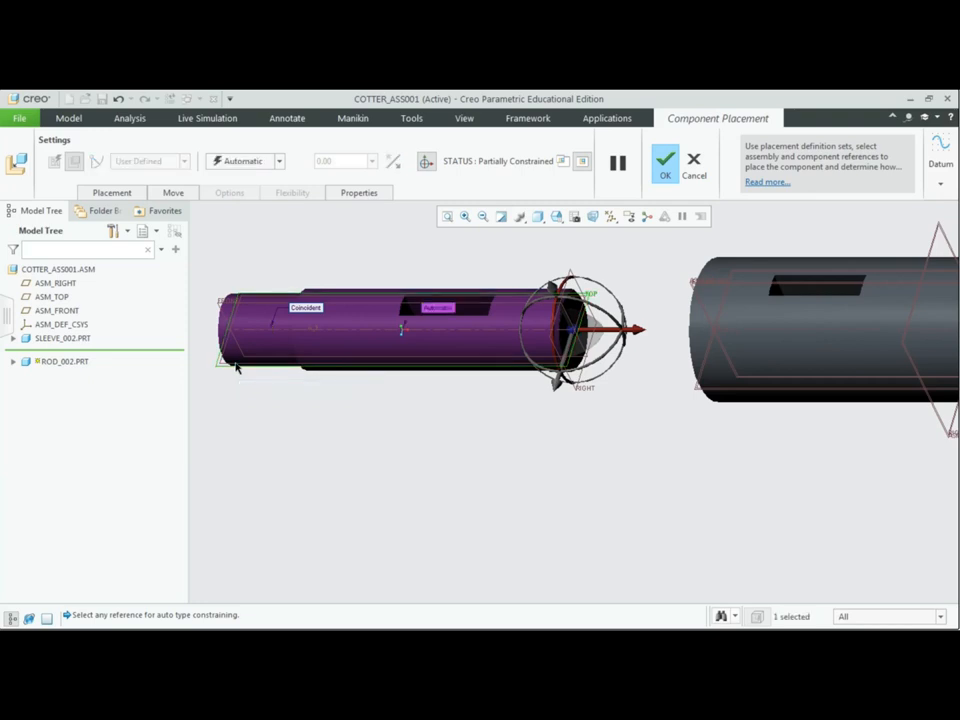
{"action": "left_click", "coordinate": [698, 395]}
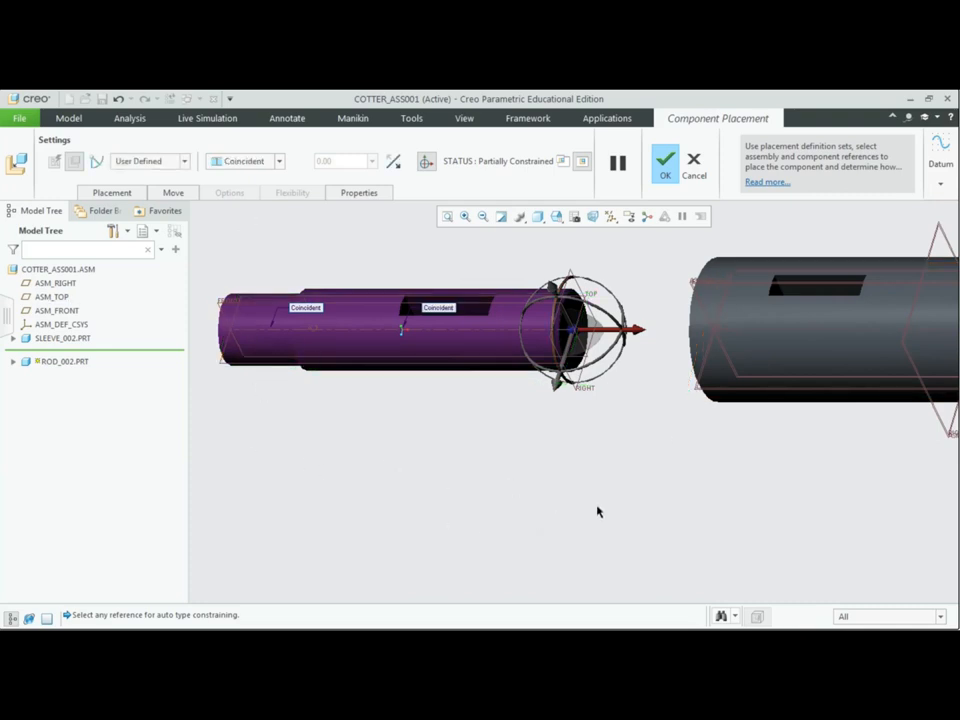
Constrain the rod's RIGHT datum plane to the sleeve's RIGHT plane at distance 0 and accept the placement
{"action": "middle_click_drag", "start_coordinate": [581, 508], "coordinate": [501, 467]}
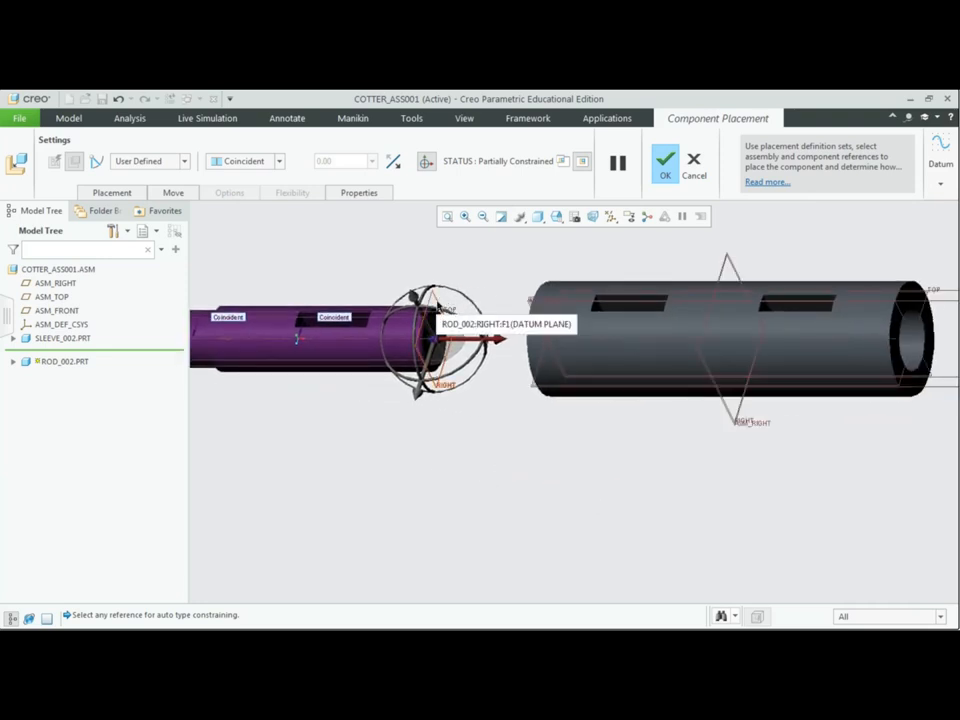
{"action": "left_click", "coordinate": [437, 307]}
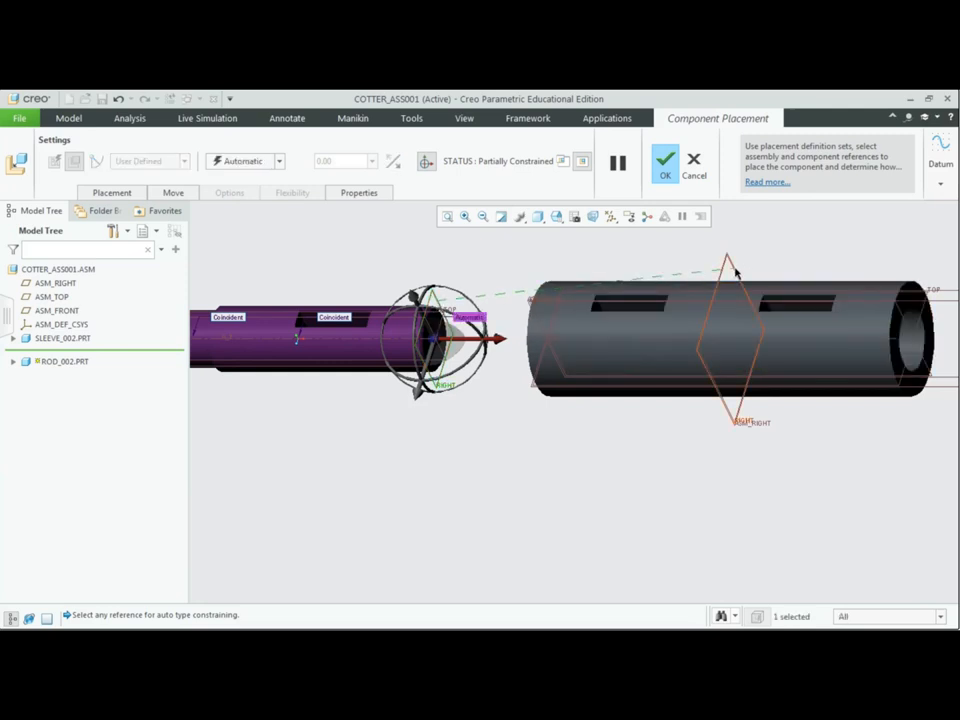
{"action": "left_click", "coordinate": [736, 270]}
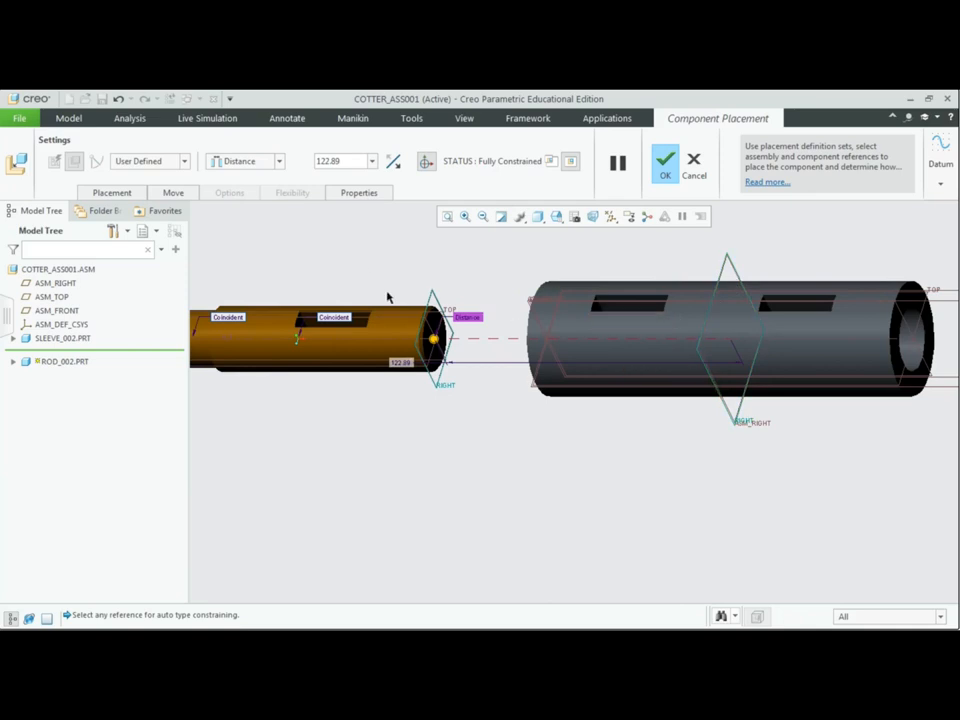
{"action": "left_click", "coordinate": [340, 161]}
{"action": "type", "text": "0"}
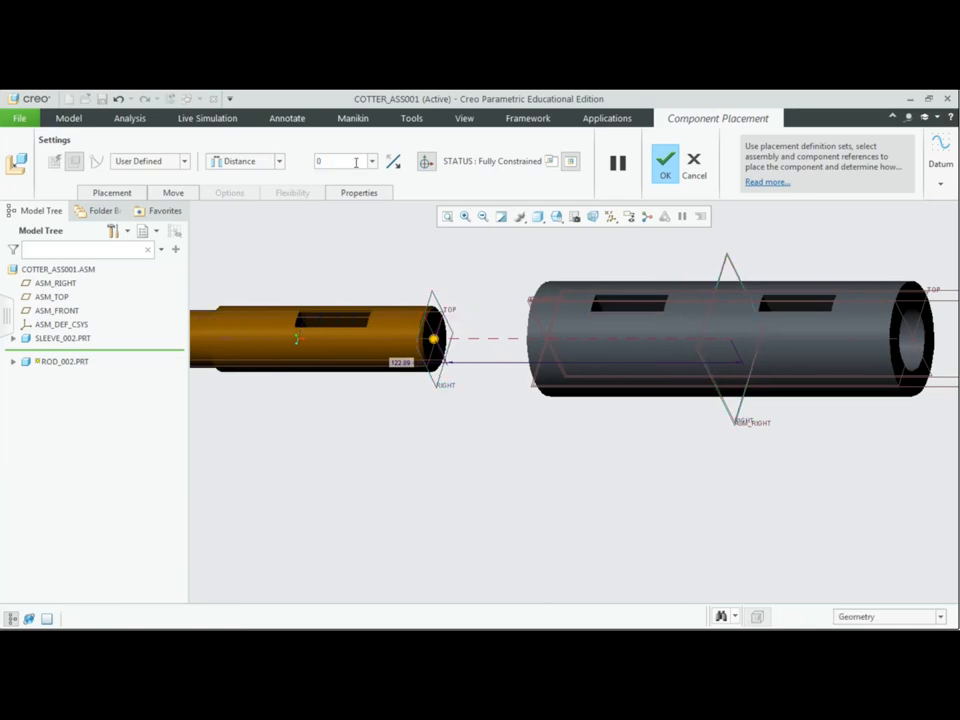
{"action": "key", "text": "Return"}
{"action": "left_click", "coordinate": [666, 171]}
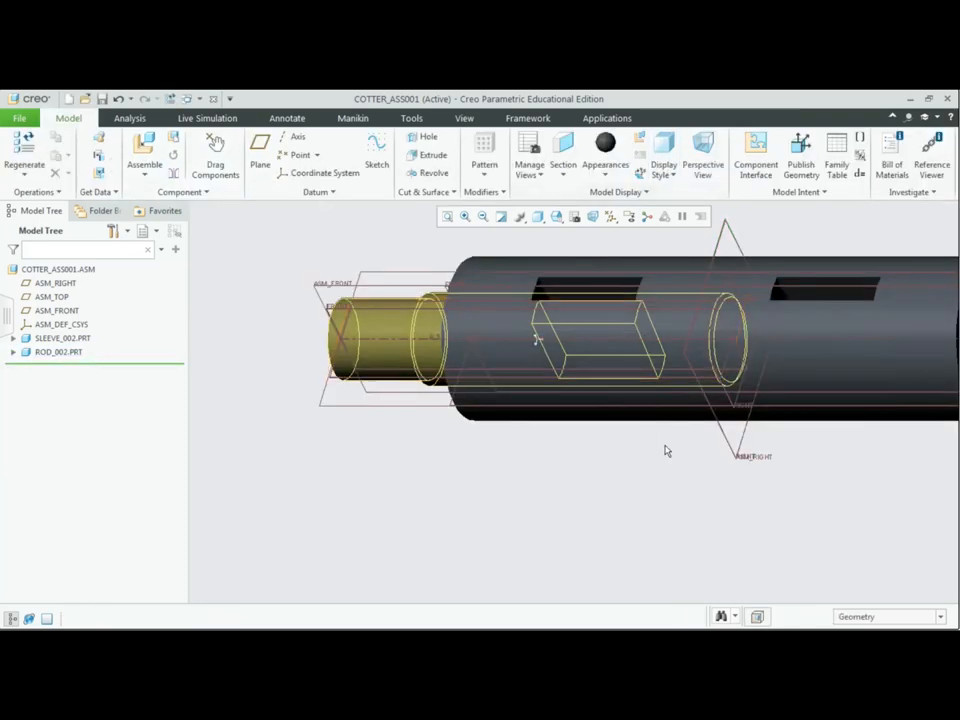
Mirror ROD_002.PRT about the ASM_RIGHT plane, reusing the selected model with dependent placement
{"action": "scroll", "coordinate": [654, 478], "scroll_direction": "down", "scroll_amount": 2}
{"action": "middle_click_drag", "start_coordinate": [508, 261], "coordinate": [540, 300]}
{"action": "scroll", "coordinate": [636, 360], "scroll_direction": "up", "scroll_amount": 3}
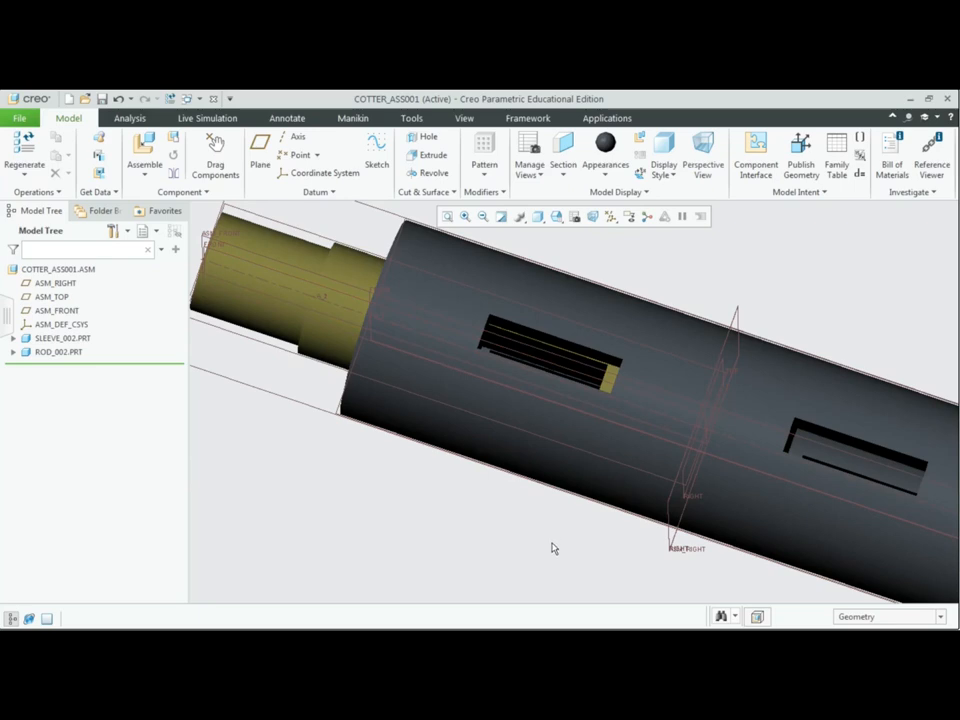
{"action": "scroll", "coordinate": [555, 548], "scroll_direction": "down", "scroll_amount": 3}
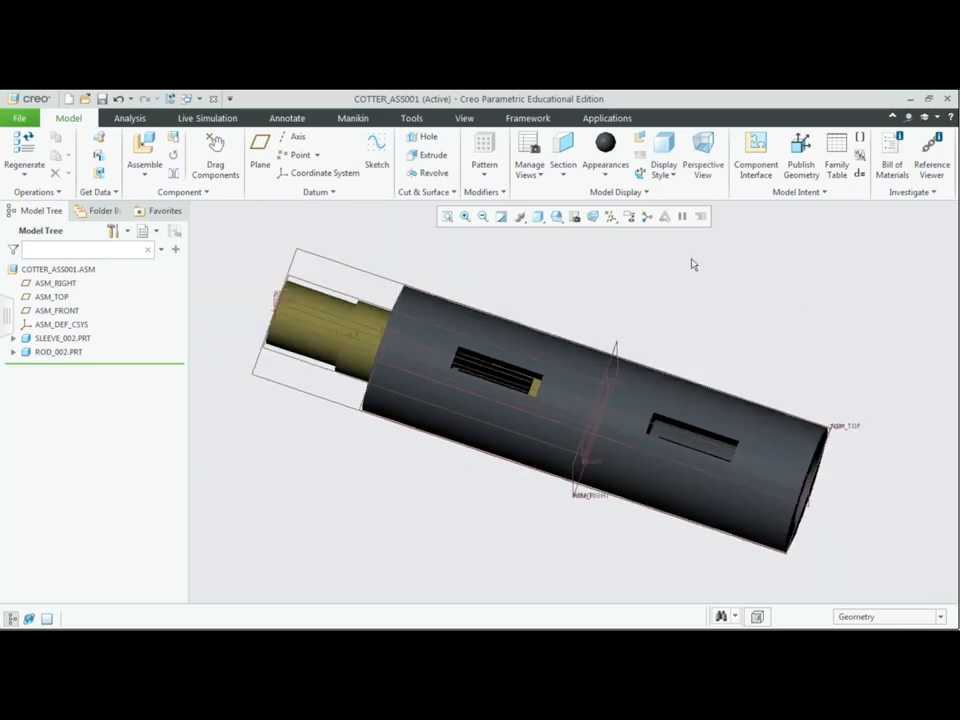
{"action": "left_click", "coordinate": [60, 352]}
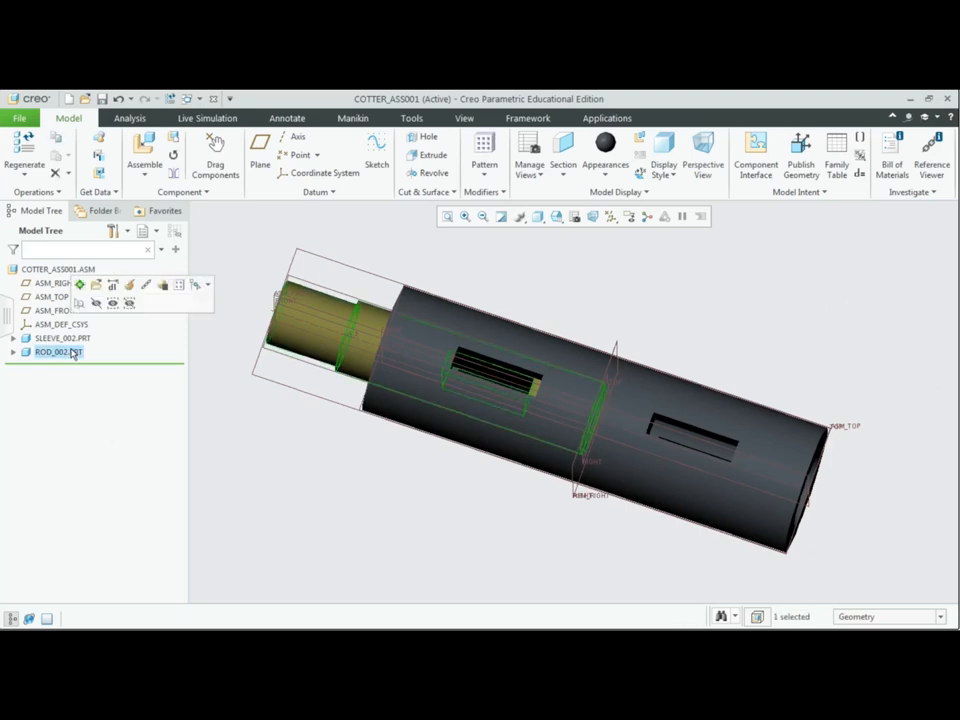
{"action": "left_click", "coordinate": [173, 176]}
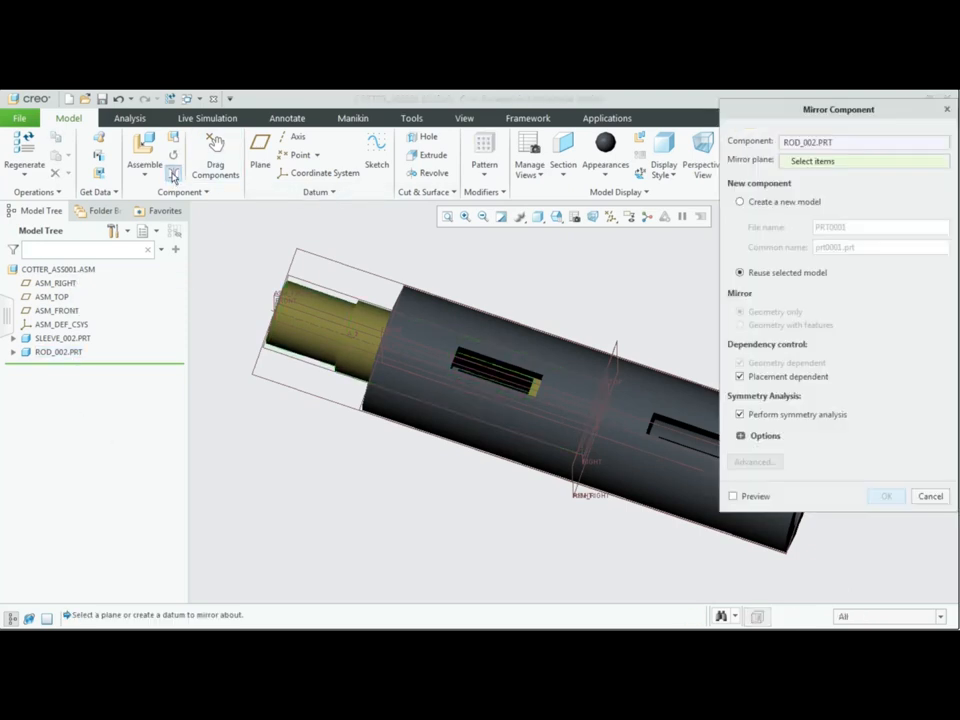
{"action": "left_click", "coordinate": [617, 347]}
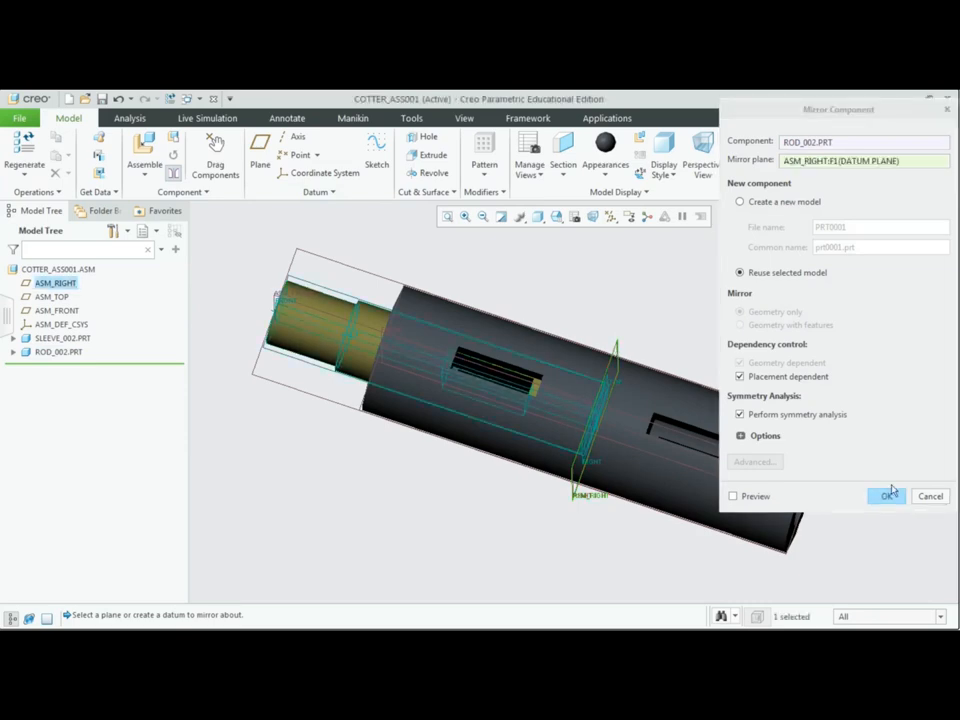
{"action": "left_click", "coordinate": [886, 496]}
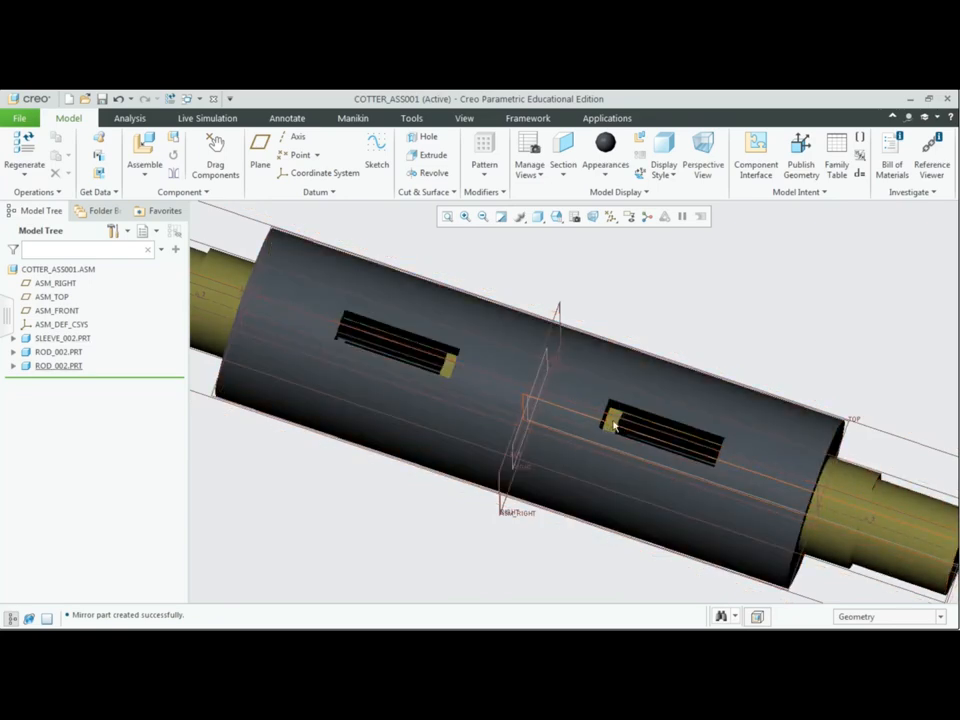
Bring cotter_002.prt into the assembly and move it beside the outer end of the original rod
{"action": "scroll", "coordinate": [783, 365], "scroll_direction": "up", "scroll_amount": 3}
{"action": "left_click", "coordinate": [558, 218]}
{"action": "left_click", "coordinate": [578, 231]}
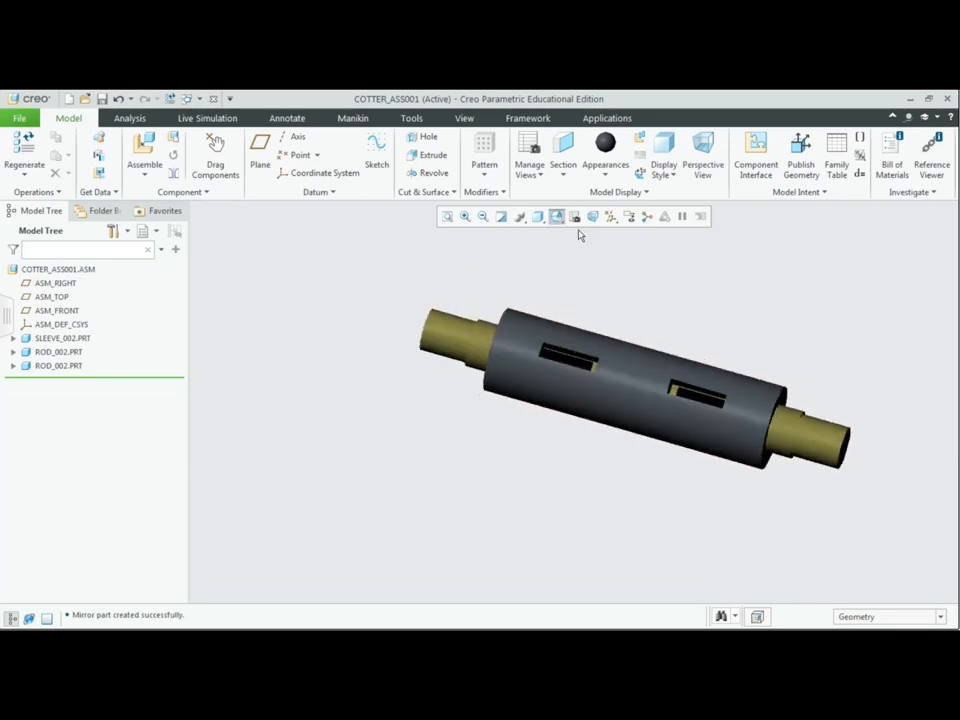
{"action": "scroll", "coordinate": [560, 335], "scroll_direction": "down", "scroll_amount": 3}
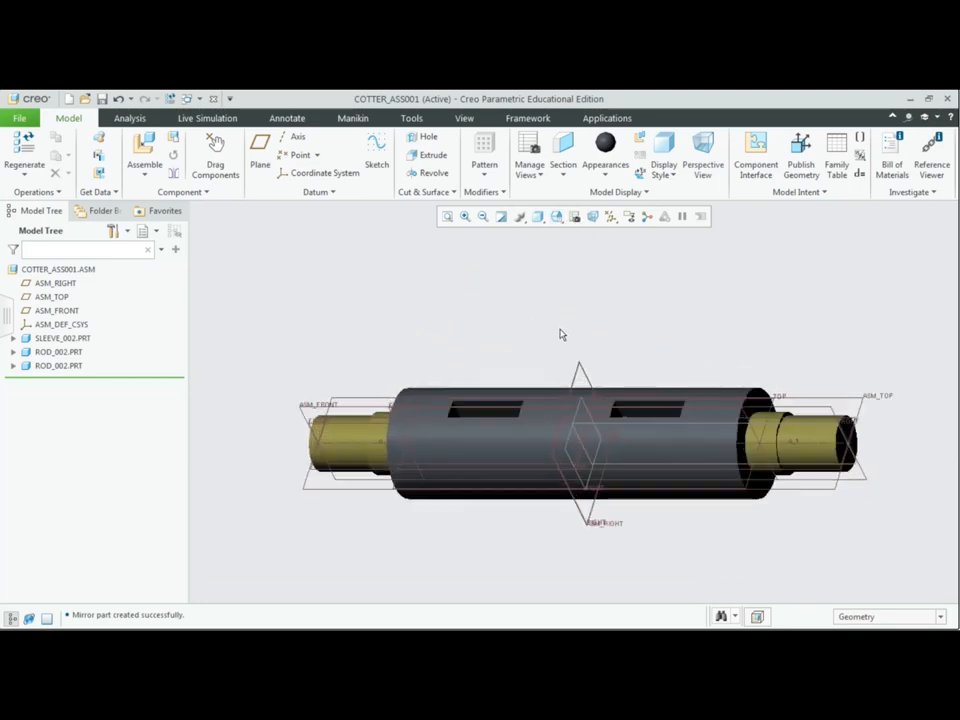
{"action": "scroll", "coordinate": [653, 560], "scroll_direction": "down", "scroll_amount": 2}
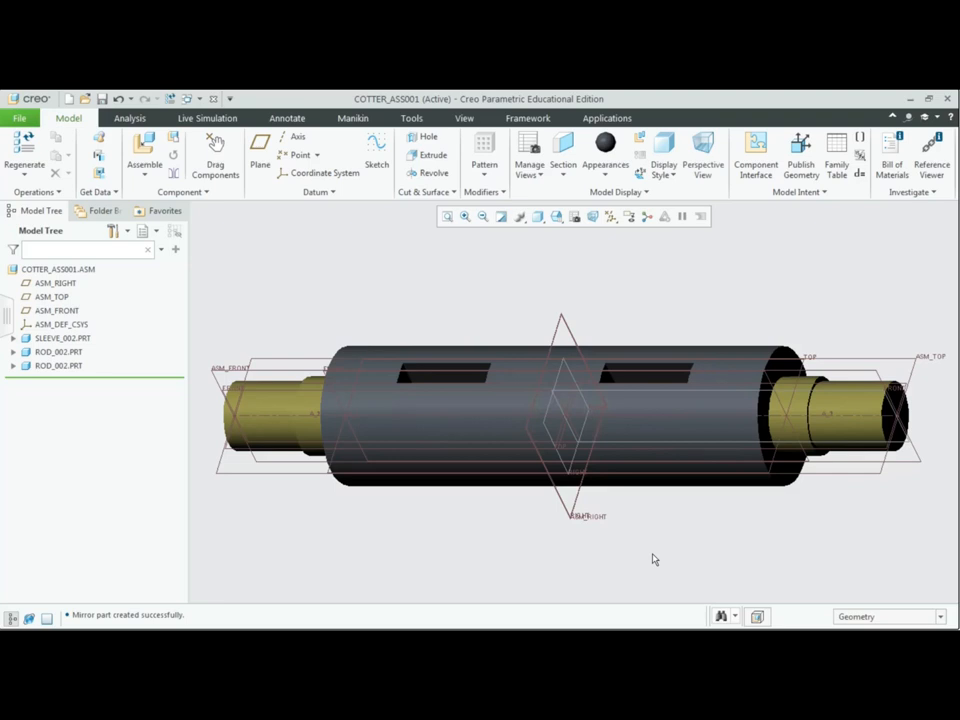
{"action": "left_click", "coordinate": [146, 178]}
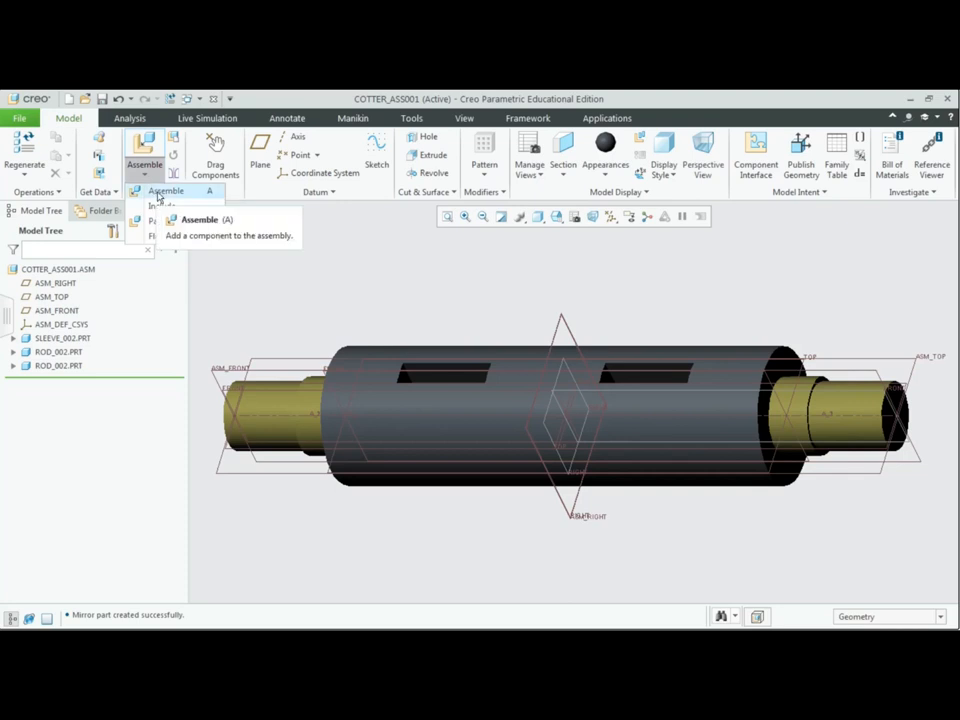
{"action": "left_click", "coordinate": [161, 191]}
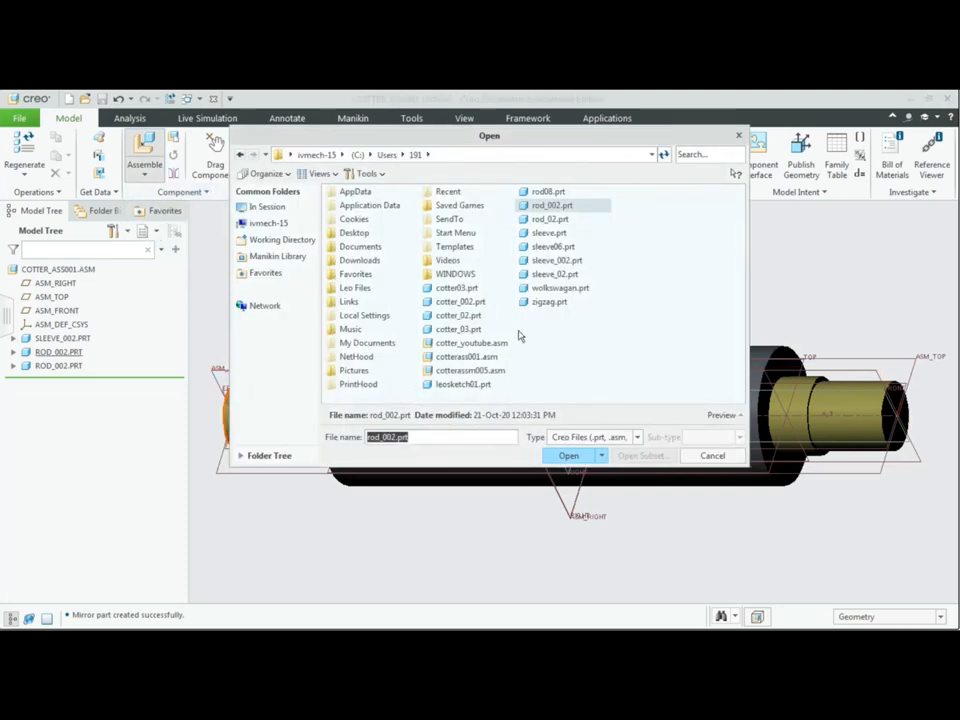
{"action": "left_click", "coordinate": [459, 302]}
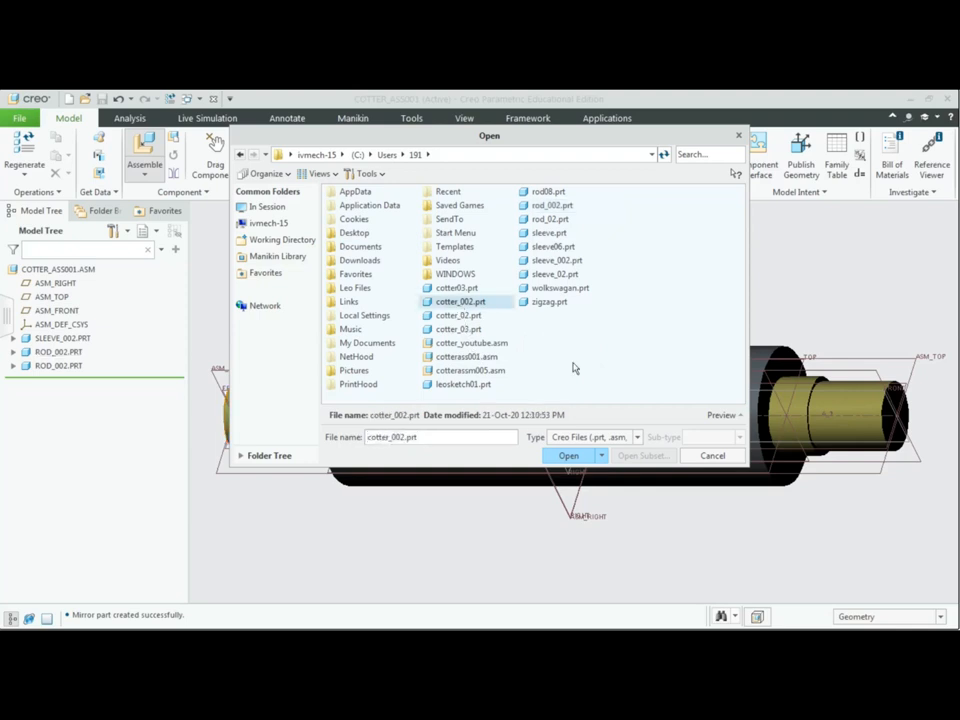
{"action": "left_click", "coordinate": [569, 458]}
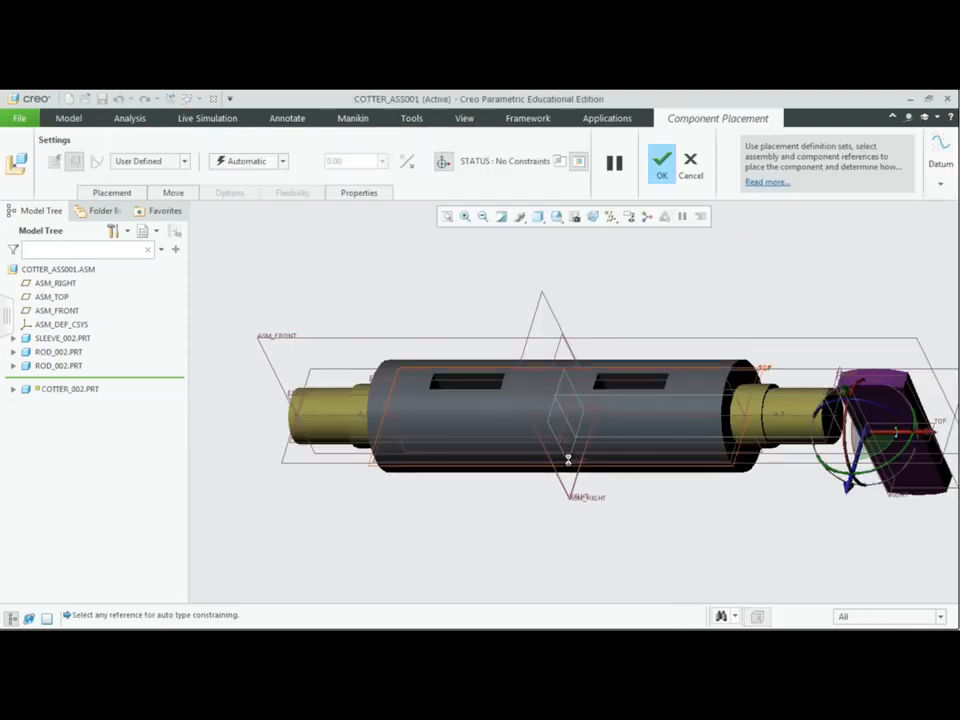
{"action": "left_click_drag", "start_coordinate": [878, 476], "coordinate": [225, 472]}
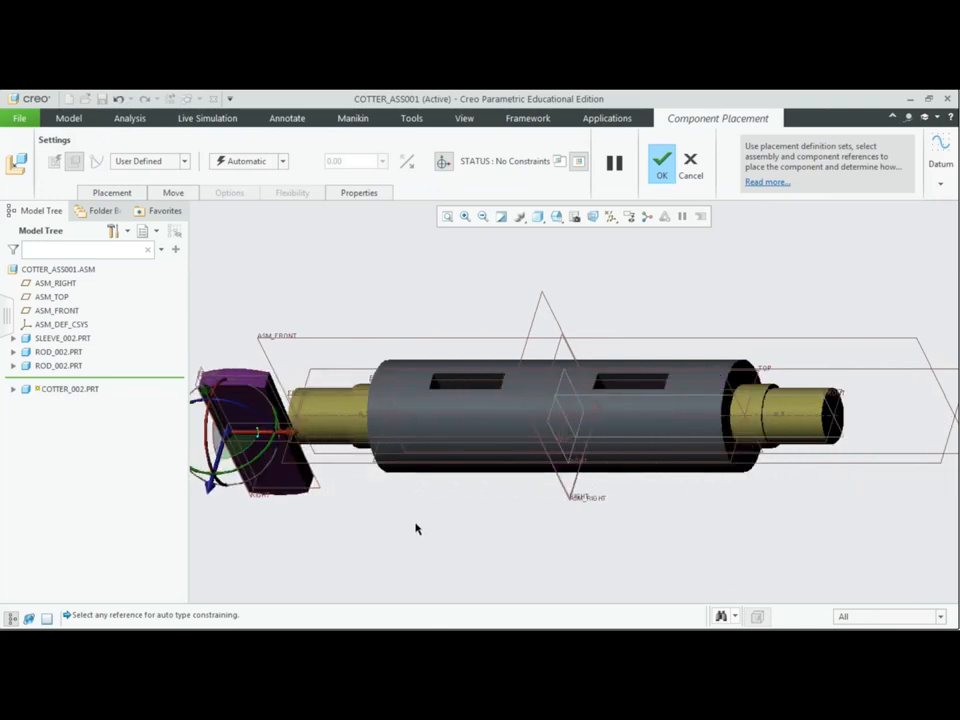
{"action": "middle_click_drag", "start_coordinate": [416, 523], "coordinate": [519, 507], "text": "shift"}
{"action": "scroll", "coordinate": [518, 510], "scroll_direction": "down", "scroll_amount": 2}
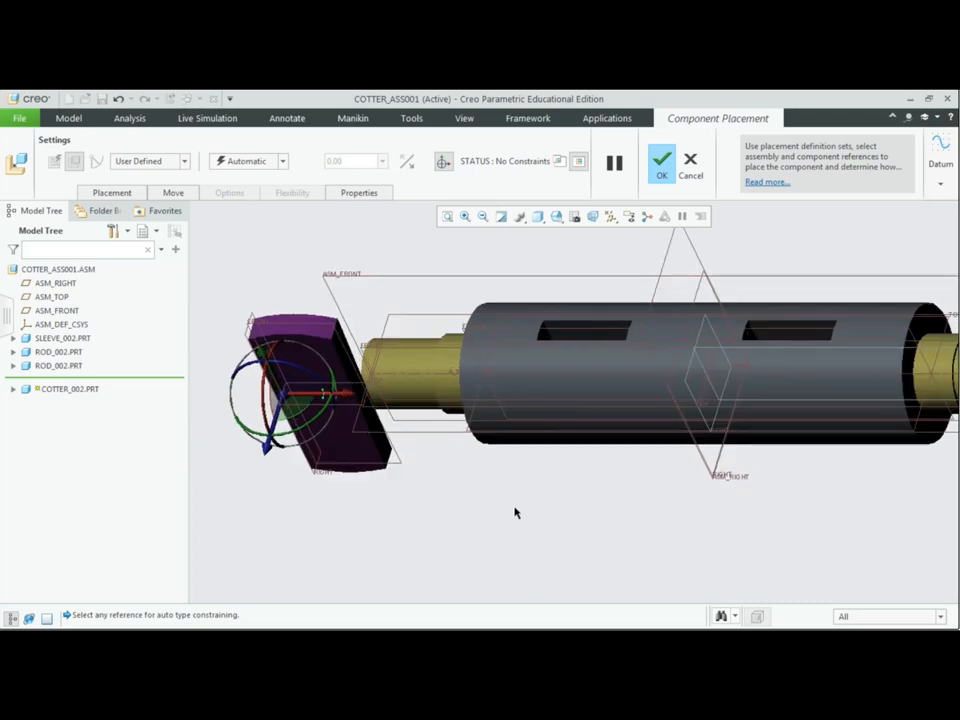
Constrain the cotter's TOP datum plane coincident with the matching horizontal datum plane of the assembled joint
{"action": "middle_click_drag", "start_coordinate": [433, 523], "coordinate": [469, 521], "text": "shift"}
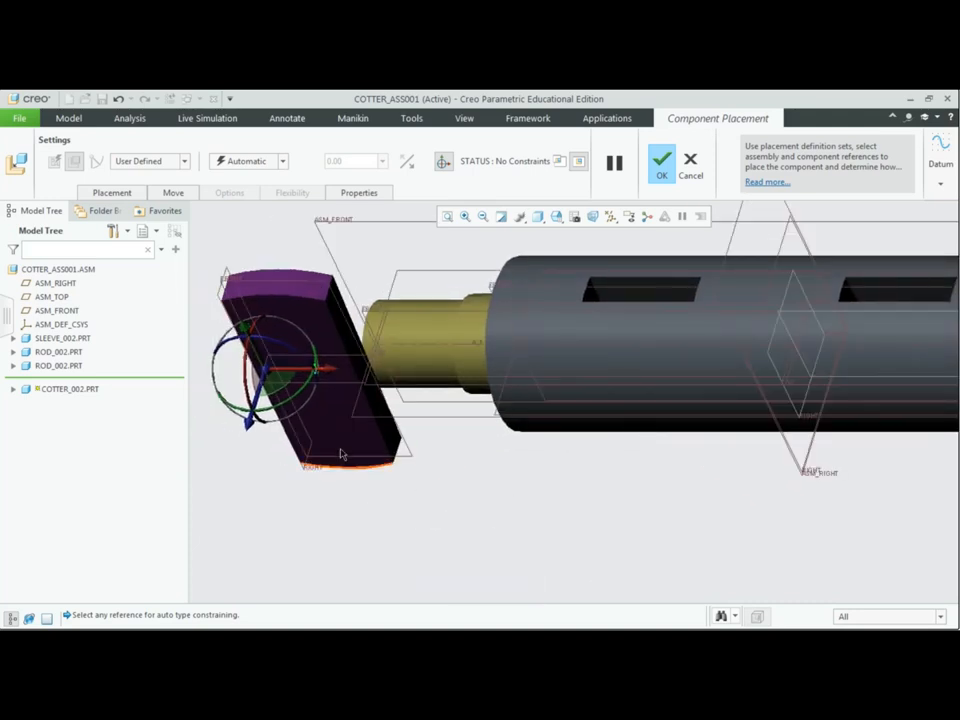
{"action": "scroll", "coordinate": [336, 450], "scroll_direction": "down", "scroll_amount": 1}
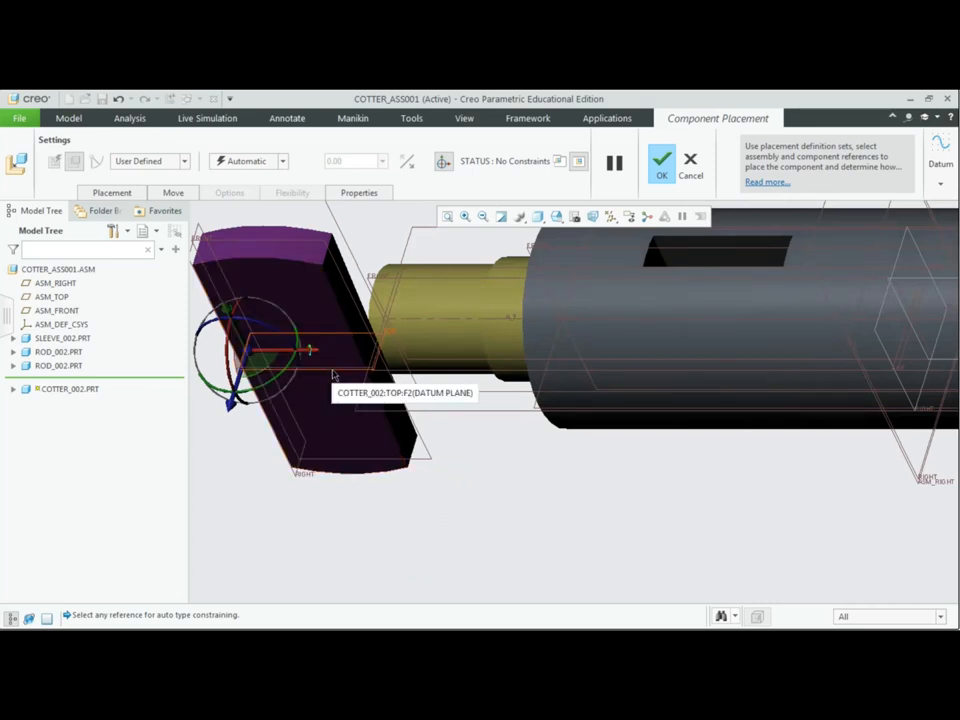
{"action": "left_click", "coordinate": [335, 375]}
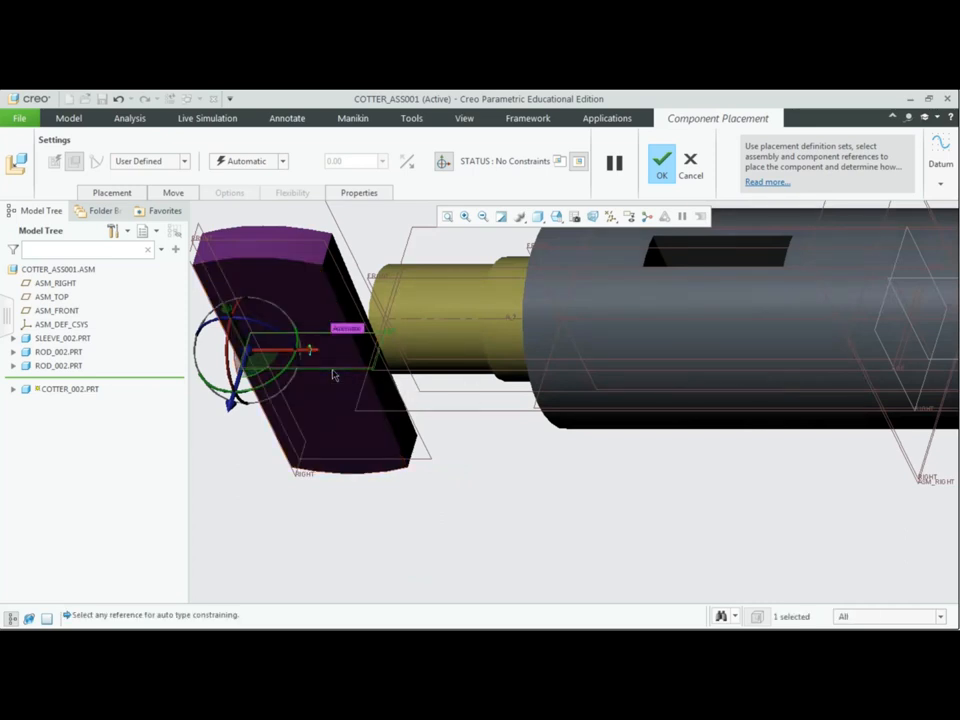
{"action": "left_click", "coordinate": [435, 417]}
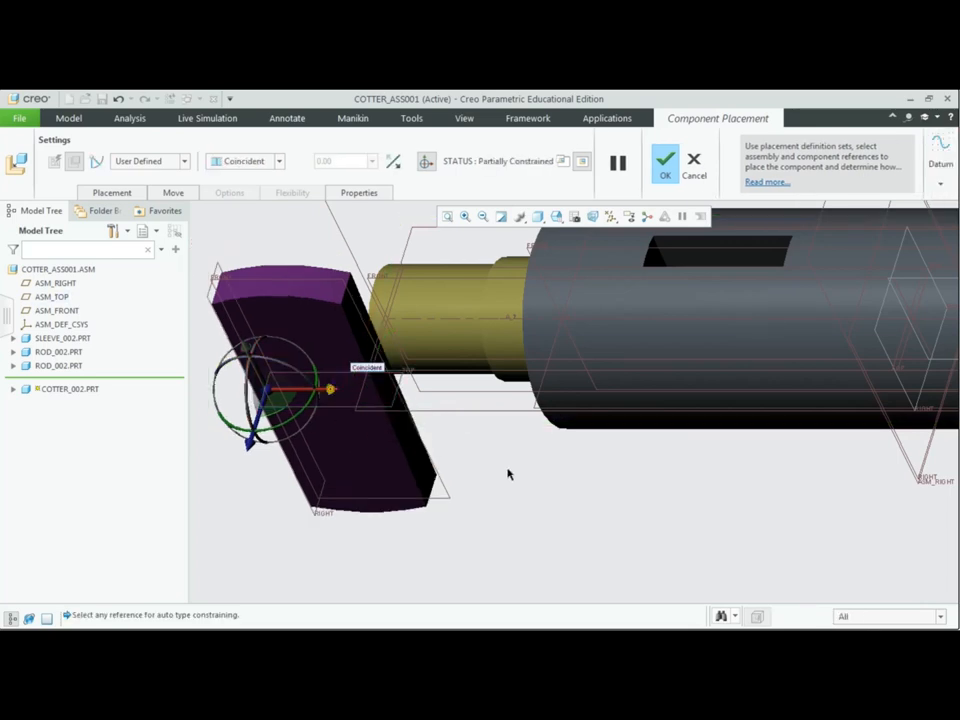
Constrain the cotter's FRONT datum plane coincident with the assembly's ASM_FRONT plane
{"action": "middle_click_drag", "start_coordinate": [596, 495], "coordinate": [463, 280]}
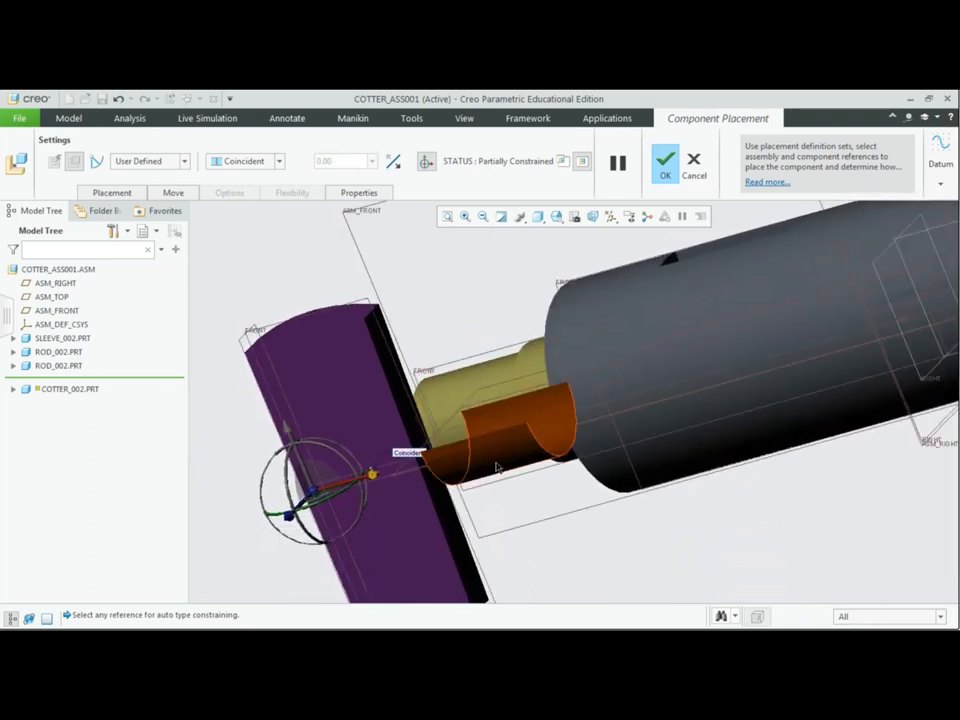
{"action": "scroll", "coordinate": [632, 563], "scroll_direction": "down", "scroll_amount": 2}
{"action": "middle_click_drag", "start_coordinate": [658, 550], "coordinate": [317, 499]}
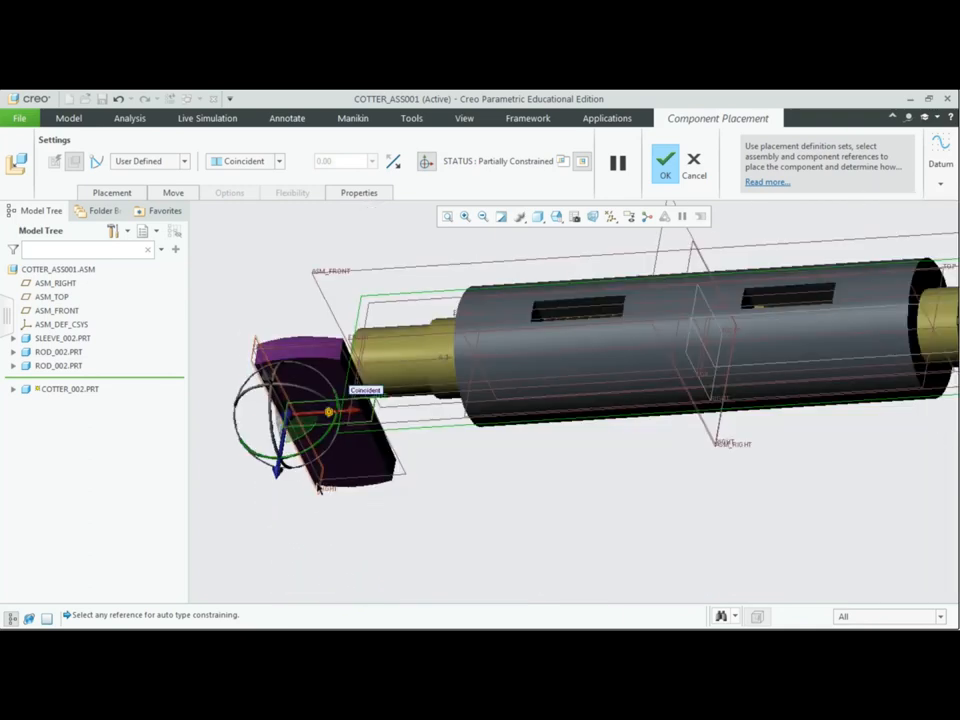
{"action": "left_click", "coordinate": [298, 348]}
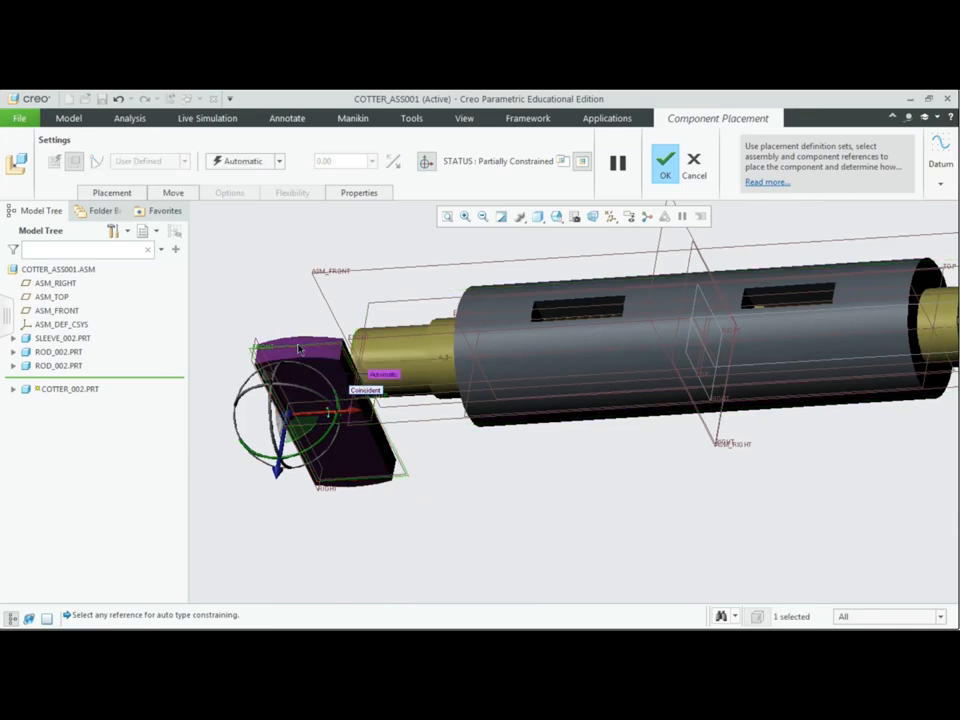
{"action": "left_click", "coordinate": [385, 268]}
Slide the cotter towards the sleeve's nearer slot and add a distance constraint between the slot's outer end face and the cotter's flat outer side face
{"action": "scroll", "coordinate": [380, 420], "scroll_direction": "up", "scroll_amount": 4}
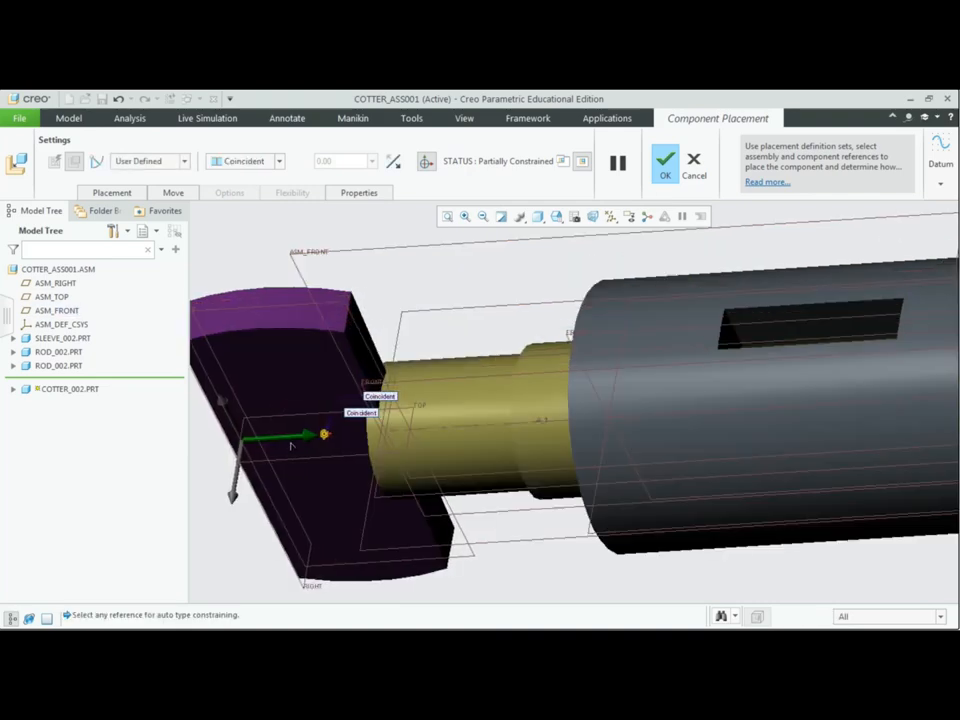
{"action": "scroll", "coordinate": [380, 441], "scroll_direction": "up", "scroll_amount": 2}
{"action": "mouse_move", "coordinate": [378, 440]}
{"action": "left_mouse_down"}
{"action": "mouse_move", "coordinate": [313, 438]}
{"action": "mouse_move", "coordinate": [379, 440]}
{"action": "left_mouse_up"}
{"action": "left_click", "coordinate": [763, 398]}
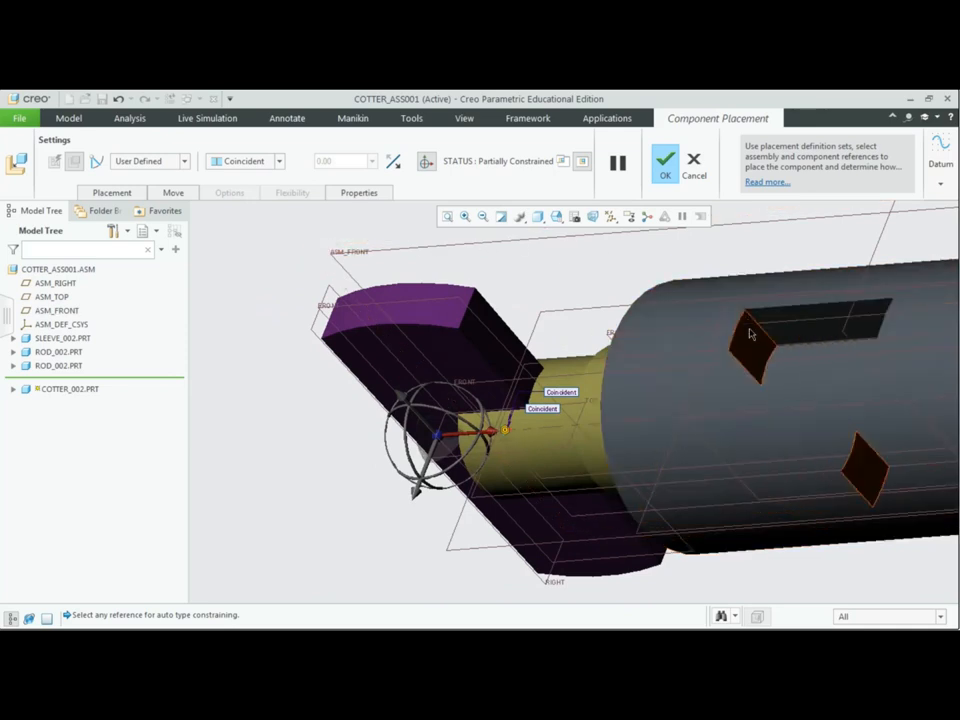
{"action": "left_click", "coordinate": [748, 345]}
{"action": "middle_click_drag", "start_coordinate": [272, 450], "coordinate": [344, 388]}
{"action": "middle_click_drag", "start_coordinate": [389, 341], "coordinate": [658, 336], "text": "shift"}
{"action": "middle_click_drag", "start_coordinate": [342, 425], "coordinate": [225, 448]}
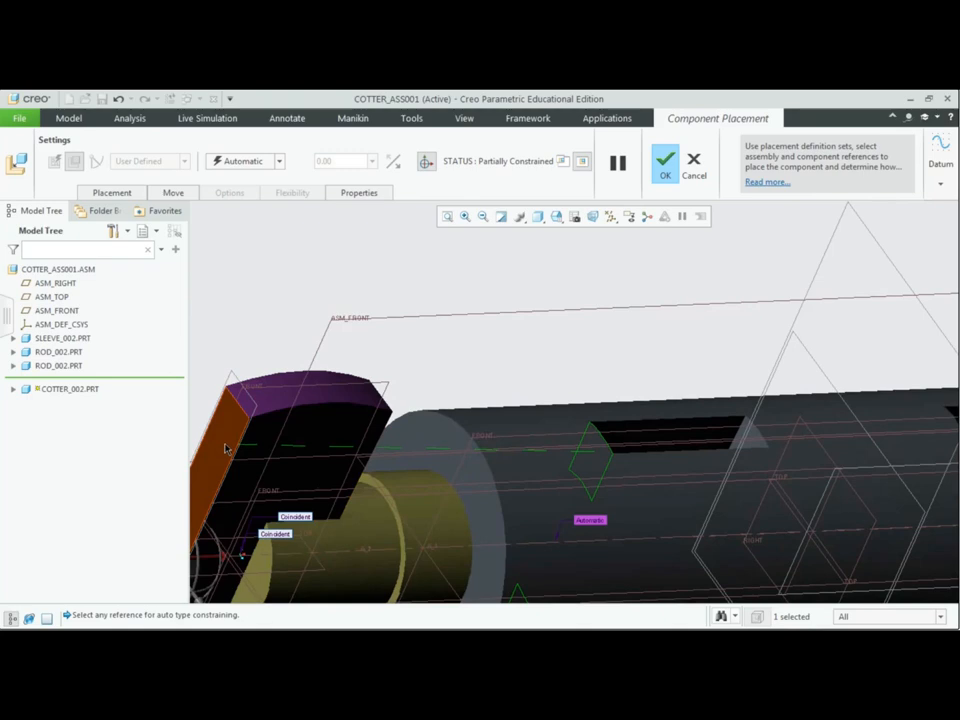
{"action": "left_click", "coordinate": [225, 448]}
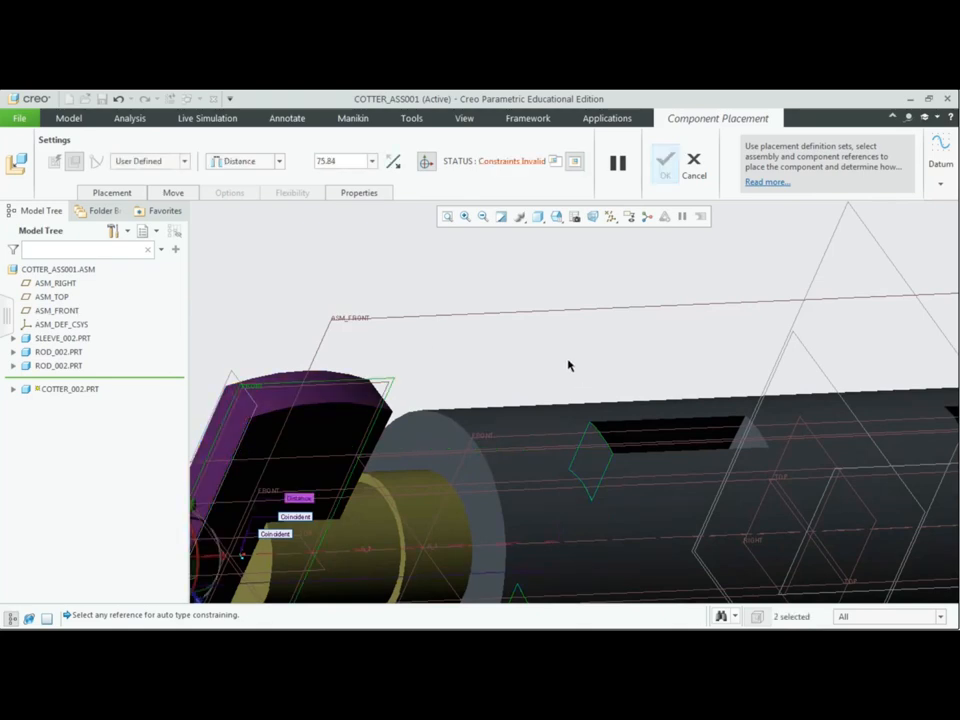
Set the distance between the slot end face and the cotter's side face to 0 and accept the placement
{"action": "middle_click_drag", "start_coordinate": [551, 357], "coordinate": [570, 364]}
{"action": "double_click", "coordinate": [349, 162]}
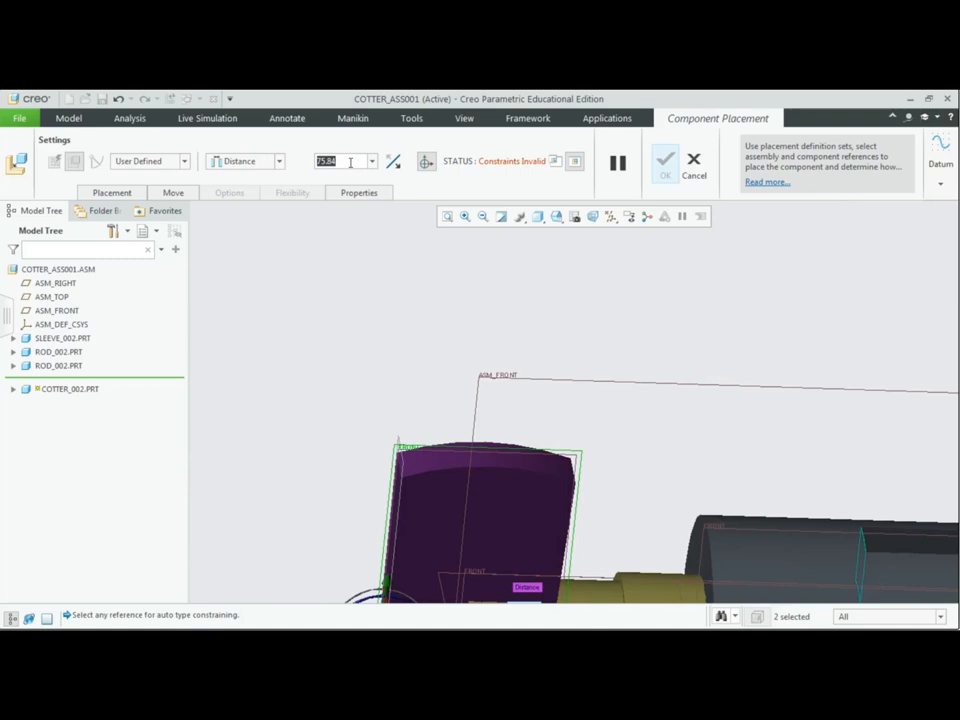
{"action": "type", "text": "0"}
{"action": "key", "text": "Return"}
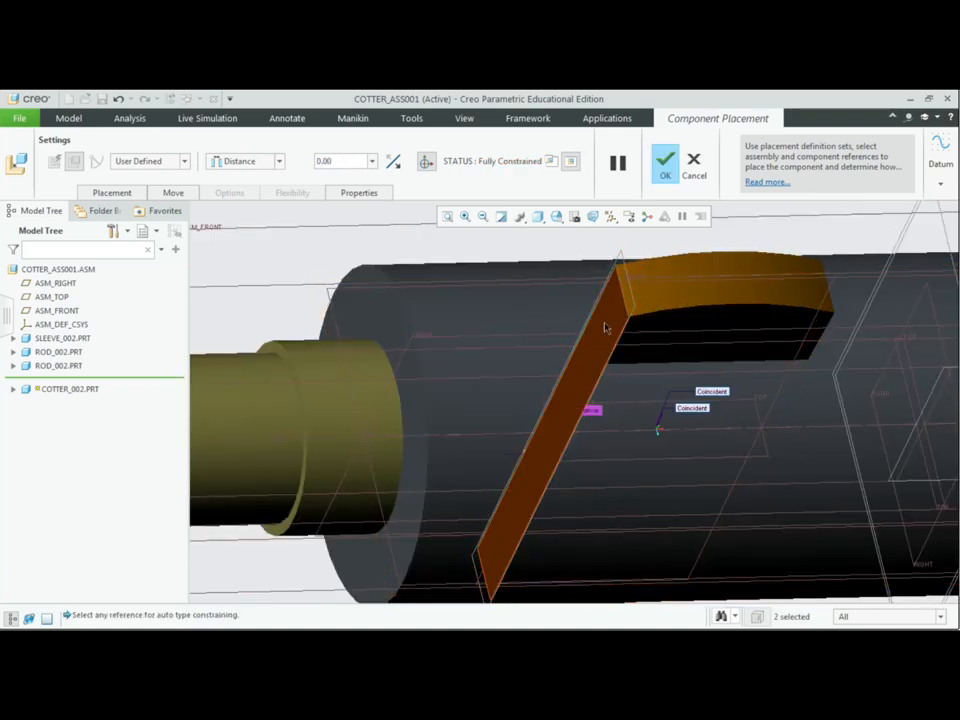
{"action": "left_click", "coordinate": [351, 161]}
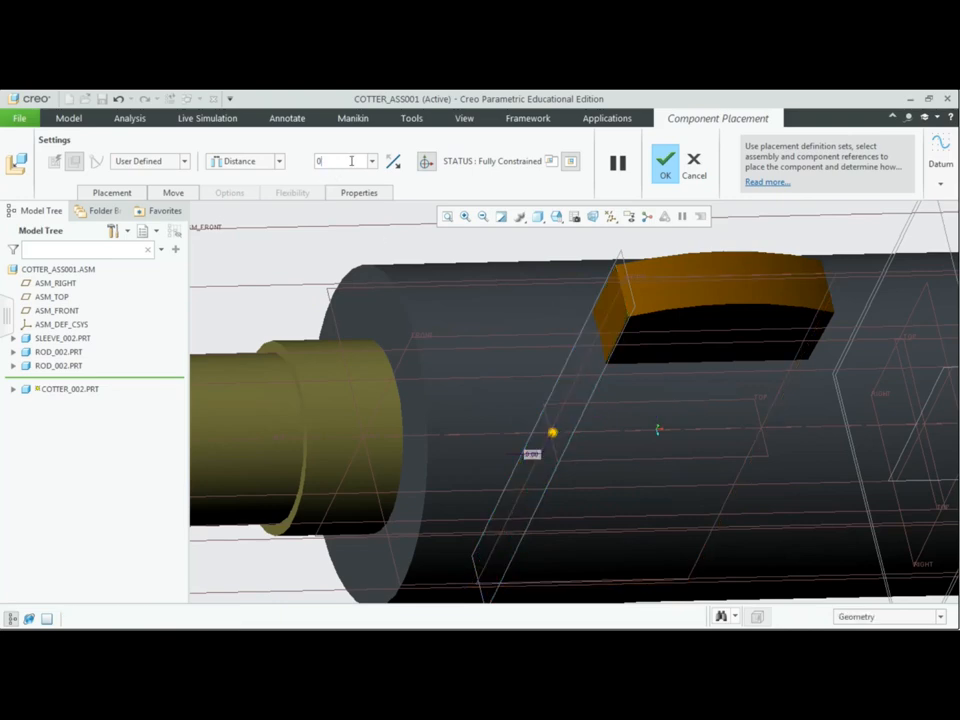
{"action": "left_click", "coordinate": [668, 170]}
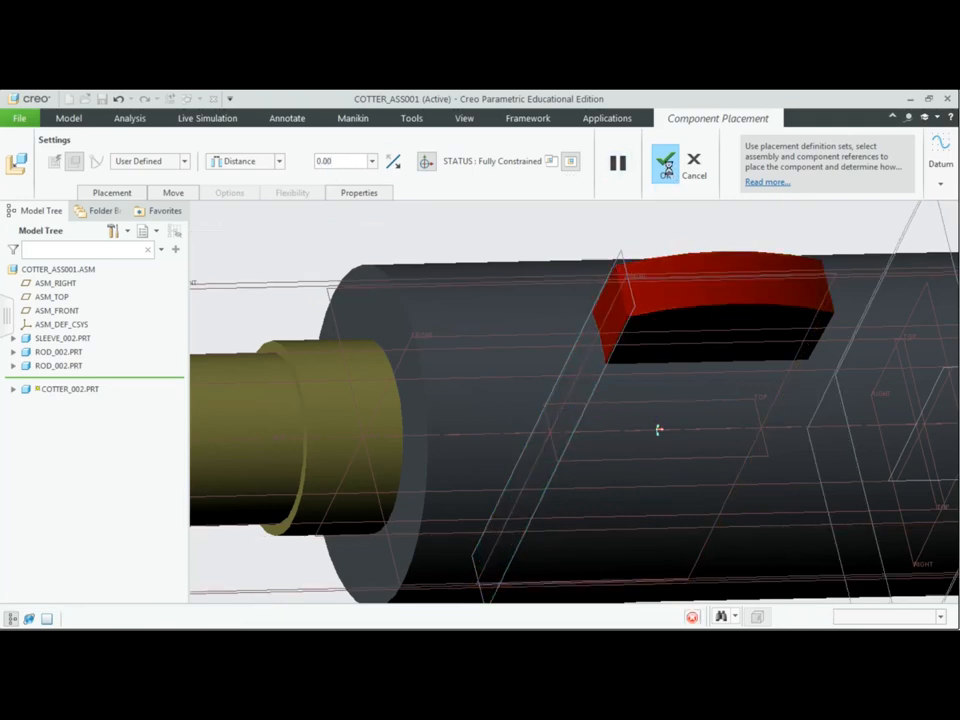
Mirror COTTER_002.PRT about the ASM_RIGHT plane, reusing the selected model with dependent placement
{"action": "middle_click_drag", "start_coordinate": [619, 334], "coordinate": [600, 300]}
{"action": "scroll", "coordinate": [766, 396], "scroll_direction": "up", "scroll_amount": 3}
{"action": "middle_click_drag", "start_coordinate": [766, 396], "coordinate": [523, 234], "text": "shift"}
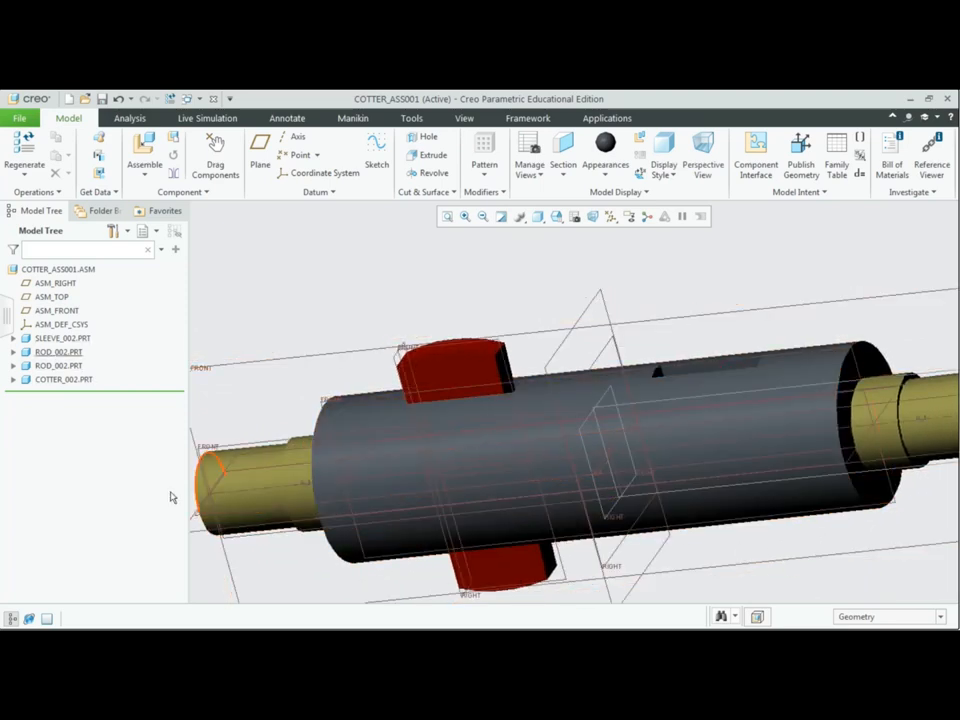
{"action": "left_click", "coordinate": [44, 380]}
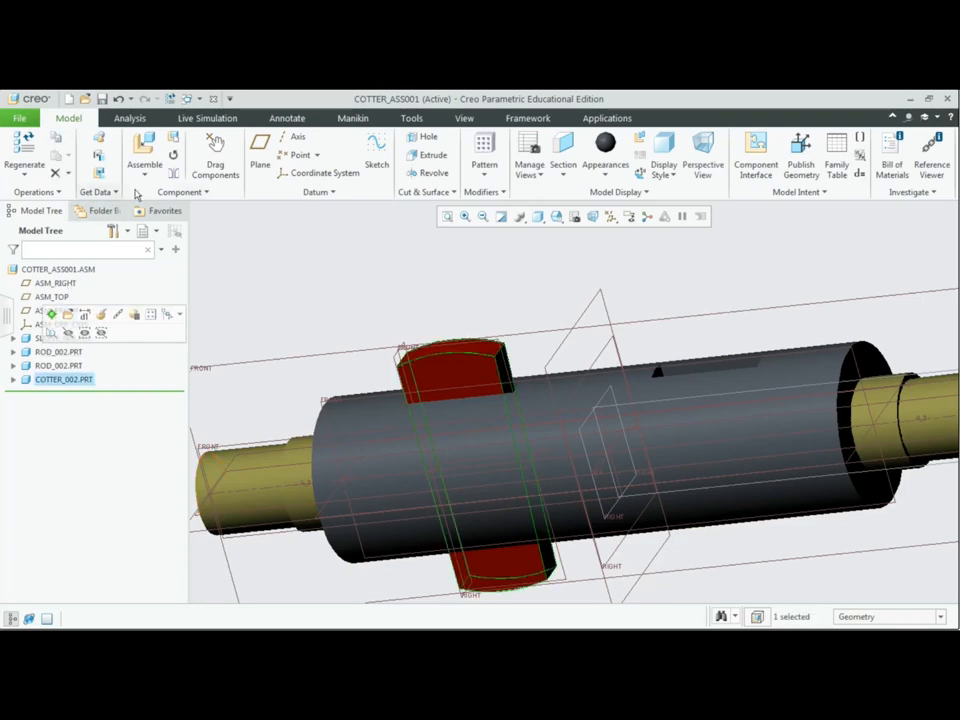
{"action": "left_click", "coordinate": [173, 172]}
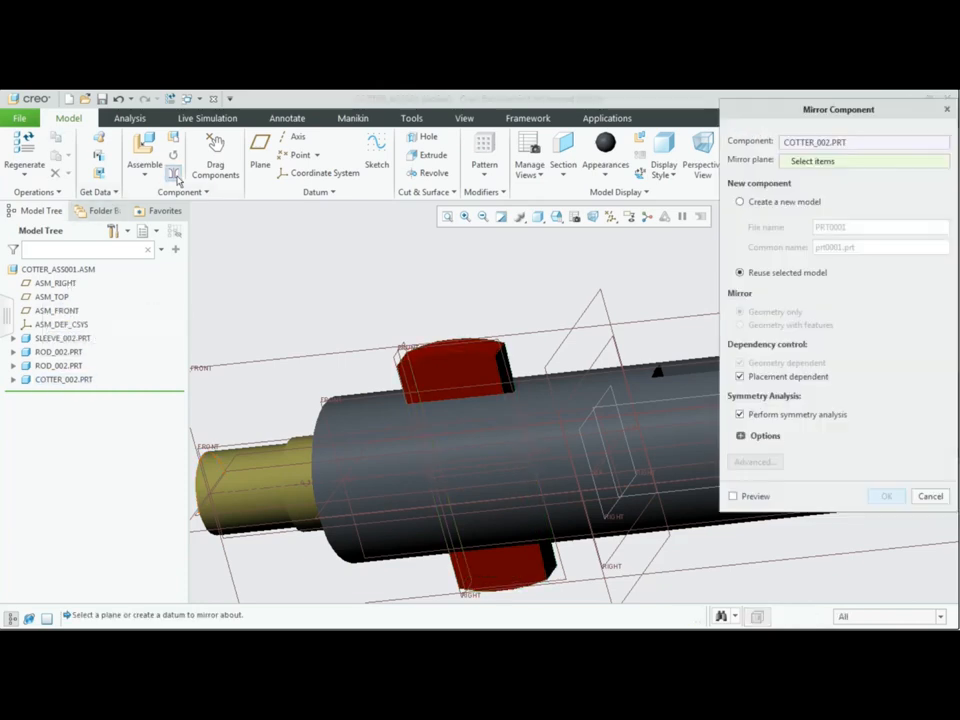
{"action": "left_click", "coordinate": [593, 308]}
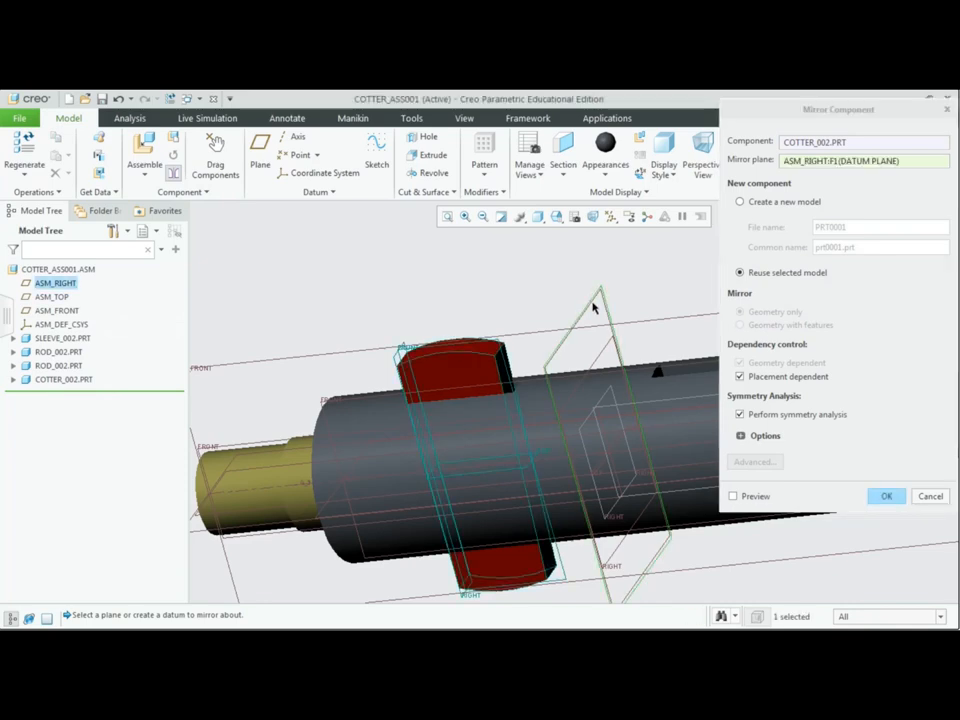
{"action": "left_click", "coordinate": [889, 496]}
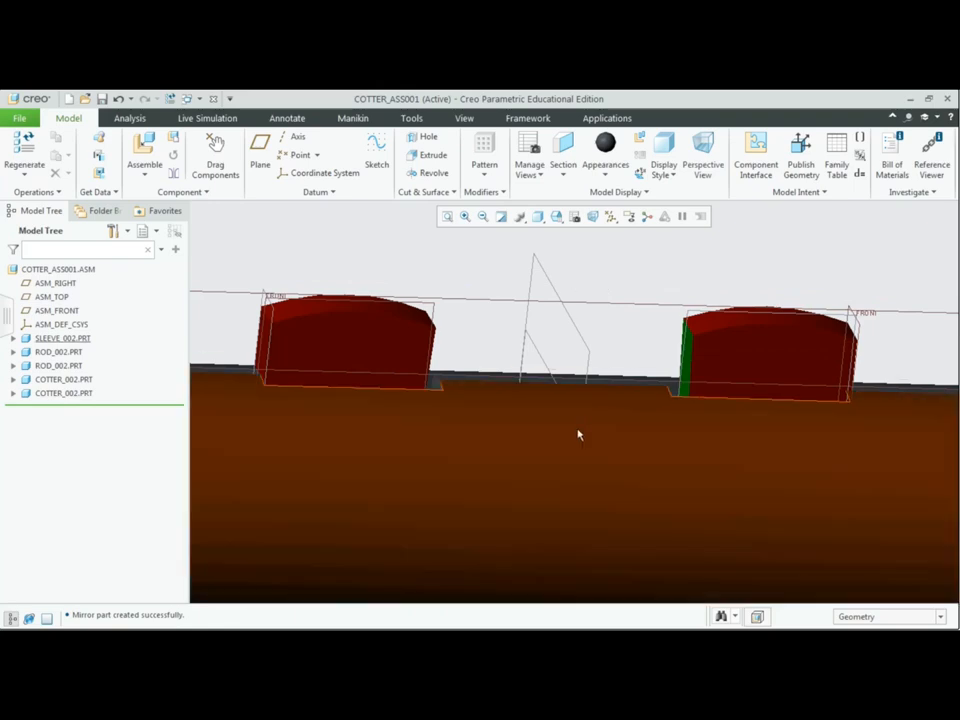
Inspect how both cotters sit in the sleeve's slots, then return the assembly to its standard orientation
{"action": "middle_click_drag", "start_coordinate": [628, 323], "coordinate": [478, 313]}
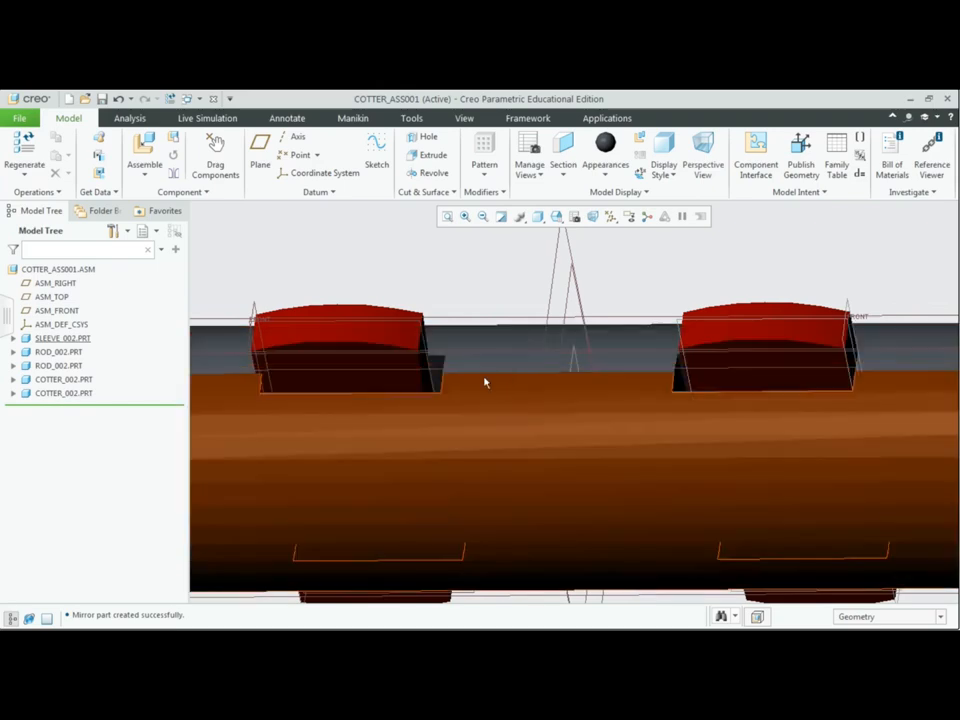
{"action": "scroll", "coordinate": [413, 318], "scroll_direction": "up", "scroll_amount": 4}
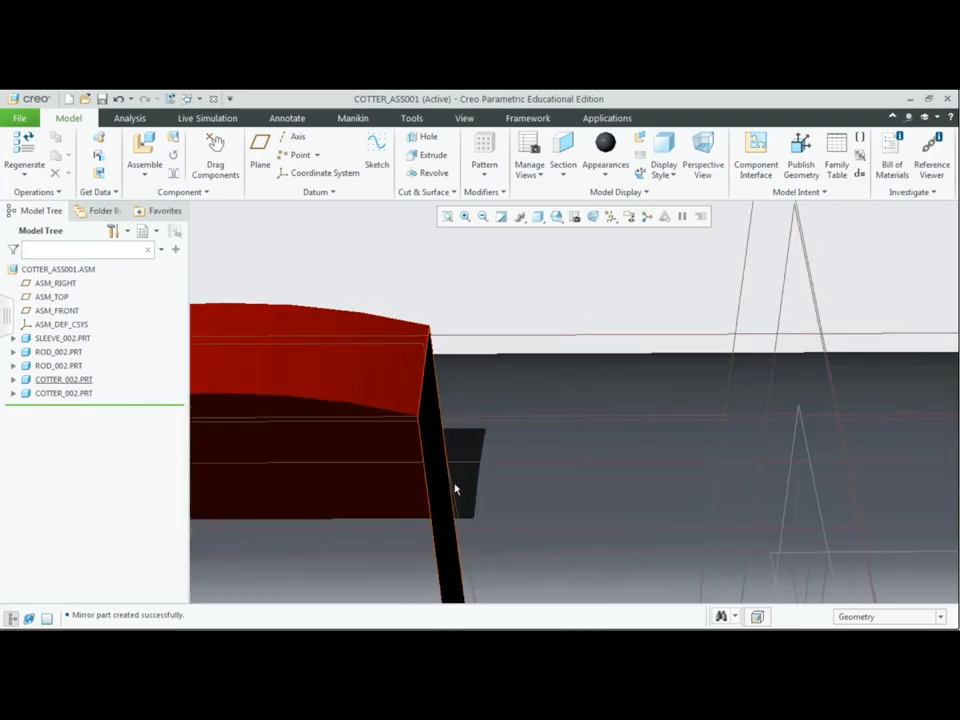
{"action": "middle_click_drag", "start_coordinate": [676, 266], "coordinate": [421, 242], "text": "shift"}
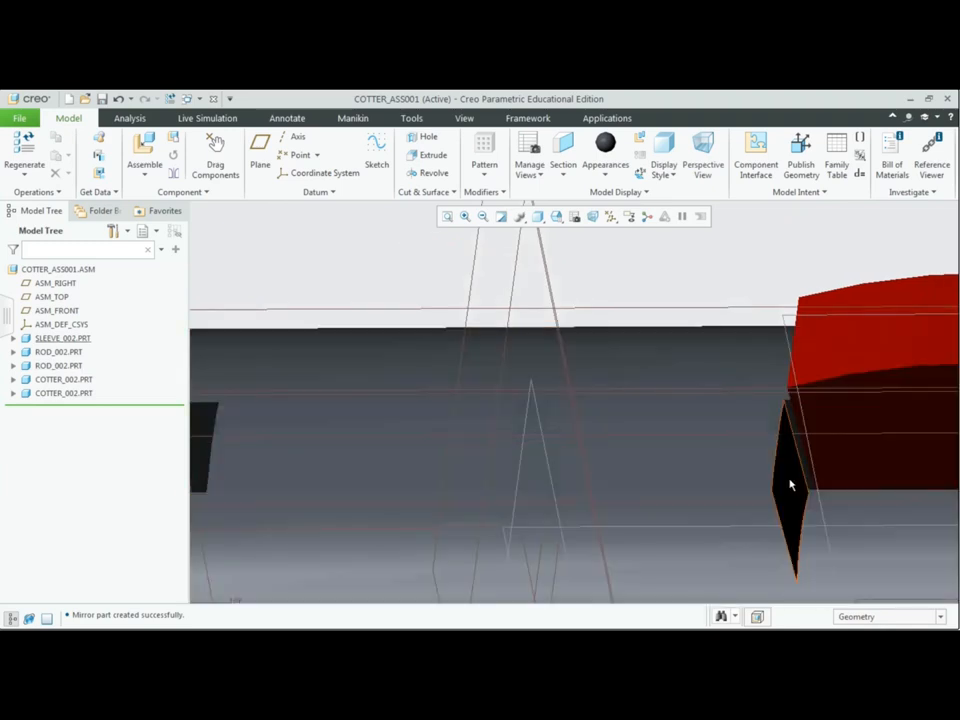
{"action": "middle_click_drag", "start_coordinate": [744, 294], "coordinate": [766, 298]}
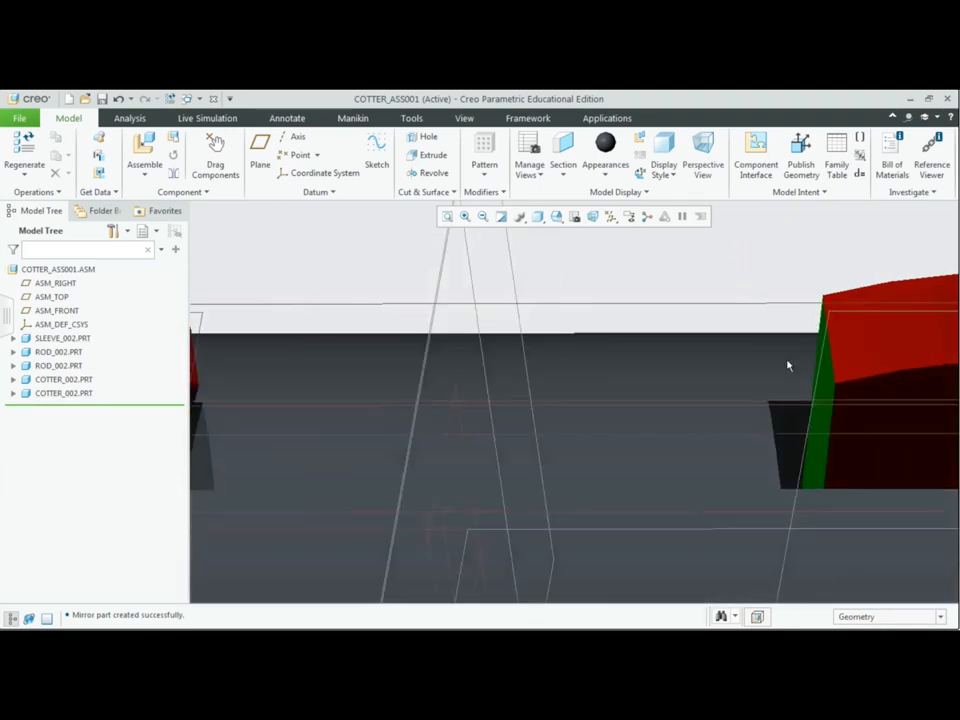
{"action": "scroll", "coordinate": [553, 471], "scroll_direction": "down", "scroll_amount": 2}
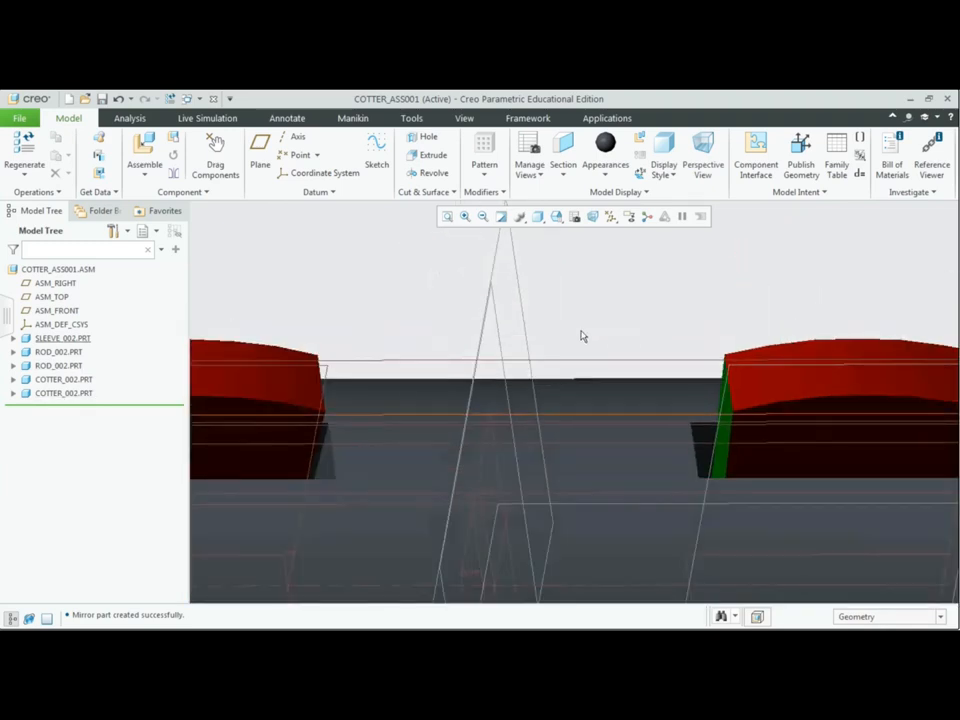
{"action": "left_click", "coordinate": [558, 218]}
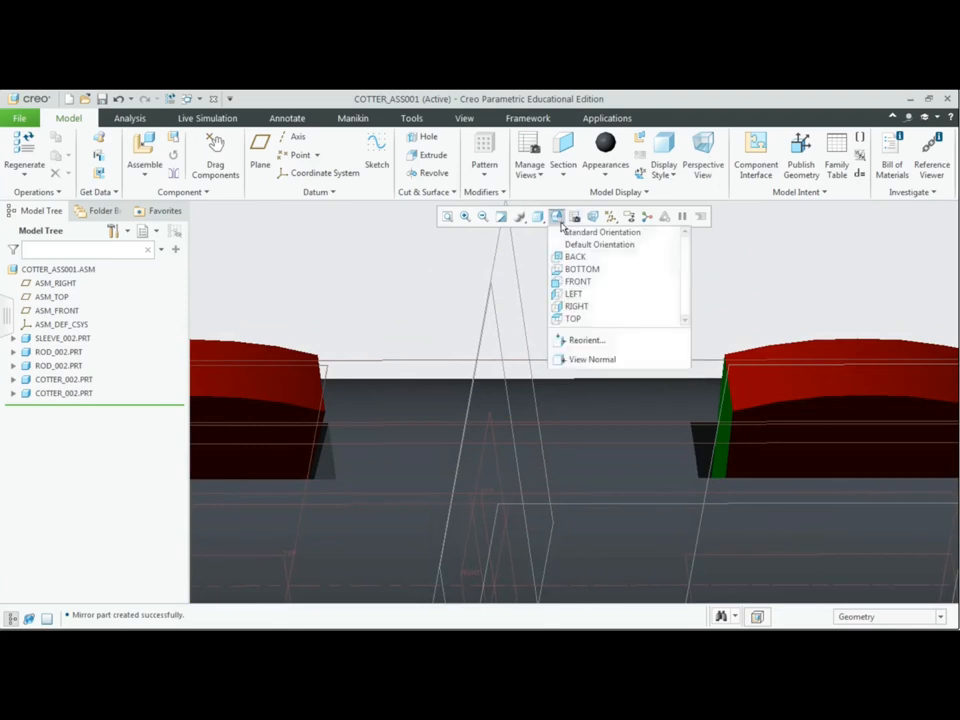
{"action": "left_click", "coordinate": [576, 234]}
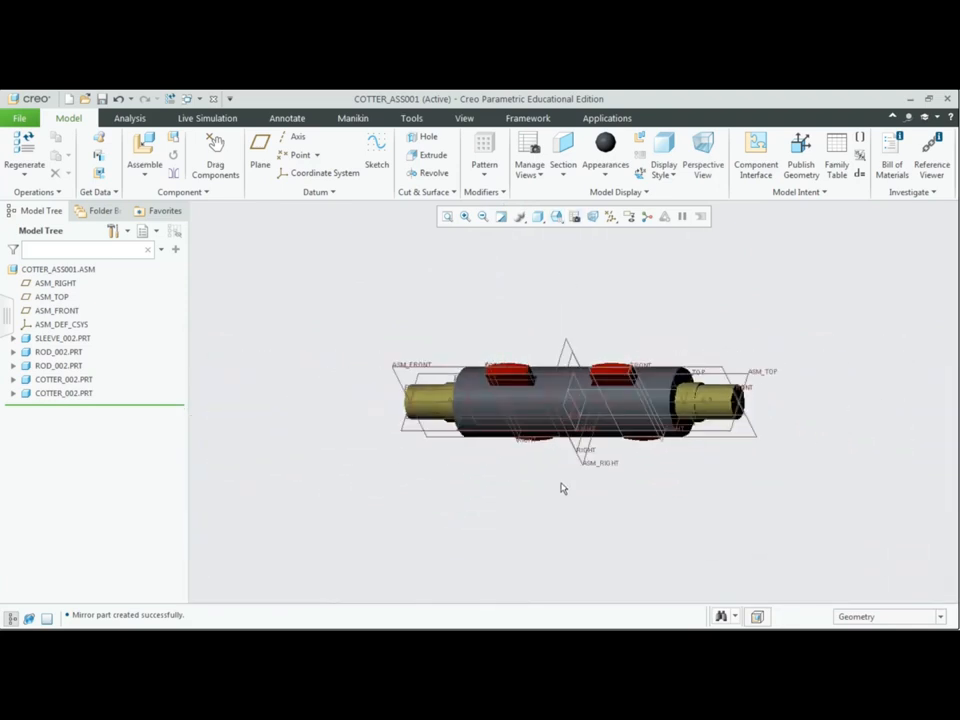
View the completed sleeve and cotter joint in the Hidden Line display style
{"action": "scroll", "coordinate": [576, 452], "scroll_direction": "up", "scroll_amount": 5}
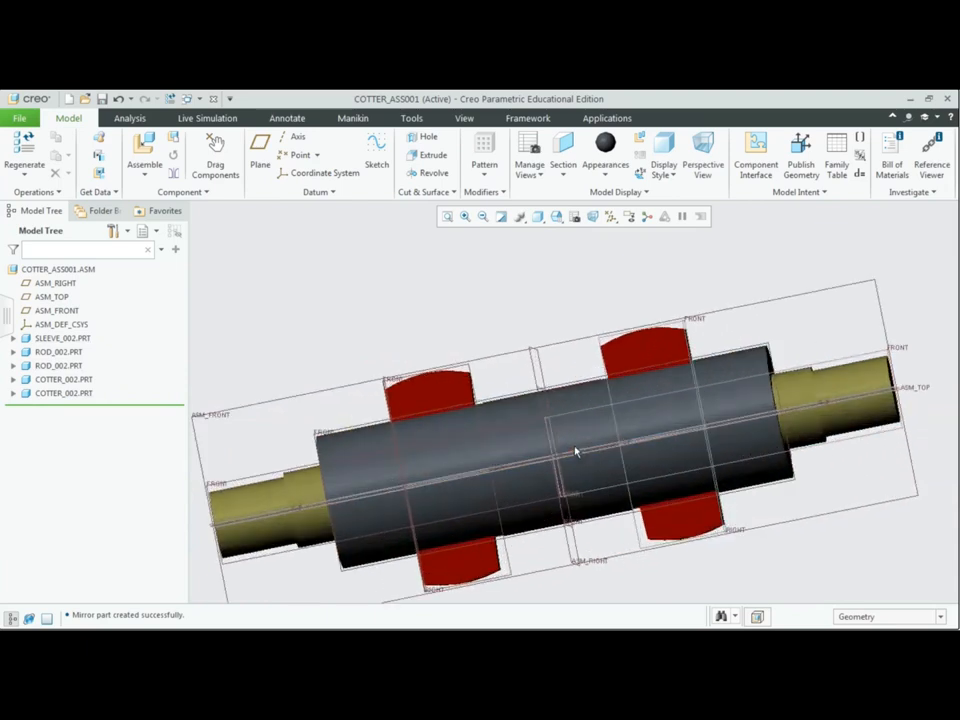
{"action": "scroll", "coordinate": [576, 452], "scroll_direction": "up", "scroll_amount": 2}
{"action": "left_click", "coordinate": [539, 218]}
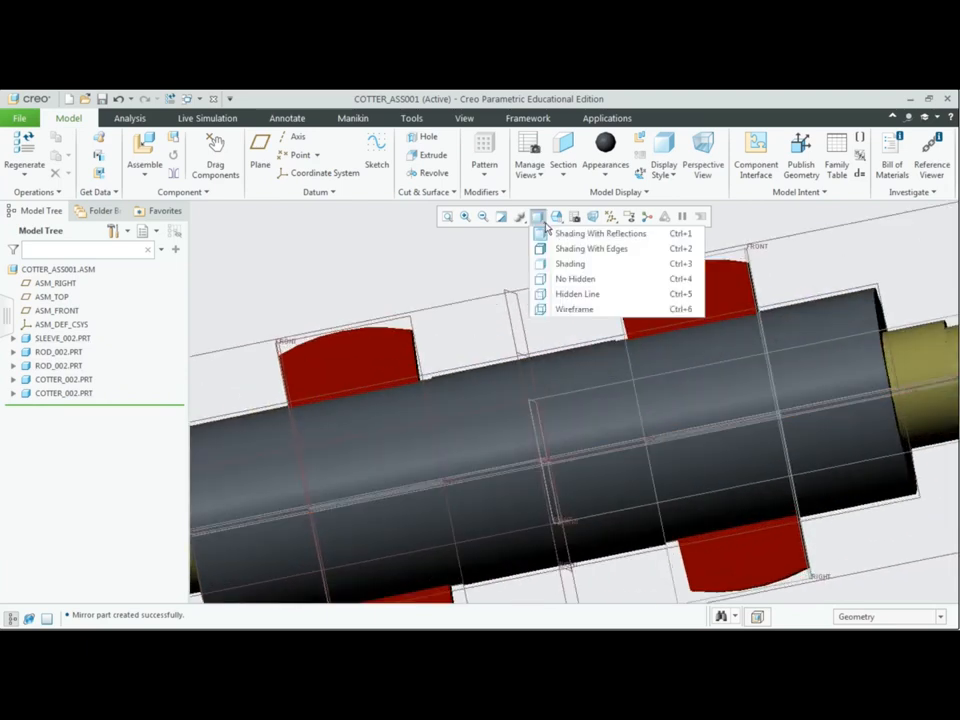
{"action": "left_click", "coordinate": [576, 295]}
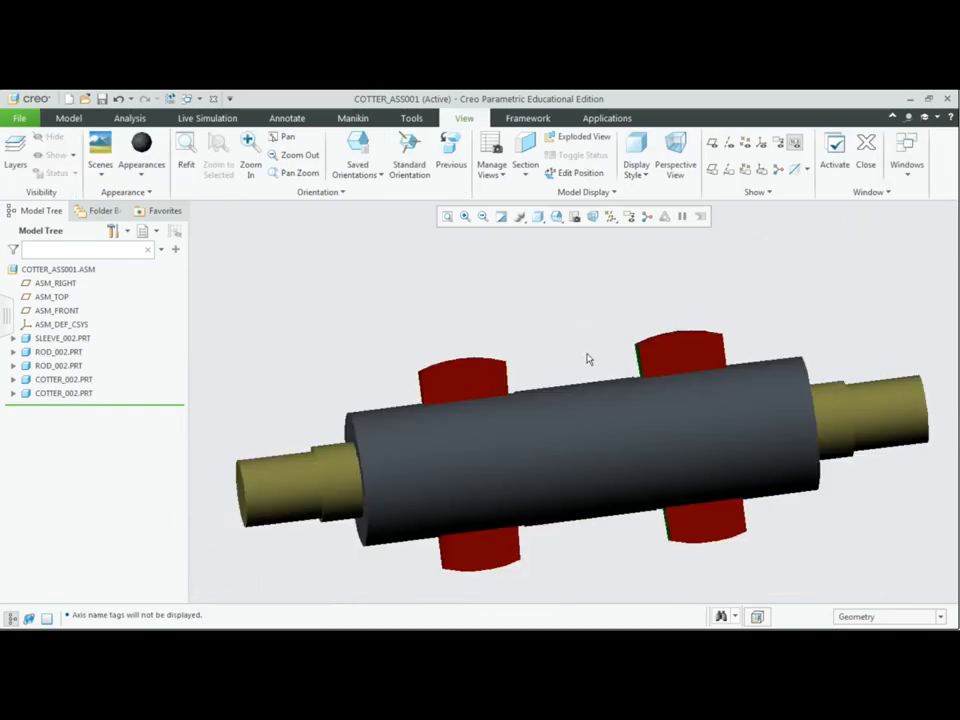
{"action": "mouse_move", "coordinate": [589, 360]}
{"action": "middle_mouse_down"}
{"action": "mouse_move", "coordinate": [572, 328]}
{"action": "mouse_move", "coordinate": [589, 349]}
{"action": "mouse_move", "coordinate": [583, 339]}
{"action": "middle_mouse_up"}
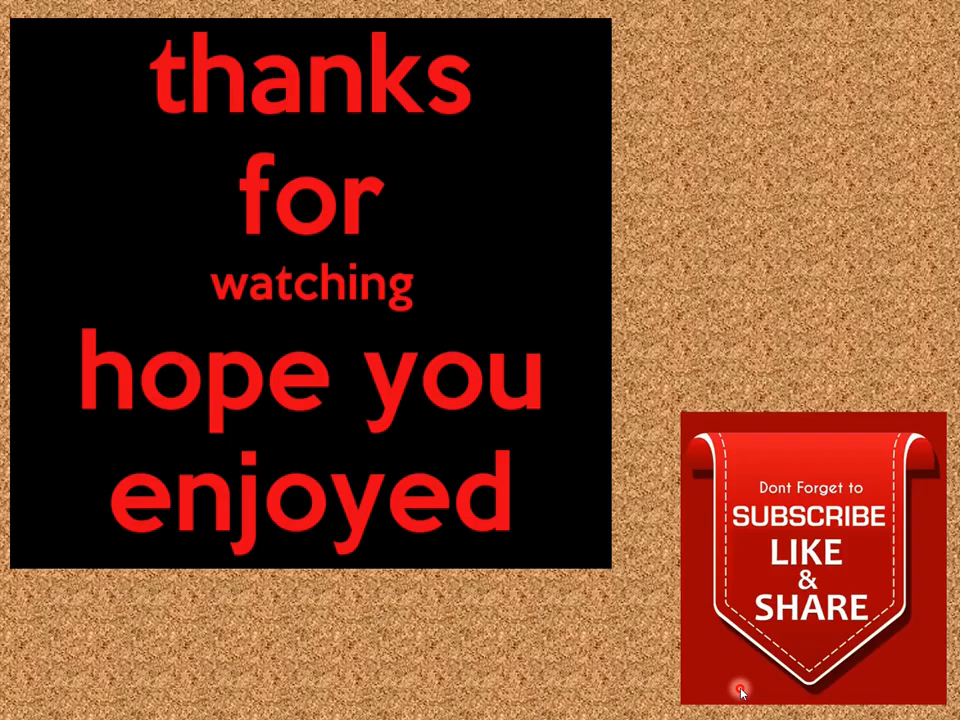